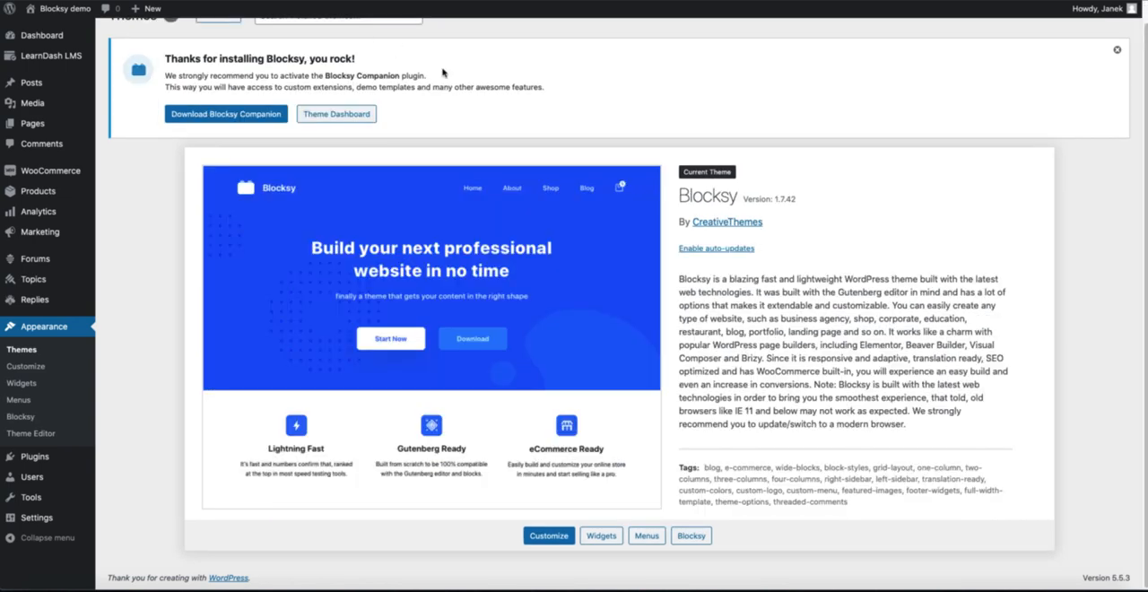
Step: Download the Blocksy Companion plugin from the theme's site and save it as a zip archive in Downloads
{"action": "scroll", "coordinate": [546, 110], "scroll_direction": "up", "scroll_amount": 1}
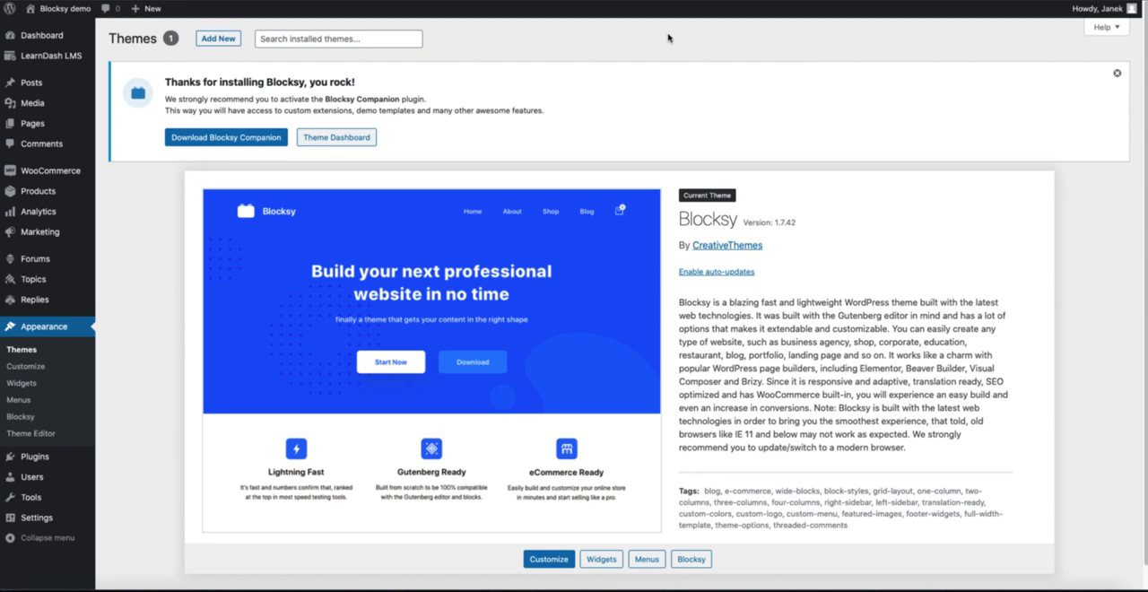
{"action": "mouse_move", "coordinate": [56, 173]}
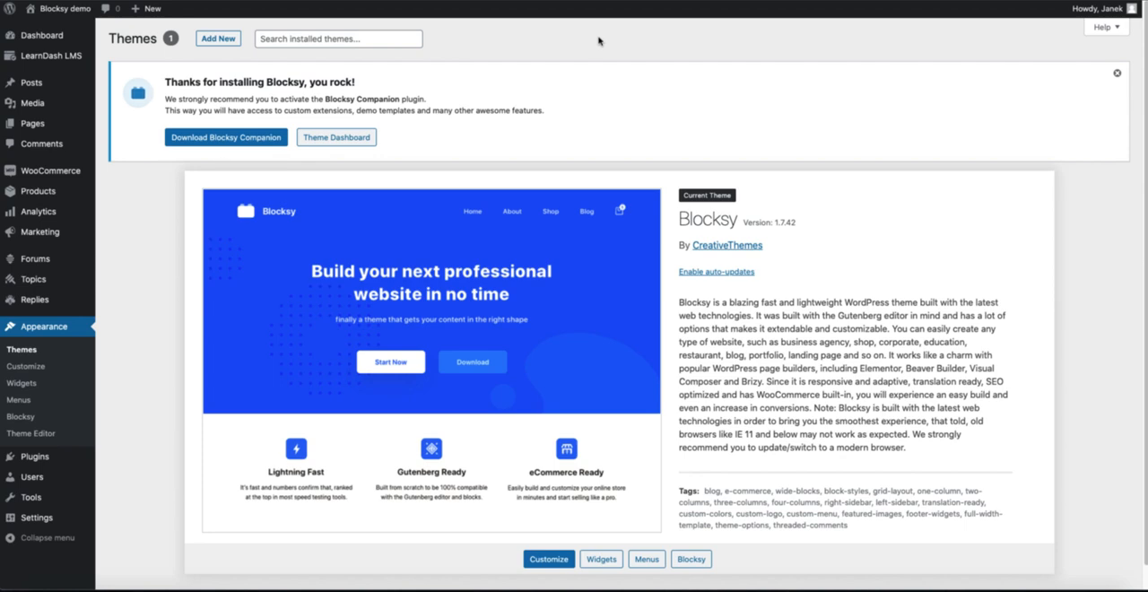
{"action": "left_click", "coordinate": [234, 141]}
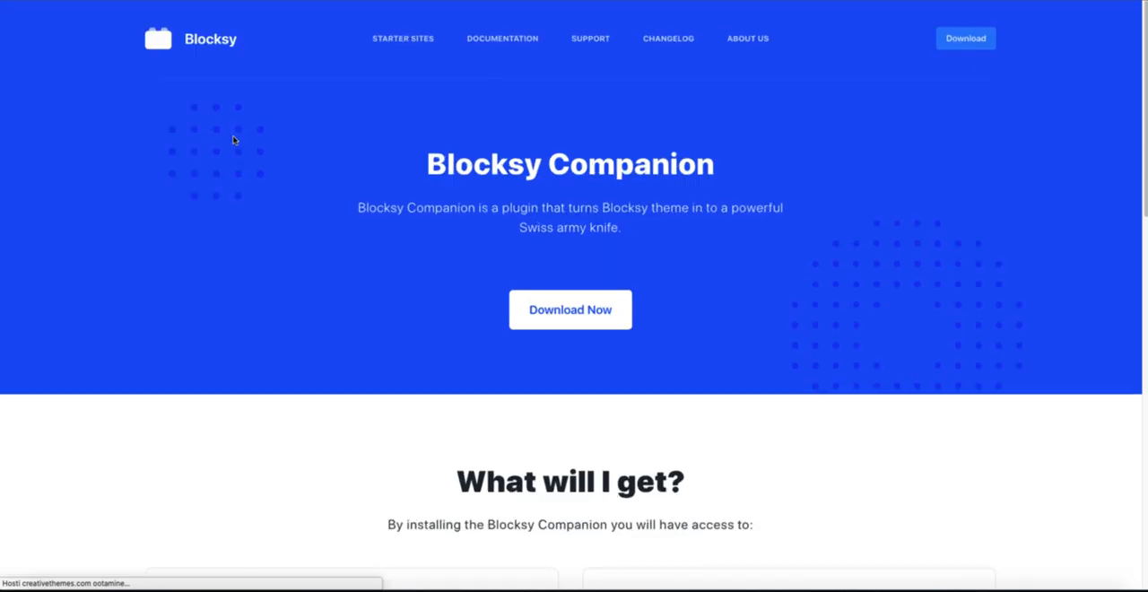
{"action": "left_click", "coordinate": [555, 314]}
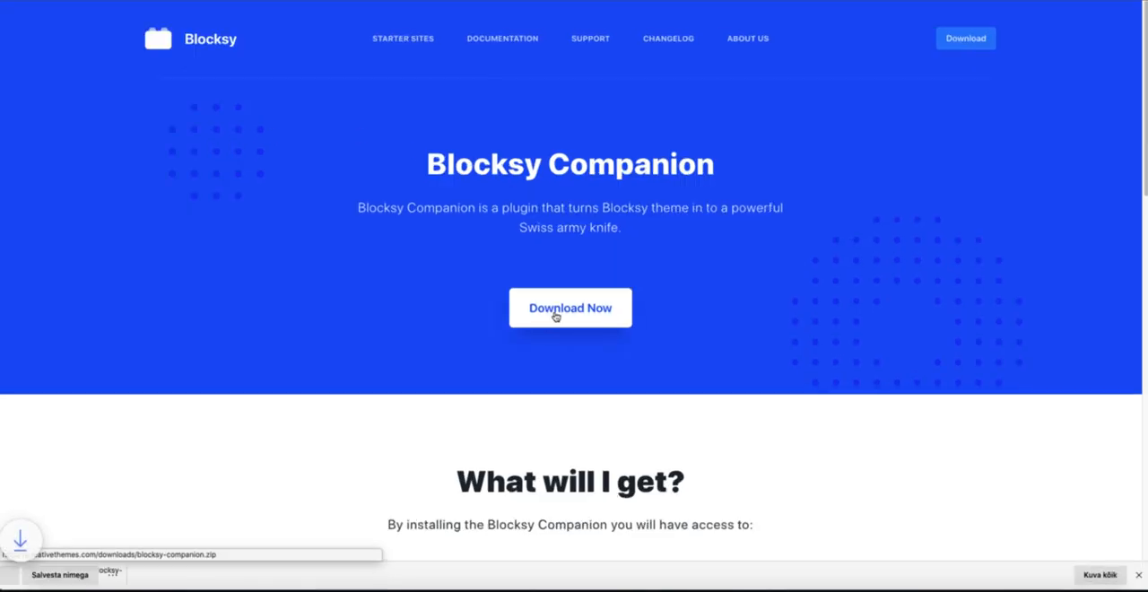
{"action": "left_click", "coordinate": [244, 574]}
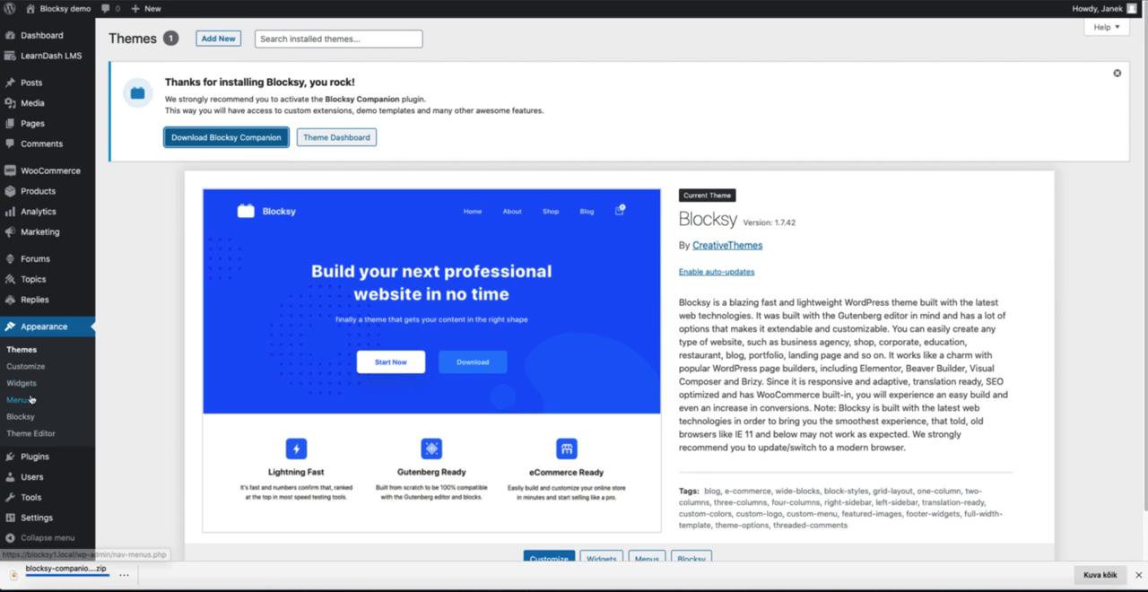
Step: Add a new plugin by supplying the downloaded Blocksy Companion zip file for upload
{"action": "mouse_move", "coordinate": [40, 457]}
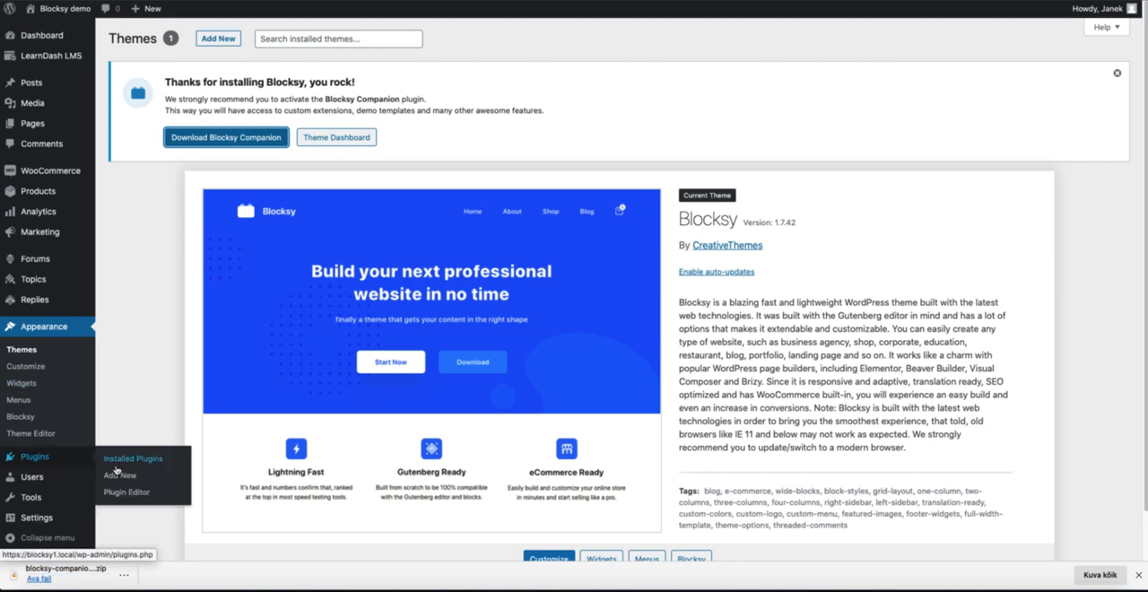
{"action": "left_click", "coordinate": [120, 472]}
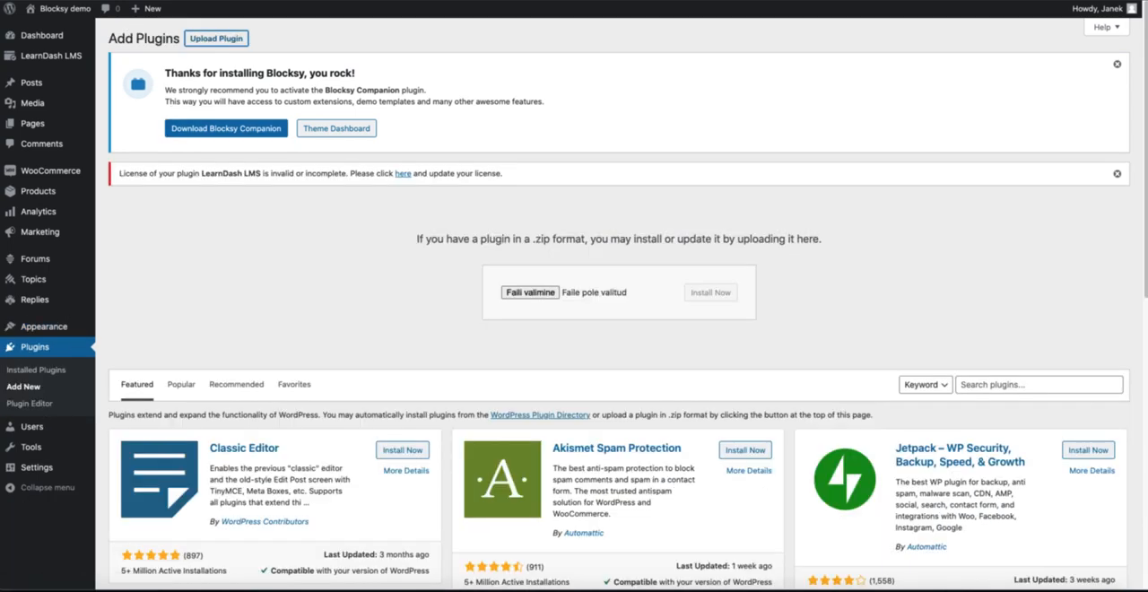
{"action": "left_click_drag", "start_coordinate": [76, 583], "coordinate": [534, 292]}
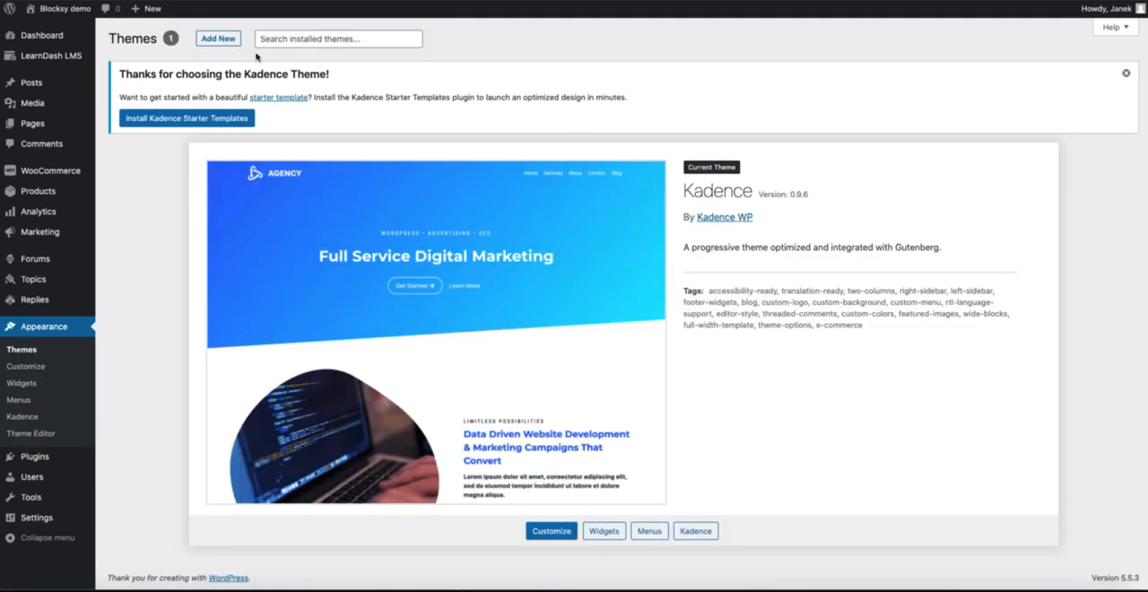
Step: Install the Kadence Starter Templates plugin on the site running the Kadence theme
{"action": "left_click", "coordinate": [193, 122]}
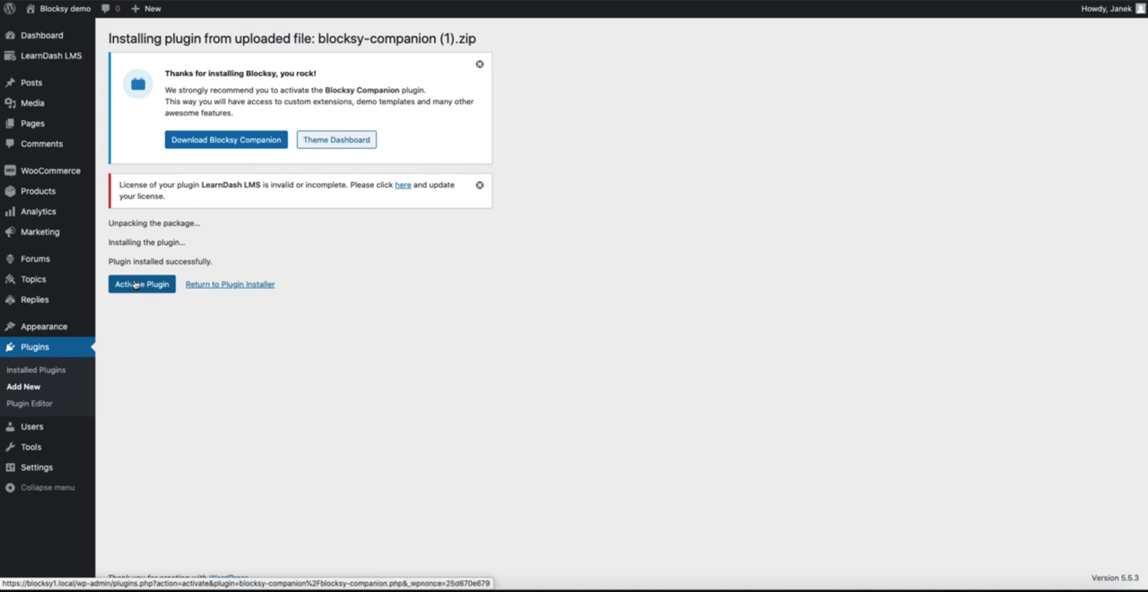
Step: Activate the Blocksy Companion plugin and skip its update and diagnostic-tracking opt-in
{"action": "left_click", "coordinate": [136, 284]}
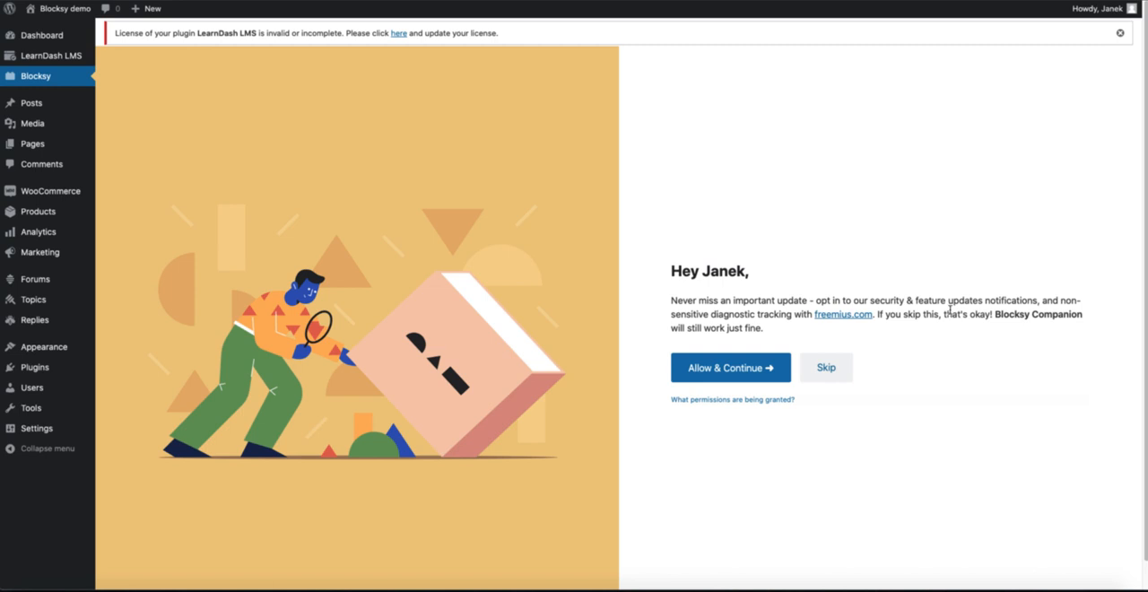
{"action": "left_click", "coordinate": [825, 372]}
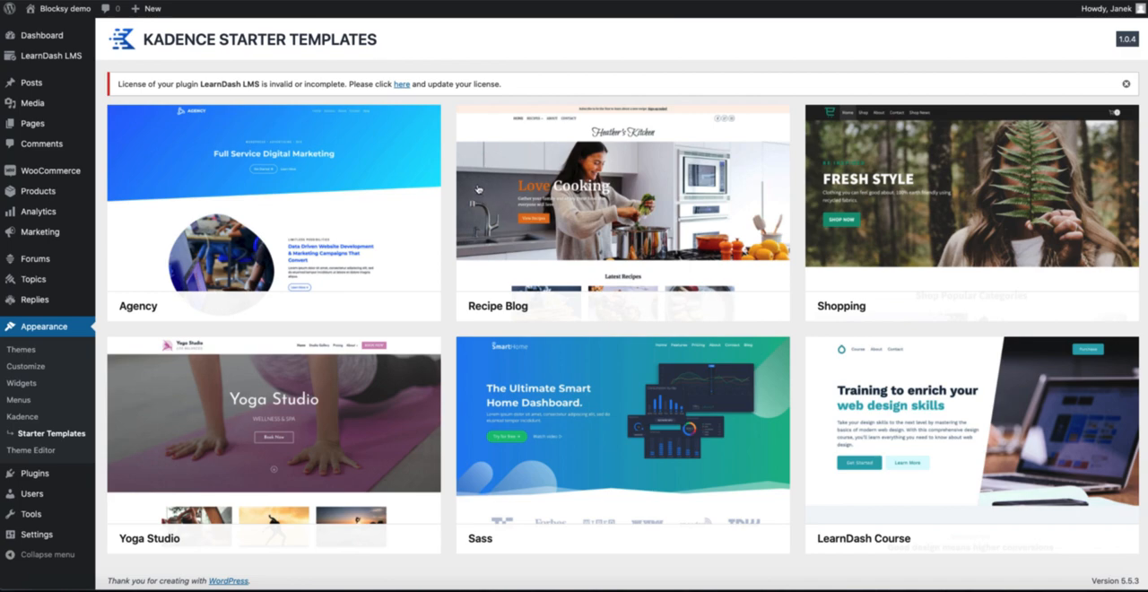
Step: Preview Kadence's Agency template with the blue-navy, red-purple, green, blue-cyan and orange color schemes
{"action": "left_click", "coordinate": [305, 228]}
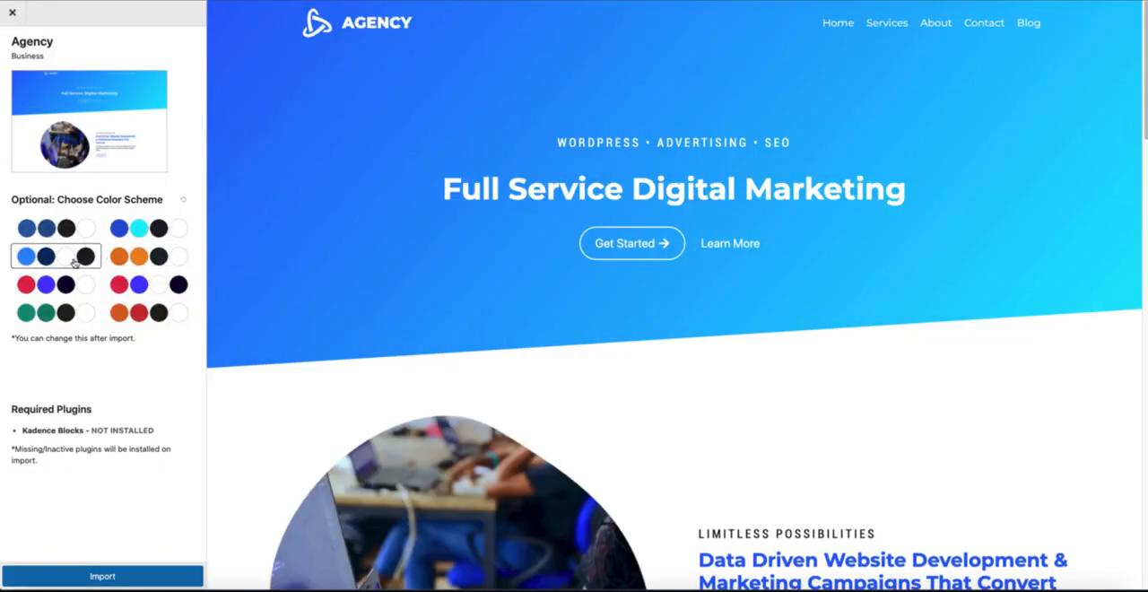
{"action": "left_click", "coordinate": [37, 257]}
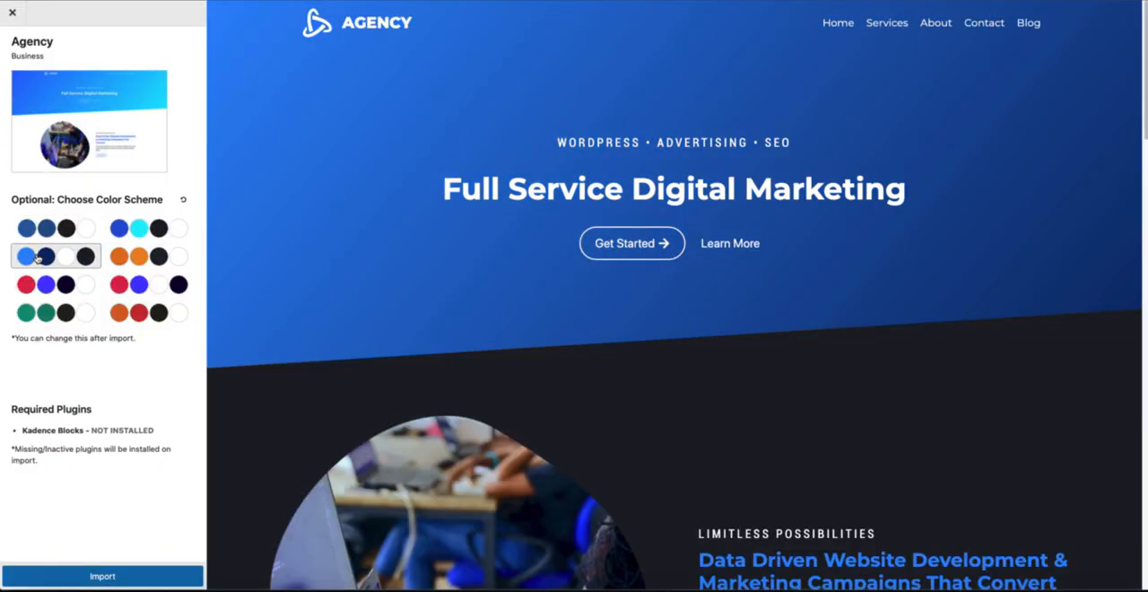
{"action": "left_click", "coordinate": [45, 285]}
{"action": "left_click", "coordinate": [52, 319]}
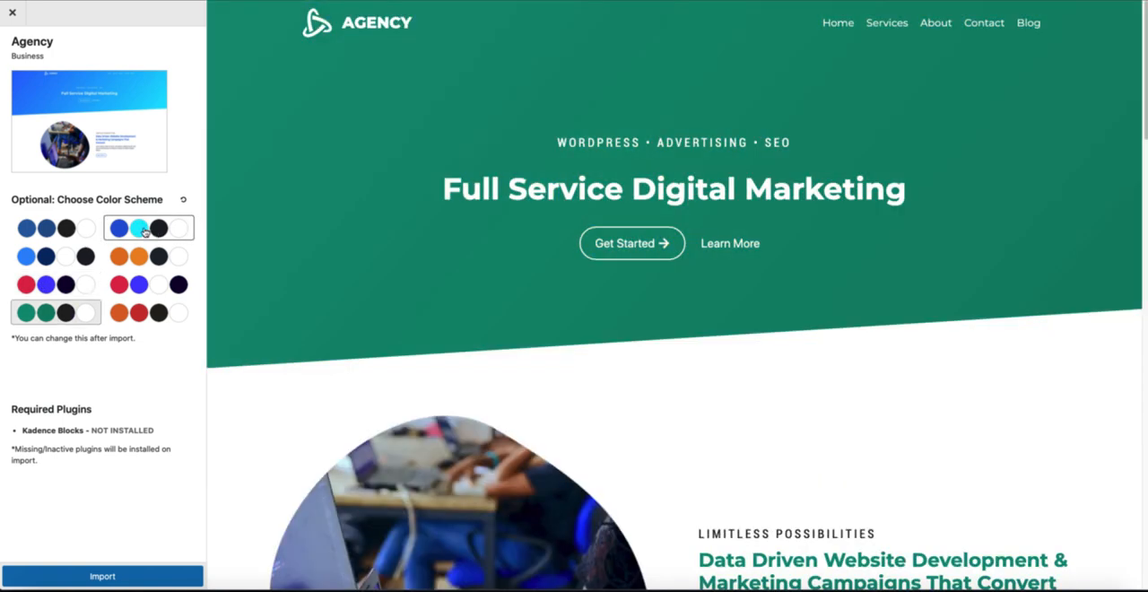
{"action": "left_click", "coordinate": [143, 229]}
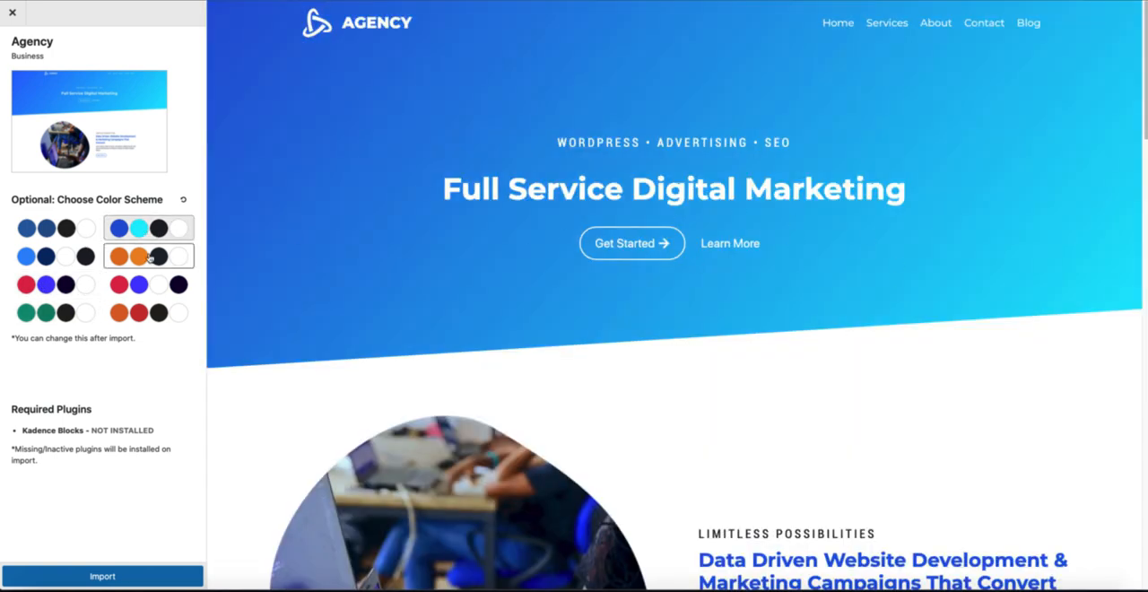
{"action": "left_click", "coordinate": [151, 258]}
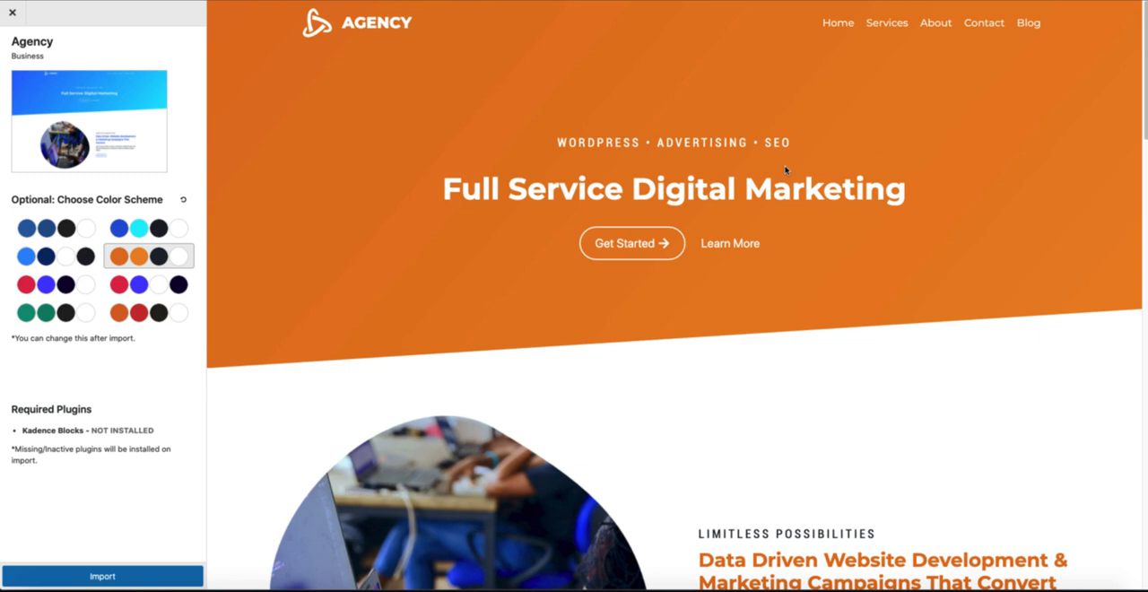
{"action": "scroll", "coordinate": [777, 260], "scroll_direction": "down", "scroll_amount": 1}
{"action": "scroll", "coordinate": [777, 260], "scroll_direction": "up", "scroll_amount": 1}
Step: Examine the Agency template's required plugins and the note on missing plugins, and close the preview
{"action": "left_click_drag", "start_coordinate": [158, 434], "coordinate": [20, 433]}
{"action": "left_click", "coordinate": [121, 475]}
{"action": "left_click_drag", "start_coordinate": [156, 432], "coordinate": [22, 434]}
{"action": "left_click", "coordinate": [109, 473]}
{"action": "left_click", "coordinate": [13, 13]}
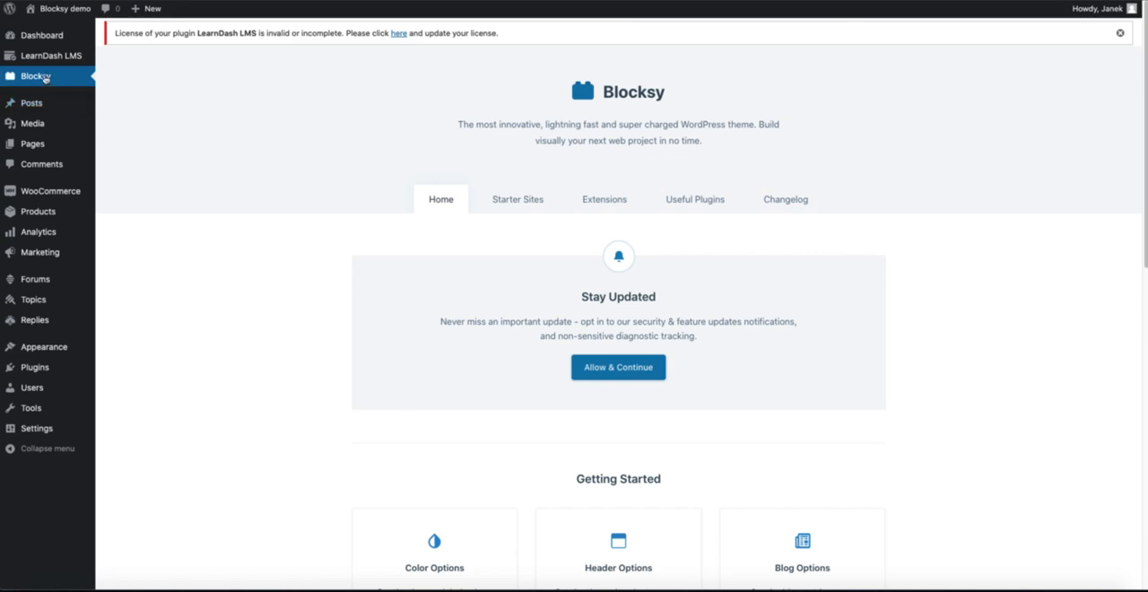
Step: Open Blocksy's starter sites and examine the available designs and the page builders each one supports
{"action": "left_click", "coordinate": [524, 202]}
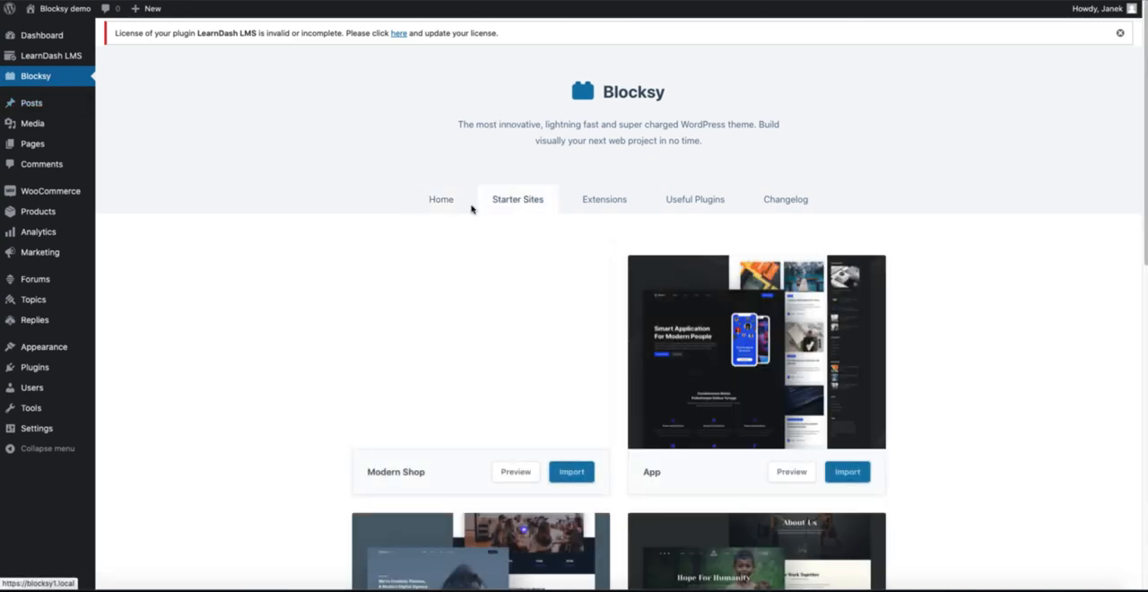
{"action": "scroll", "coordinate": [296, 282], "scroll_direction": "down", "scroll_amount": 5}
{"action": "scroll", "coordinate": [301, 281], "scroll_direction": "down", "scroll_amount": 5}
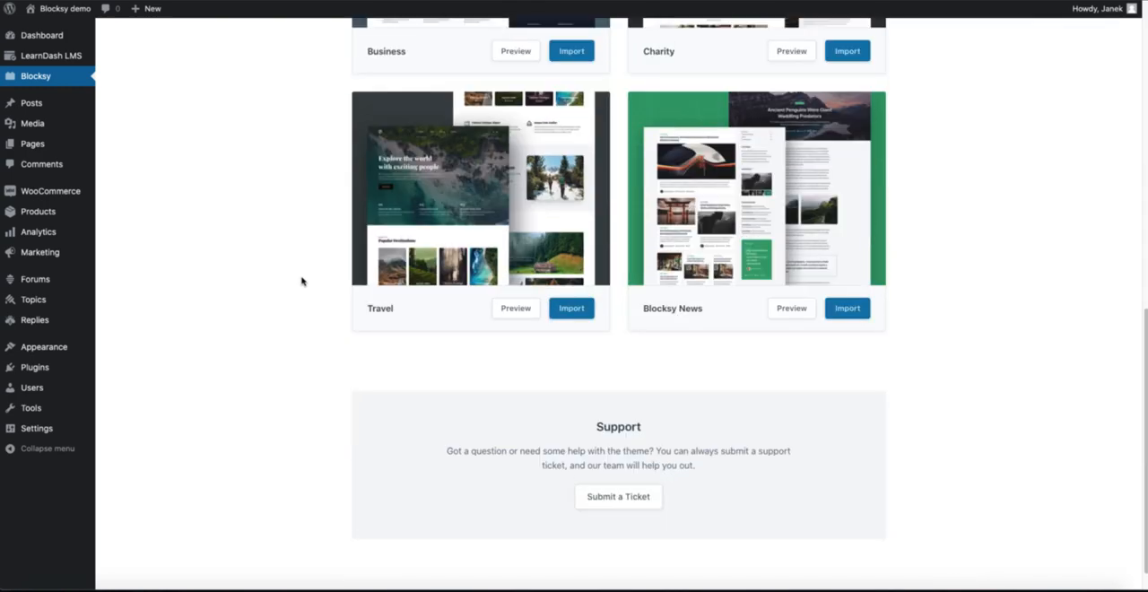
{"action": "scroll", "coordinate": [301, 280], "scroll_direction": "up", "scroll_amount": 7}
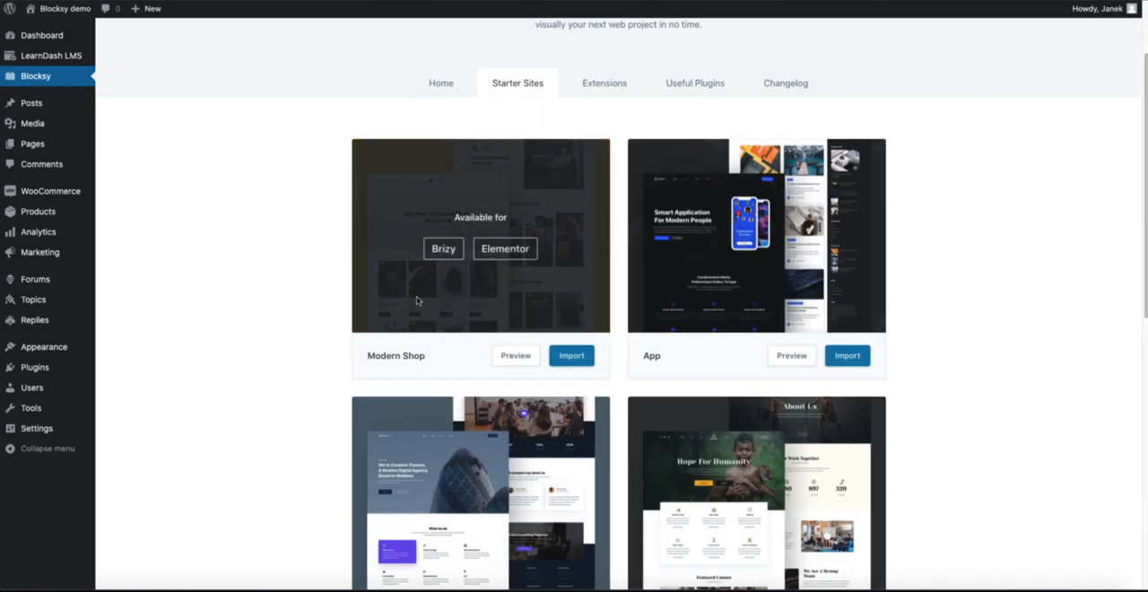
{"action": "mouse_move", "coordinate": [491, 287]}
{"action": "mouse_move", "coordinate": [691, 290]}
{"action": "scroll", "coordinate": [690, 289], "scroll_direction": "down", "scroll_amount": 3}
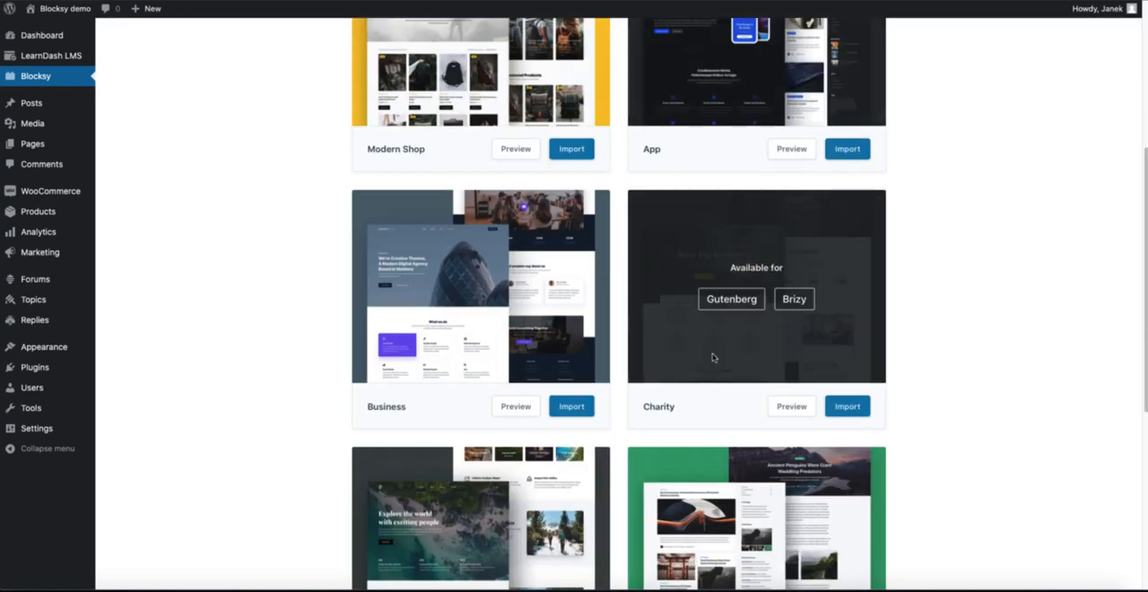
{"action": "scroll", "coordinate": [421, 346], "scroll_direction": "down", "scroll_amount": 3}
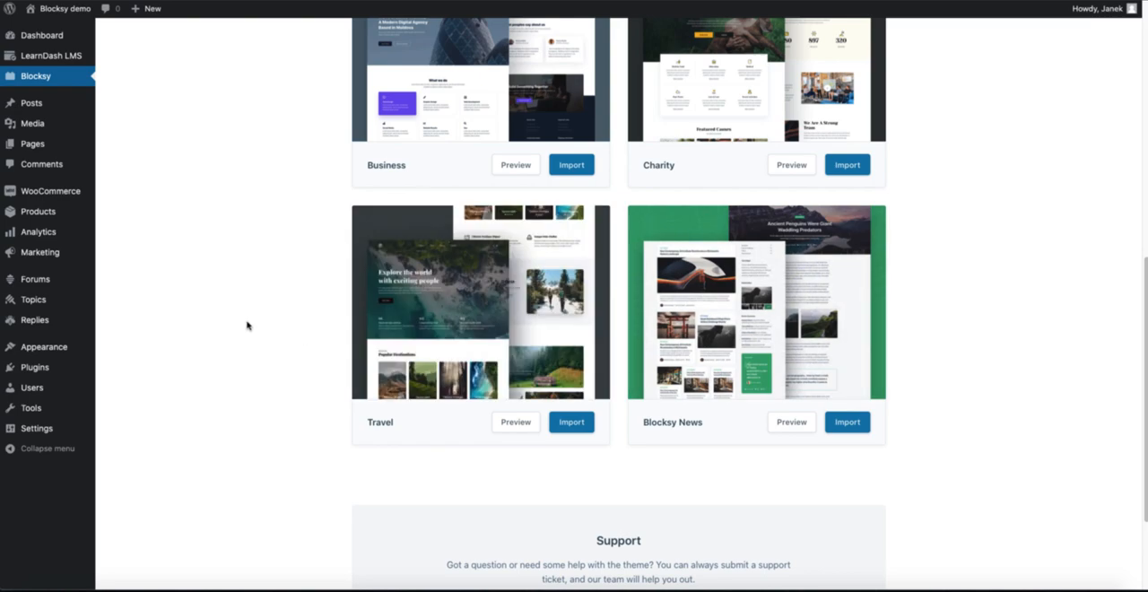
{"action": "scroll", "coordinate": [248, 325], "scroll_direction": "up", "scroll_amount": 5}
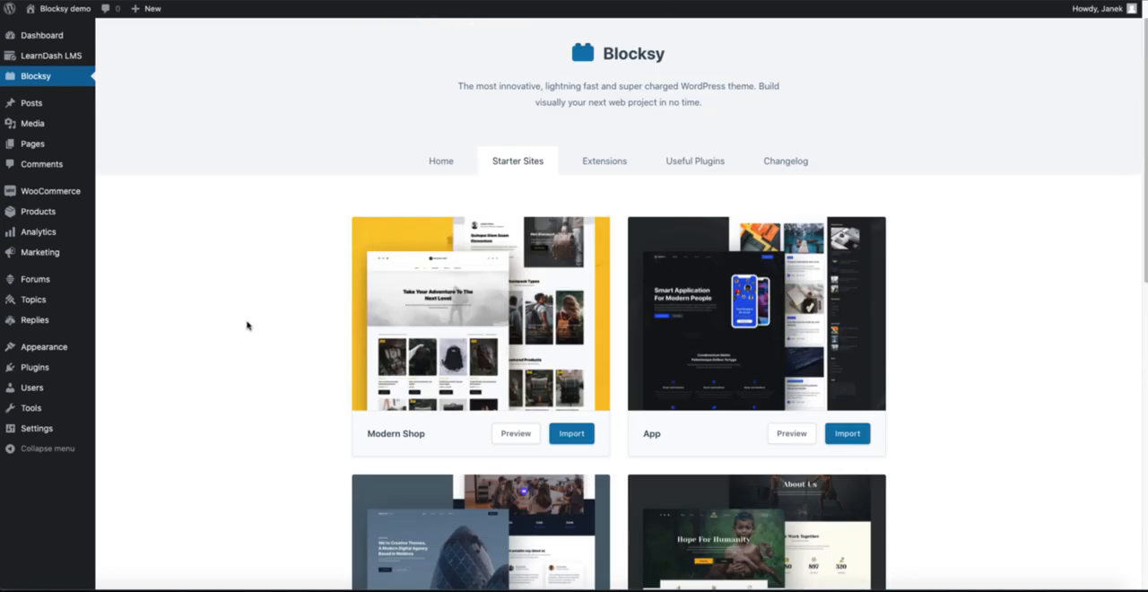
{"action": "scroll", "coordinate": [247, 325], "scroll_direction": "down", "scroll_amount": 3}
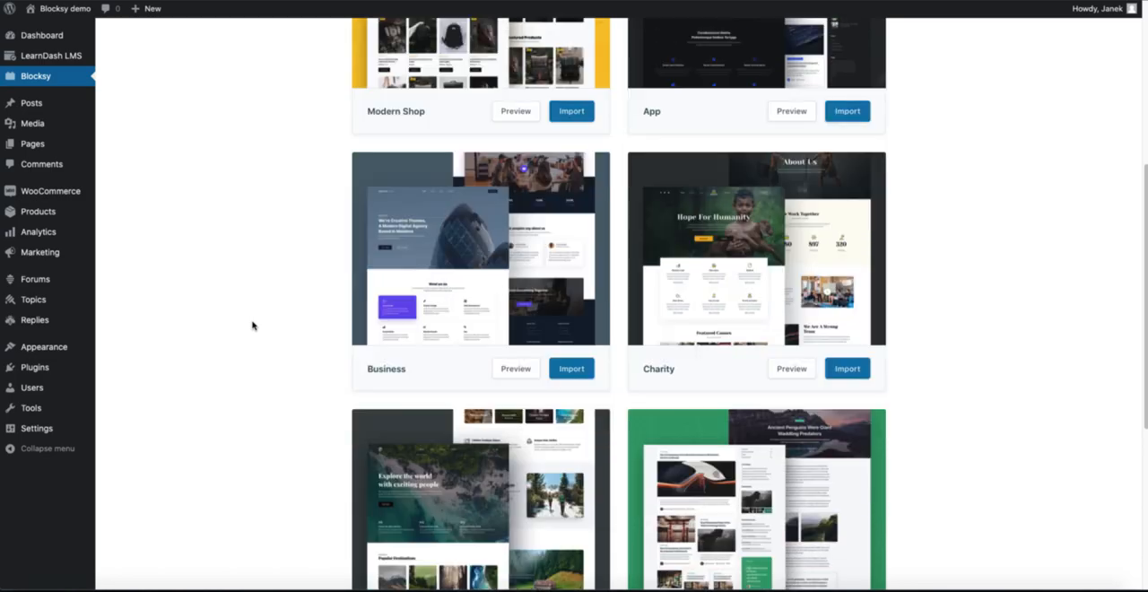
Step: Preview the Business starter site and look through its home page
{"action": "left_click", "coordinate": [509, 368]}
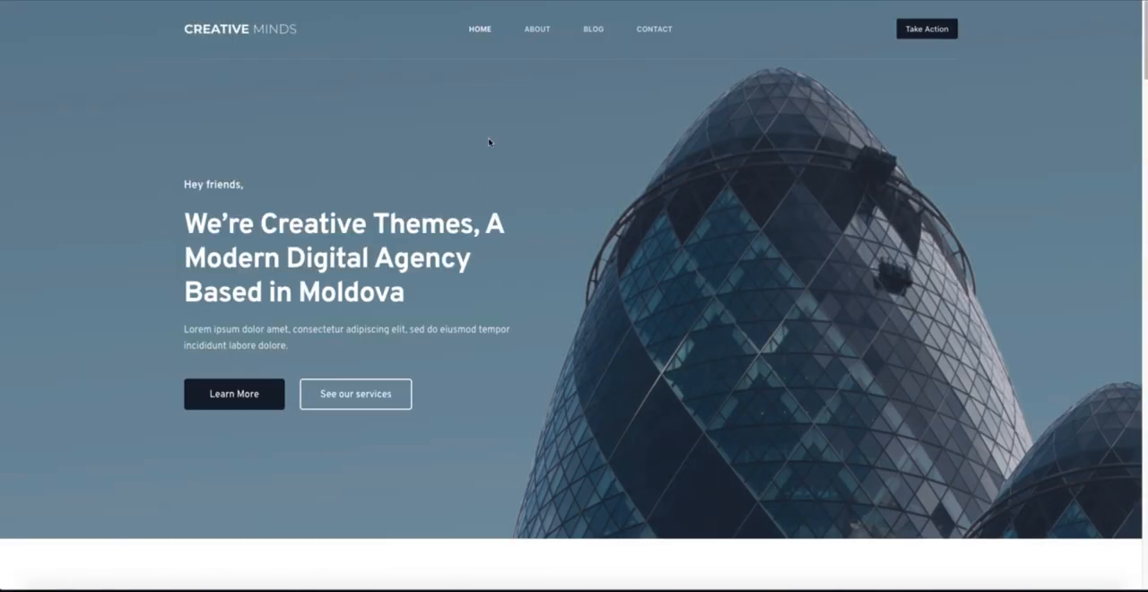
{"action": "scroll", "coordinate": [499, 180], "scroll_direction": "down", "scroll_amount": 12}
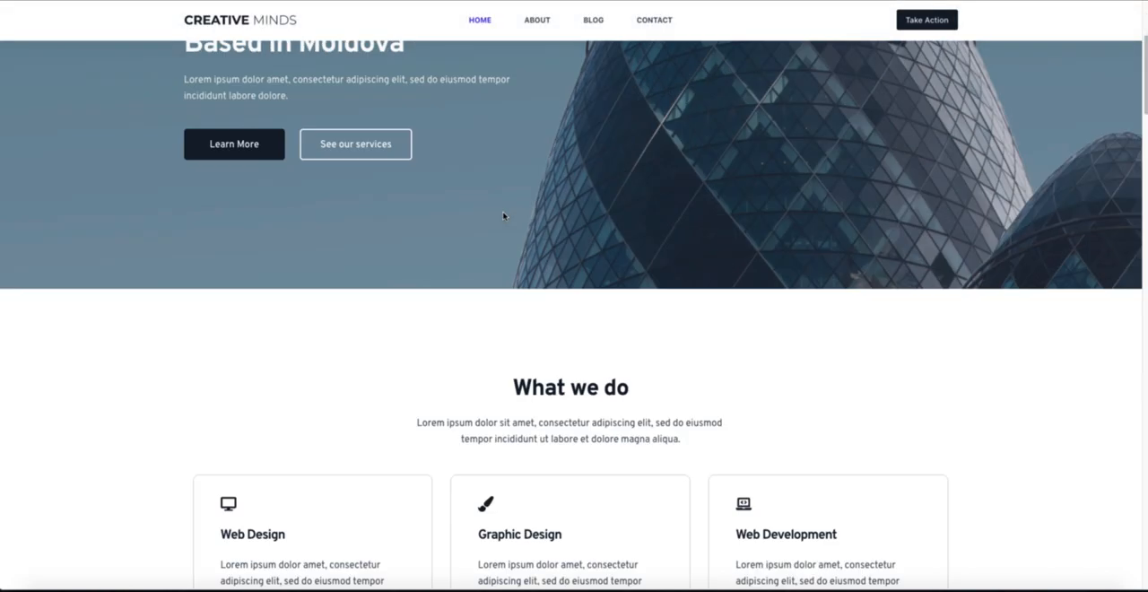
{"action": "scroll", "coordinate": [502, 215], "scroll_direction": "down", "scroll_amount": 10}
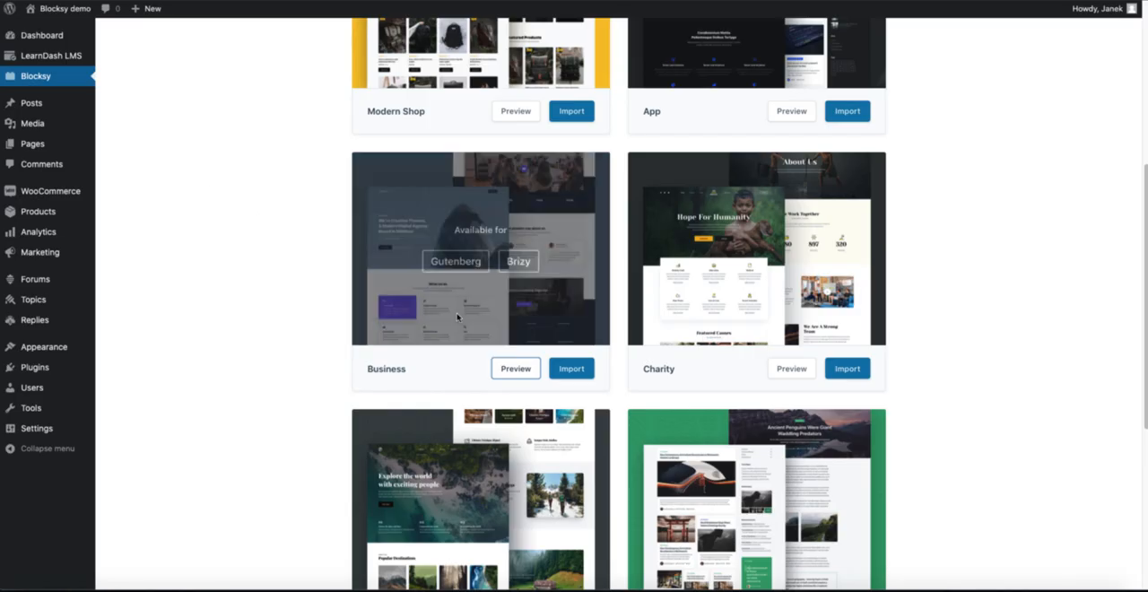
Step: Start importing the Business starter site with the child theme installed and Gutenberg as the page builder
{"action": "left_click", "coordinate": [570, 370]}
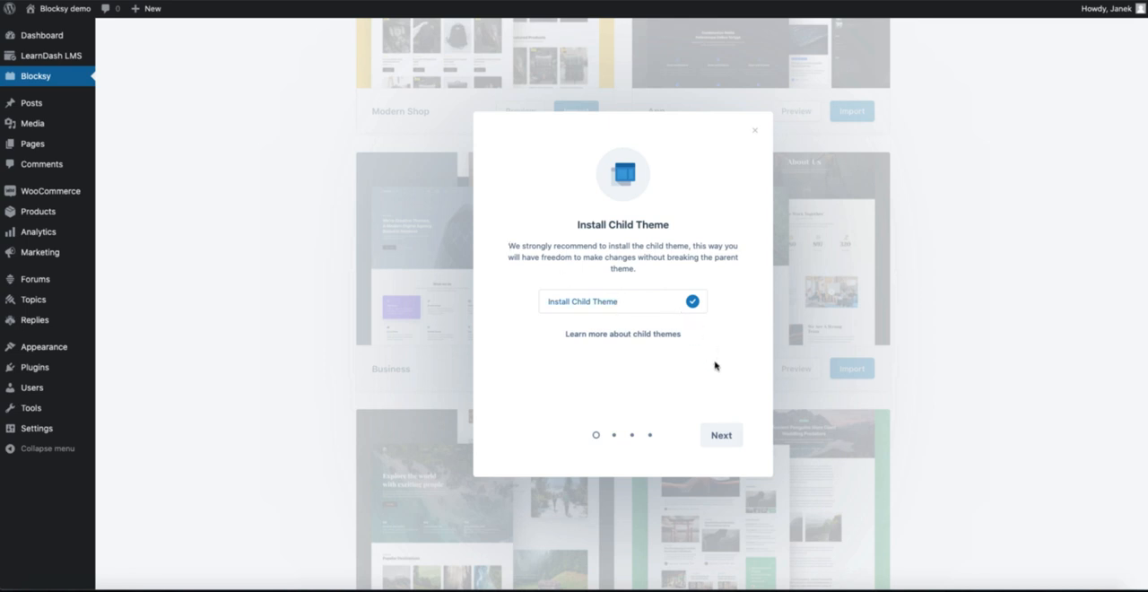
{"action": "left_click", "coordinate": [721, 436]}
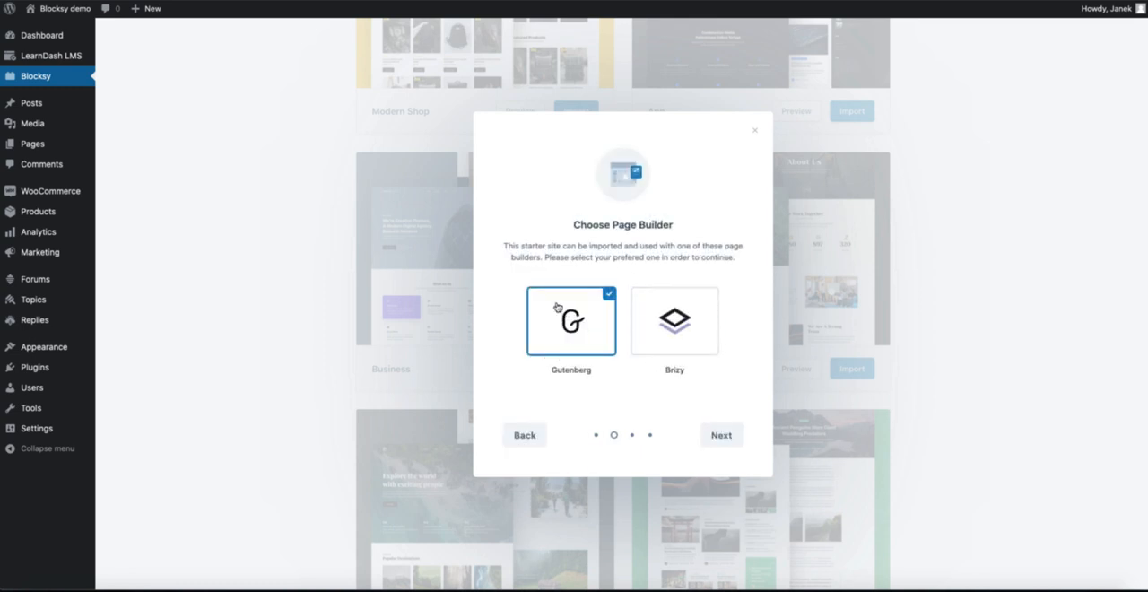
{"action": "left_click", "coordinate": [722, 438]}
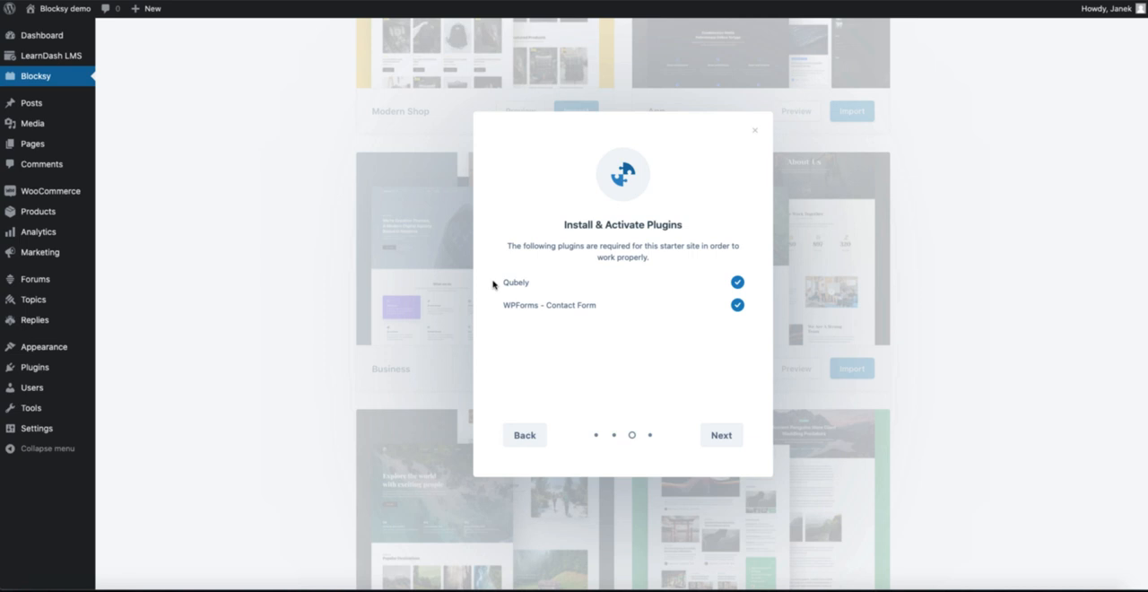
Step: Review the required plugins and accept installing Qubely and WPForms - Contact Form
{"action": "left_click_drag", "start_coordinate": [492, 284], "coordinate": [615, 313]}
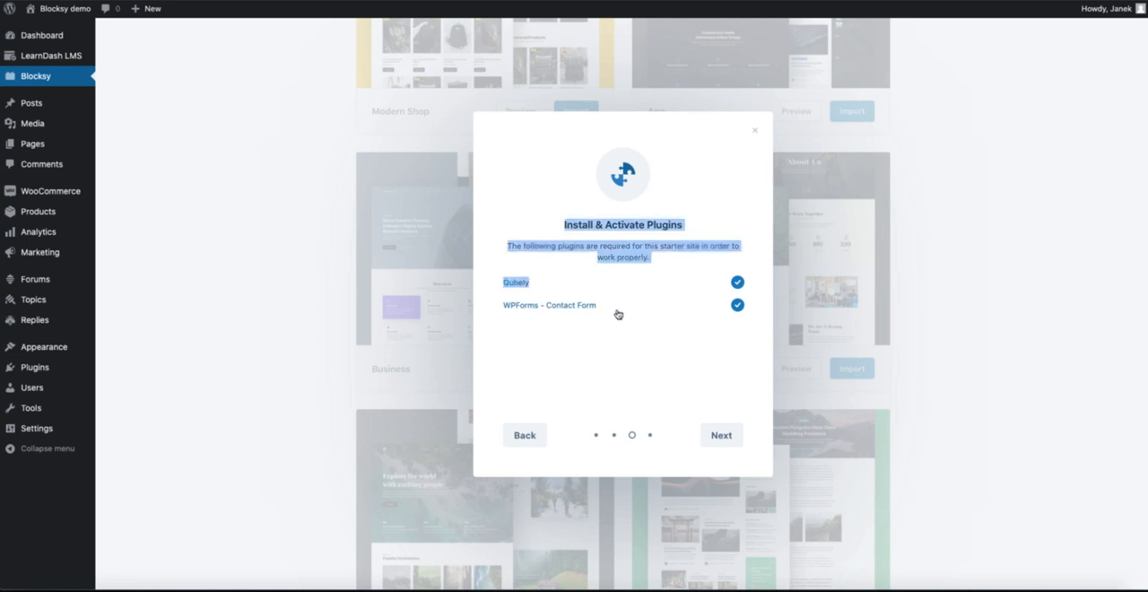
{"action": "left_click", "coordinate": [538, 351]}
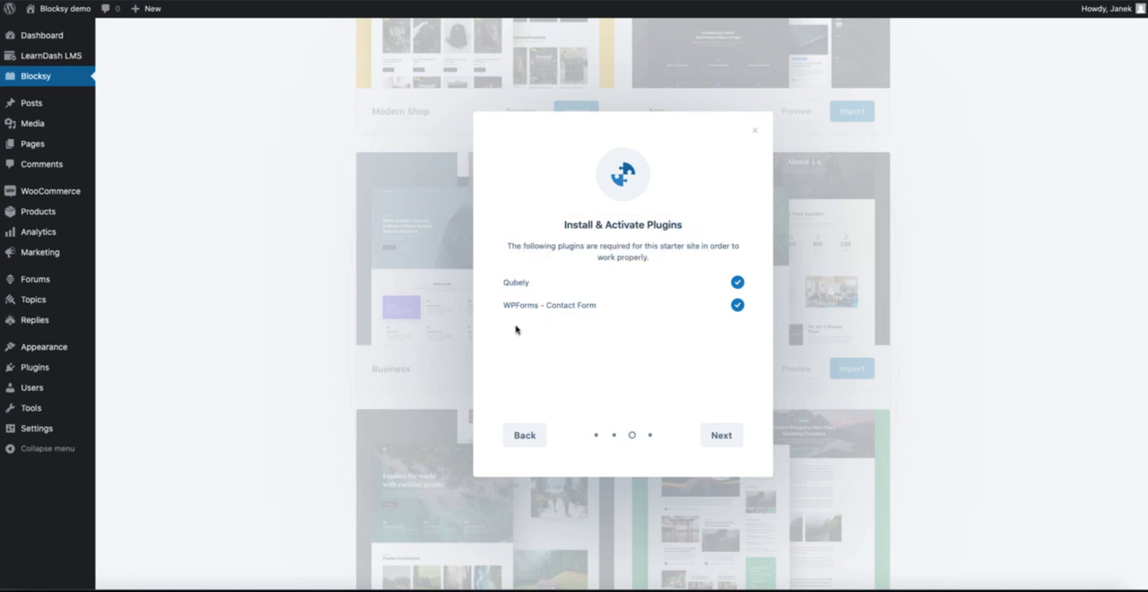
{"action": "left_click", "coordinate": [722, 439]}
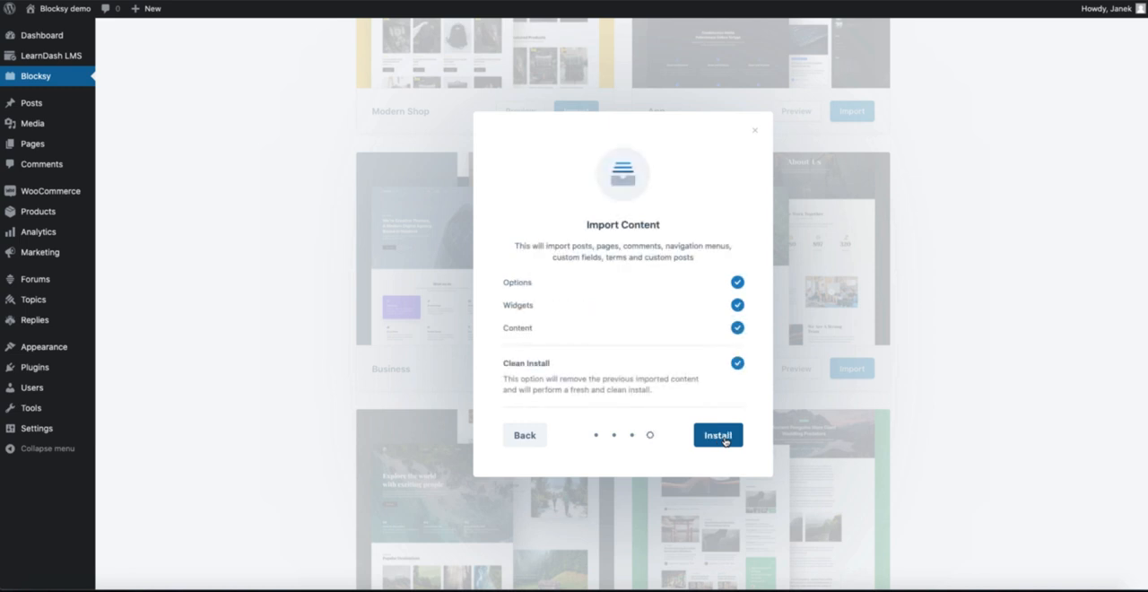
Step: Toggle the Clean Install option and start installing the Business starter site's options, widgets and content
{"action": "left_click", "coordinate": [725, 438]}
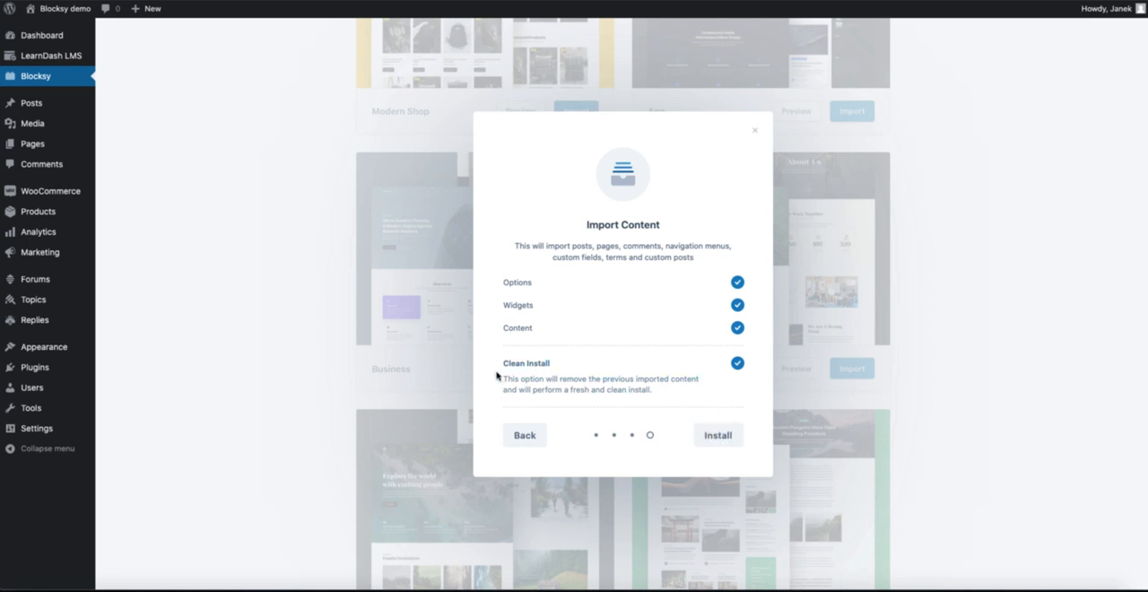
{"action": "left_click", "coordinate": [737, 363]}
{"action": "left_click", "coordinate": [724, 437]}
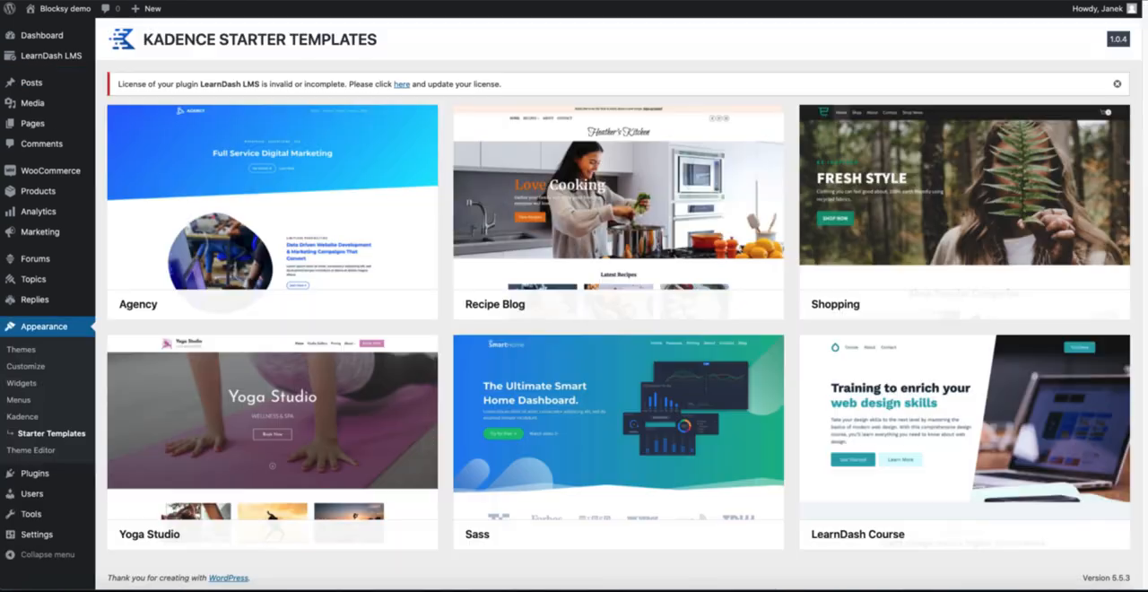
Step: Open the LearnDash Course starter template, try its color schemes and choose the dark blue, black and white palette
{"action": "left_click", "coordinate": [915, 428]}
{"action": "left_click", "coordinate": [49, 235]}
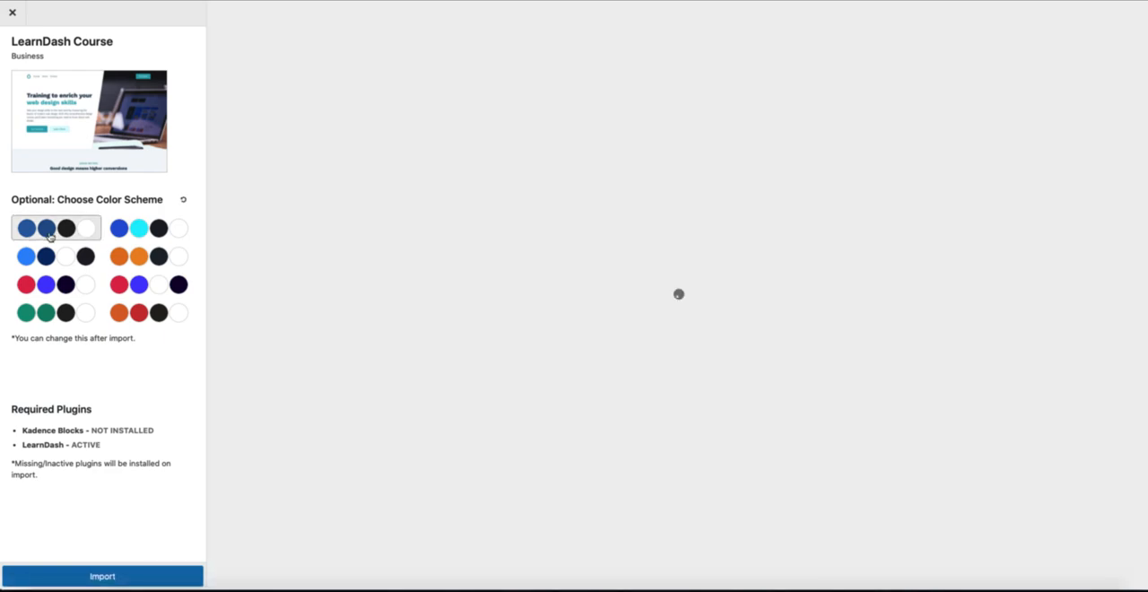
{"action": "left_click", "coordinate": [140, 235]}
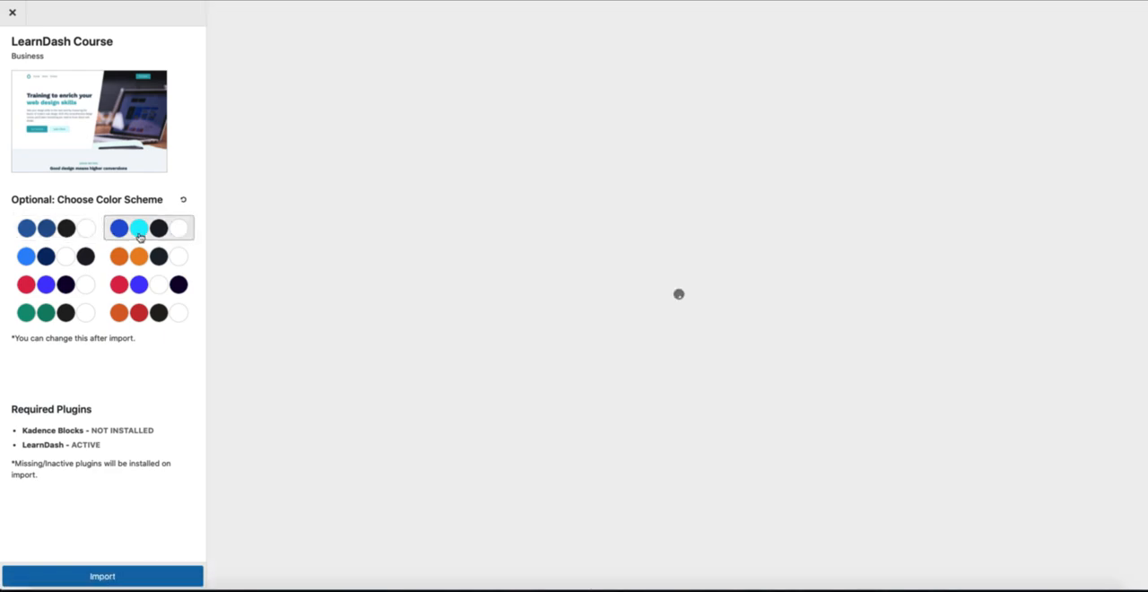
{"action": "left_click", "coordinate": [50, 257]}
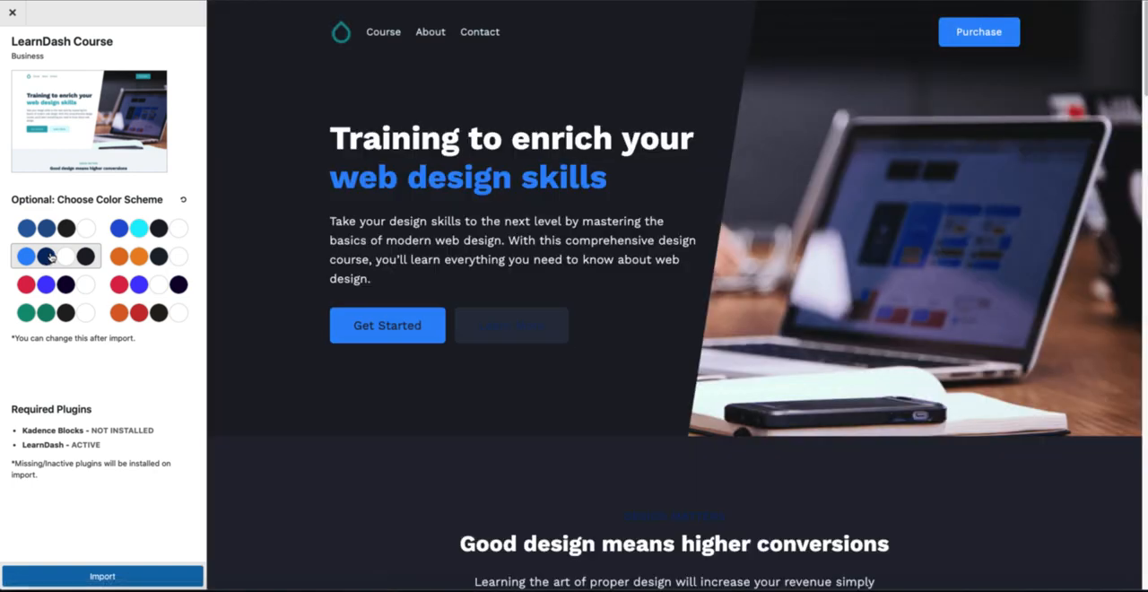
{"action": "left_click", "coordinate": [50, 230]}
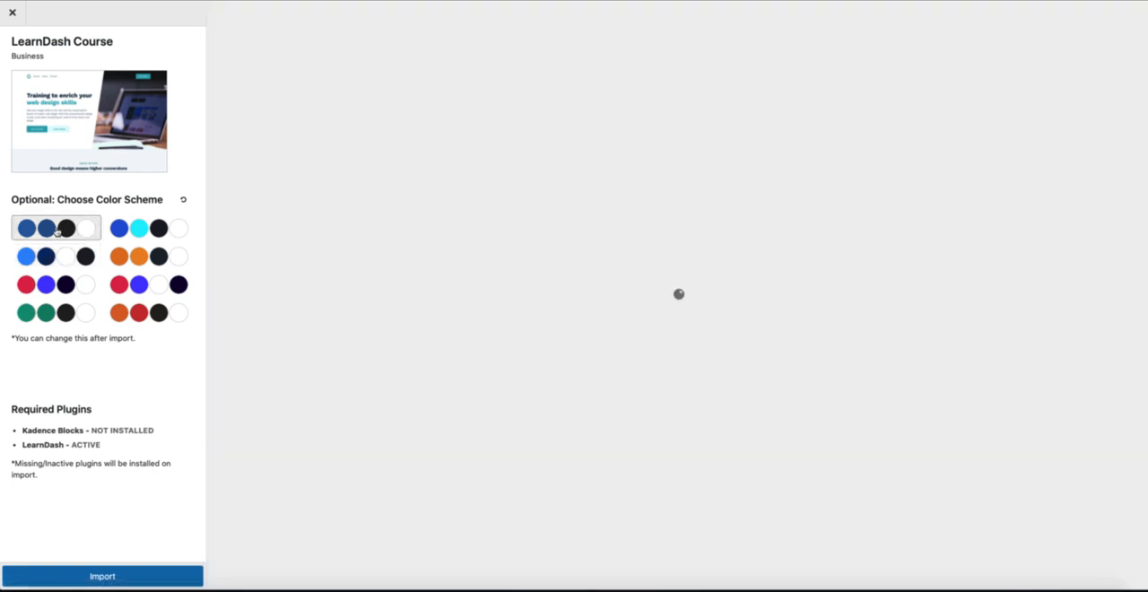
Step: Import the LearnDash Course template with its Kadence Blocks and LearnDash plugins, and read the note about new/empty sites
{"action": "left_click", "coordinate": [124, 577]}
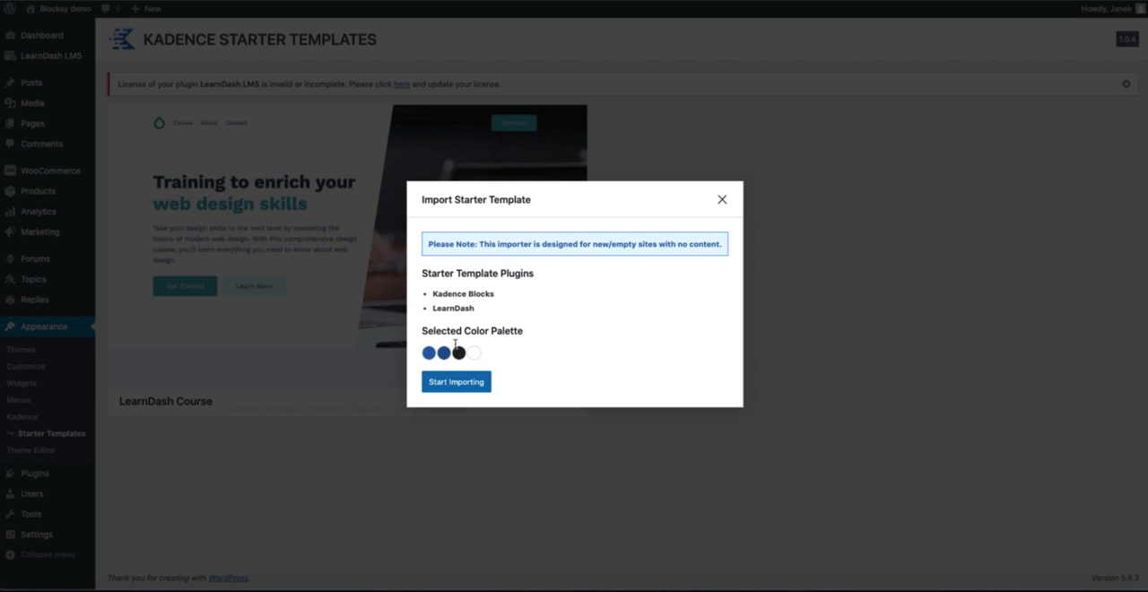
{"action": "left_click", "coordinate": [455, 386]}
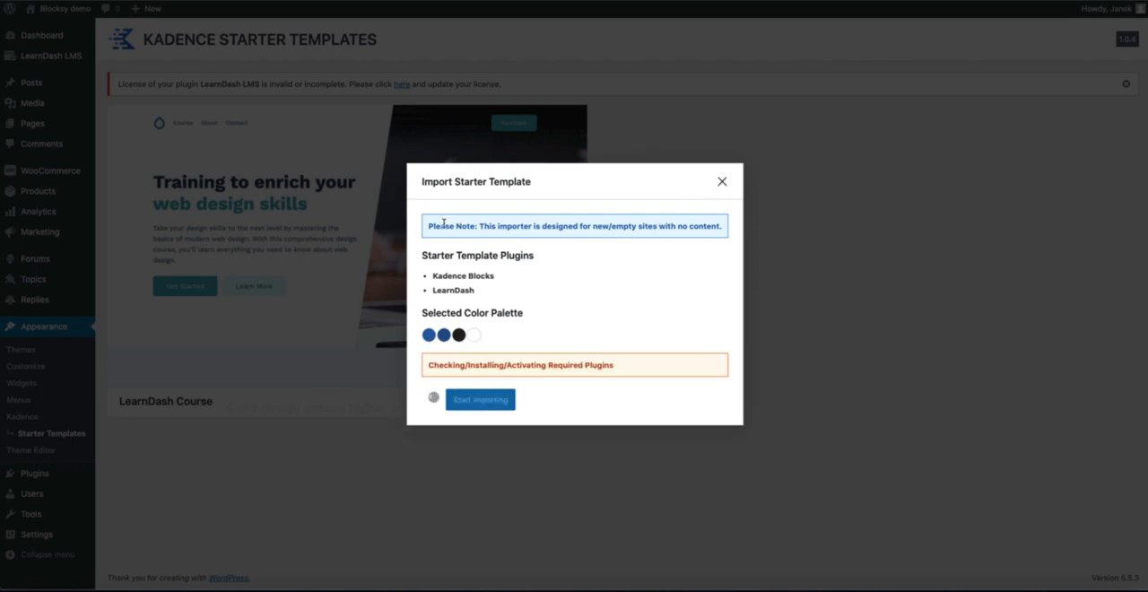
{"action": "left_click_drag", "start_coordinate": [448, 226], "coordinate": [709, 230]}
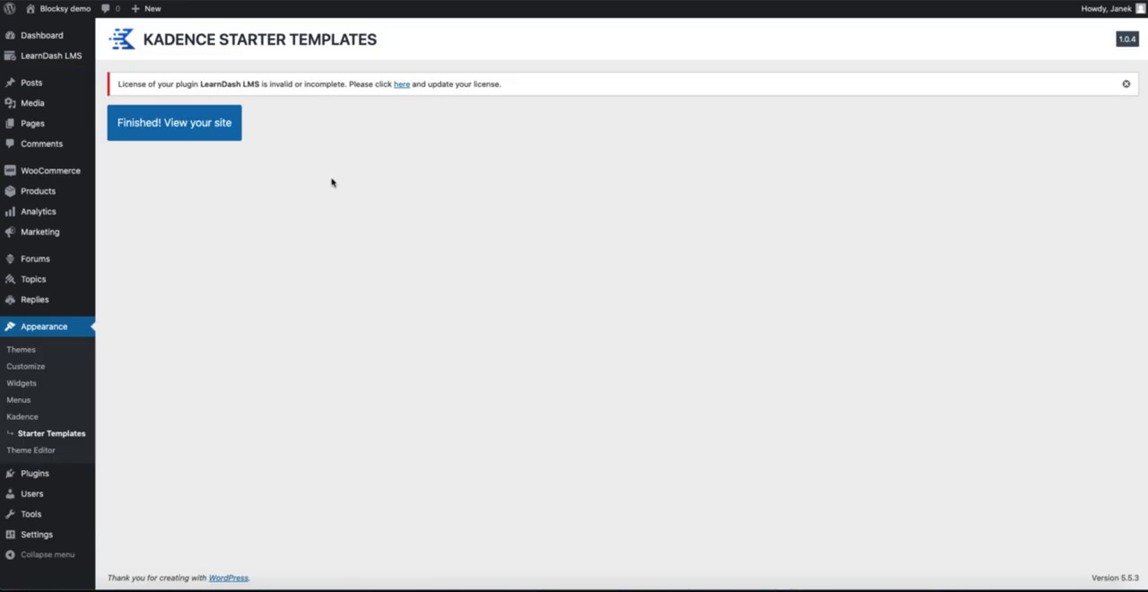
Step: View the imported LearnDash Course site and look through its home page
{"action": "left_click", "coordinate": [178, 124]}
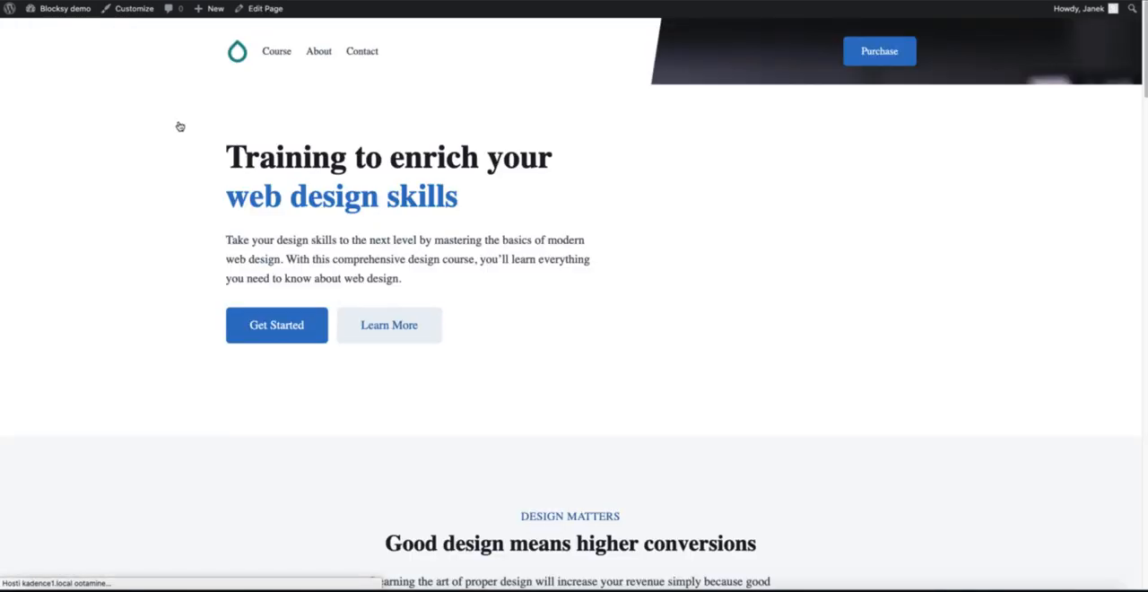
{"action": "scroll", "coordinate": [176, 227], "scroll_direction": "down", "scroll_amount": 15}
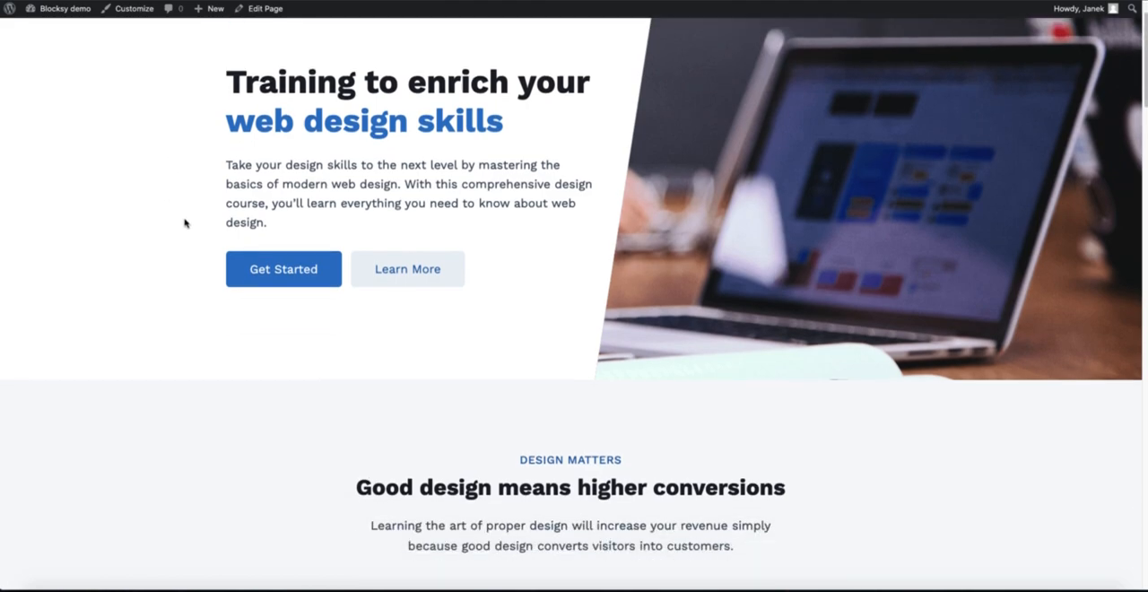
{"action": "scroll", "coordinate": [188, 224], "scroll_direction": "down", "scroll_amount": 15}
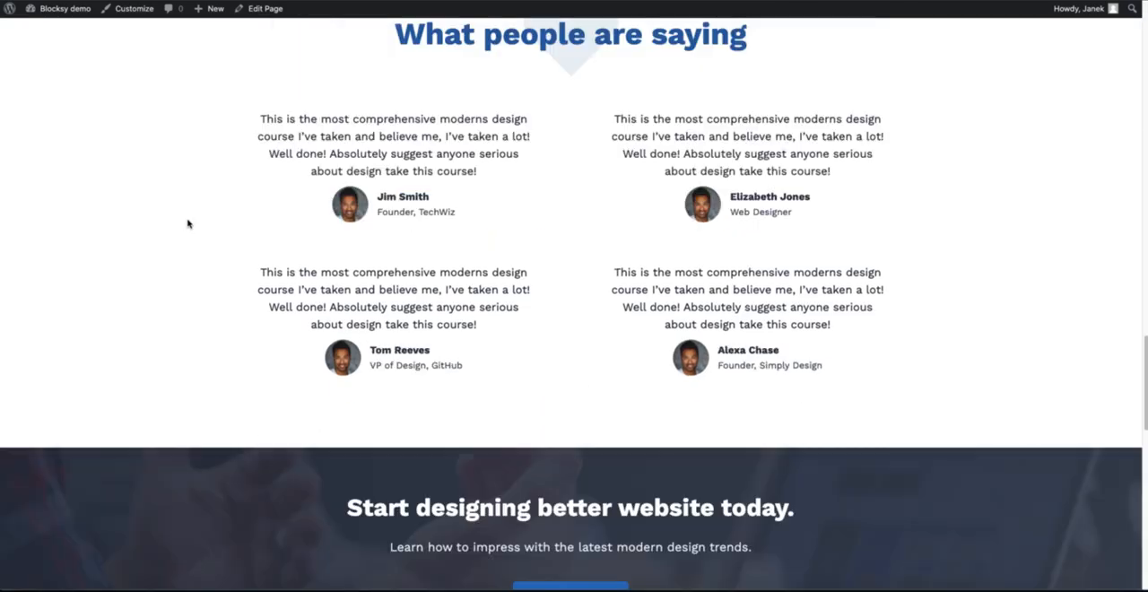
{"action": "scroll", "coordinate": [188, 226], "scroll_direction": "down", "scroll_amount": 1}
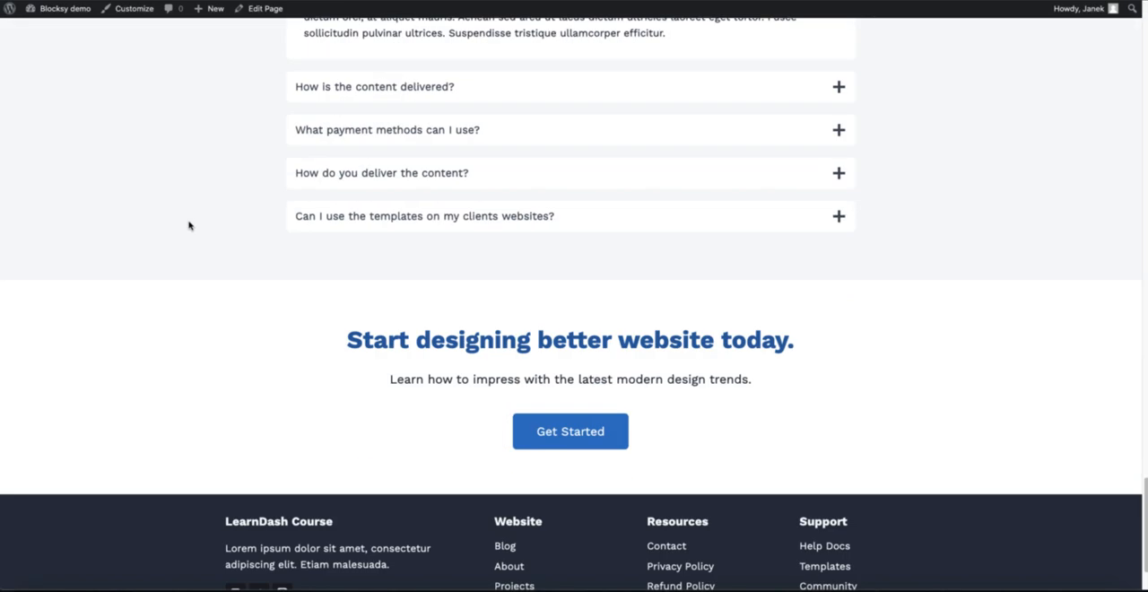
{"action": "scroll", "coordinate": [189, 226], "scroll_direction": "up", "scroll_amount": 20}
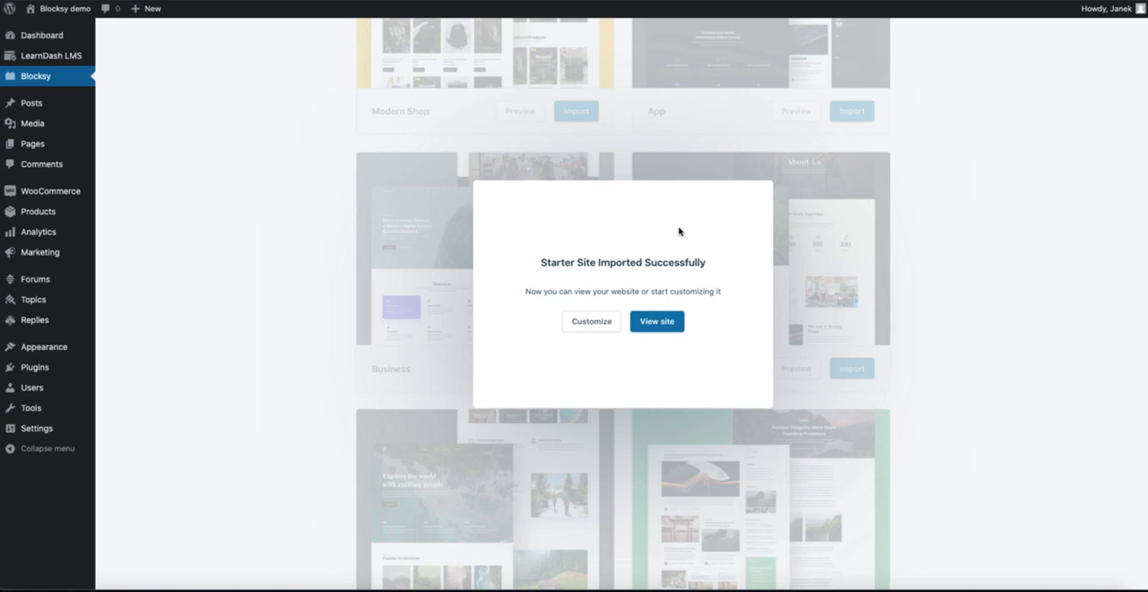
Step: View the imported Business starter site on the Blocksy installation and look through its home page
{"action": "left_click", "coordinate": [654, 326]}
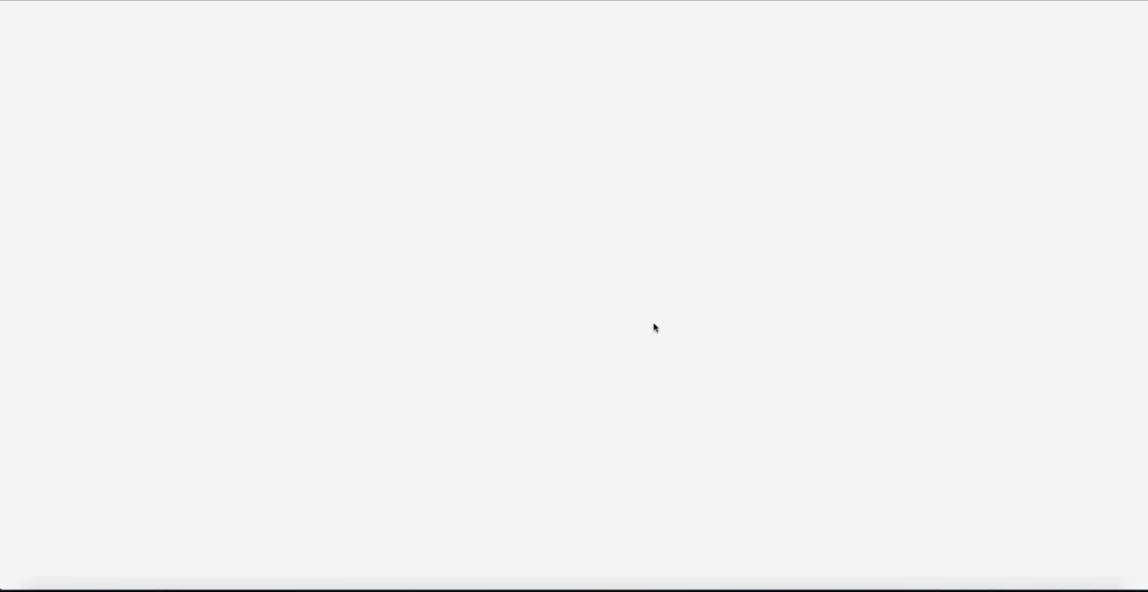
{"action": "scroll", "coordinate": [490, 200], "scroll_direction": "down", "scroll_amount": 10}
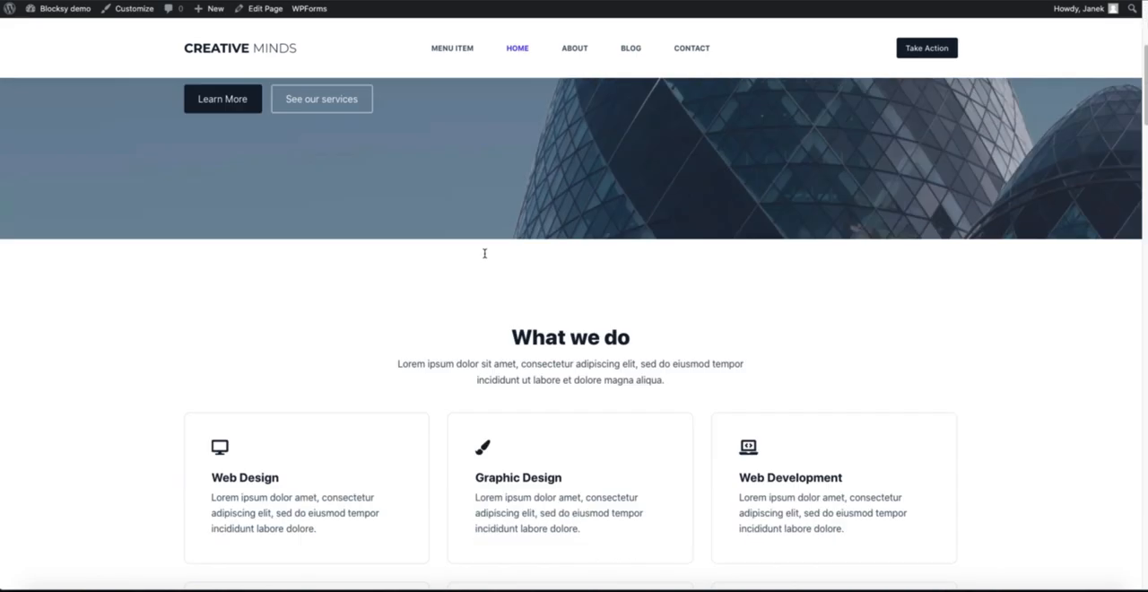
{"action": "scroll", "coordinate": [484, 258], "scroll_direction": "down", "scroll_amount": 10}
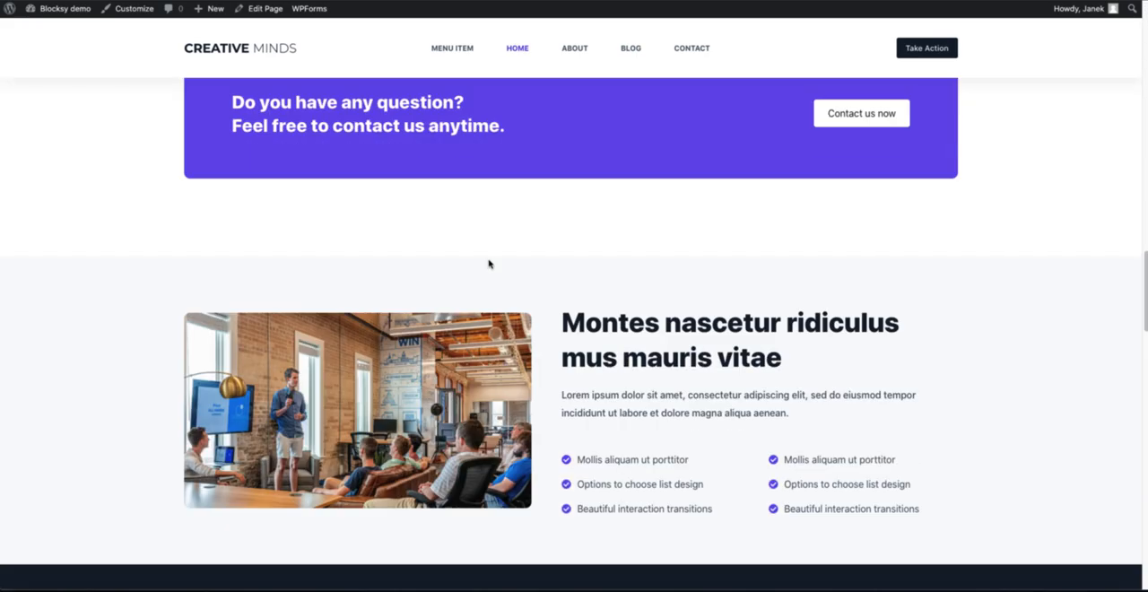
{"action": "scroll", "coordinate": [491, 260], "scroll_direction": "up", "scroll_amount": 20}
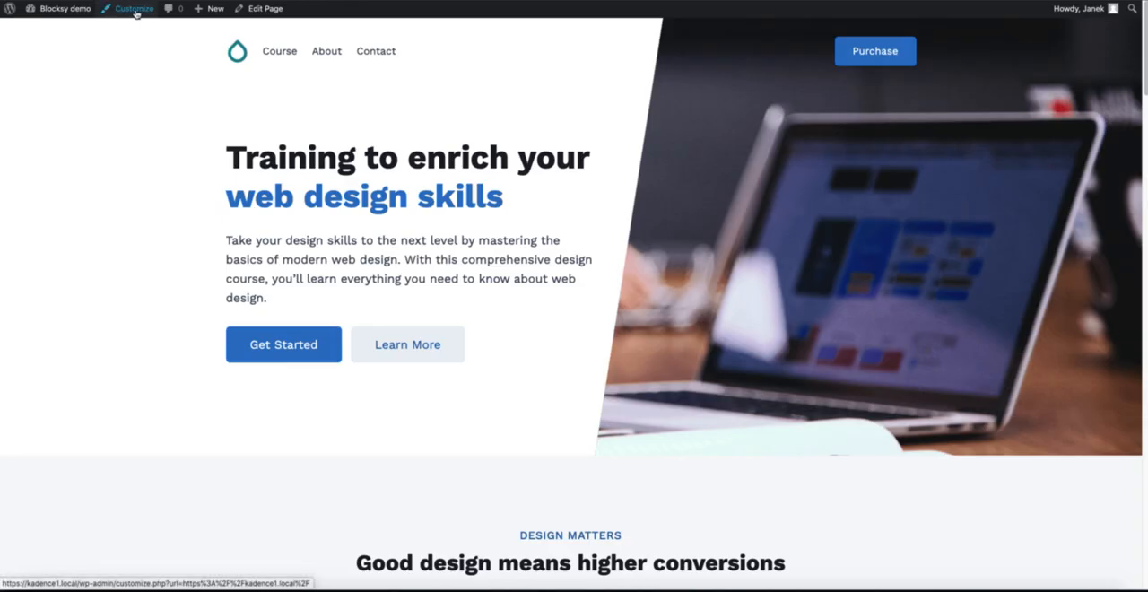
Step: Start customizing the Kadence site and look through the option sections of the Blocksy customizer for comparison
{"action": "left_click", "coordinate": [133, 14]}
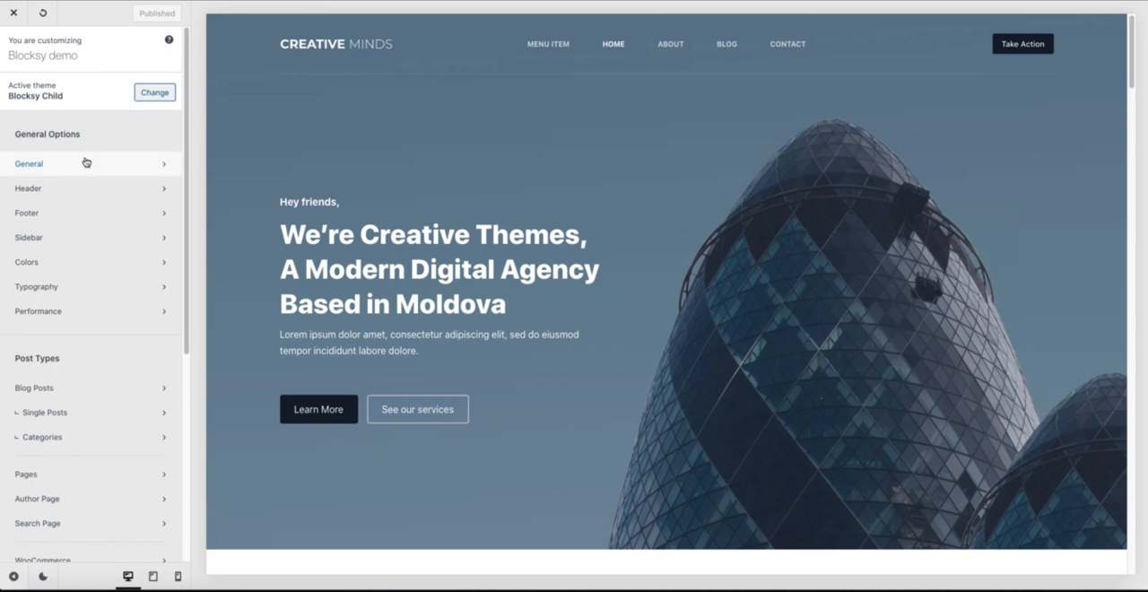
{"action": "scroll", "coordinate": [102, 225], "scroll_direction": "down", "scroll_amount": 5}
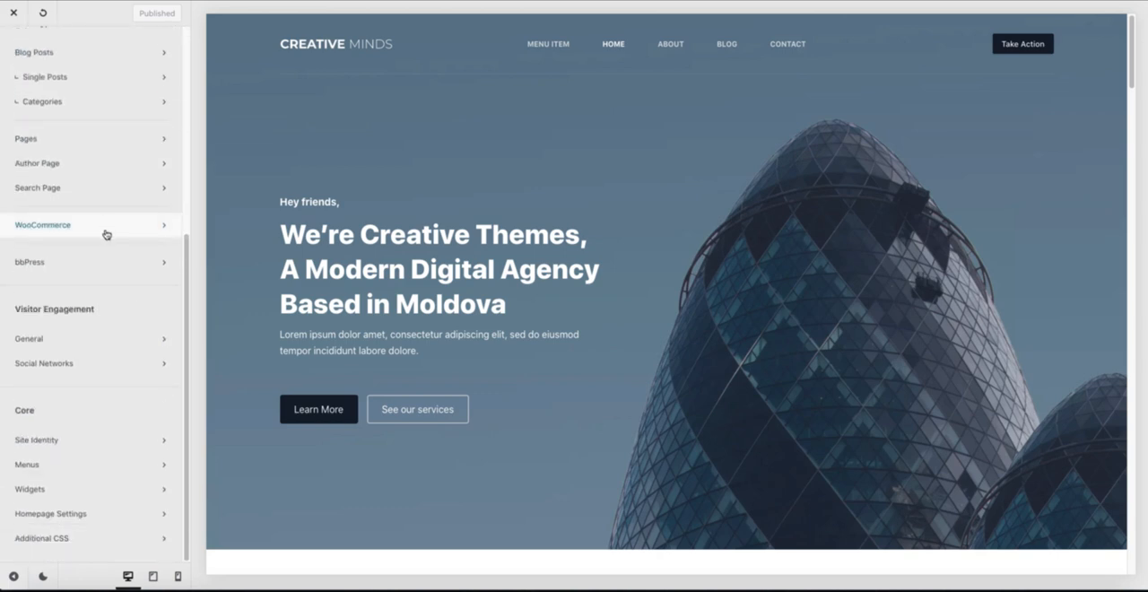
{"action": "scroll", "coordinate": [105, 232], "scroll_direction": "up", "scroll_amount": 5}
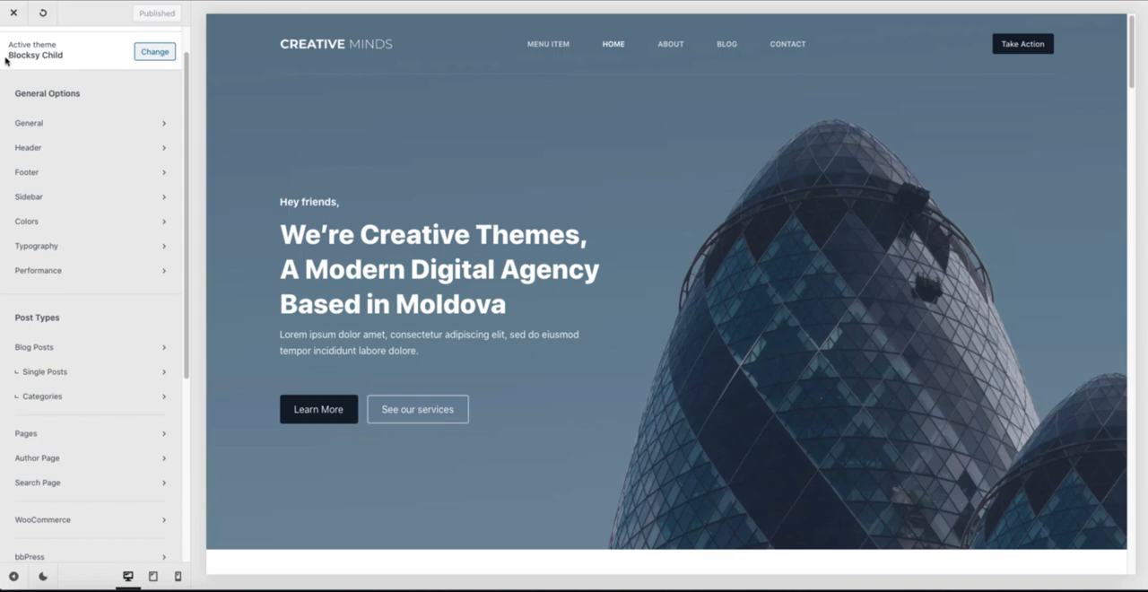
{"action": "left_click", "coordinate": [155, 51]}
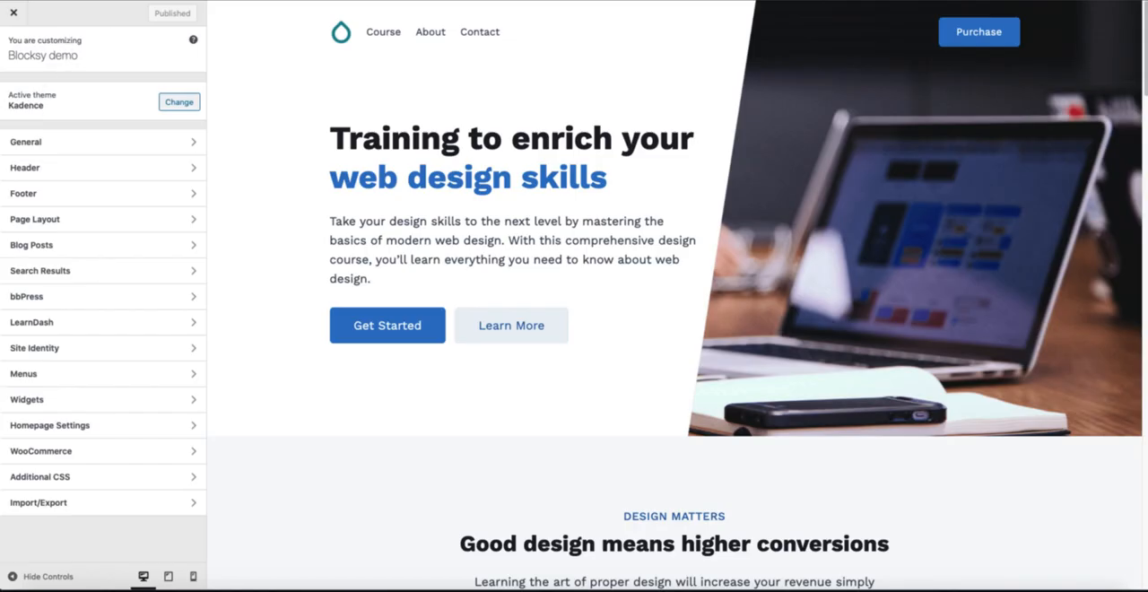
Step: Show the General customizer settings of both Kadence and Blocksy to compare the options they contain
{"action": "left_click", "coordinate": [47, 146]}
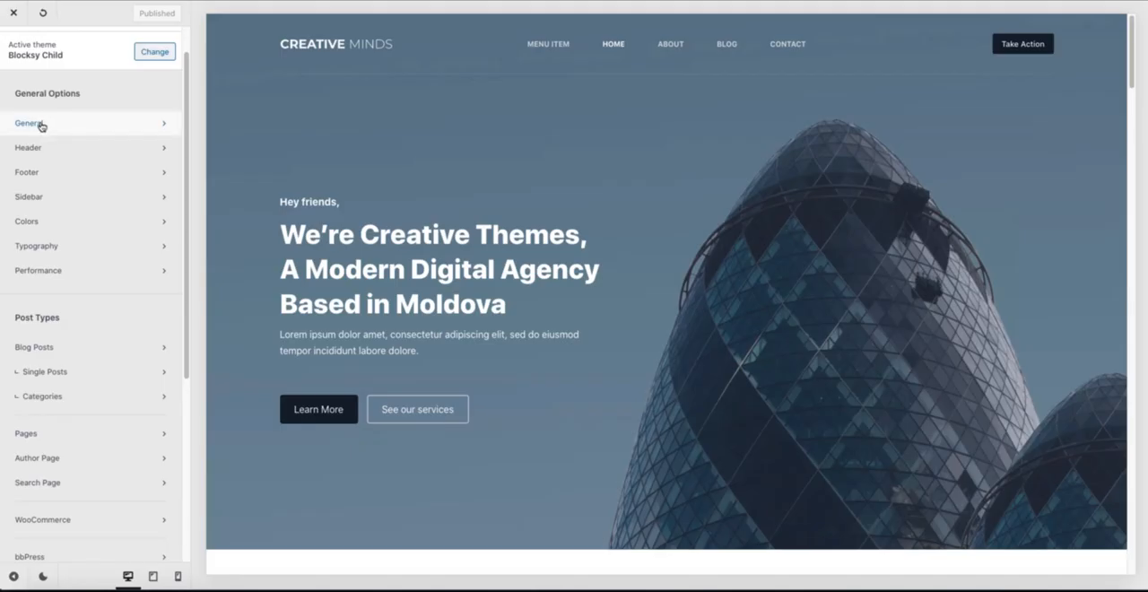
{"action": "left_click", "coordinate": [41, 124]}
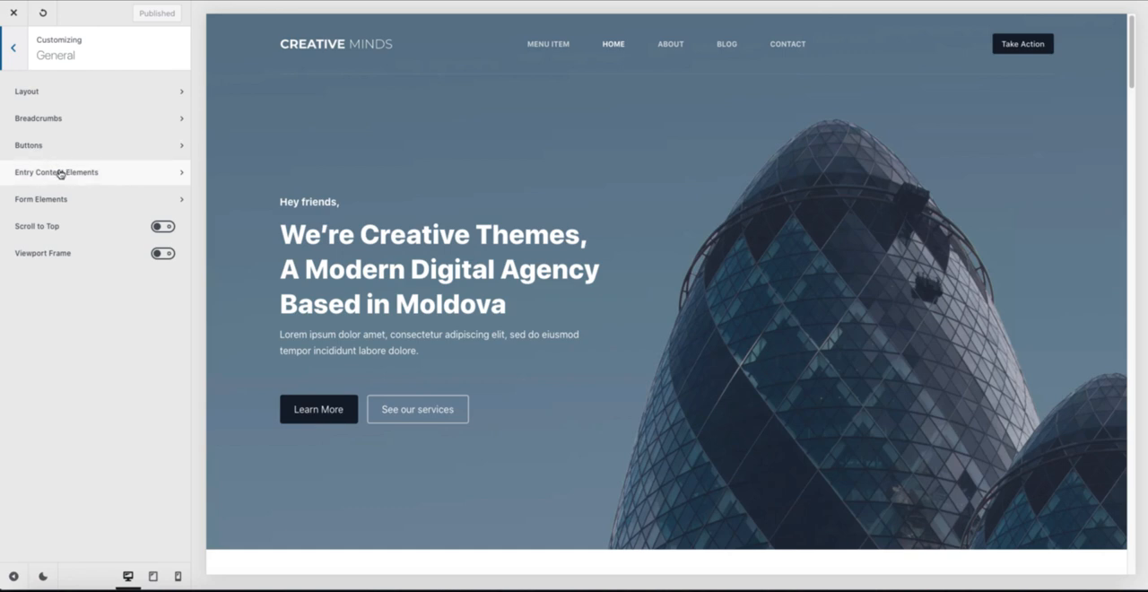
{"action": "left_click", "coordinate": [76, 93]}
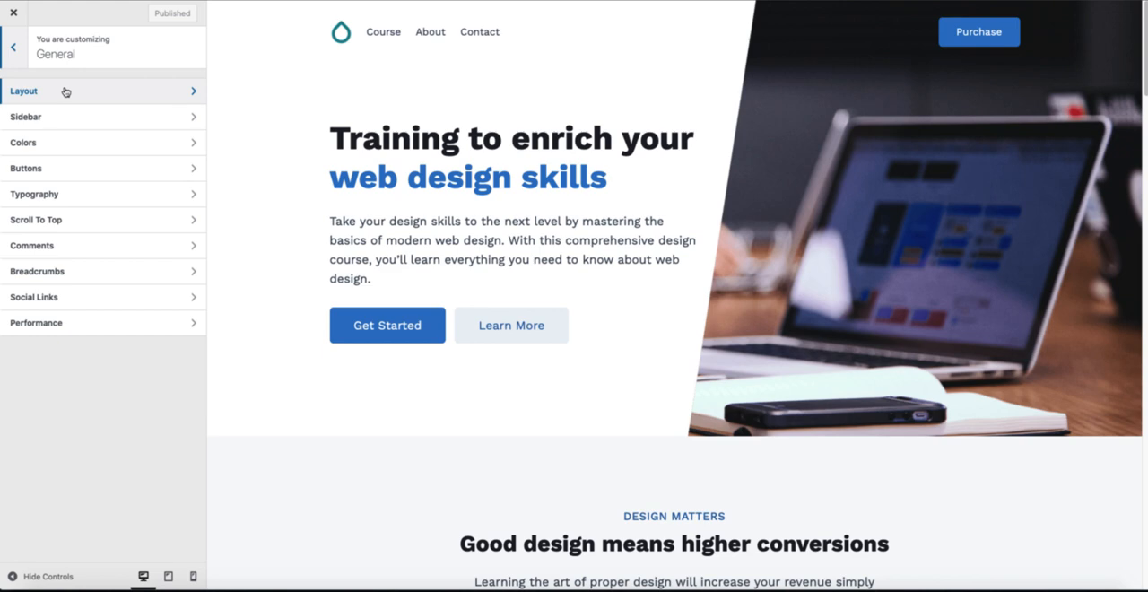
Step: Examine Kadence's general Layout settings, including content widths, Single Post Boxed and Archive Grid Boxed, and return to General
{"action": "left_click", "coordinate": [65, 92]}
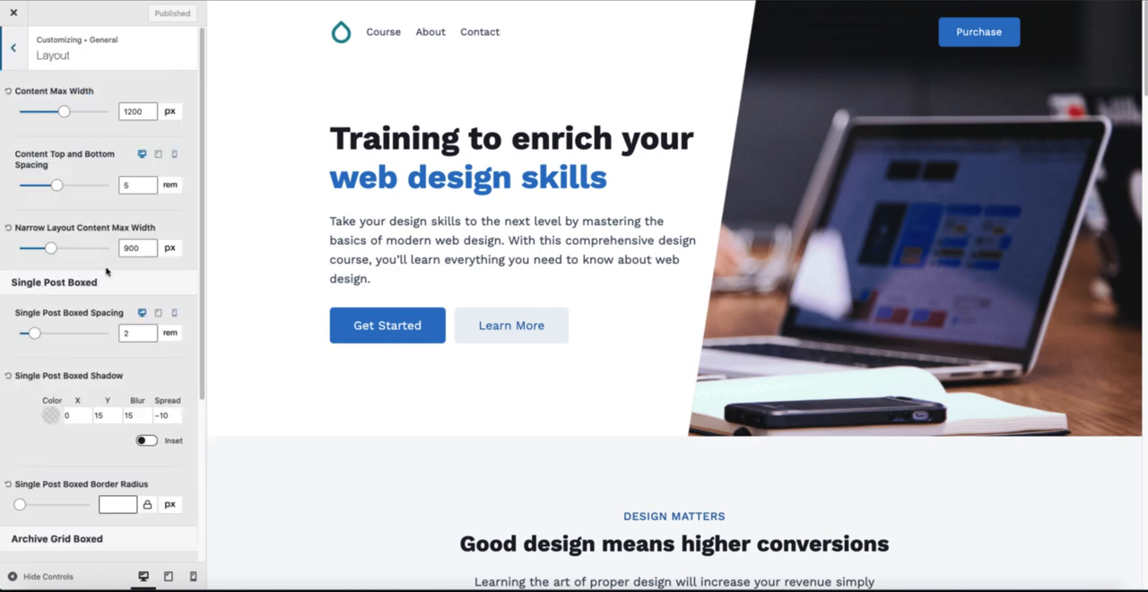
{"action": "scroll", "coordinate": [104, 274], "scroll_direction": "down", "scroll_amount": 2}
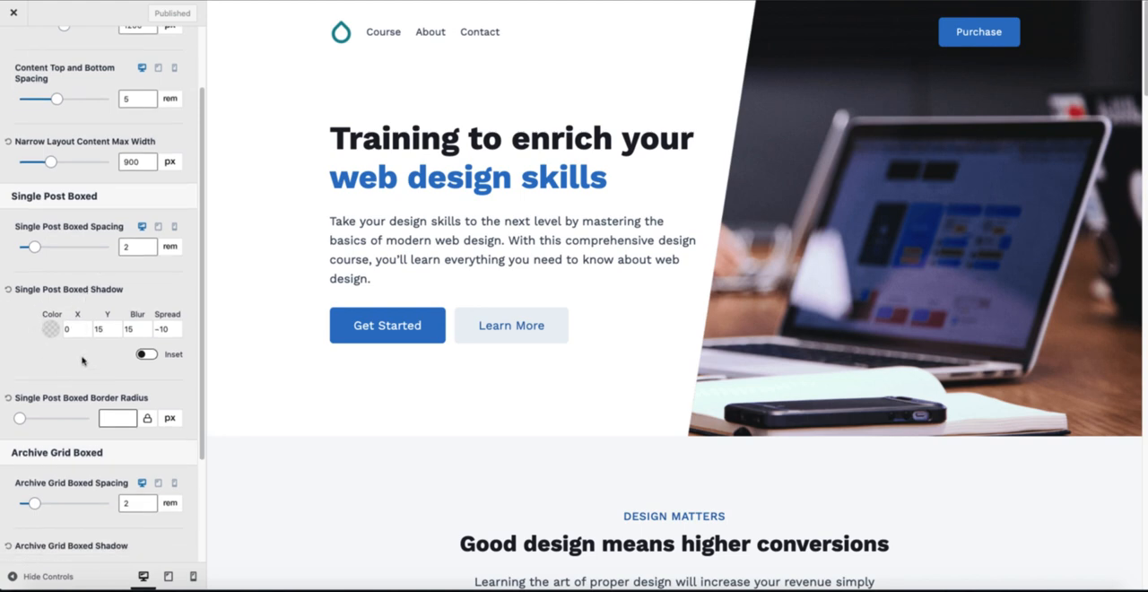
{"action": "scroll", "coordinate": [82, 361], "scroll_direction": "down", "scroll_amount": 3}
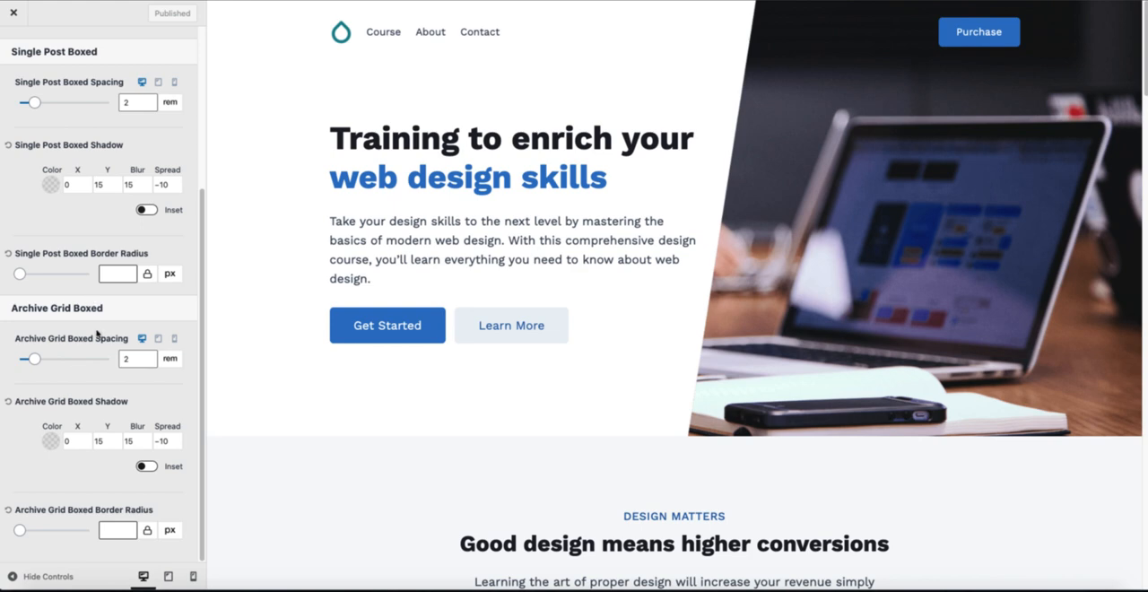
{"action": "scroll", "coordinate": [96, 333], "scroll_direction": "up", "scroll_amount": 5}
{"action": "left_click", "coordinate": [13, 54]}
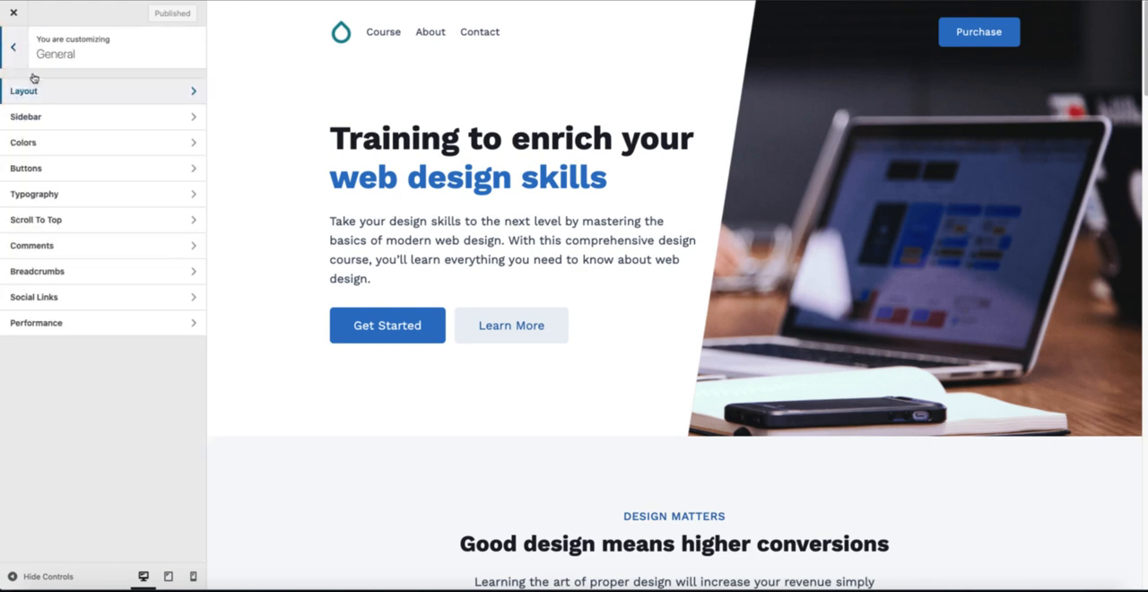
Step: Compare the Sidebar settings of Kadence and Blocksy, including layout type, width, spacing and the sticky sidebar option
{"action": "left_click", "coordinate": [40, 122]}
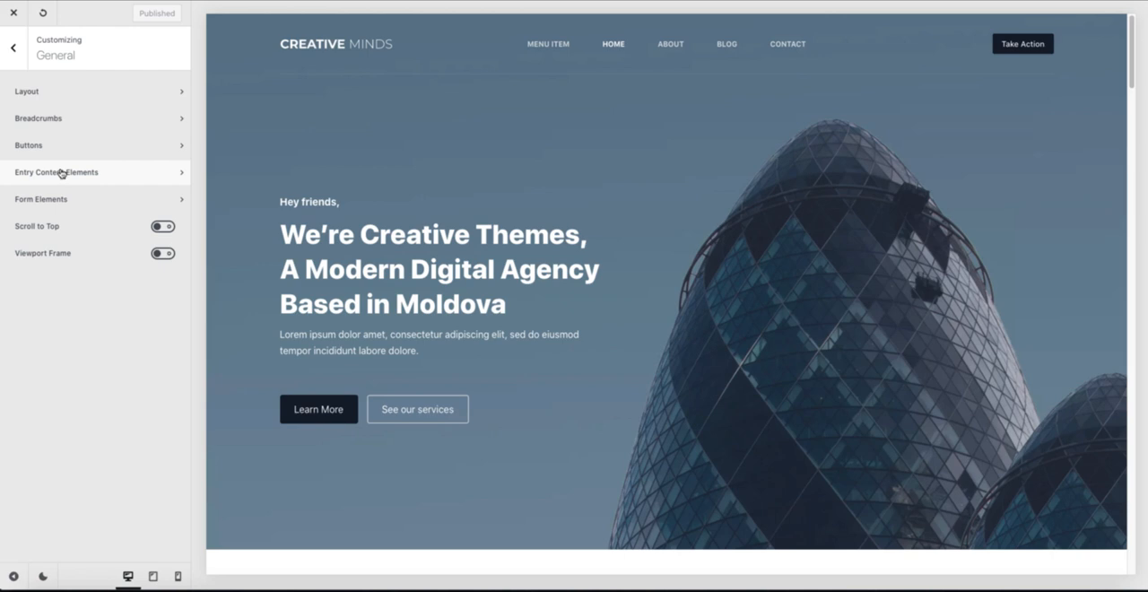
{"action": "left_click", "coordinate": [13, 51]}
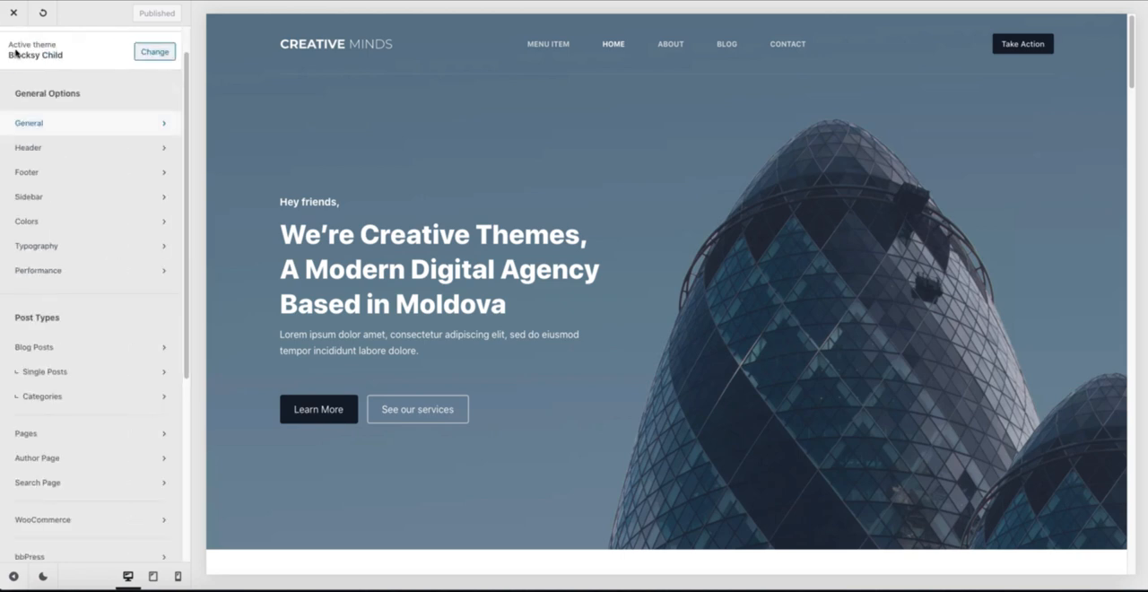
{"action": "left_click", "coordinate": [56, 198]}
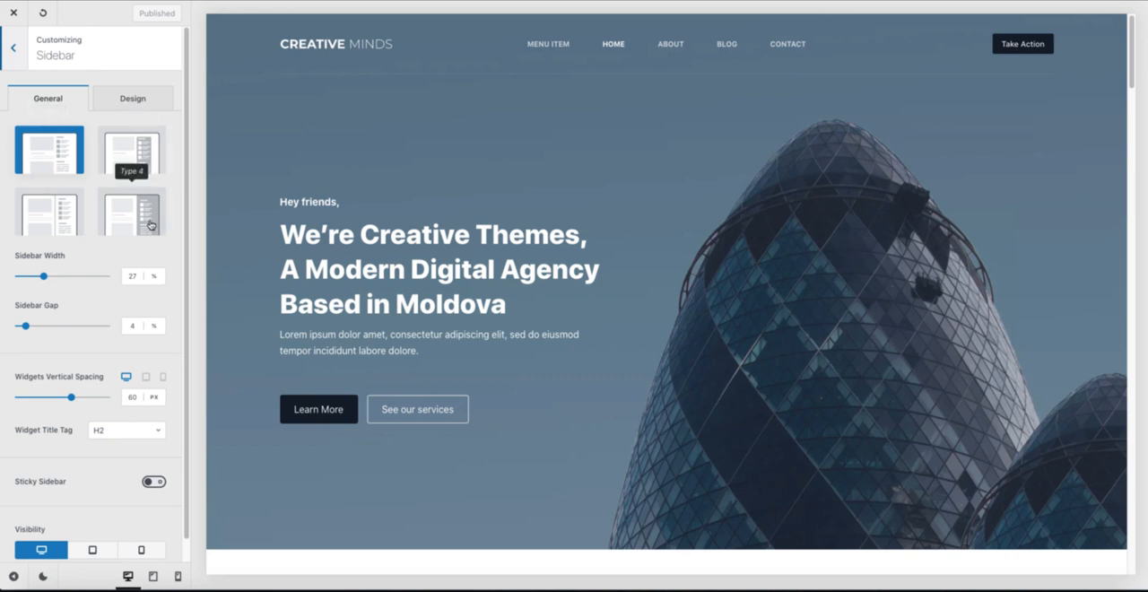
{"action": "scroll", "coordinate": [81, 301], "scroll_direction": "down", "scroll_amount": 1}
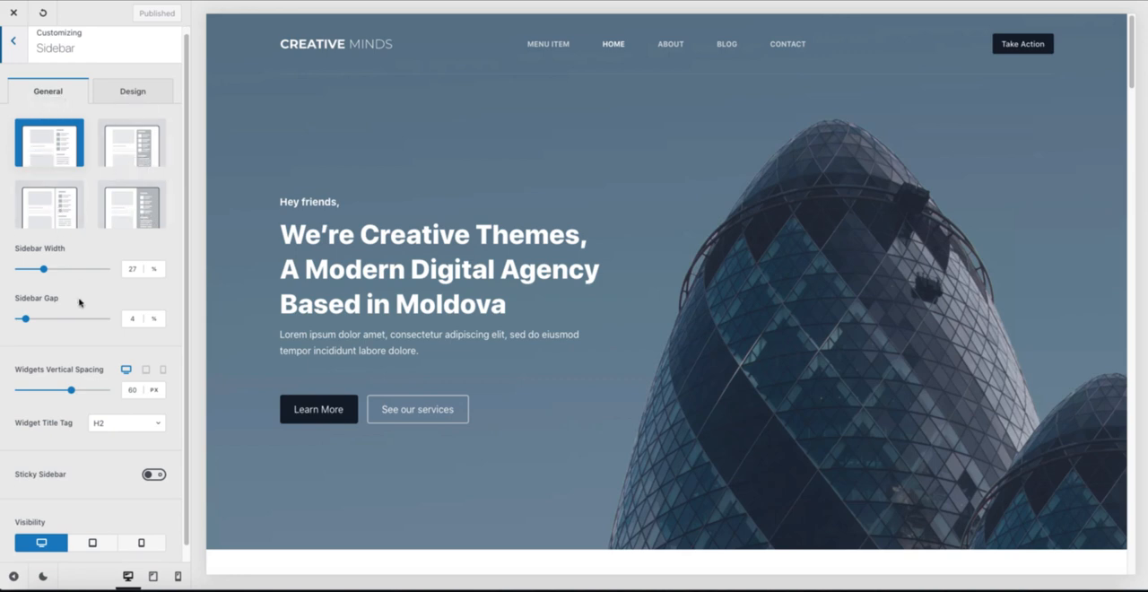
{"action": "left_click", "coordinate": [156, 466]}
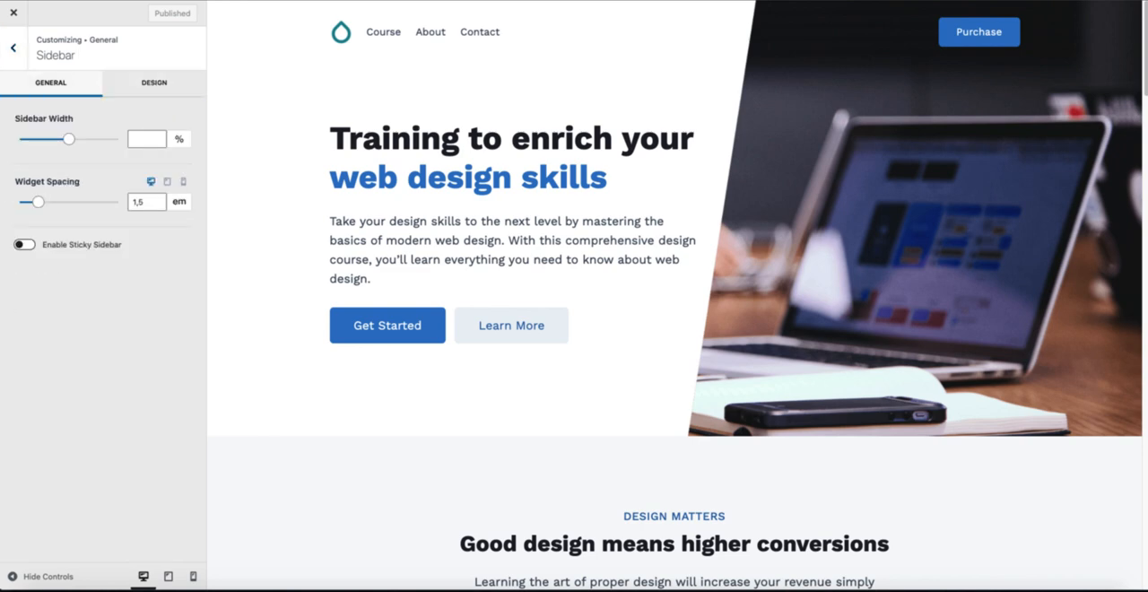
Step: Leave Kadence's Sidebar settings, revisit its Layout options and return to the General settings
{"action": "left_click", "coordinate": [12, 47]}
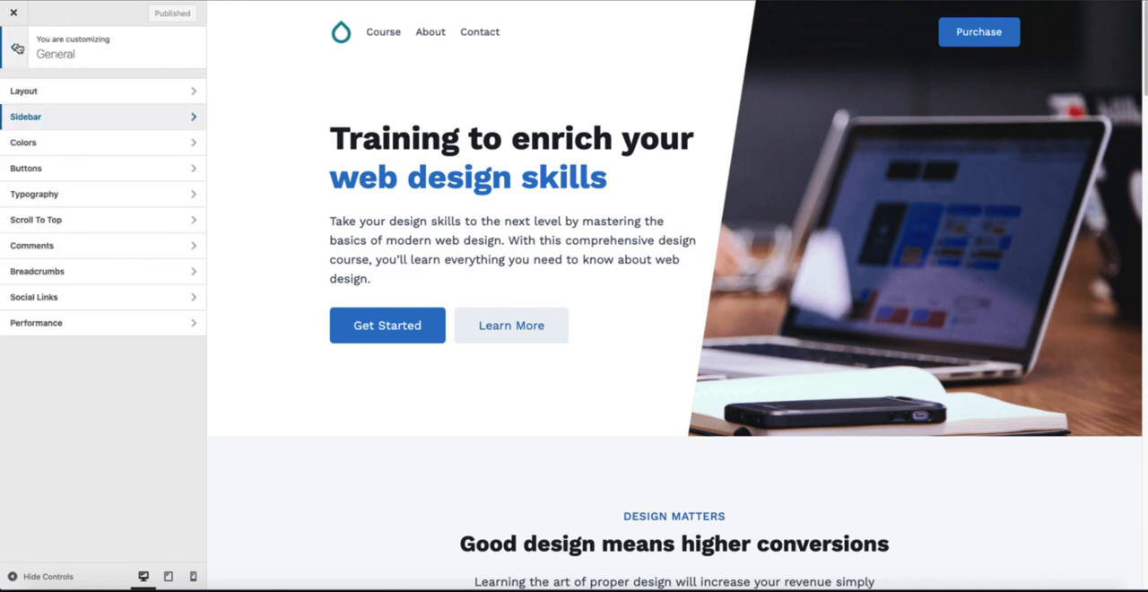
{"action": "left_click", "coordinate": [46, 93]}
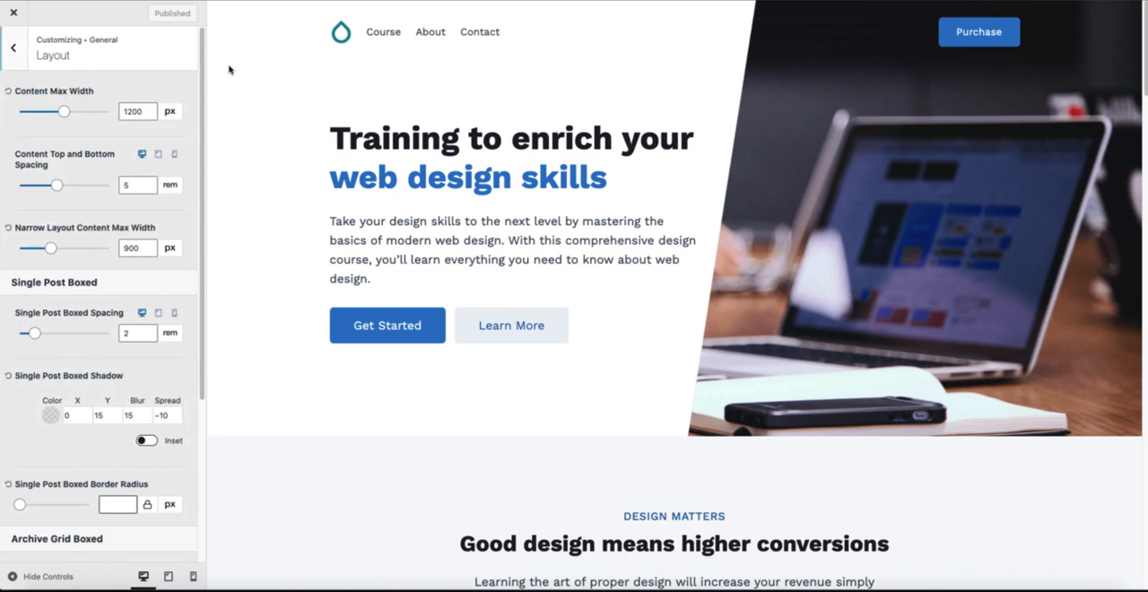
{"action": "left_click", "coordinate": [22, 53]}
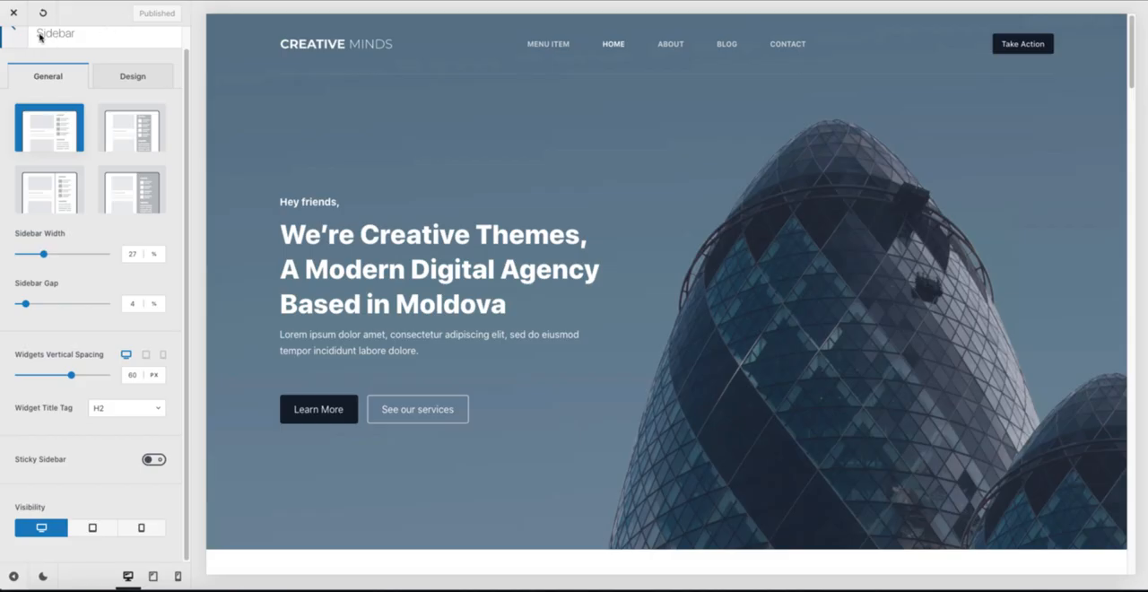
Step: Open Blocksy's general Breadcrumbs settings and examine the separator, home item and home page text options
{"action": "left_click", "coordinate": [18, 39]}
{"action": "left_click", "coordinate": [53, 128]}
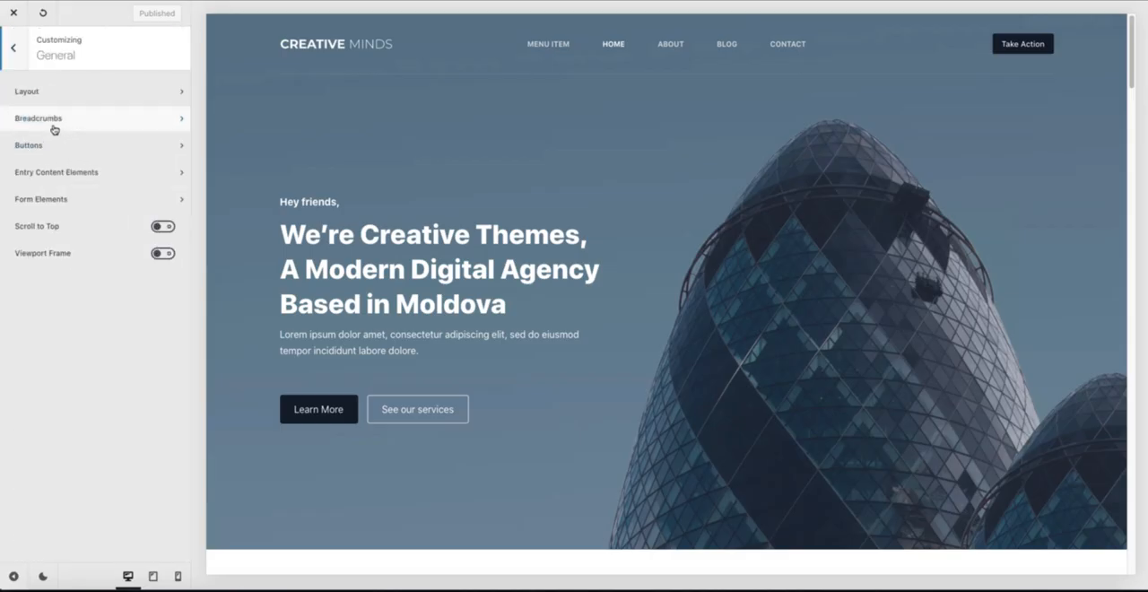
{"action": "left_click", "coordinate": [59, 120]}
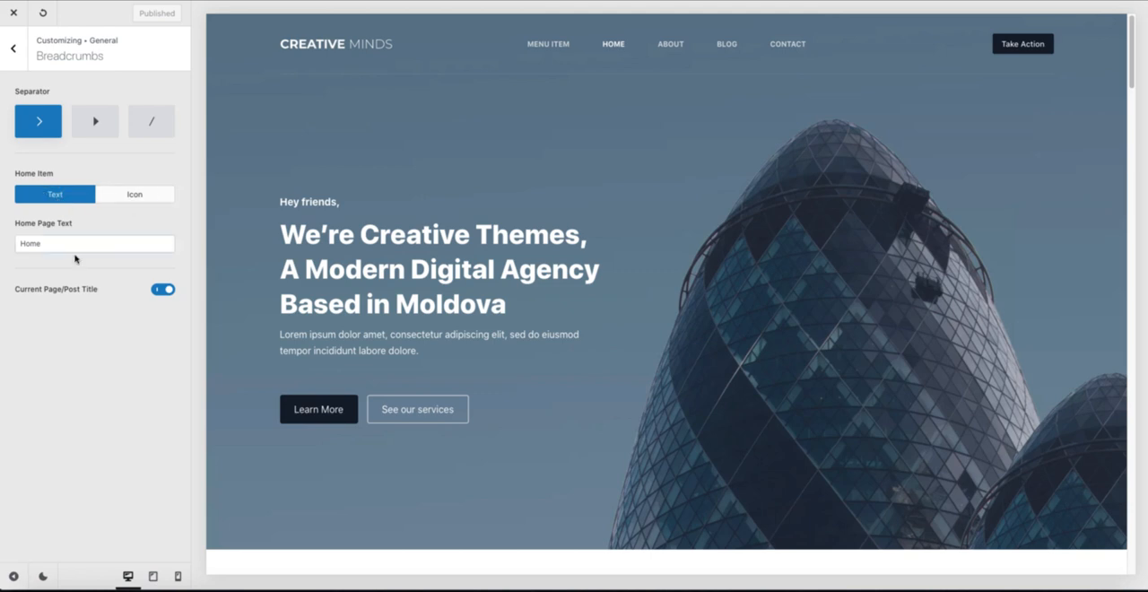
{"action": "left_click_drag", "start_coordinate": [50, 243], "coordinate": [12, 244]}
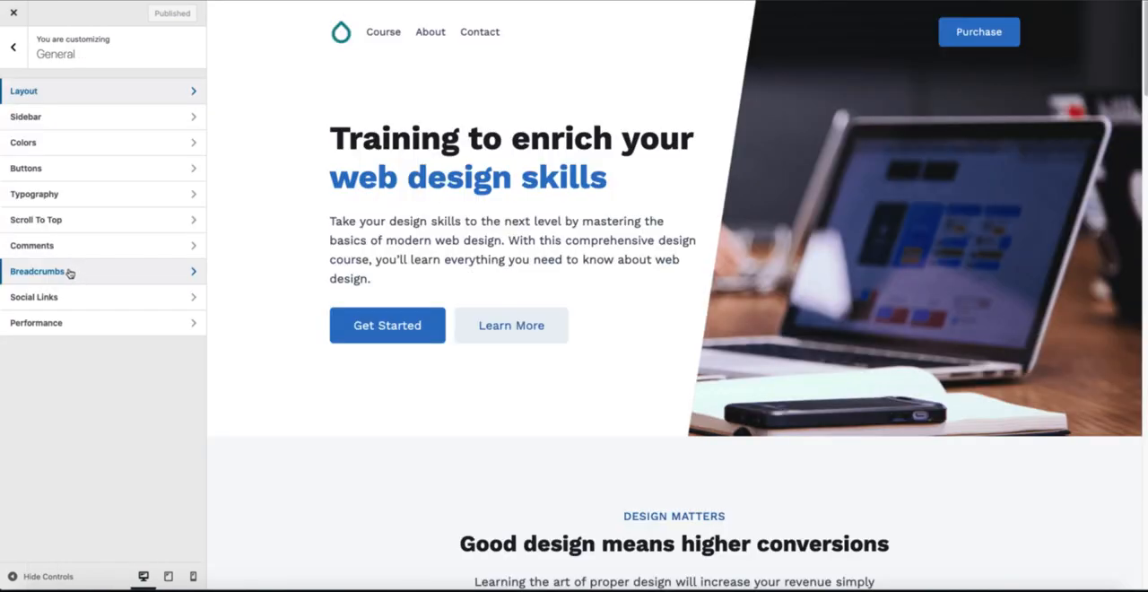
Step: Examine Kadence's Breadcrumbs settings, including the breadcrumb engine choices and the home icon switch, and return to General
{"action": "left_click", "coordinate": [71, 271]}
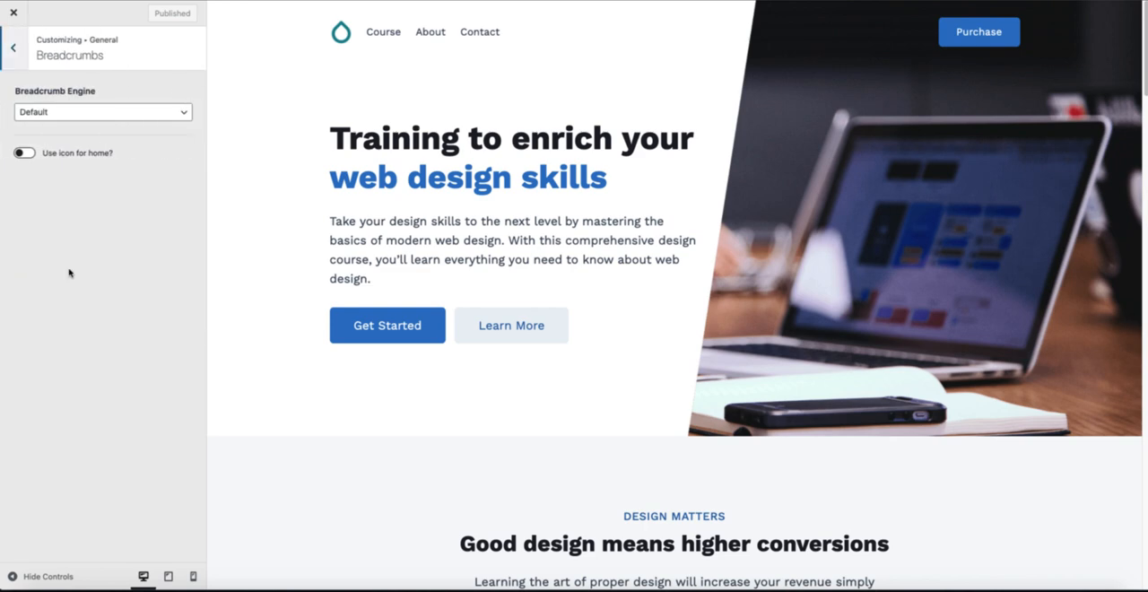
{"action": "left_click", "coordinate": [76, 113]}
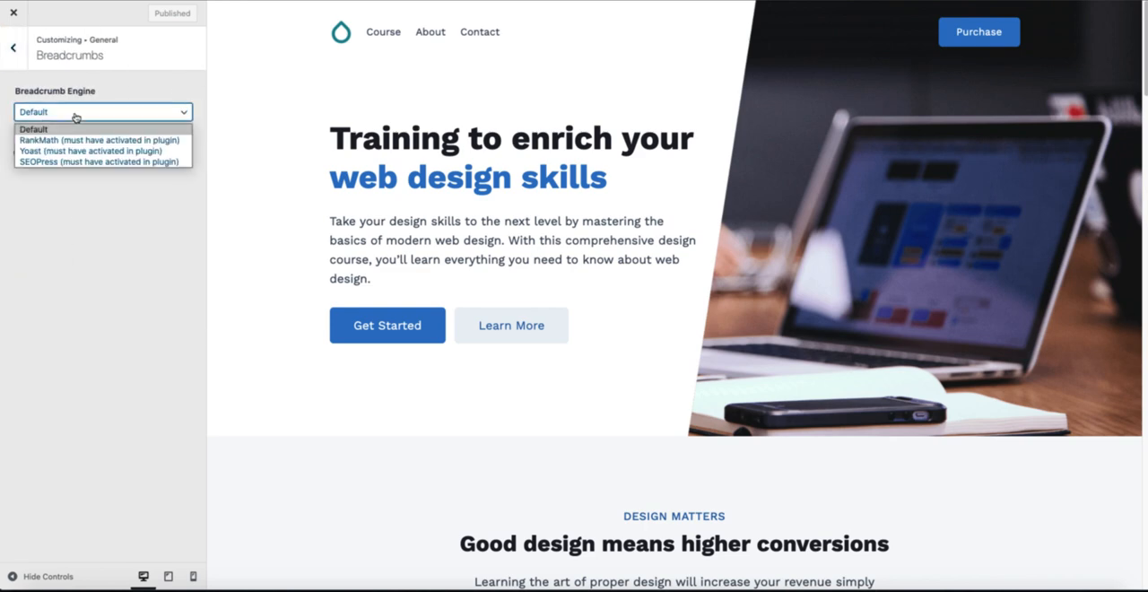
{"action": "left_click", "coordinate": [63, 189]}
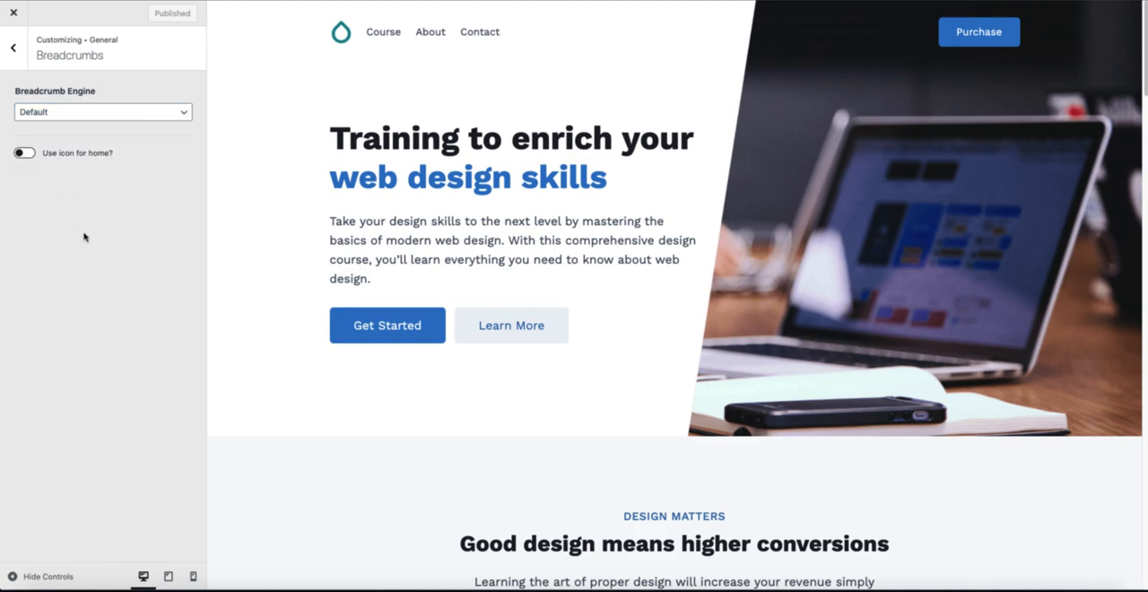
{"action": "left_click", "coordinate": [27, 153]}
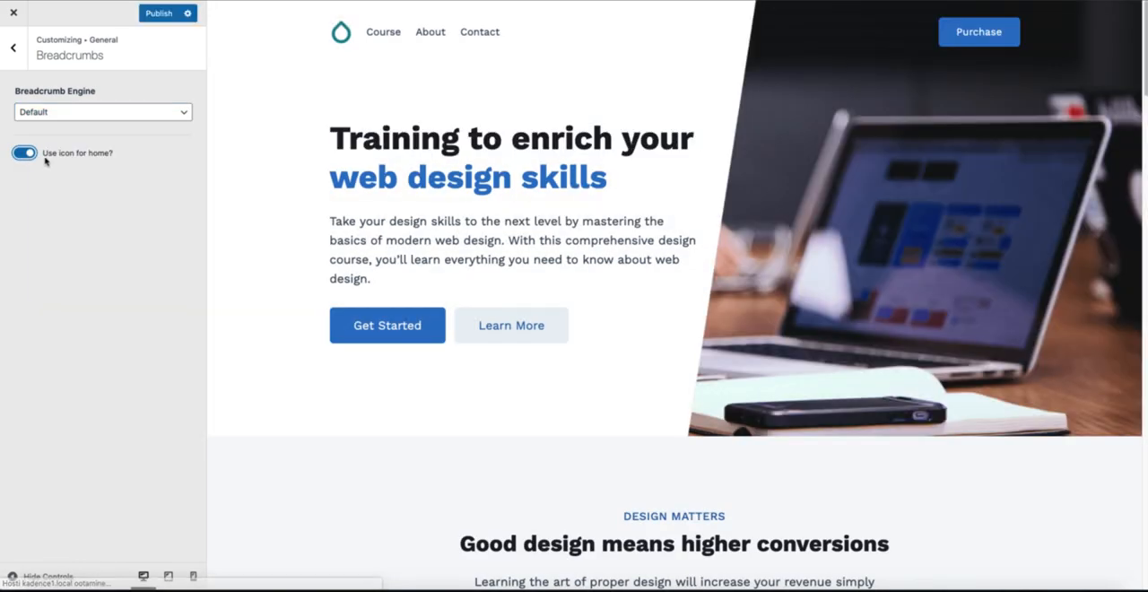
{"action": "left_click", "coordinate": [28, 154]}
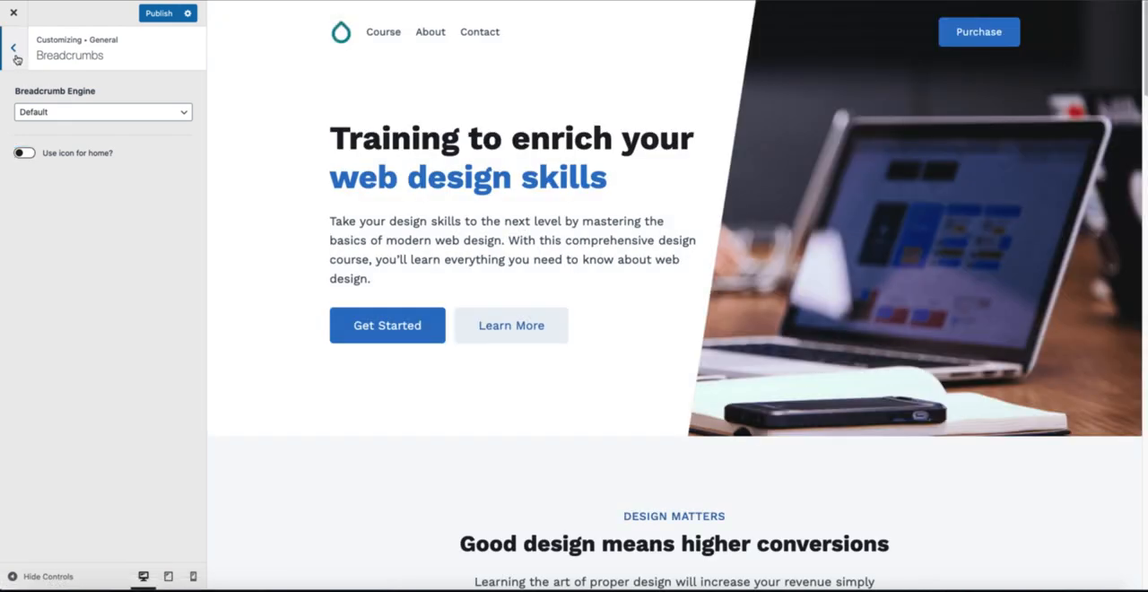
{"action": "left_click", "coordinate": [15, 49]}
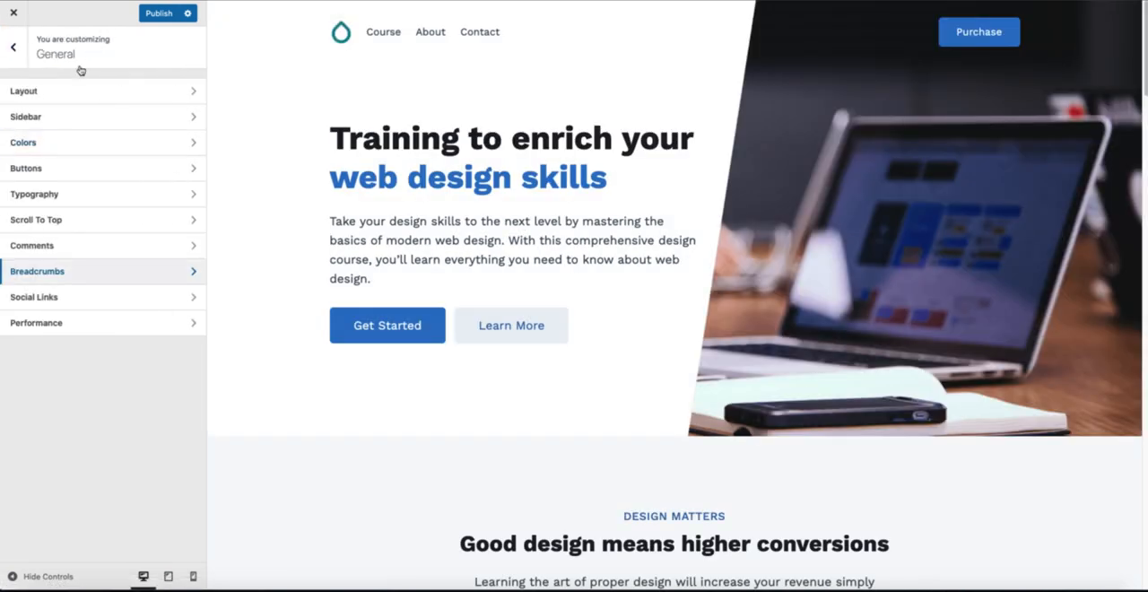
Step: Examine Kadence's Colors settings, trying Palettes 2 and 3 before returning to Palette 1, and pick the No Underline link style
{"action": "left_click", "coordinate": [45, 146]}
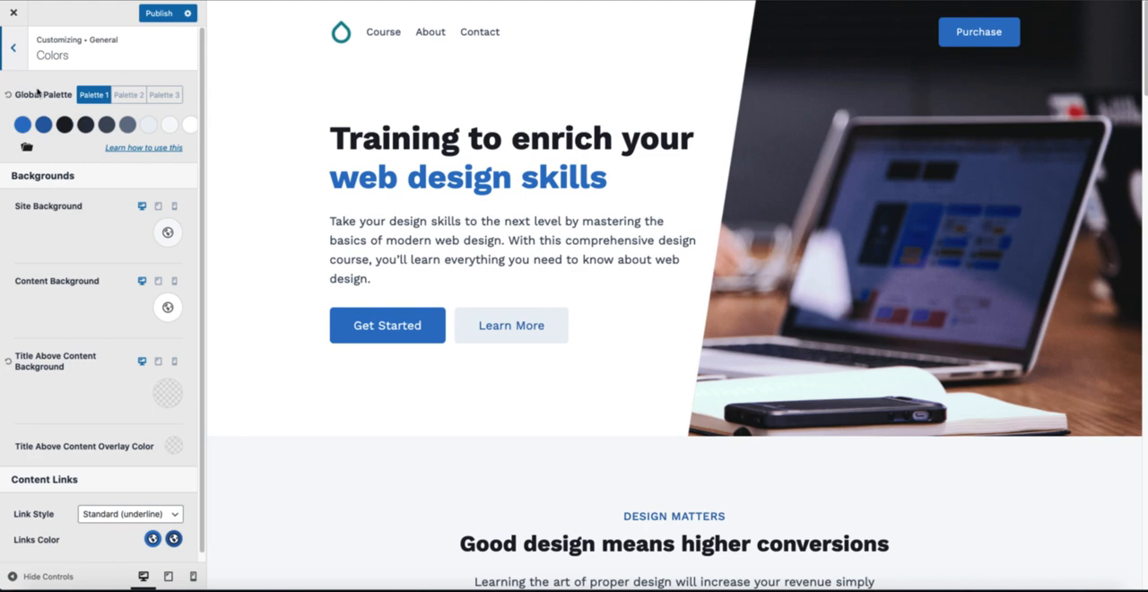
{"action": "left_click", "coordinate": [130, 97]}
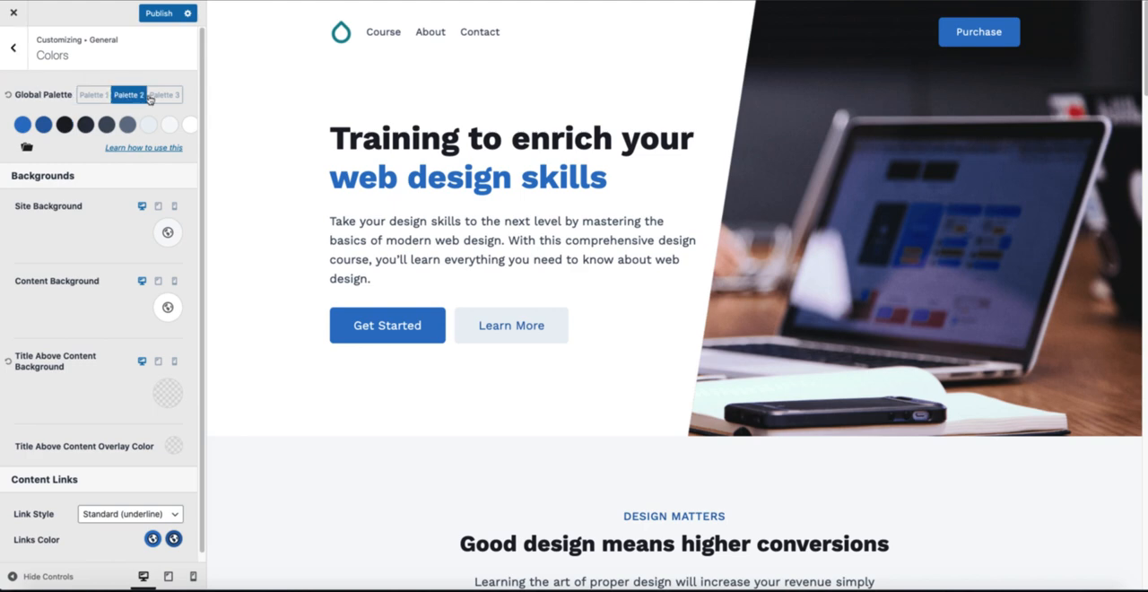
{"action": "left_click", "coordinate": [160, 97]}
{"action": "left_click", "coordinate": [102, 97]}
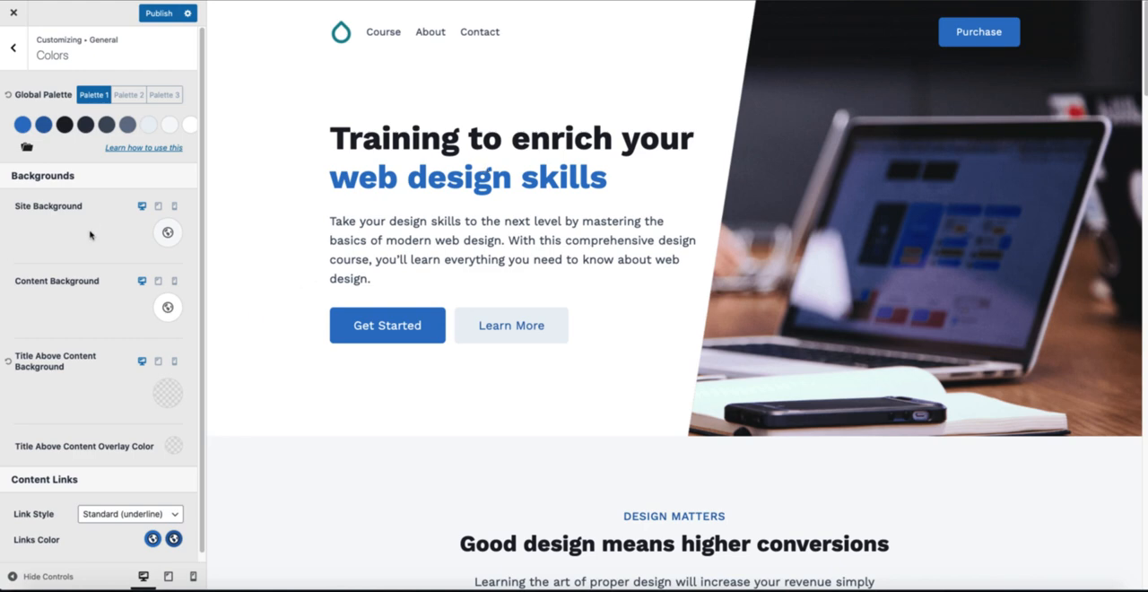
{"action": "scroll", "coordinate": [59, 174], "scroll_direction": "down", "scroll_amount": 1}
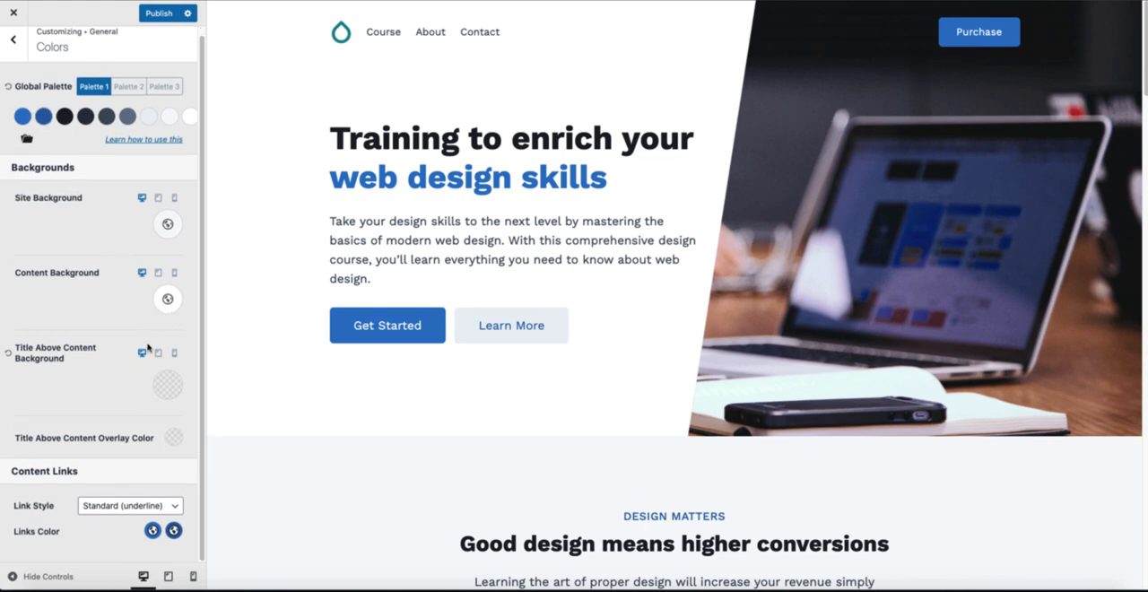
{"action": "left_click", "coordinate": [121, 507]}
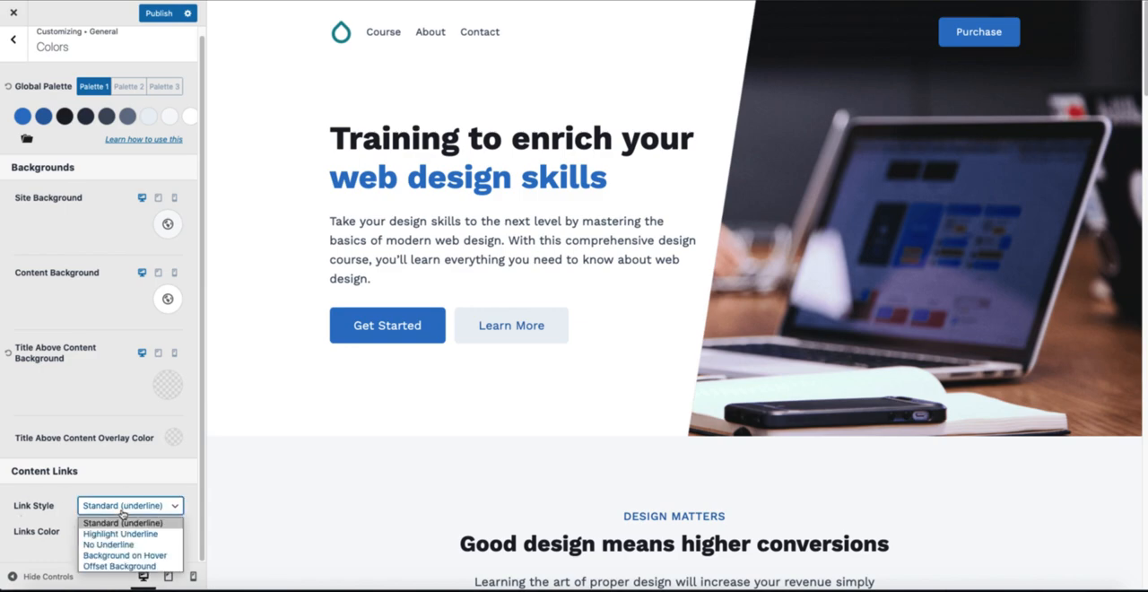
{"action": "left_click", "coordinate": [105, 545]}
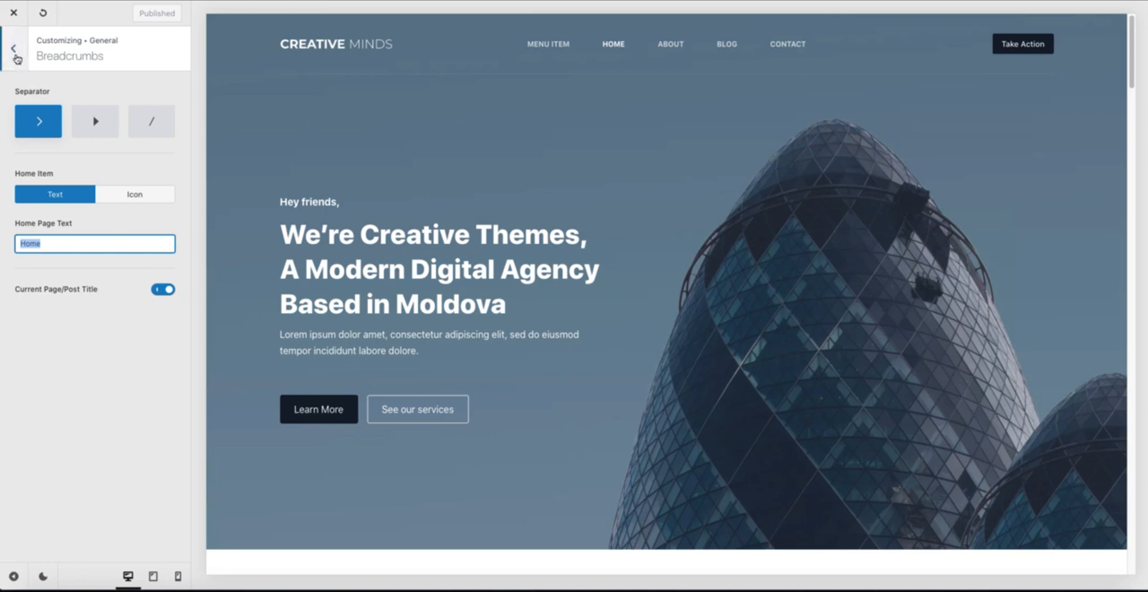
Step: Leave Blocksy's Breadcrumbs and open its Colors settings for comparison with Kadence
{"action": "left_click", "coordinate": [14, 47]}
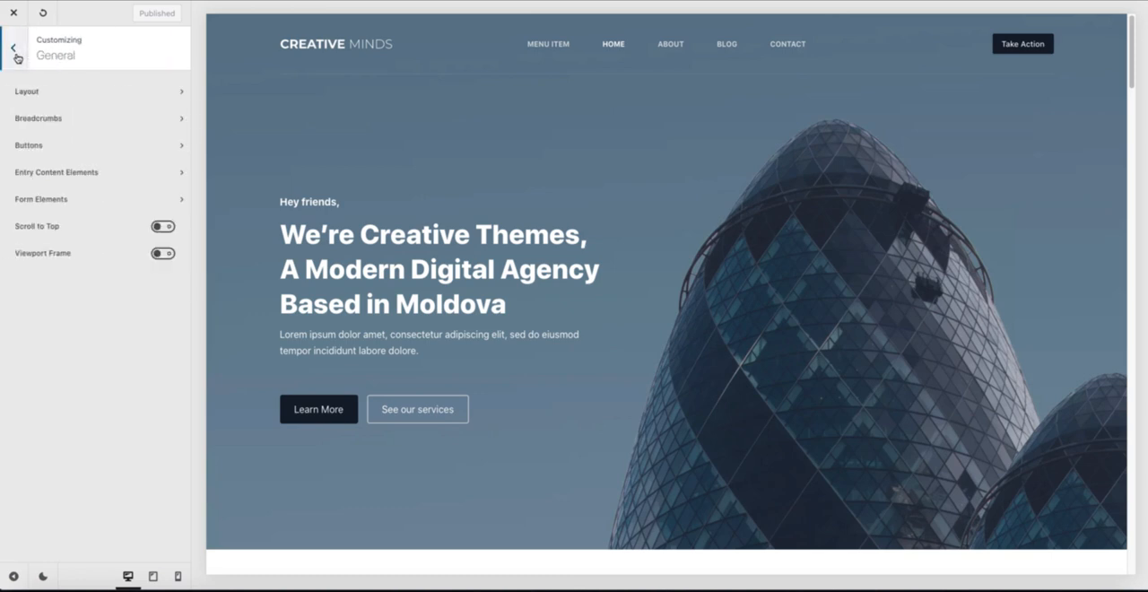
{"action": "left_click", "coordinate": [14, 53]}
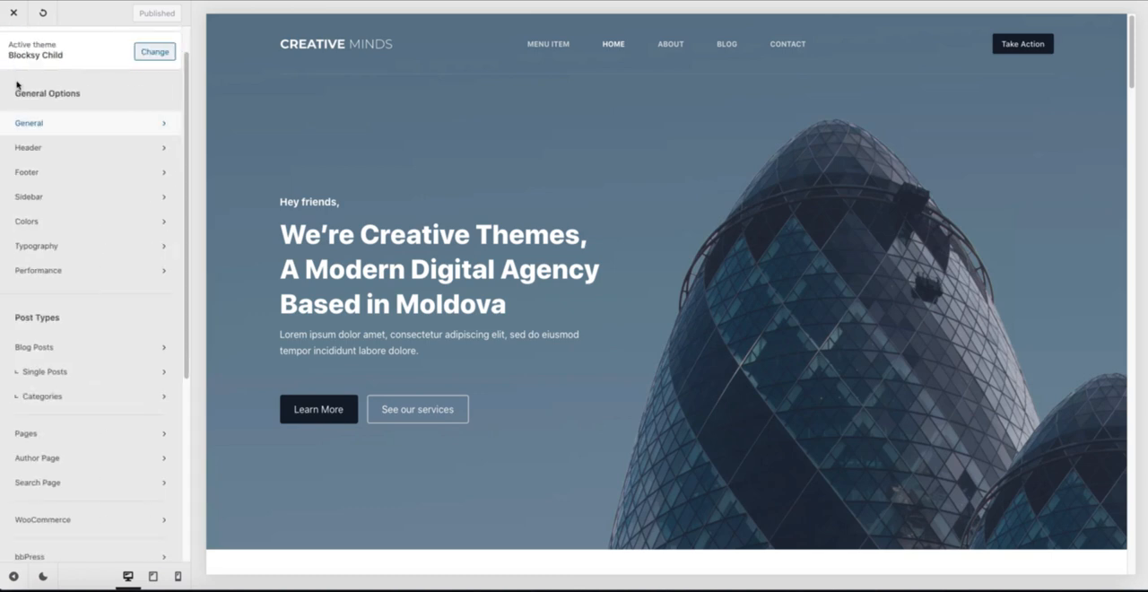
{"action": "left_click", "coordinate": [39, 224]}
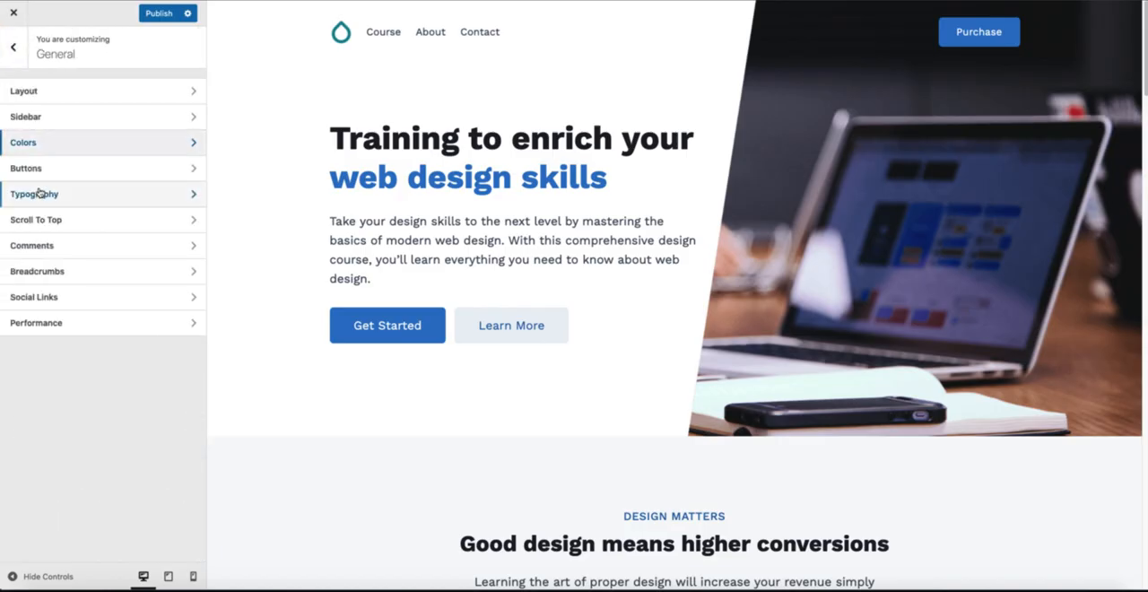
Step: Compare the Buttons settings of Kadence and Blocksy, including colors, border radius, padding, shadow, minimum height and hover effect
{"action": "left_click", "coordinate": [44, 169]}
{"action": "scroll", "coordinate": [121, 215], "scroll_direction": "down", "scroll_amount": 3}
{"action": "scroll", "coordinate": [121, 215], "scroll_direction": "up", "scroll_amount": 3}
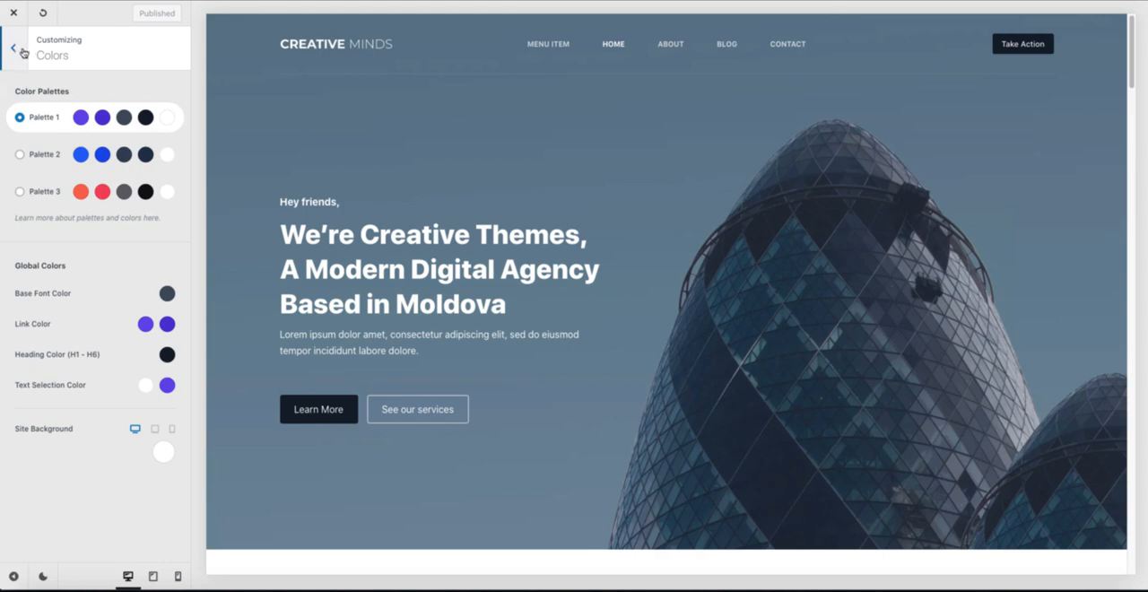
{"action": "left_click", "coordinate": [15, 52]}
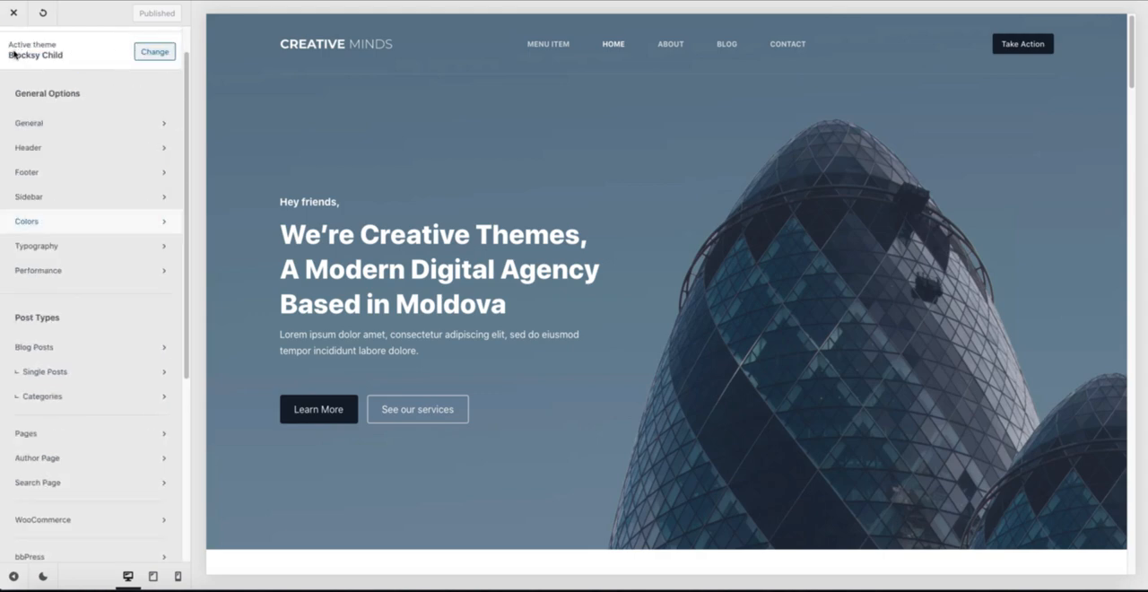
{"action": "left_click", "coordinate": [48, 123]}
{"action": "left_click", "coordinate": [54, 148]}
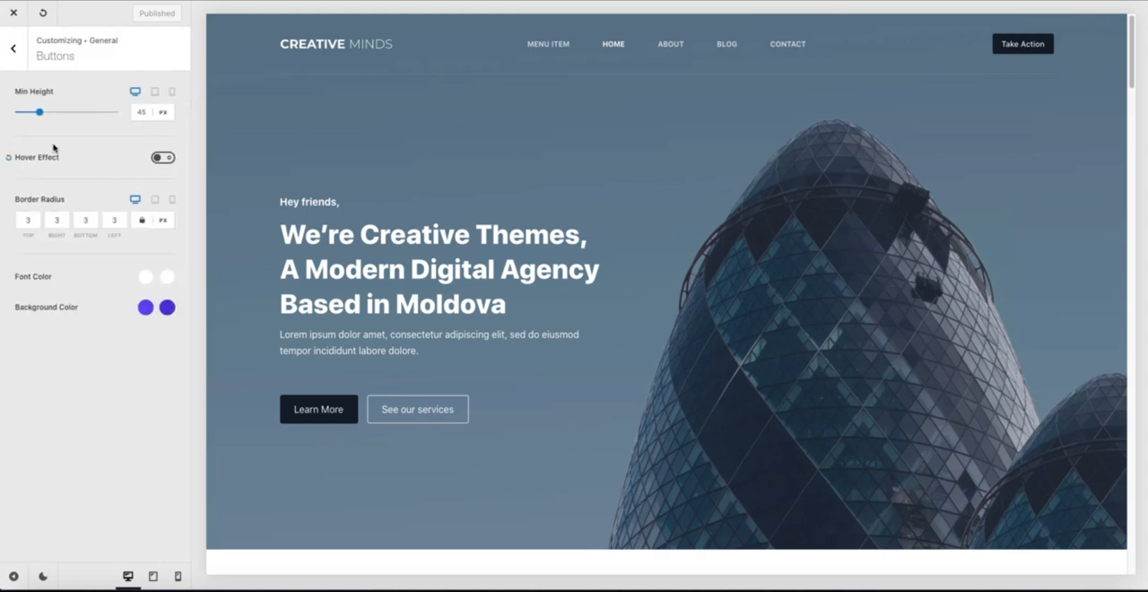
{"action": "left_click", "coordinate": [13, 49]}
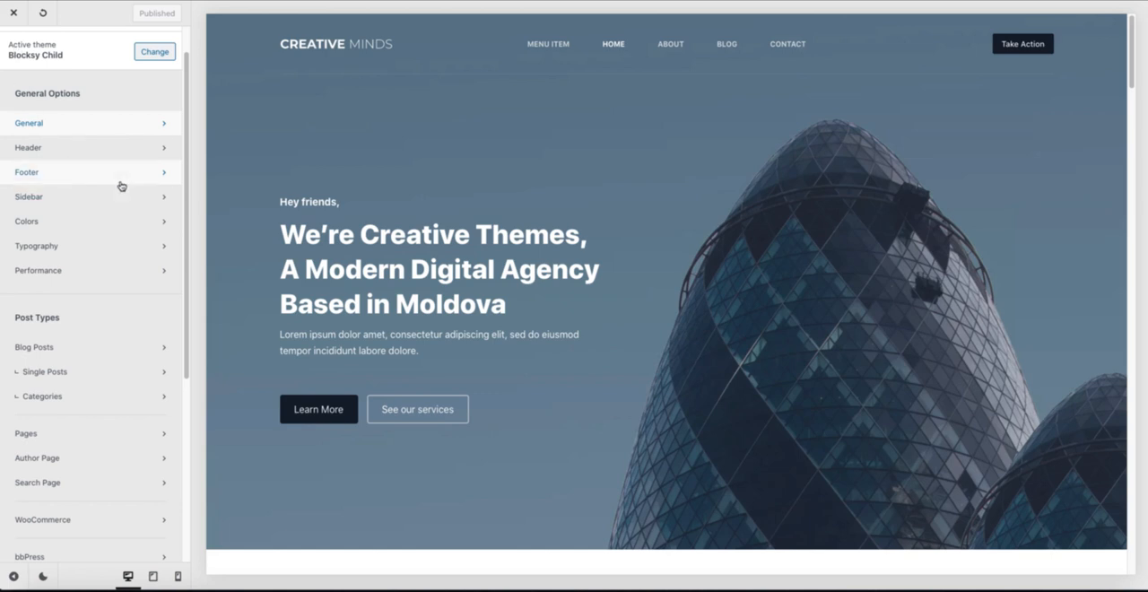
Step: Open the Header builder in both Blocksy and Kadence to compare their available header elements
{"action": "left_click", "coordinate": [49, 151]}
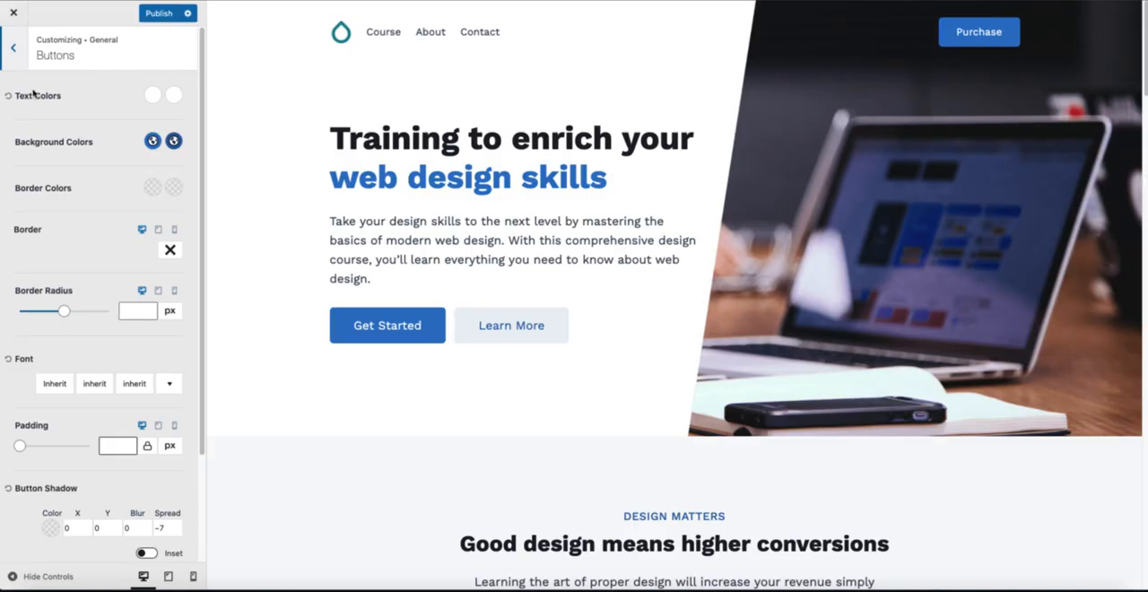
{"action": "left_click", "coordinate": [18, 56]}
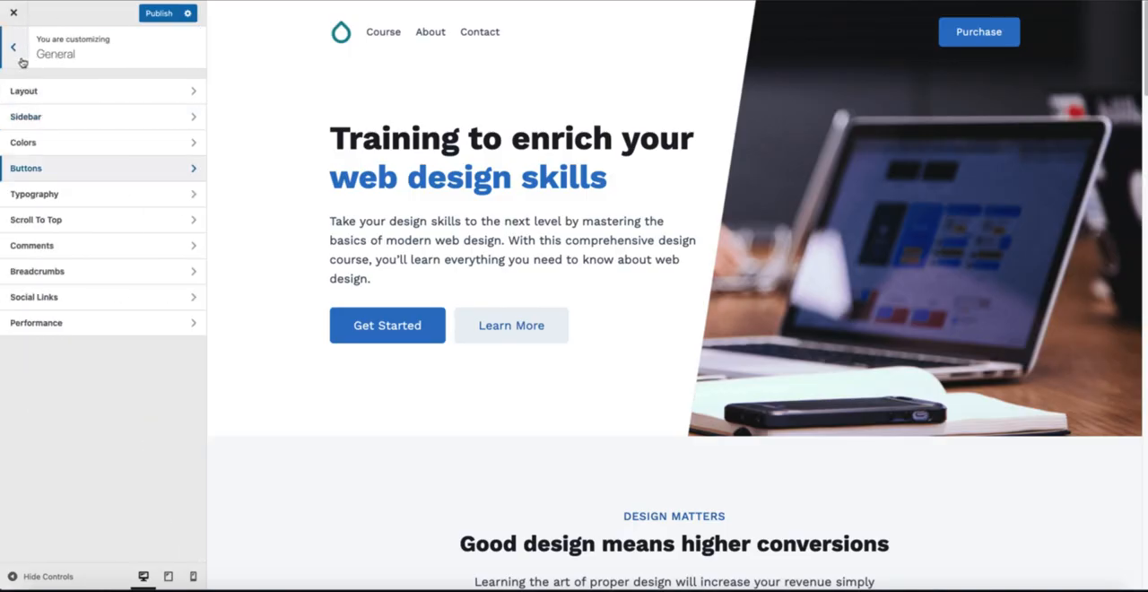
{"action": "left_click", "coordinate": [20, 57]}
{"action": "left_click", "coordinate": [39, 166]}
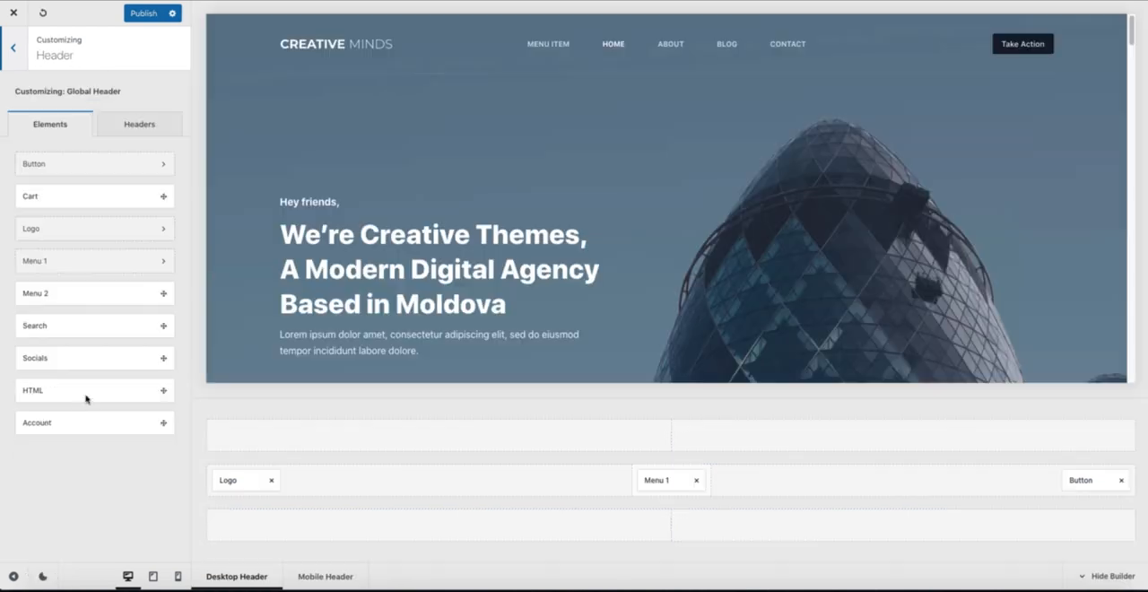
Step: Add the Account element beside the Button in Blocksy's main header row and enable labels for its login and logged-in states
{"action": "left_click_drag", "start_coordinate": [61, 421], "coordinate": [1020, 481]}
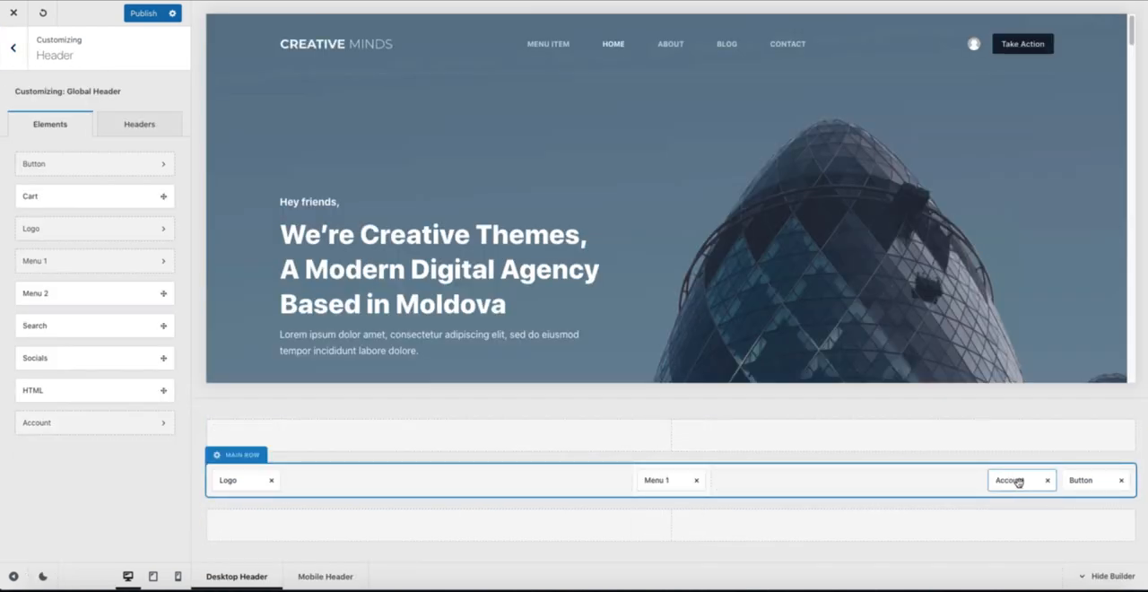
{"action": "left_click", "coordinate": [1006, 482]}
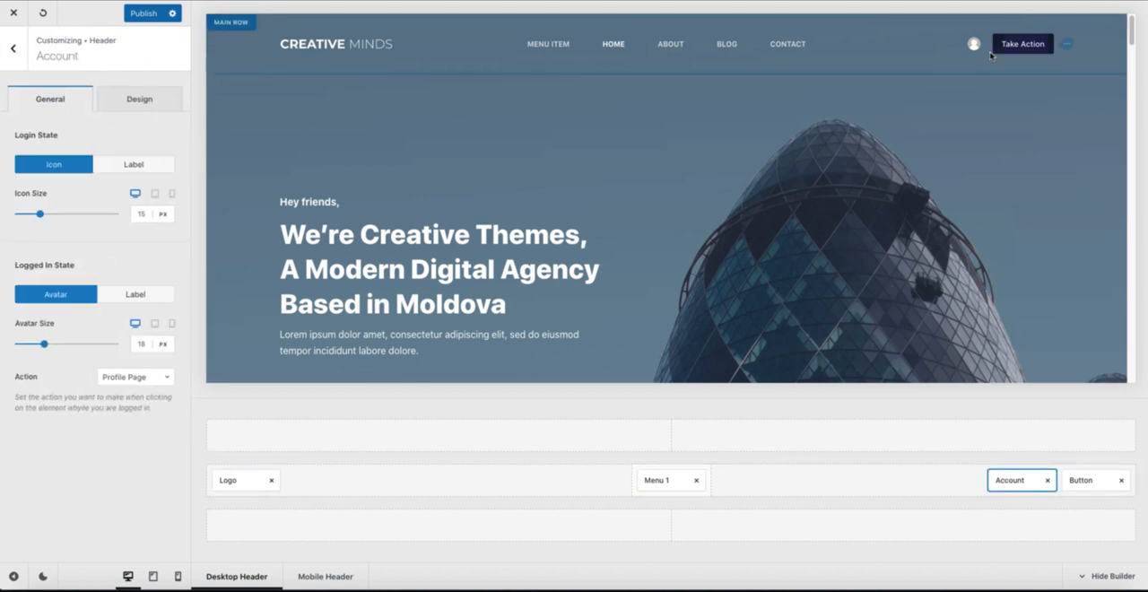
{"action": "left_click", "coordinate": [144, 165]}
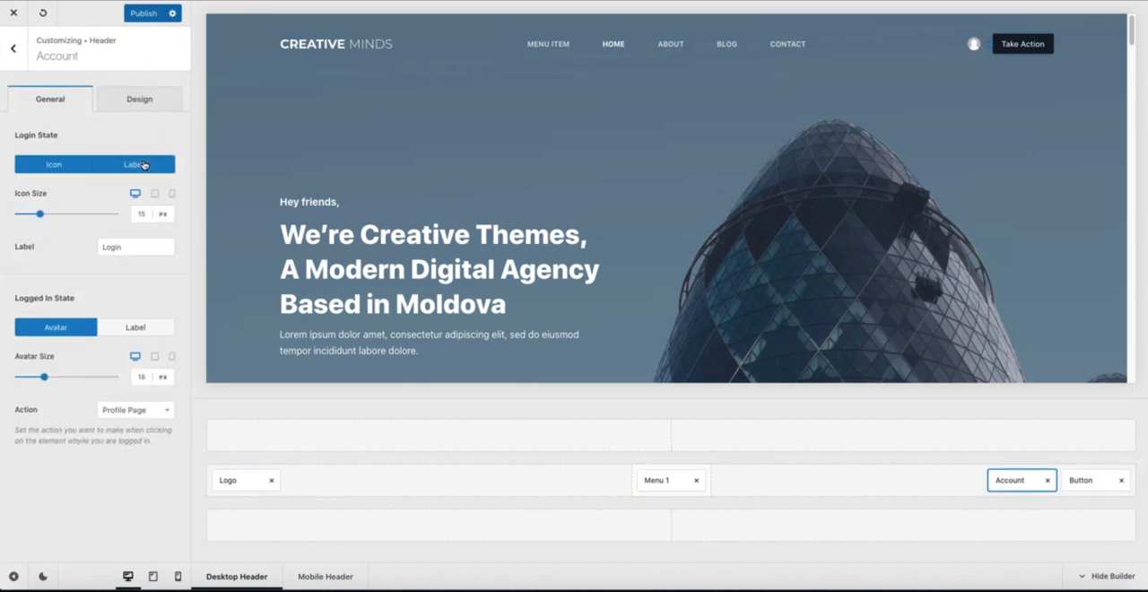
{"action": "left_click", "coordinate": [135, 328]}
{"action": "left_click", "coordinate": [137, 328]}
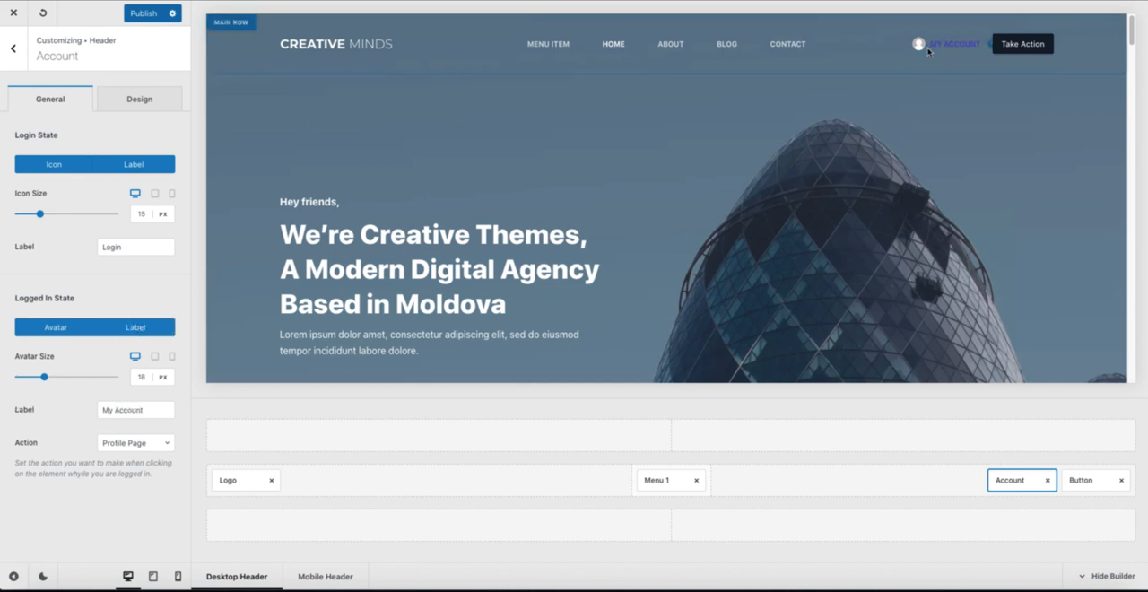
Step: Check the Account element's logged-in label and action options, and test the Login link in the logged-out site's header
{"action": "left_click", "coordinate": [115, 411]}
{"action": "left_click", "coordinate": [135, 444]}
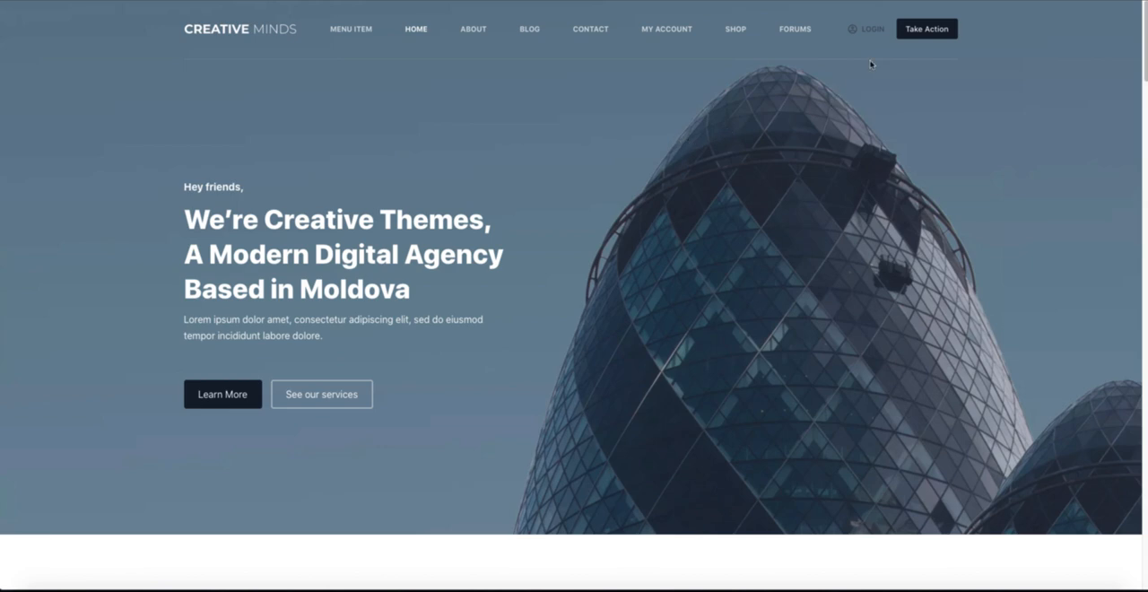
{"action": "left_click", "coordinate": [867, 31]}
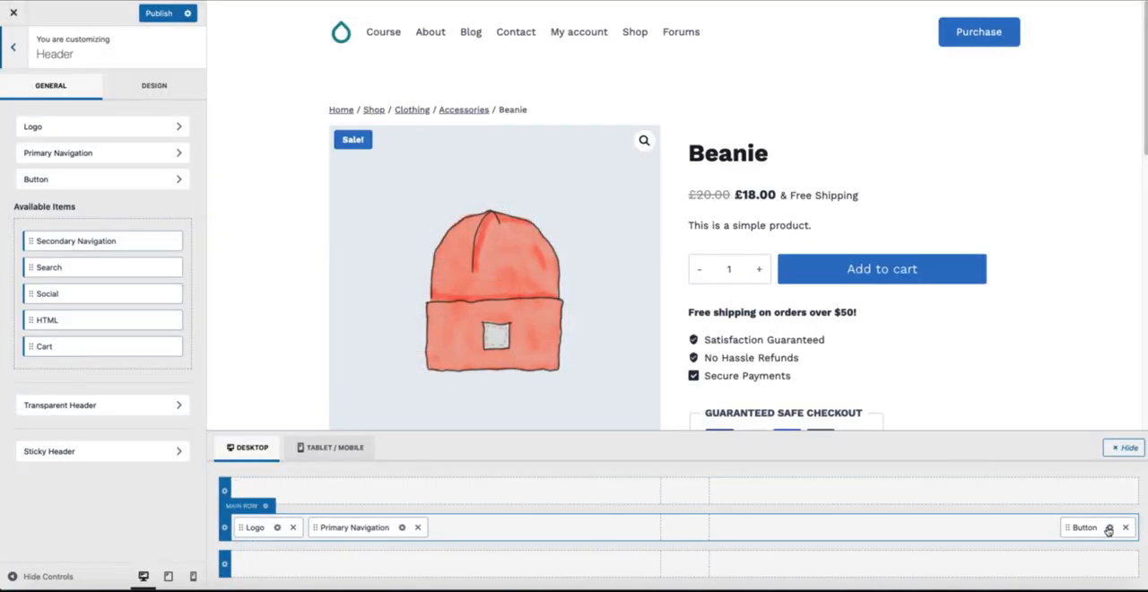
{"action": "left_click", "coordinate": [1108, 528]}
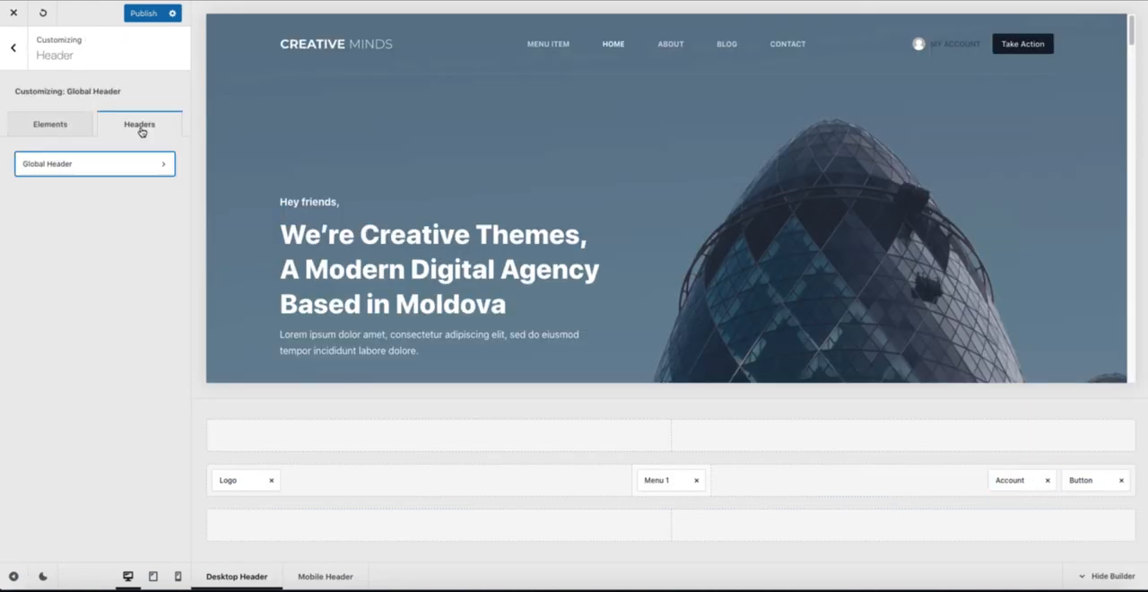
Step: Examine Blocksy's Global Header options, including sticky functionality and the display conditions of the transparent header
{"action": "left_click", "coordinate": [65, 166]}
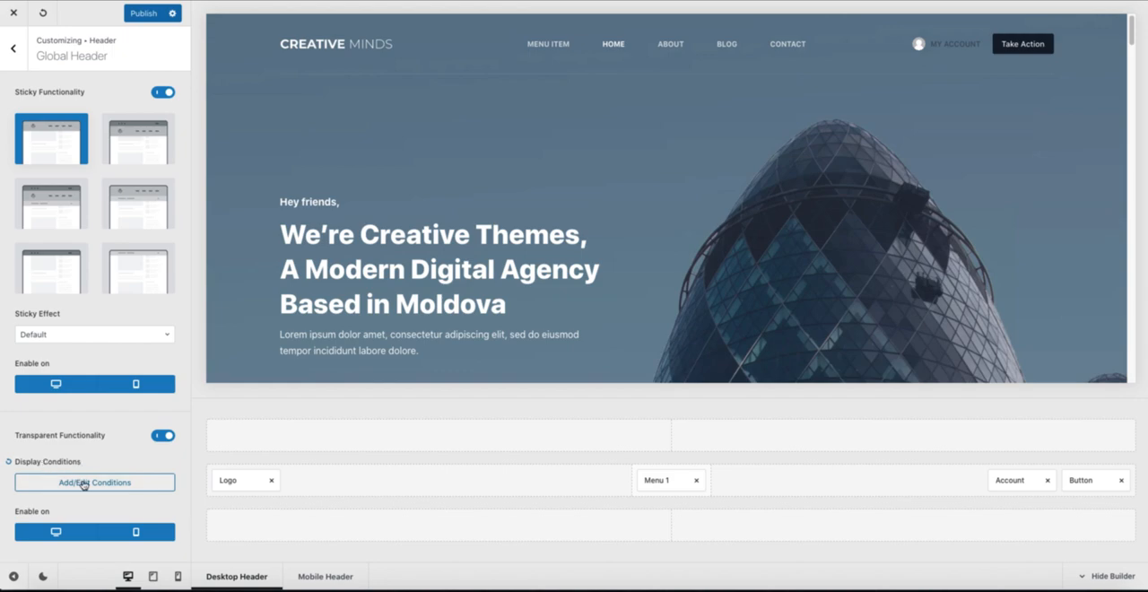
{"action": "left_click", "coordinate": [105, 483]}
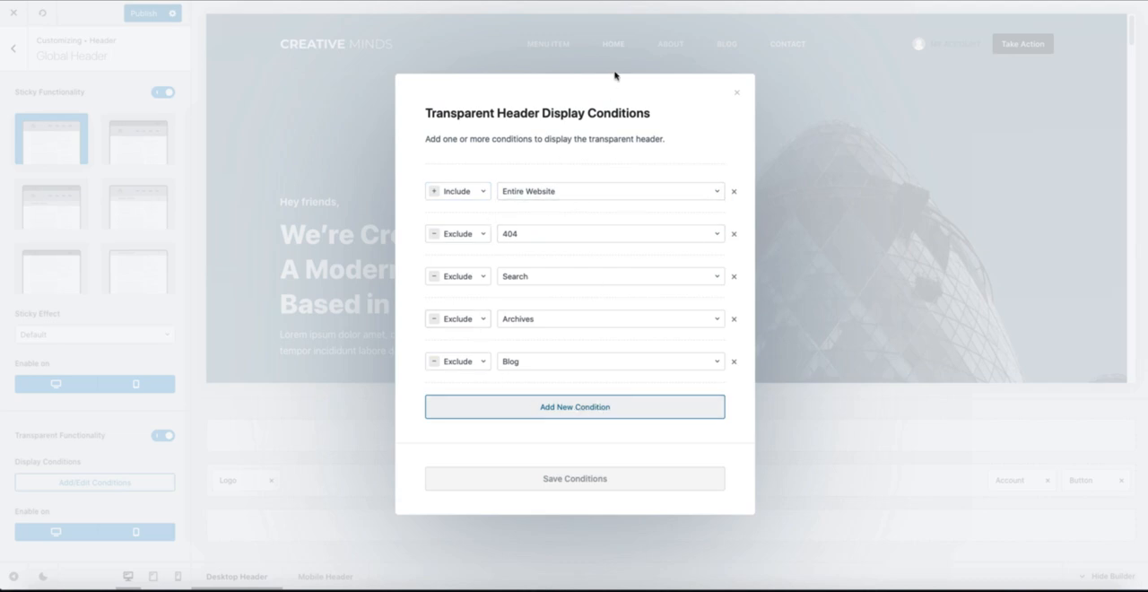
{"action": "left_click", "coordinate": [736, 96]}
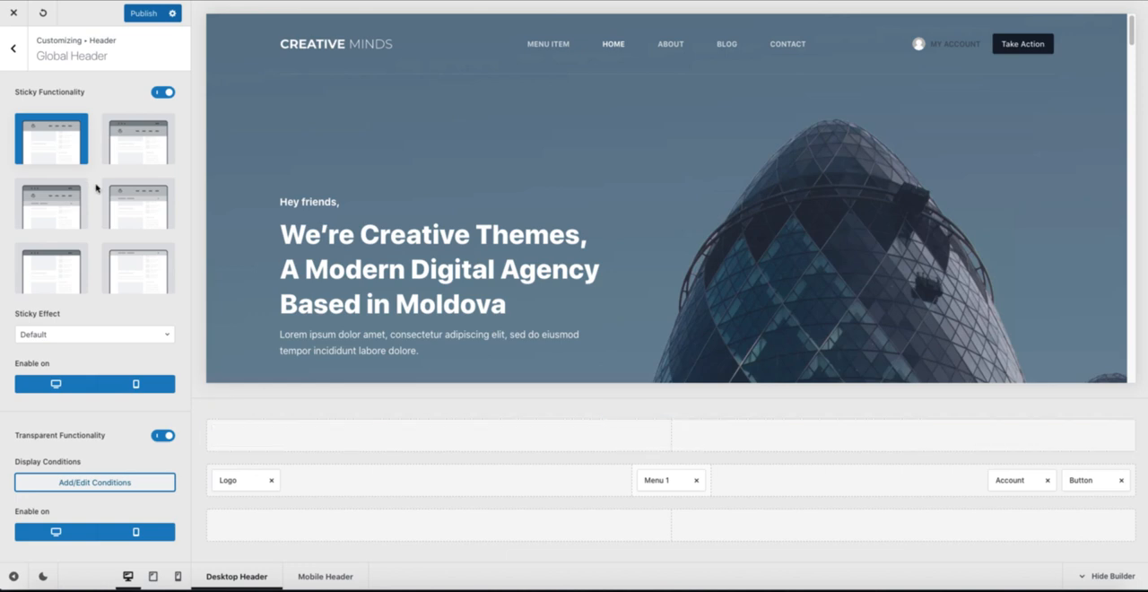
{"action": "left_click", "coordinate": [153, 576]}
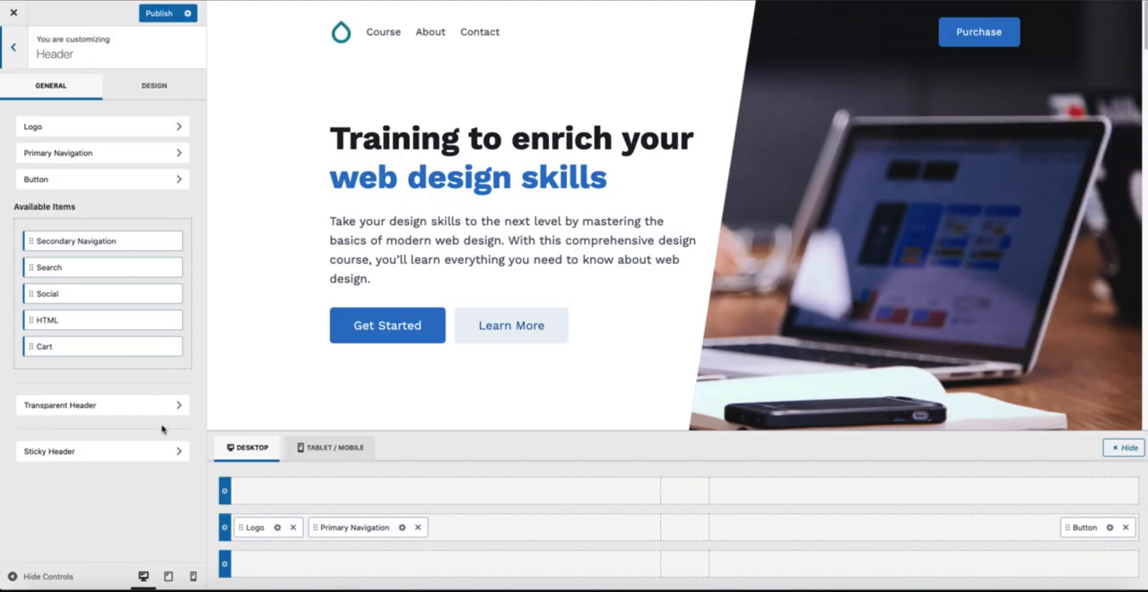
Step: Preview Kadence's header builder at tablet size, and open its Footer settings with the preview back in desktop view
{"action": "left_click", "coordinate": [169, 577]}
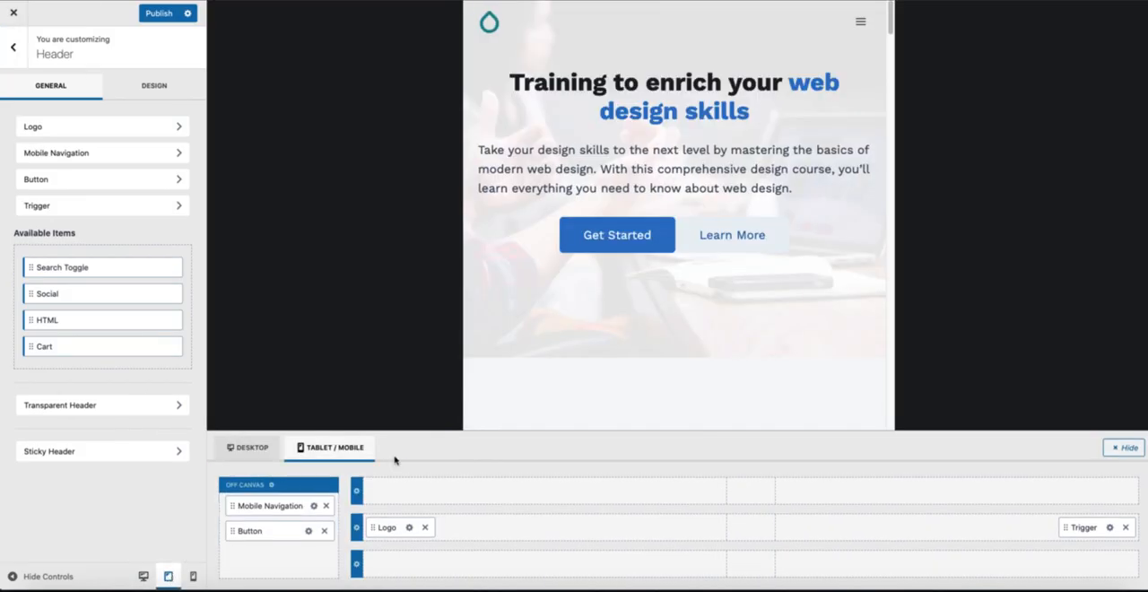
{"action": "left_click", "coordinate": [14, 49]}
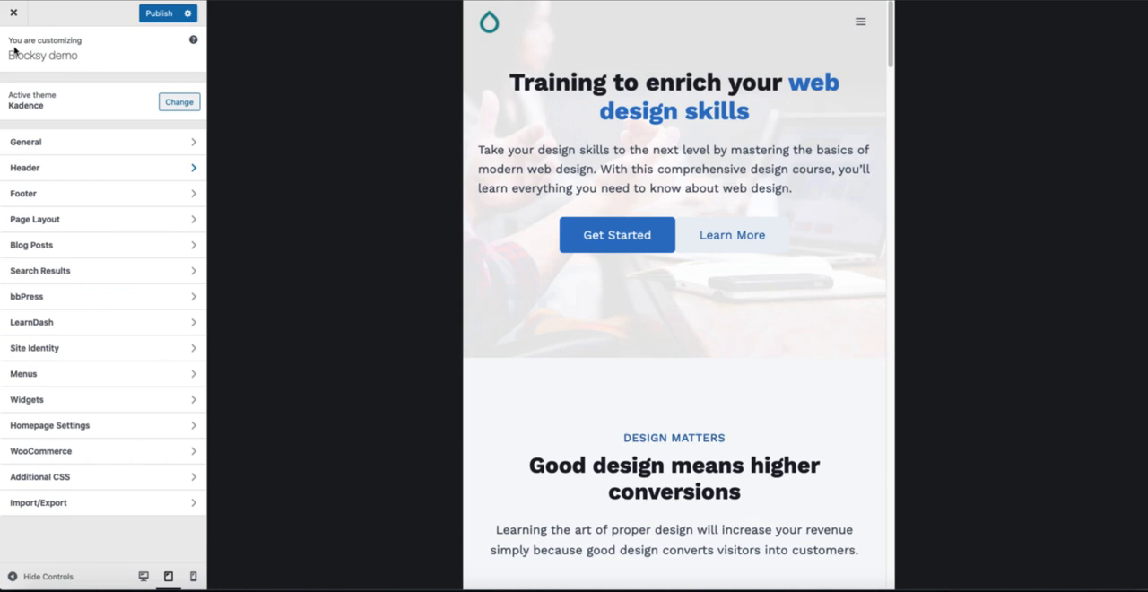
{"action": "left_click", "coordinate": [56, 195]}
{"action": "left_click", "coordinate": [143, 576]}
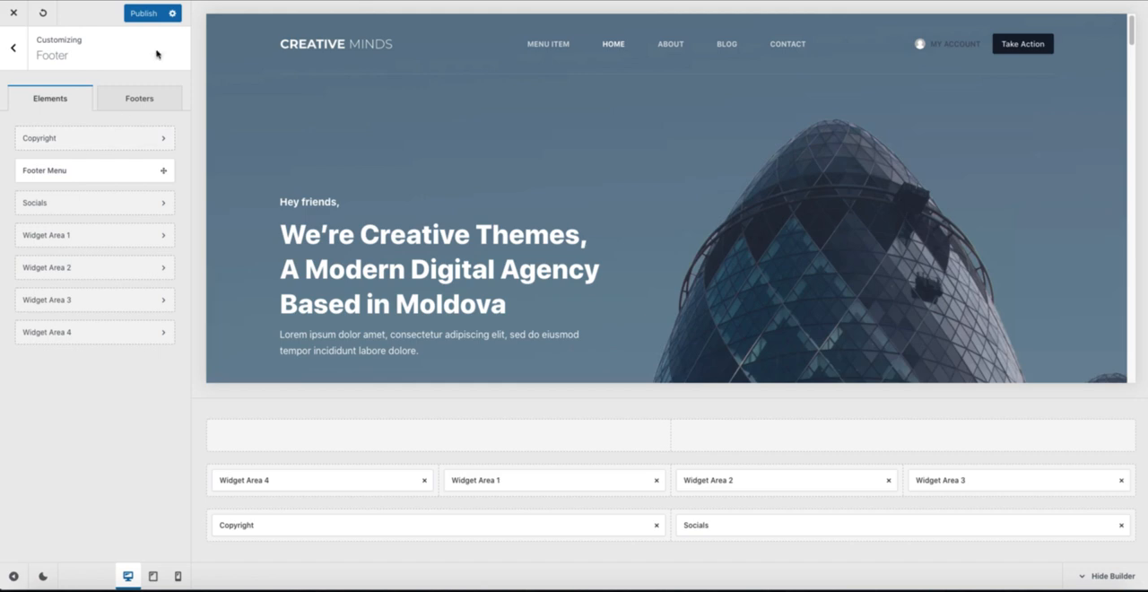
Step: Compare the Typography settings of Blocksy and Kadence, covering base font, headings and the remaining font options
{"action": "left_click", "coordinate": [13, 48]}
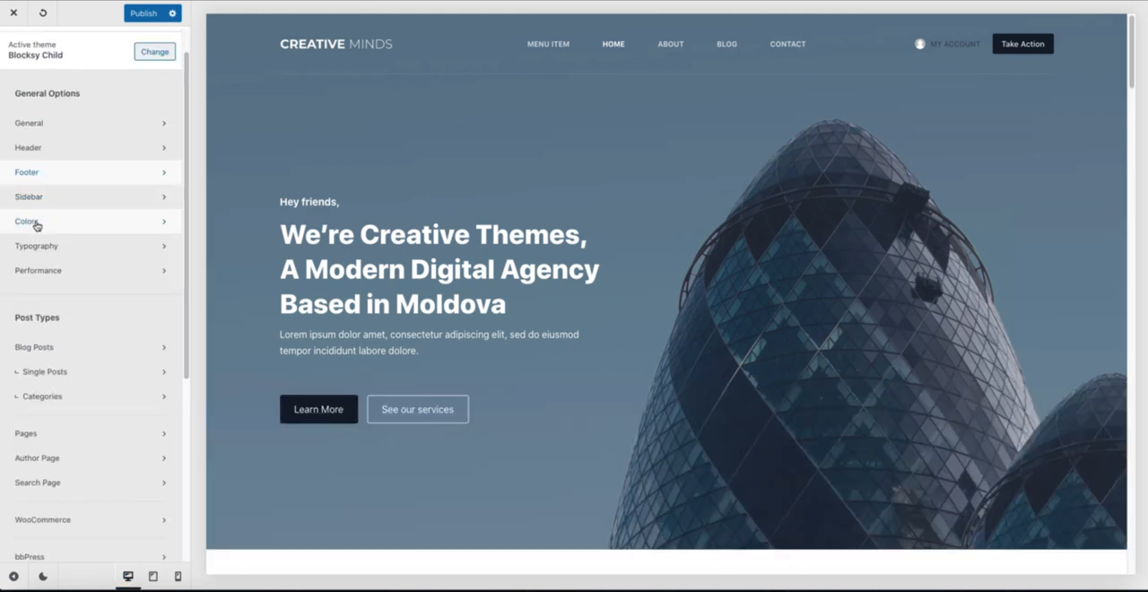
{"action": "left_click", "coordinate": [45, 249]}
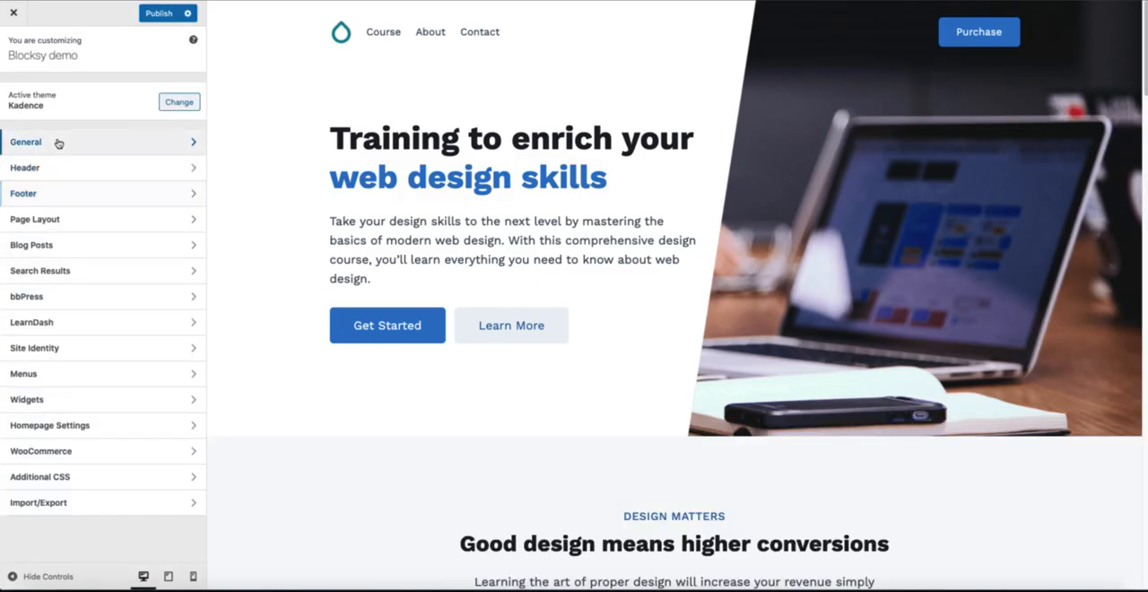
{"action": "left_click", "coordinate": [57, 141]}
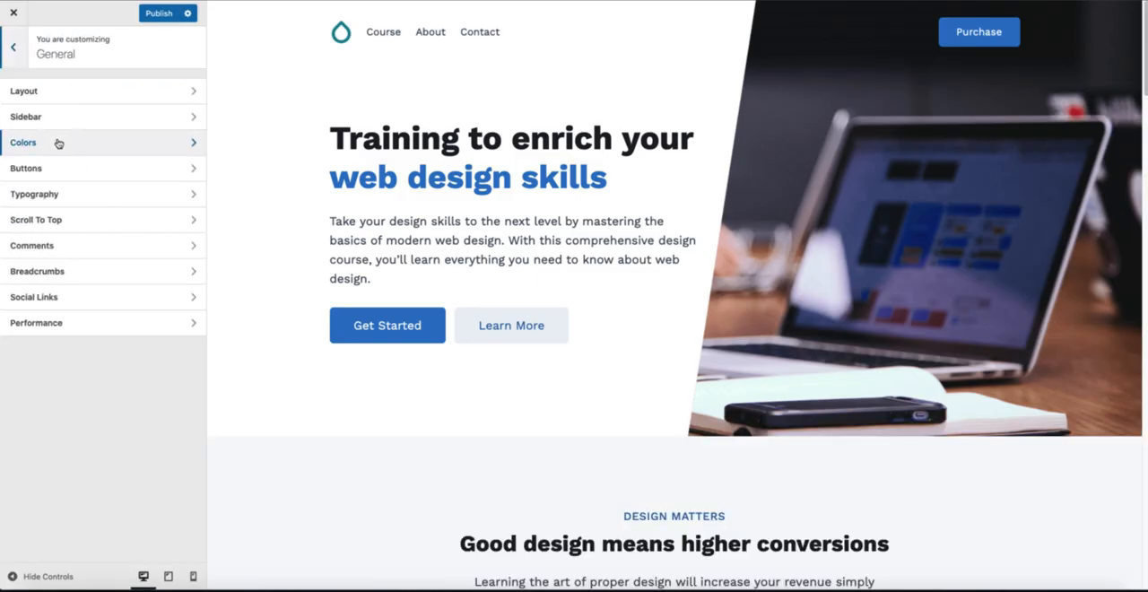
{"action": "left_click", "coordinate": [45, 194]}
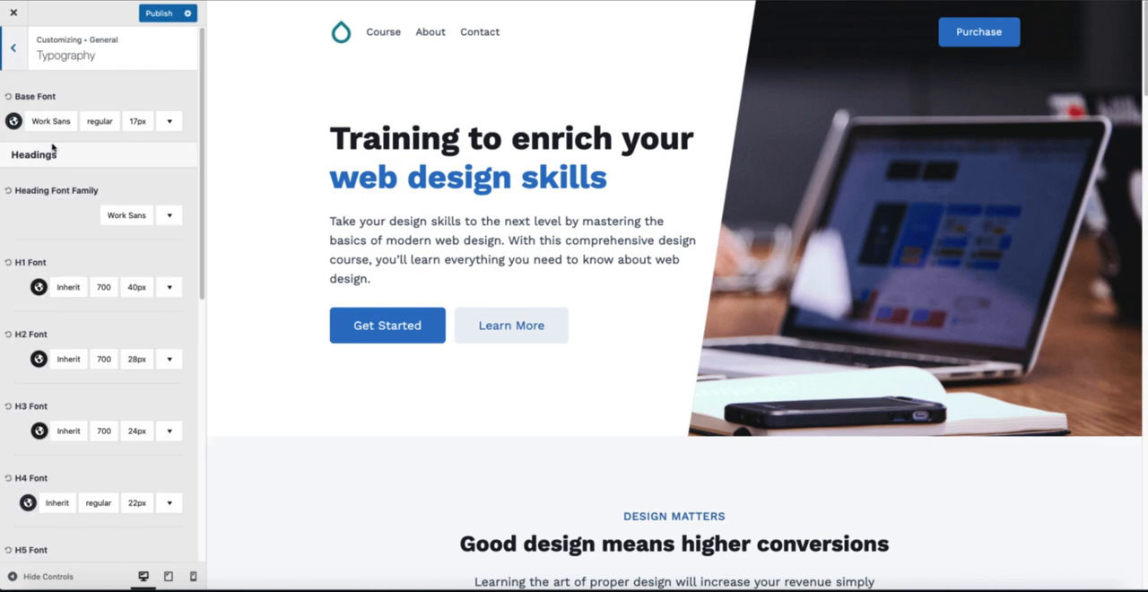
{"action": "scroll", "coordinate": [52, 240], "scroll_direction": "down", "scroll_amount": 6}
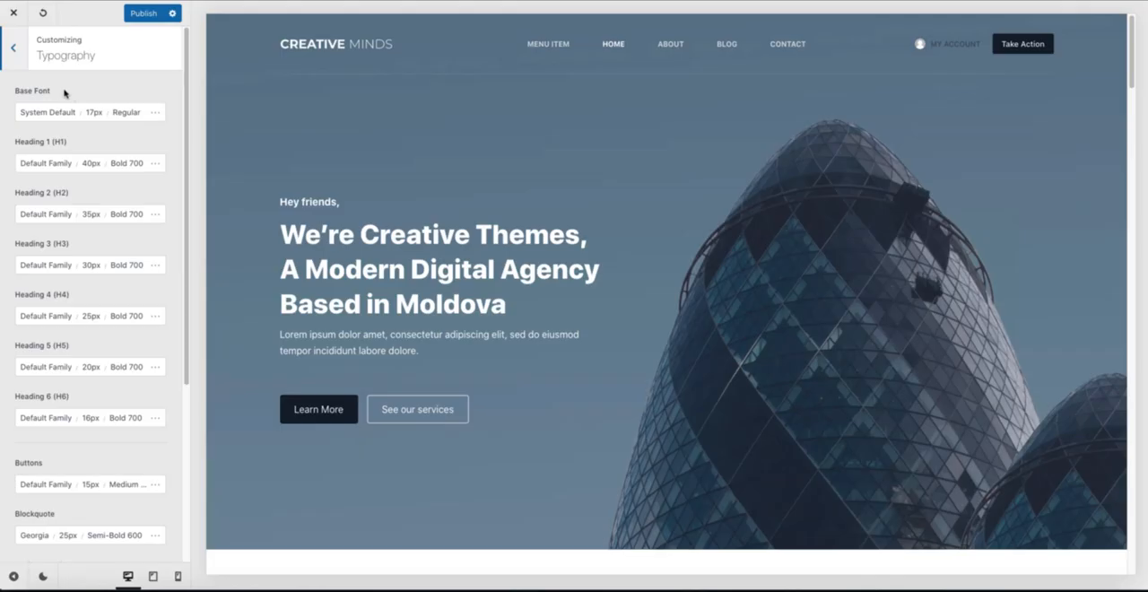
{"action": "scroll", "coordinate": [59, 347], "scroll_direction": "down", "scroll_amount": 2}
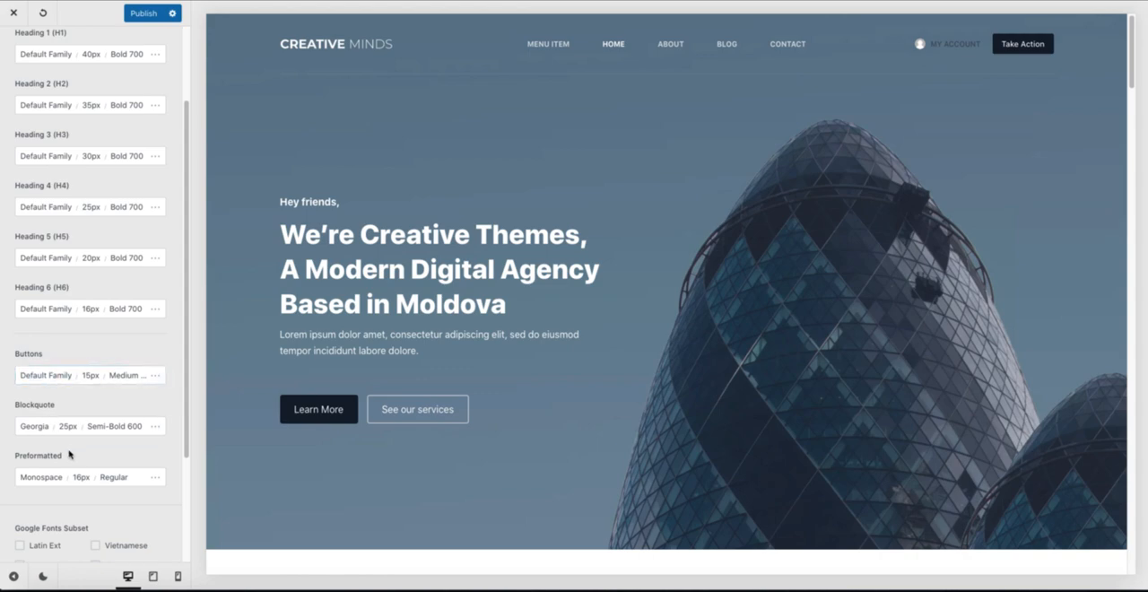
{"action": "scroll", "coordinate": [70, 443], "scroll_direction": "down", "scroll_amount": 2}
{"action": "scroll", "coordinate": [70, 443], "scroll_direction": "up", "scroll_amount": 4}
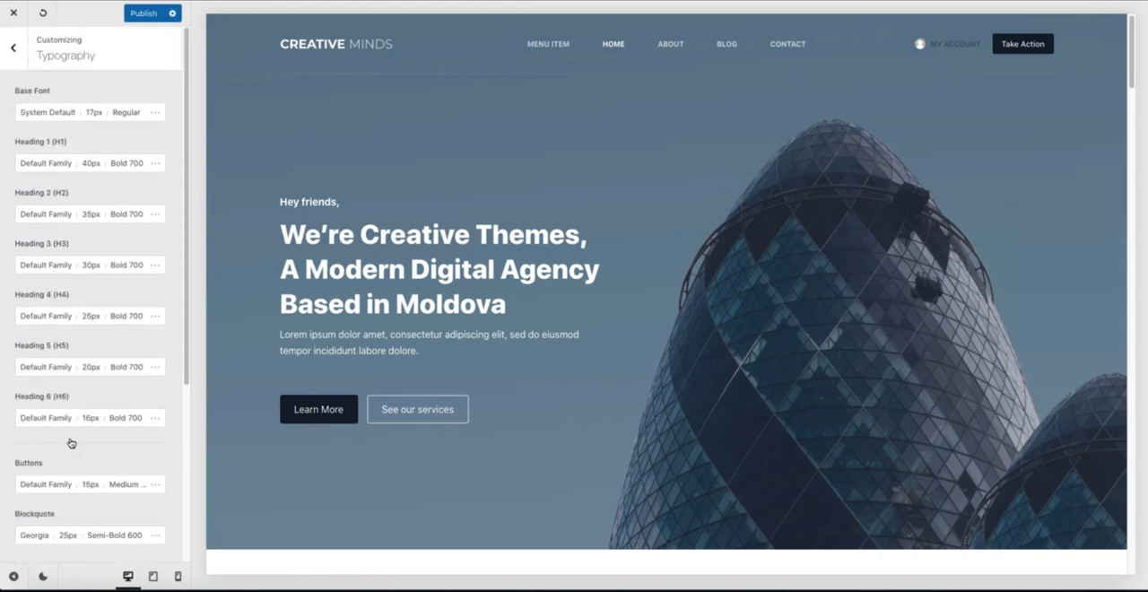
{"action": "left_click", "coordinate": [15, 54]}
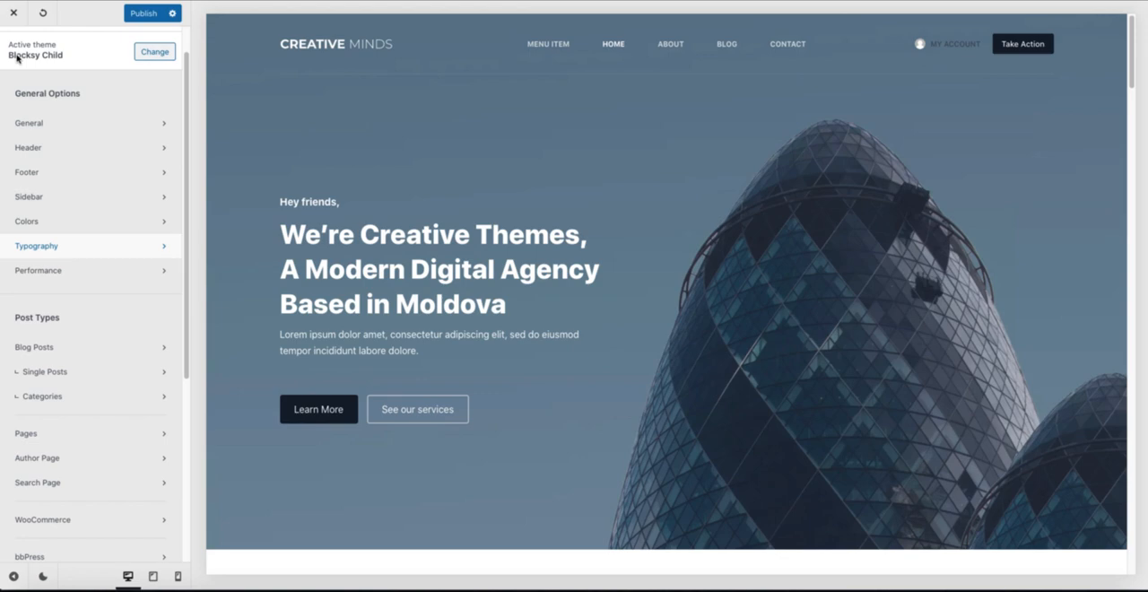
Step: Compare the header menu settings in Blocksy and Kadence, including their design options
{"action": "left_click", "coordinate": [821, 44]}
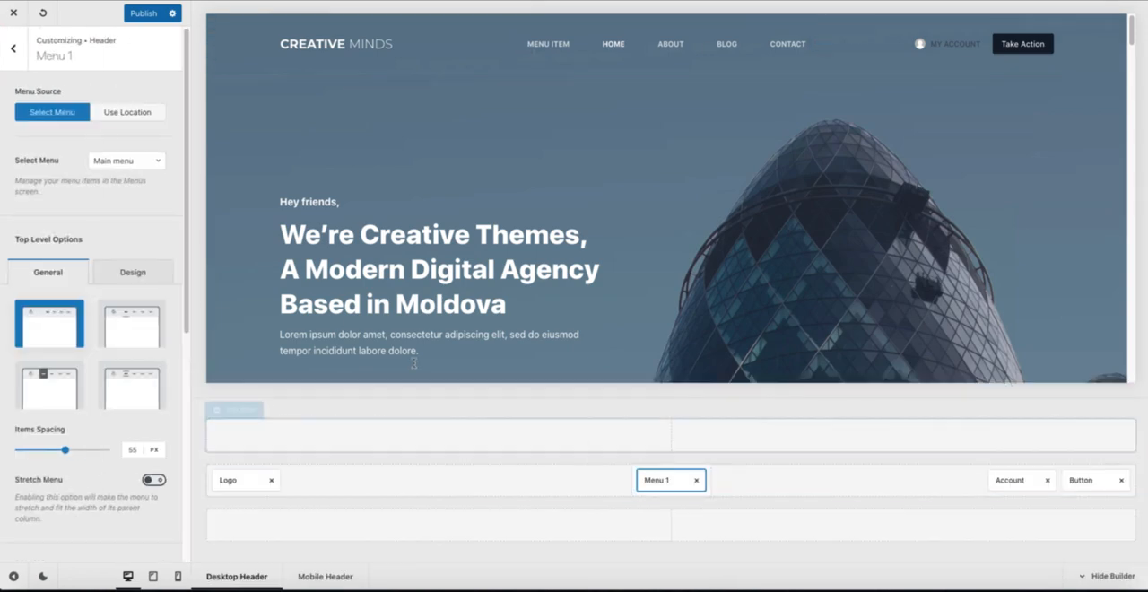
{"action": "scroll", "coordinate": [134, 224], "scroll_direction": "down", "scroll_amount": 1}
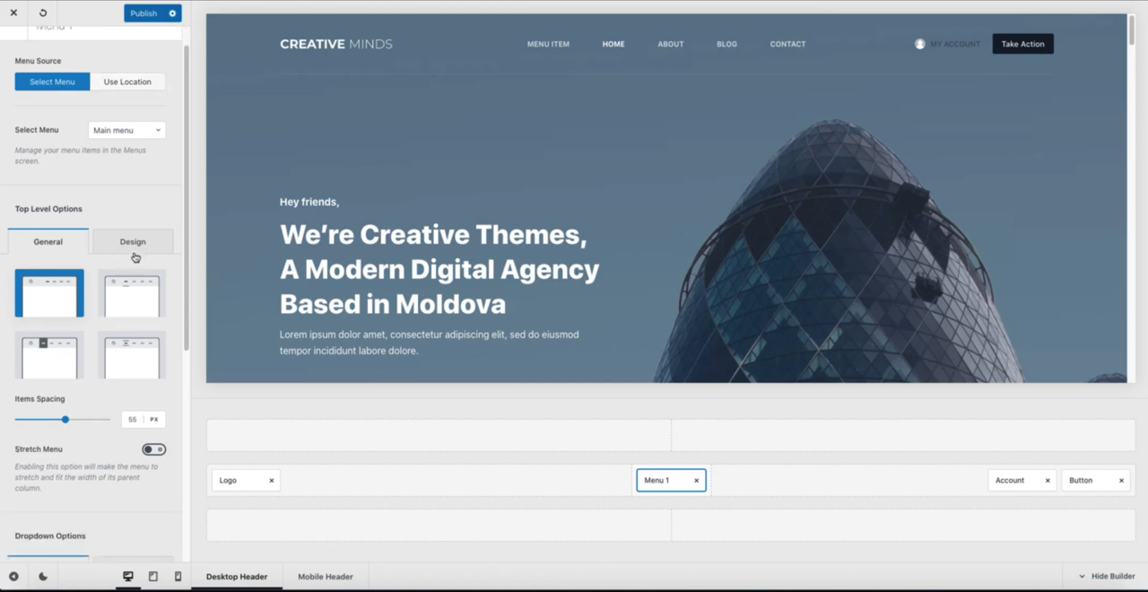
{"action": "left_click", "coordinate": [138, 245]}
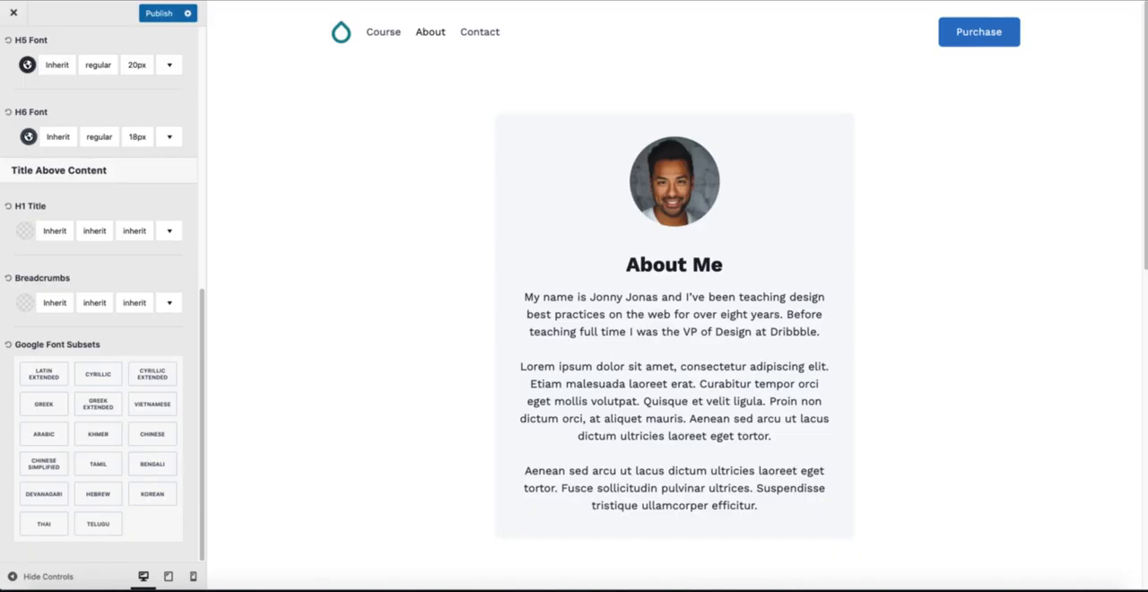
{"action": "left_click", "coordinate": [349, 30]}
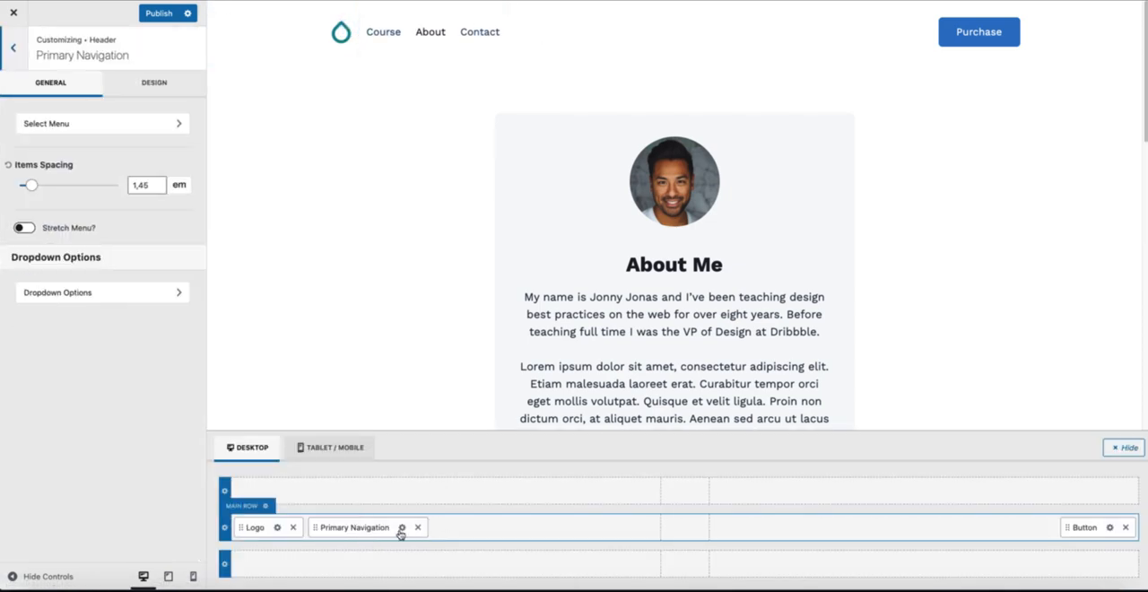
{"action": "left_click", "coordinate": [150, 84]}
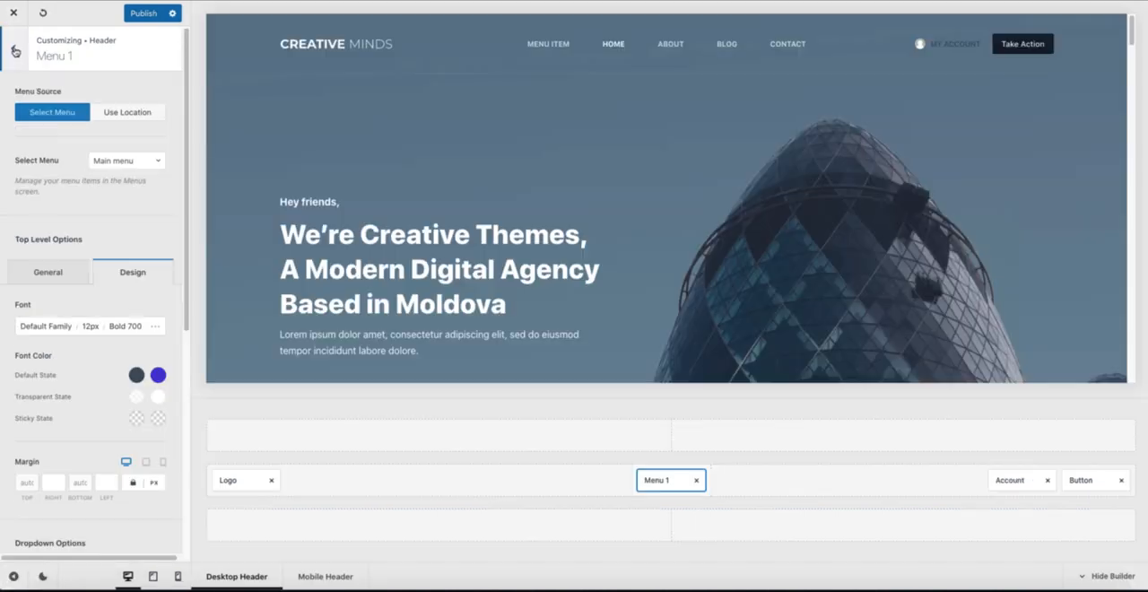
{"action": "left_click", "coordinate": [16, 50]}
{"action": "left_click", "coordinate": [14, 47]}
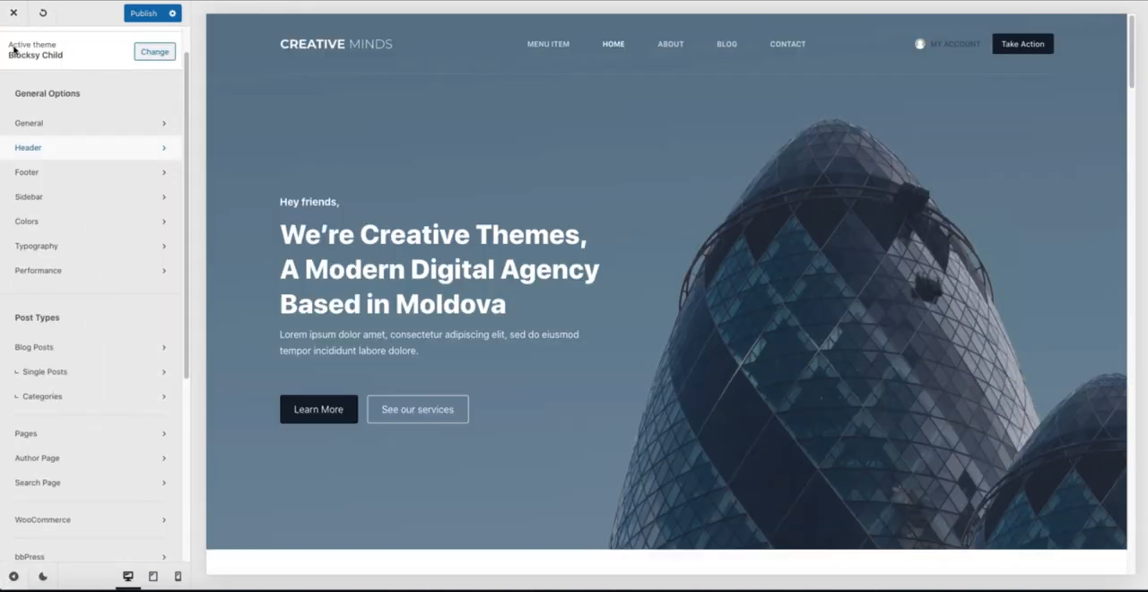
Step: Compare the Performance settings of Blocksy and Kadence
{"action": "left_click", "coordinate": [65, 271]}
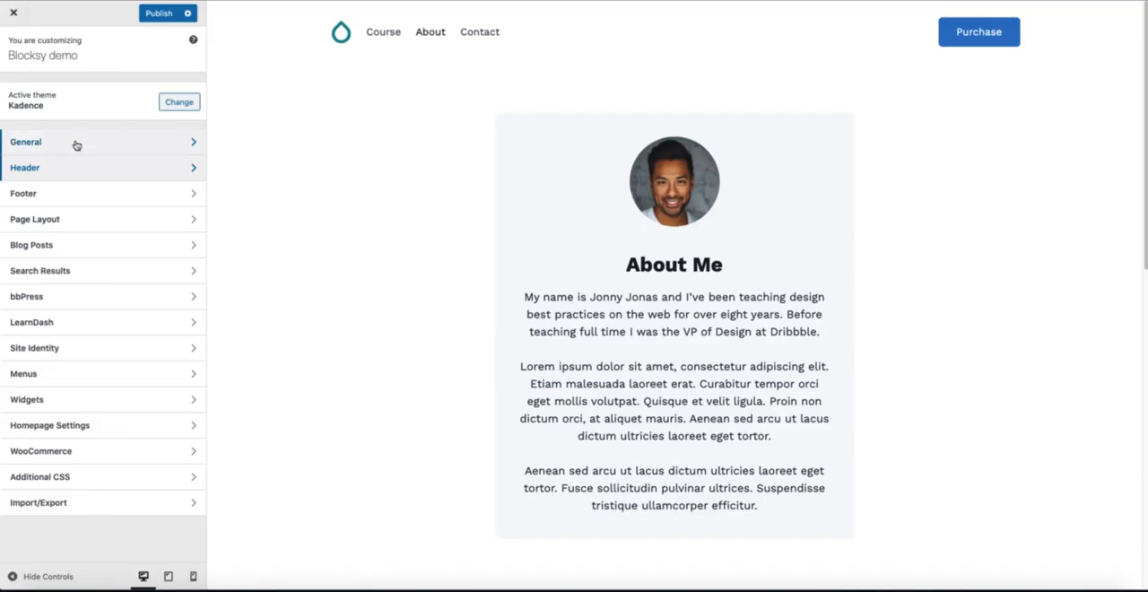
{"action": "left_click", "coordinate": [75, 142]}
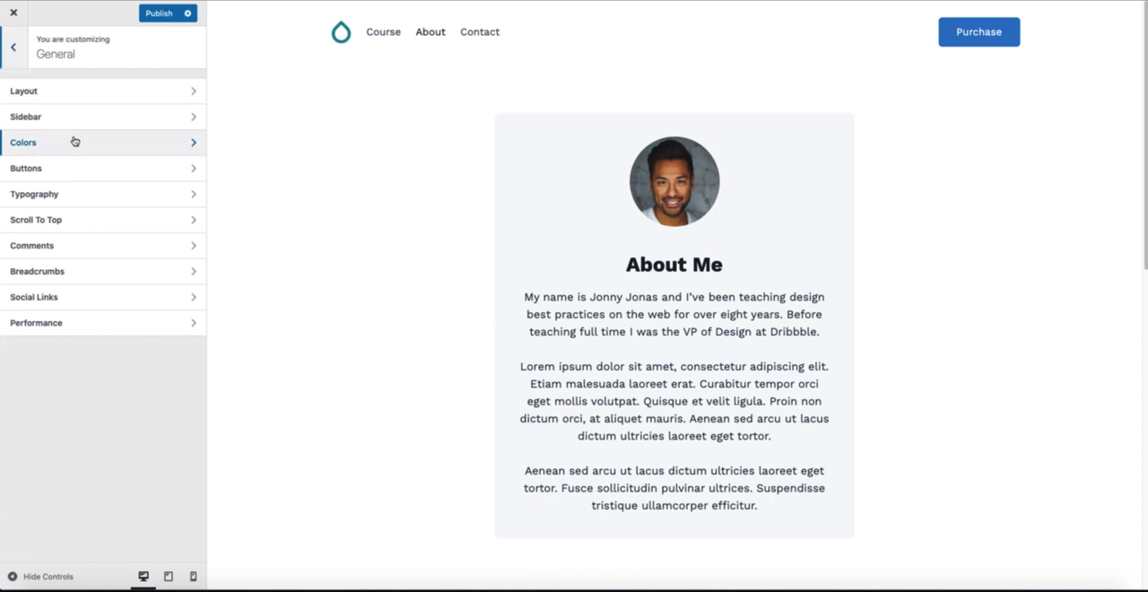
{"action": "left_click", "coordinate": [83, 326]}
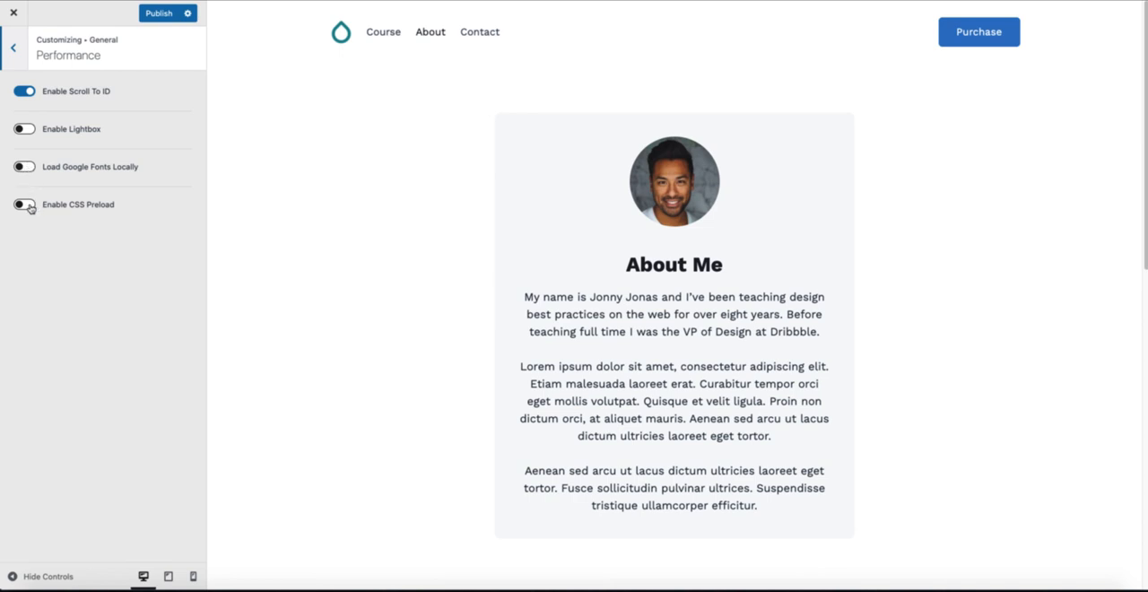
{"action": "left_click", "coordinate": [13, 56]}
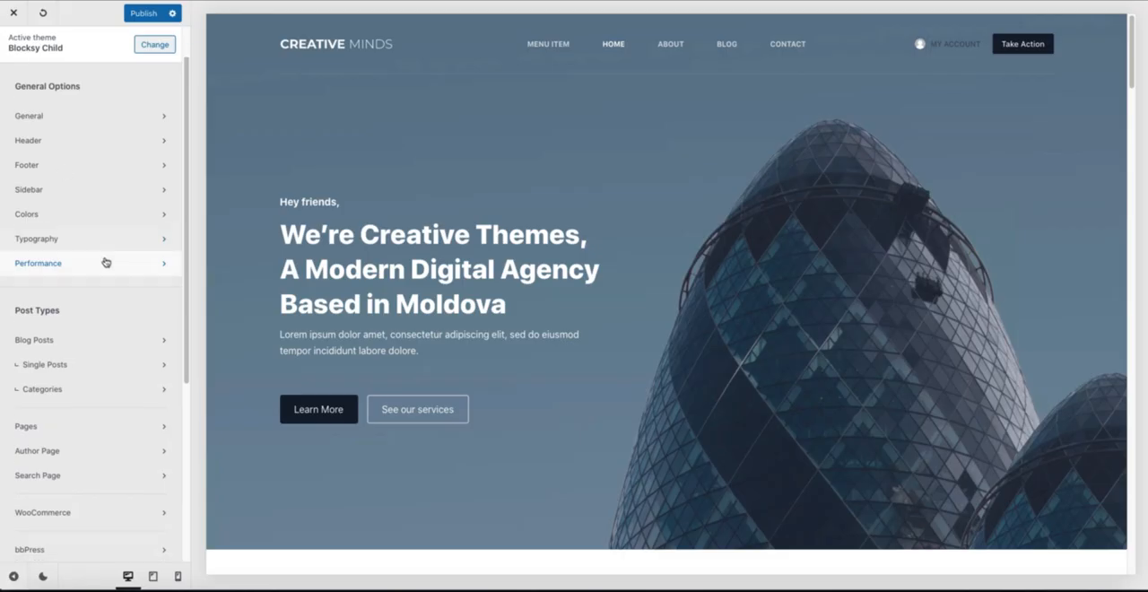
Step: Open Blocksy's Blog Posts settings and load the Blog page in the preview
{"action": "scroll", "coordinate": [106, 260], "scroll_direction": "down", "scroll_amount": 2}
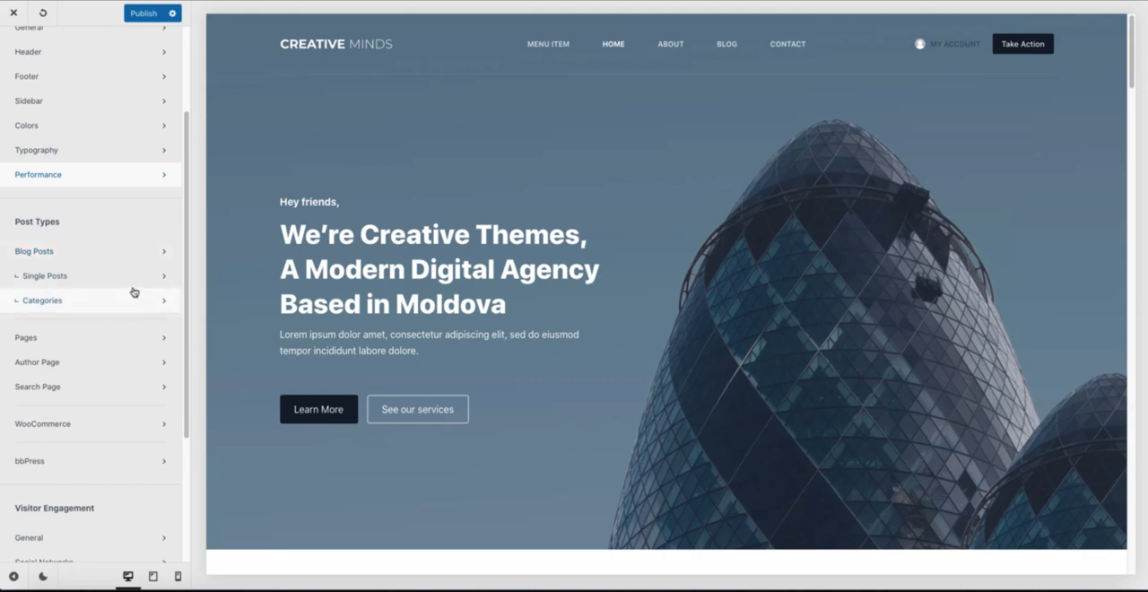
{"action": "left_click", "coordinate": [72, 254]}
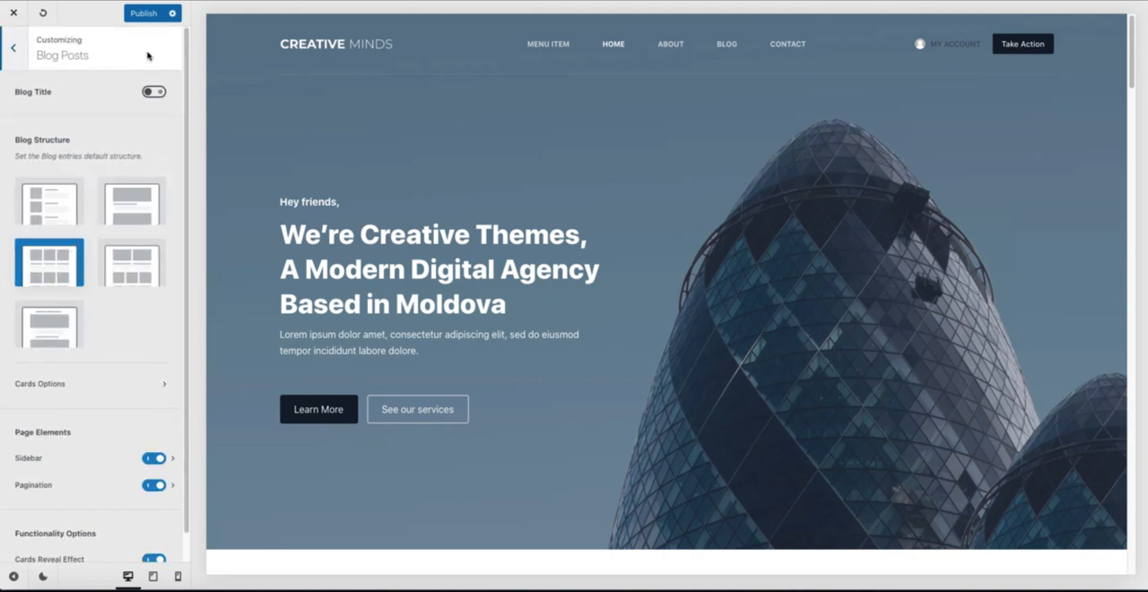
{"action": "left_click", "coordinate": [727, 44]}
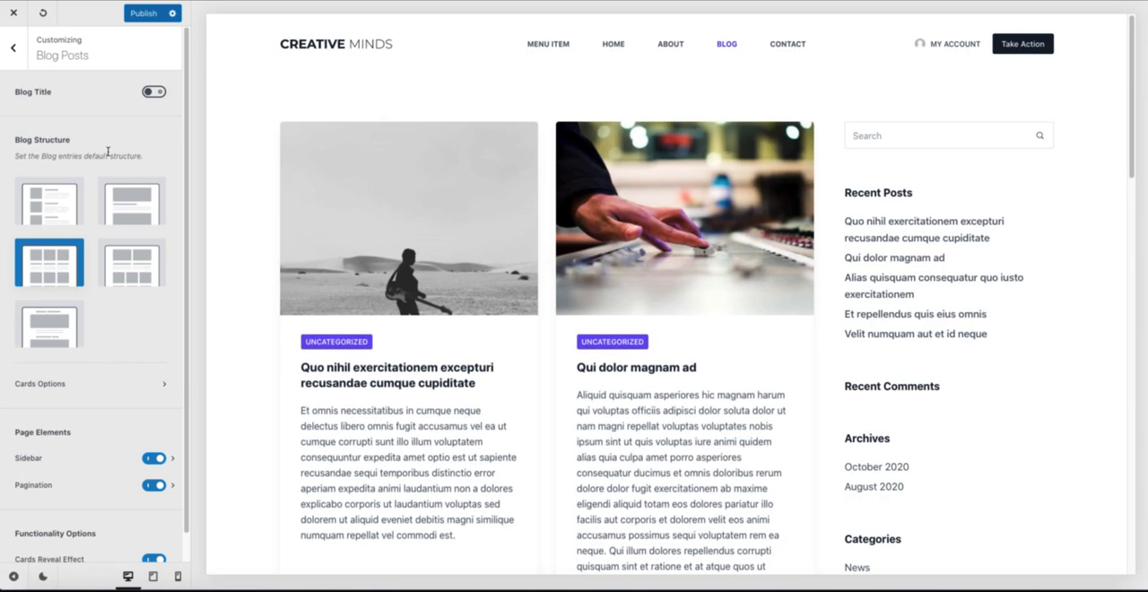
Step: Try the Simple, large-image single-column, Grid and Enhanced Grid blog structures and inspect the post list
{"action": "left_click", "coordinate": [50, 203]}
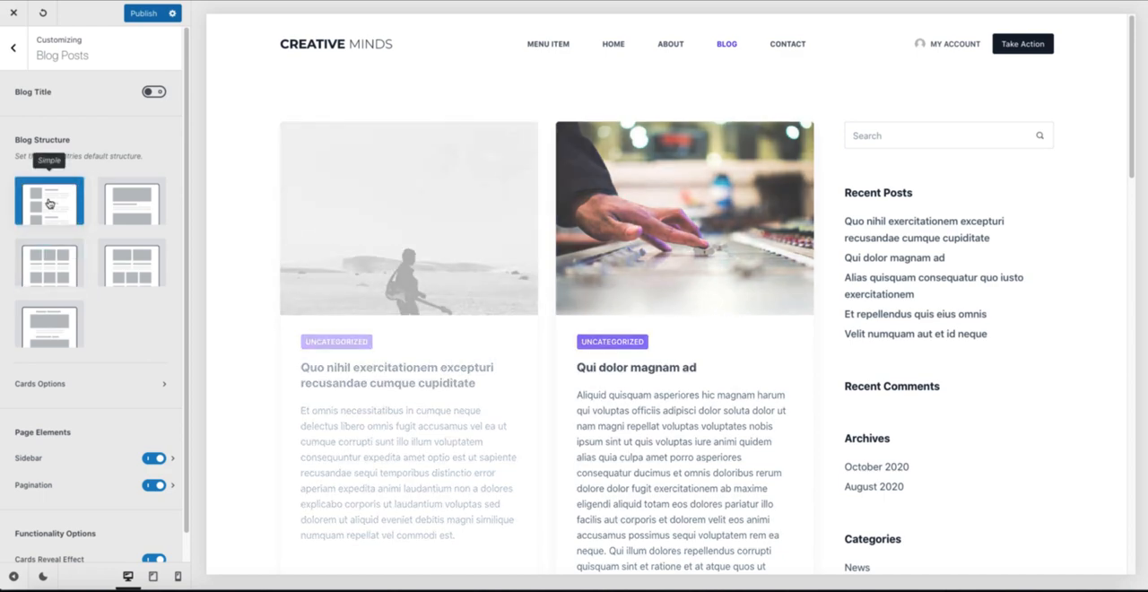
{"action": "left_click", "coordinate": [132, 202]}
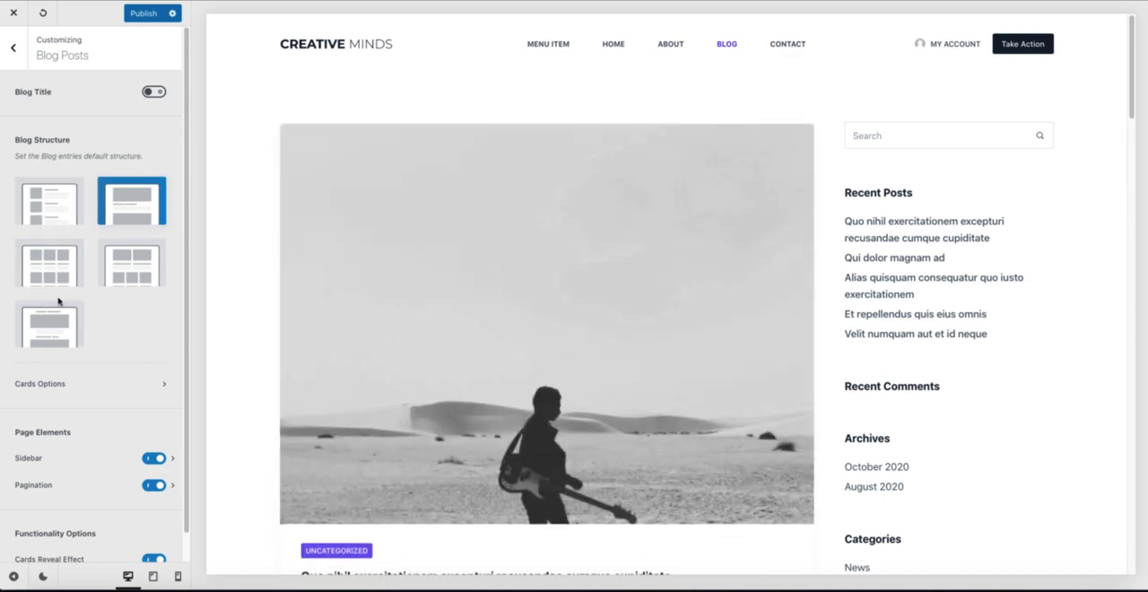
{"action": "left_click", "coordinate": [49, 267]}
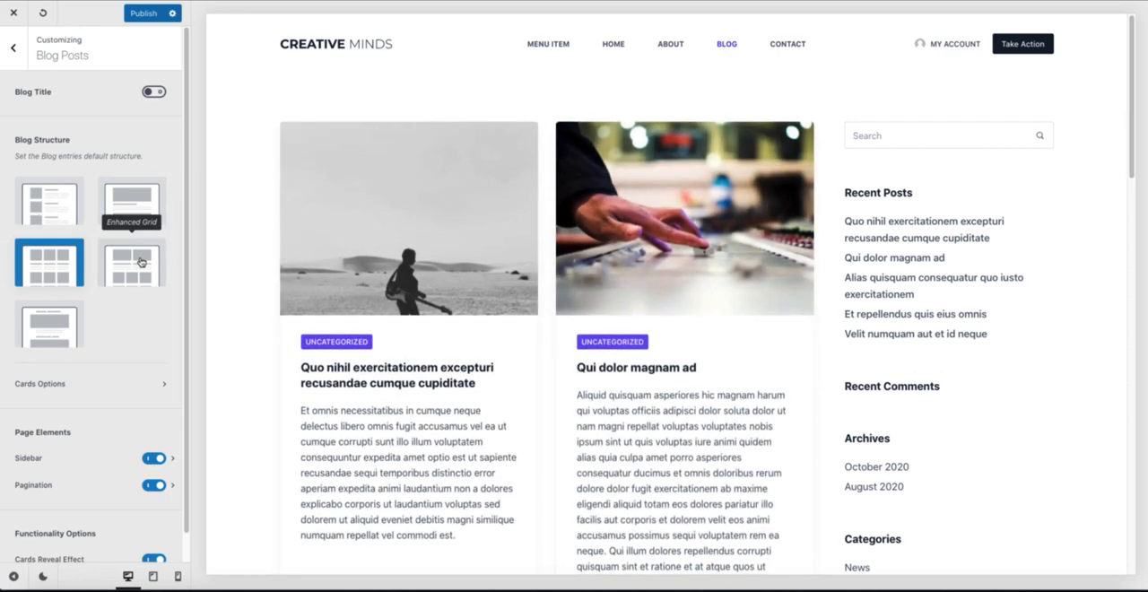
{"action": "left_click", "coordinate": [140, 261]}
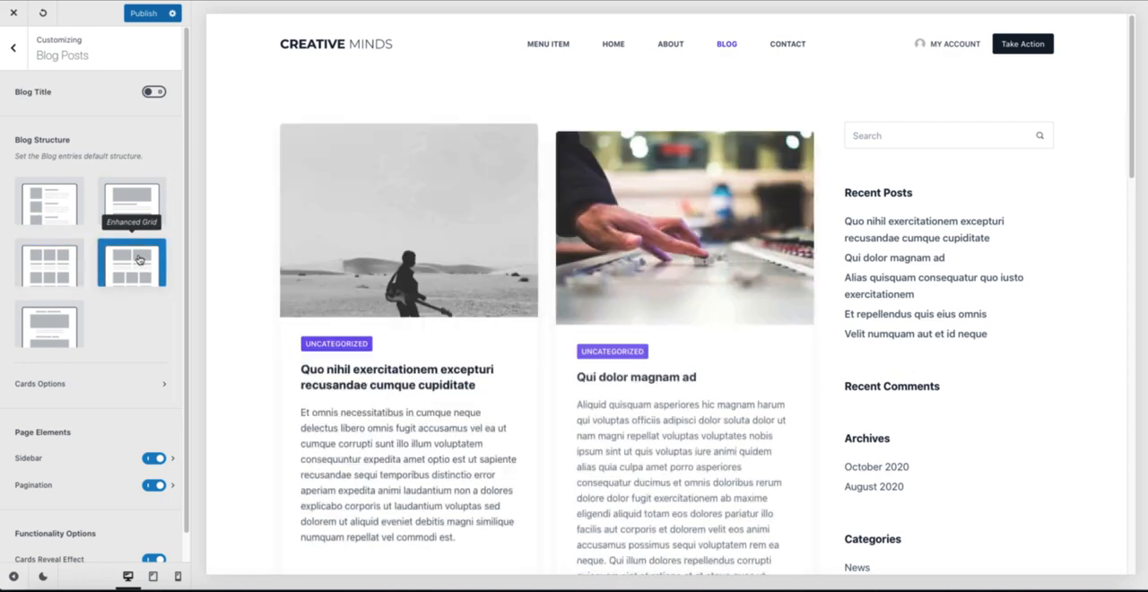
{"action": "scroll", "coordinate": [697, 295], "scroll_direction": "down", "scroll_amount": 3}
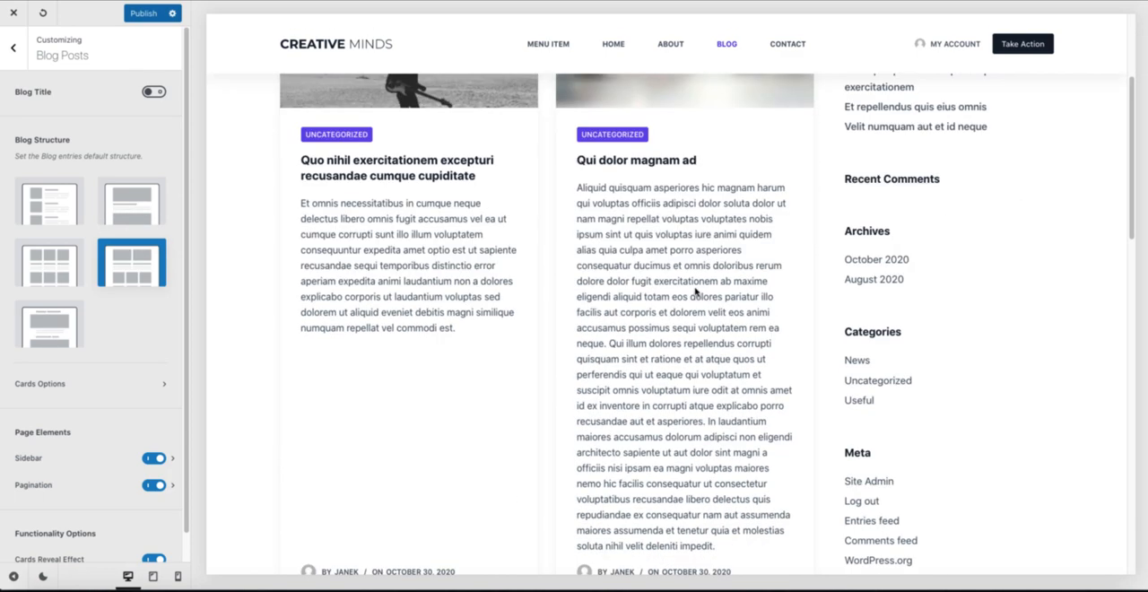
{"action": "scroll", "coordinate": [569, 220], "scroll_direction": "down", "scroll_amount": 6}
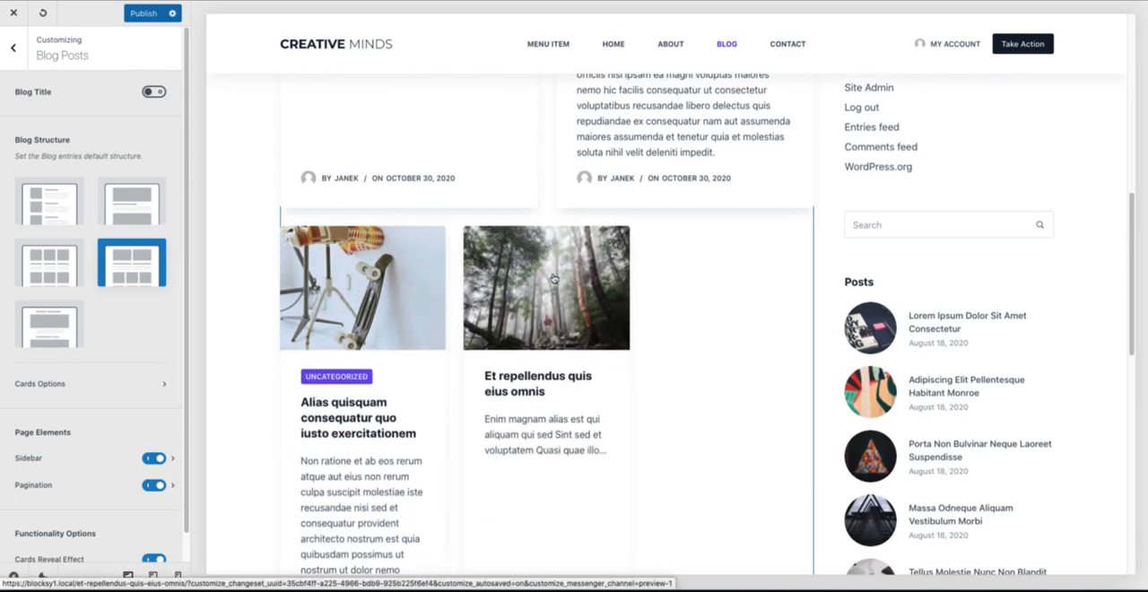
Step: Set the blog structure to the fifth layout with wide centred images and review the Blog page
{"action": "left_click", "coordinate": [61, 341]}
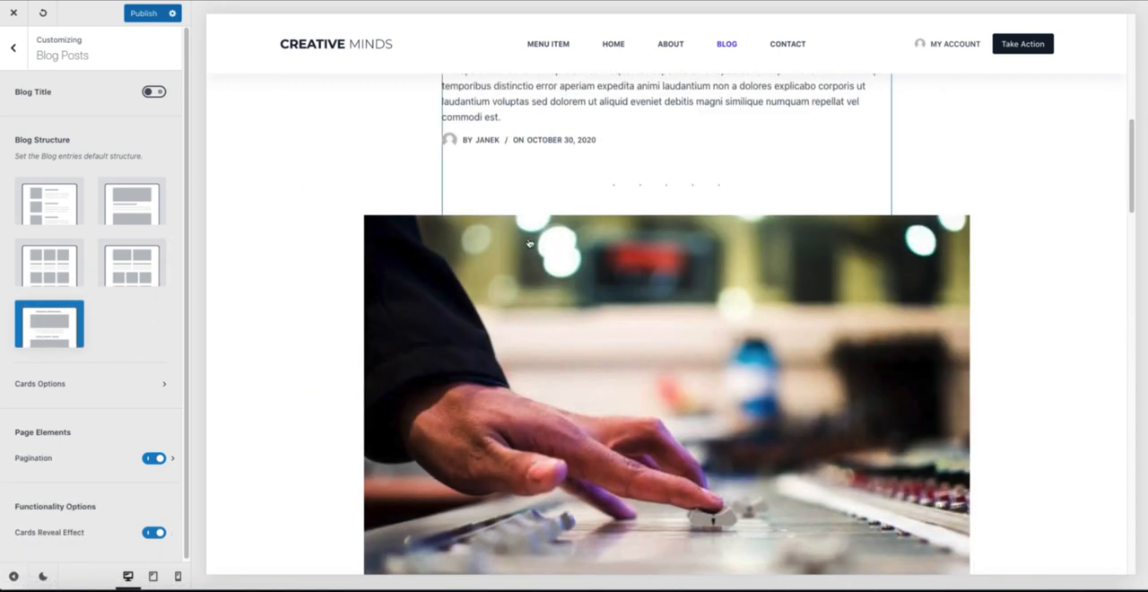
{"action": "scroll", "coordinate": [531, 243], "scroll_direction": "up", "scroll_amount": 4}
{"action": "scroll", "coordinate": [531, 243], "scroll_direction": "up", "scroll_amount": 3}
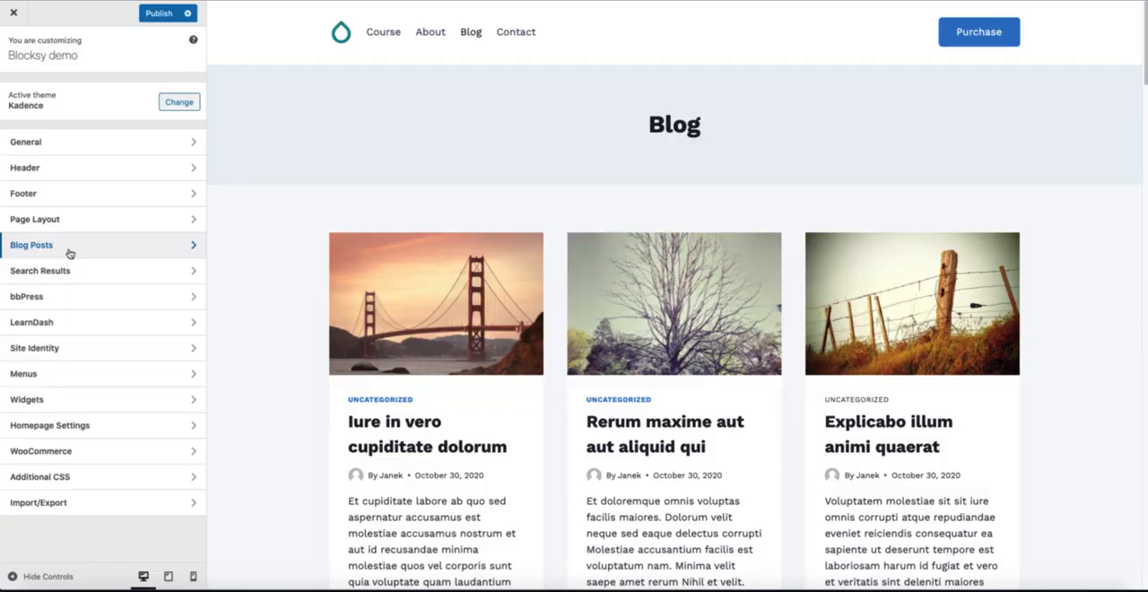
Step: Examine Kadence's blog Archive Layout options, including title, layout, content style and columns, alongside the Blog page preview
{"action": "left_click", "coordinate": [70, 253]}
{"action": "left_click", "coordinate": [68, 121]}
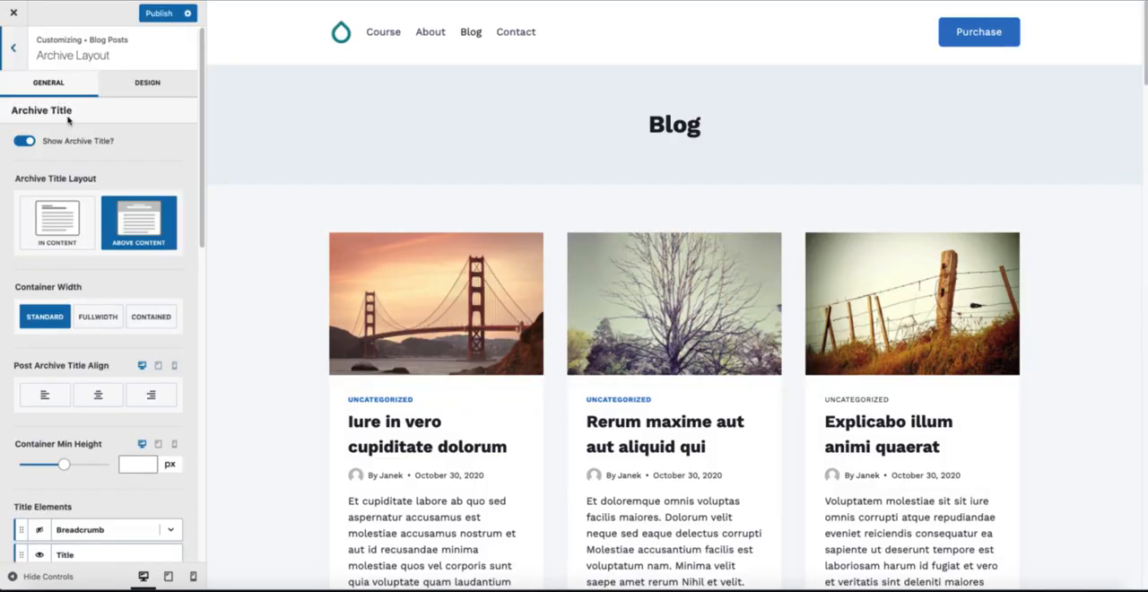
{"action": "scroll", "coordinate": [104, 233], "scroll_direction": "down", "scroll_amount": 5}
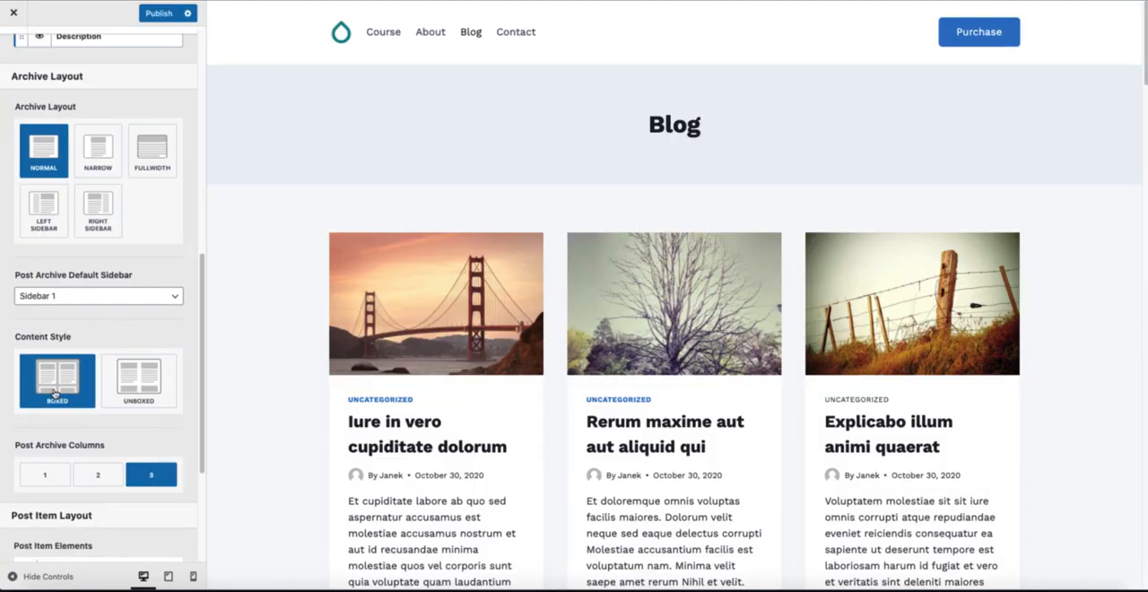
{"action": "scroll", "coordinate": [508, 263], "scroll_direction": "down", "scroll_amount": 2}
{"action": "scroll", "coordinate": [500, 328], "scroll_direction": "down", "scroll_amount": 5}
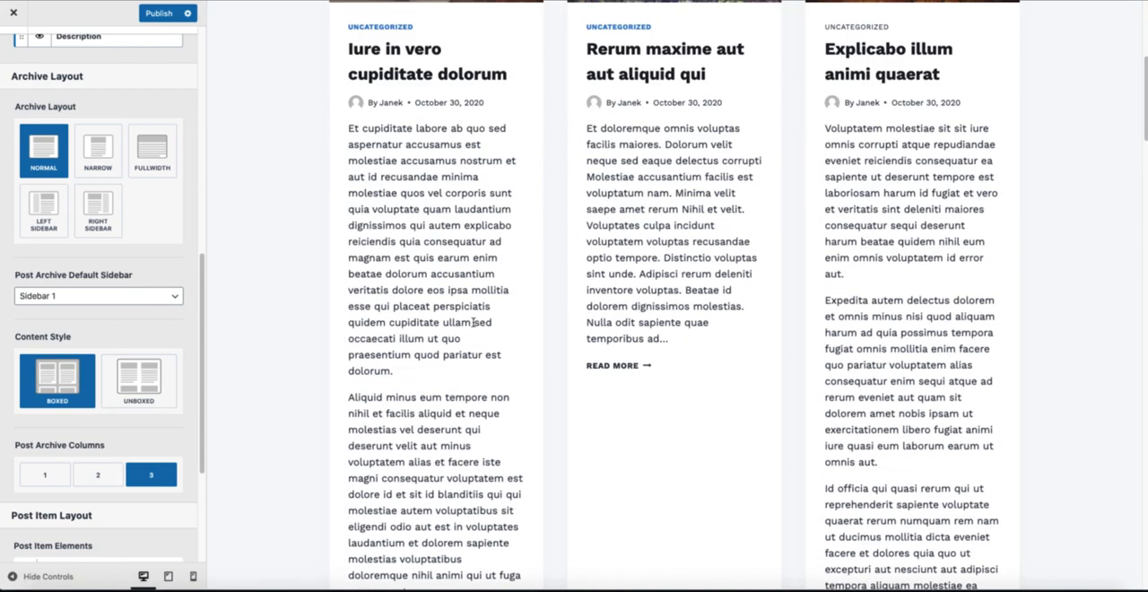
Step: Try the Unboxed content style and the Narrow and Fullwidth archive layouts, restoring Boxed and Normal
{"action": "left_click", "coordinate": [143, 369]}
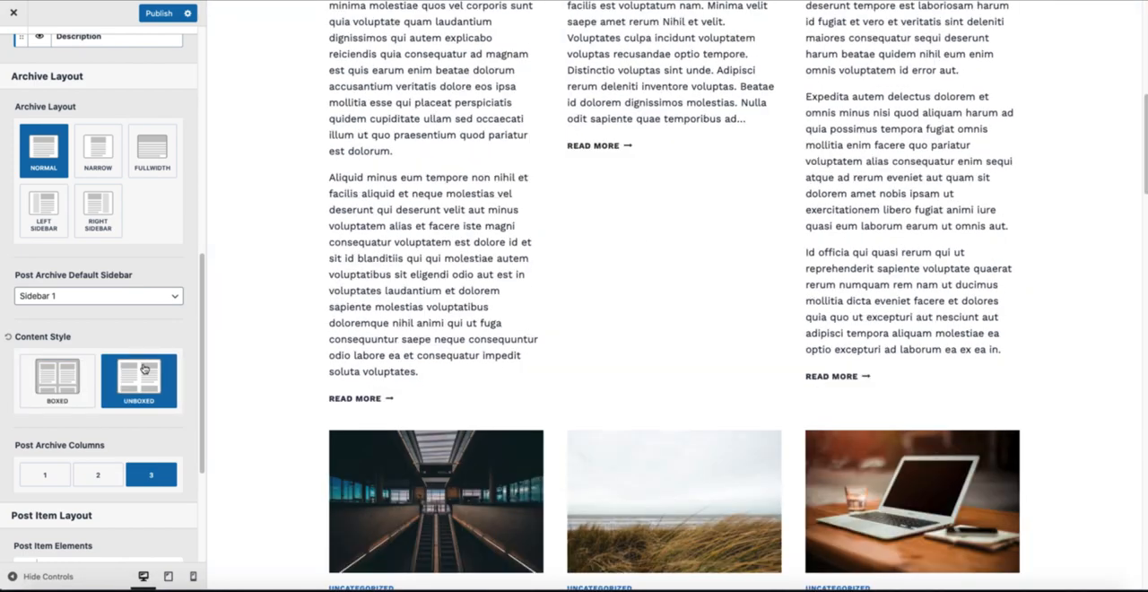
{"action": "left_click", "coordinate": [45, 379]}
{"action": "scroll", "coordinate": [125, 330], "scroll_direction": "up", "scroll_amount": 3}
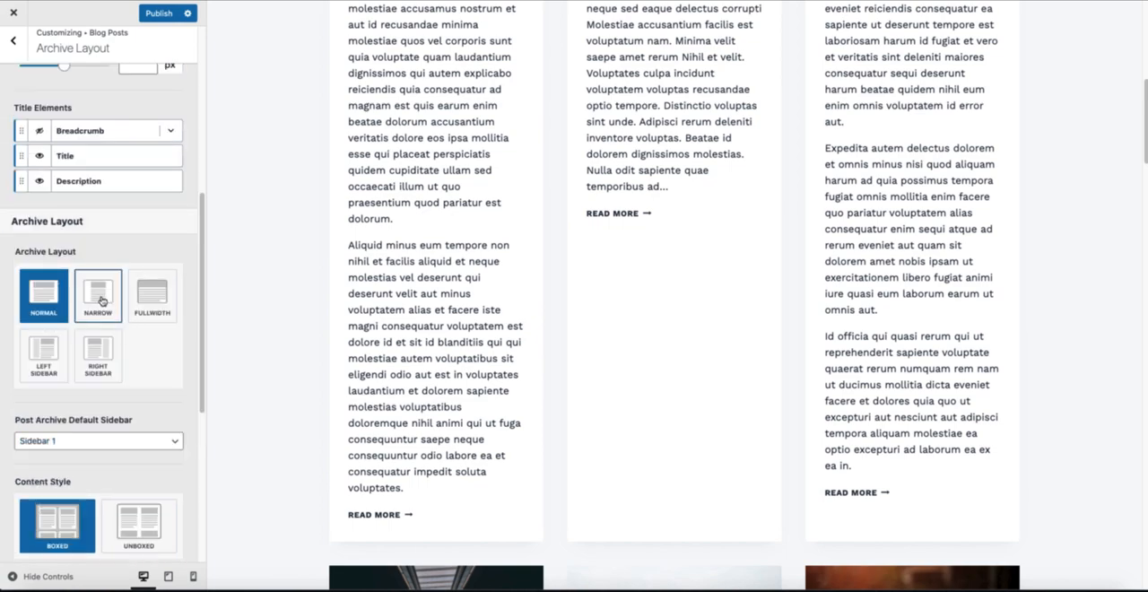
{"action": "left_click", "coordinate": [103, 302]}
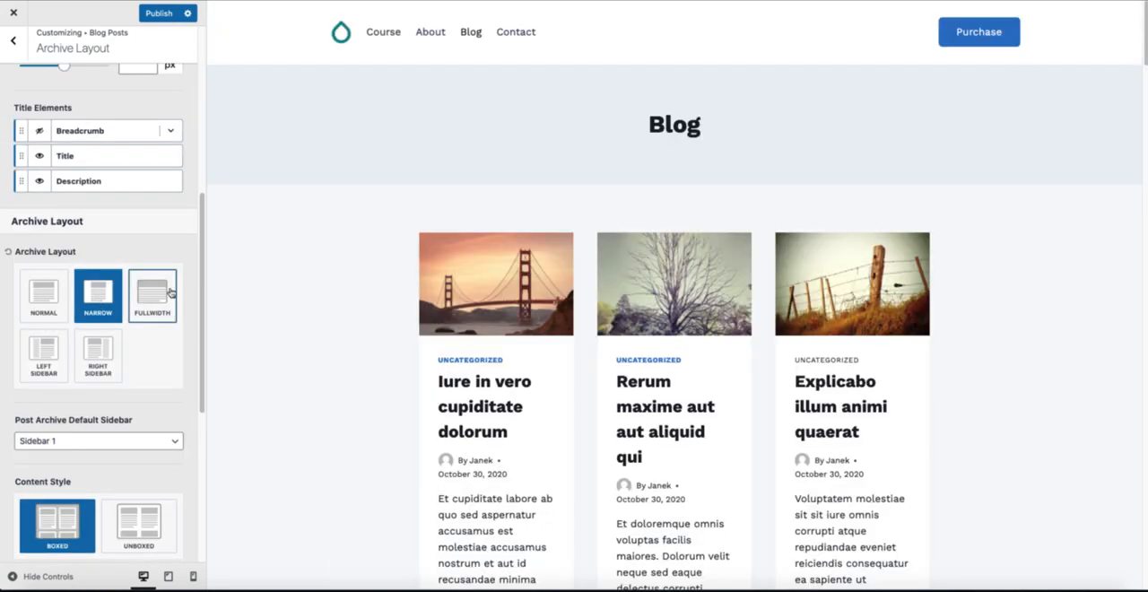
{"action": "left_click", "coordinate": [150, 290]}
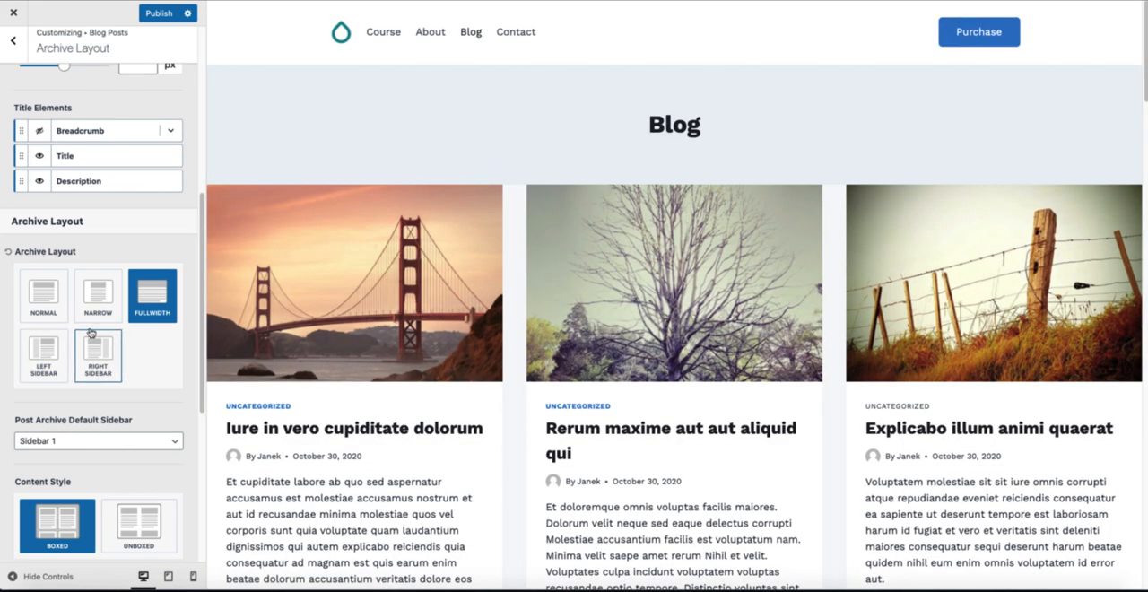
{"action": "left_click", "coordinate": [44, 294]}
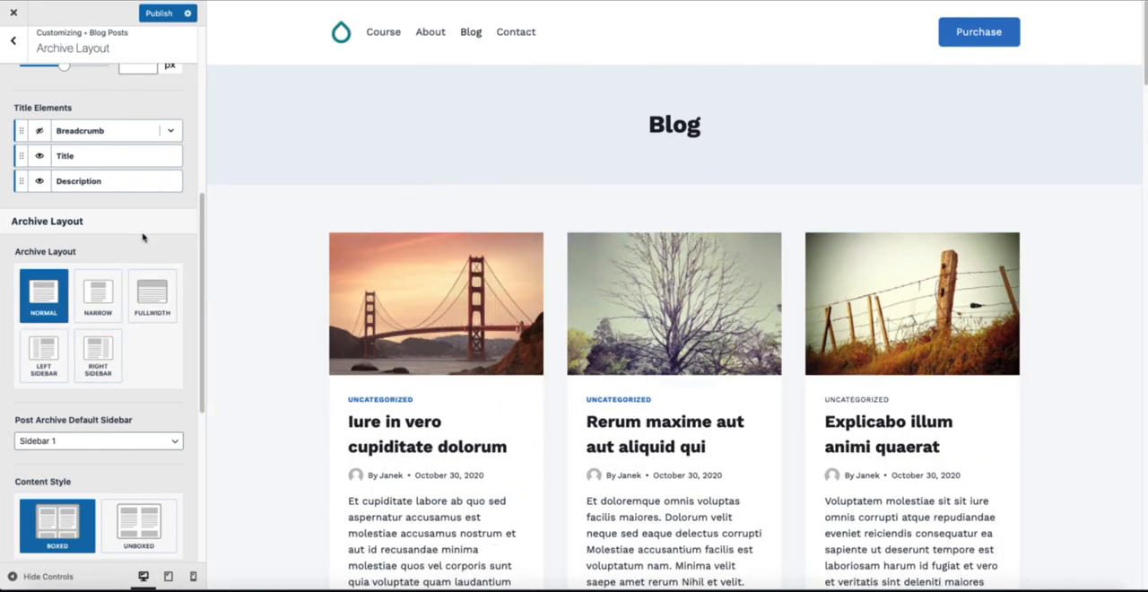
Step: Hide the Categories element in the Post Item Layout of the Kadence blog archive
{"action": "scroll", "coordinate": [143, 235], "scroll_direction": "up", "scroll_amount": 2}
{"action": "scroll", "coordinate": [448, 300], "scroll_direction": "down", "scroll_amount": 1}
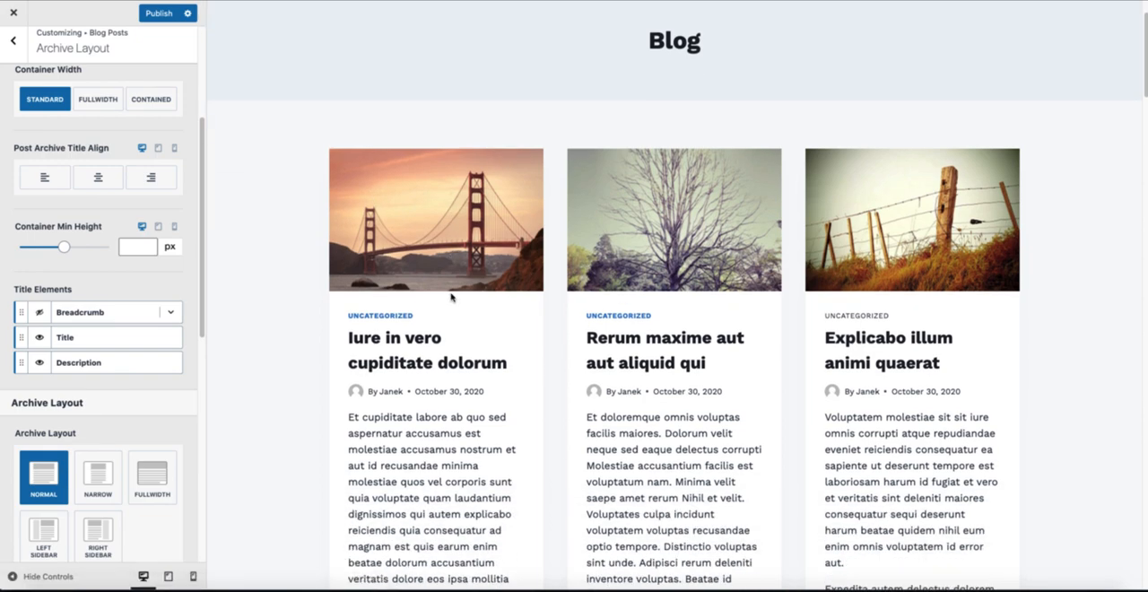
{"action": "scroll", "coordinate": [507, 302], "scroll_direction": "down", "scroll_amount": 3}
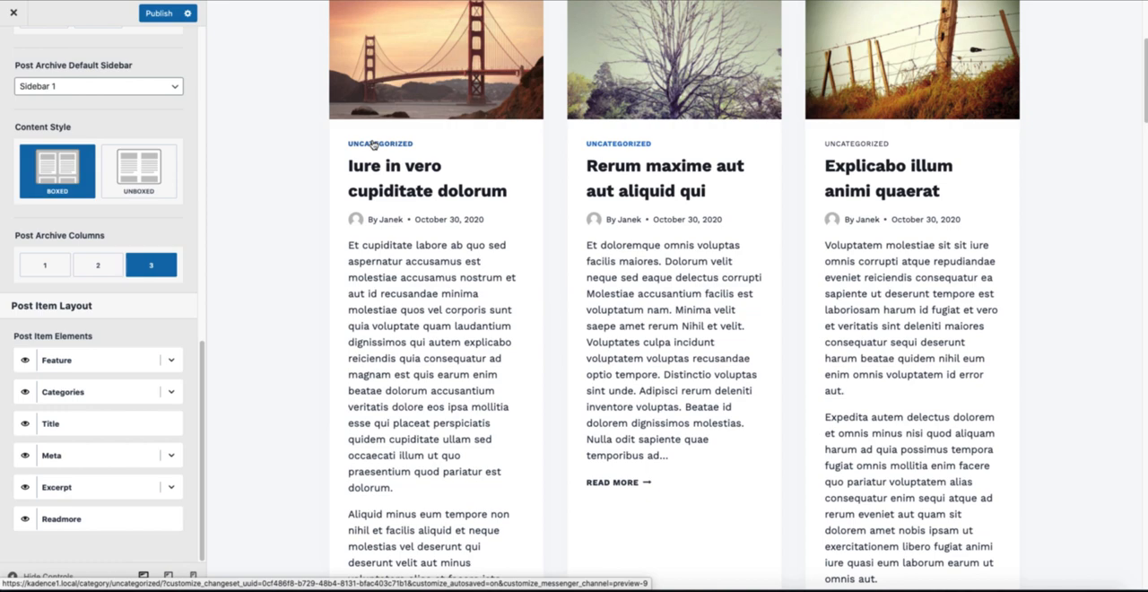
{"action": "left_click", "coordinate": [25, 393]}
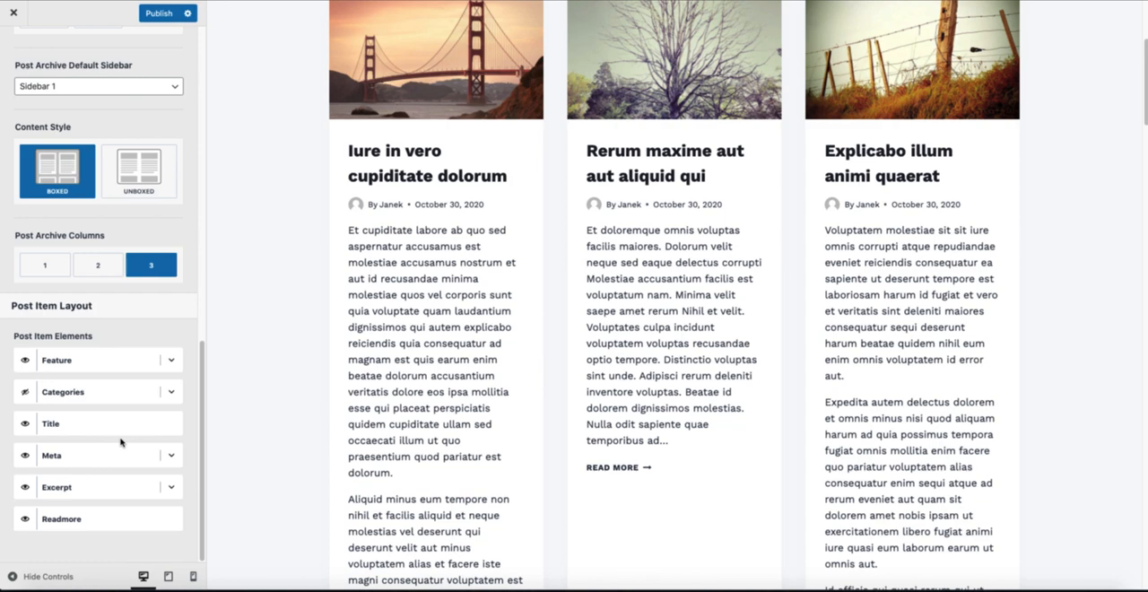
Step: Expand the Feature element of the post items and examine its image ratio and image size options
{"action": "scroll", "coordinate": [123, 441], "scroll_direction": "up", "scroll_amount": 3}
{"action": "scroll", "coordinate": [56, 439], "scroll_direction": "down", "scroll_amount": 3}
{"action": "left_click", "coordinate": [170, 360]}
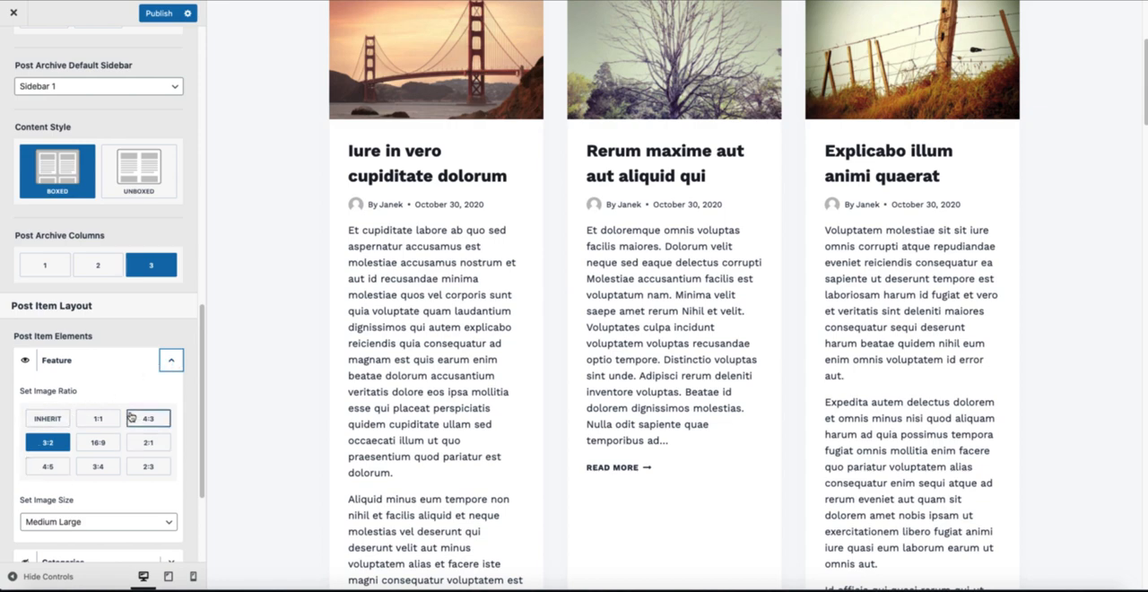
{"action": "left_click", "coordinate": [94, 525]}
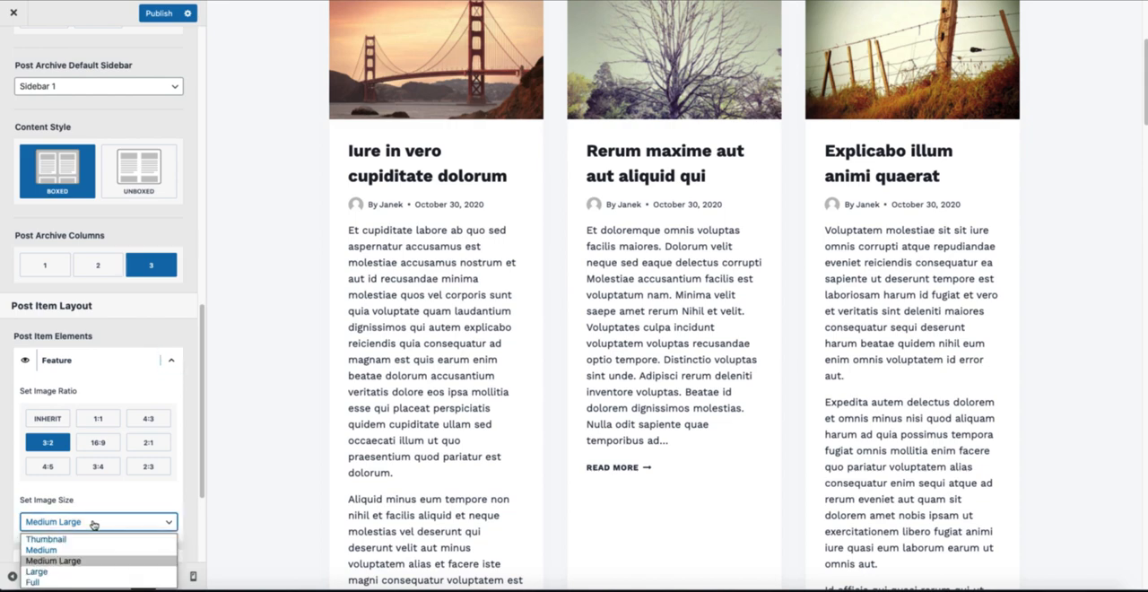
{"action": "scroll", "coordinate": [94, 525], "scroll_direction": "down", "scroll_amount": 3}
{"action": "left_click", "coordinate": [77, 394]}
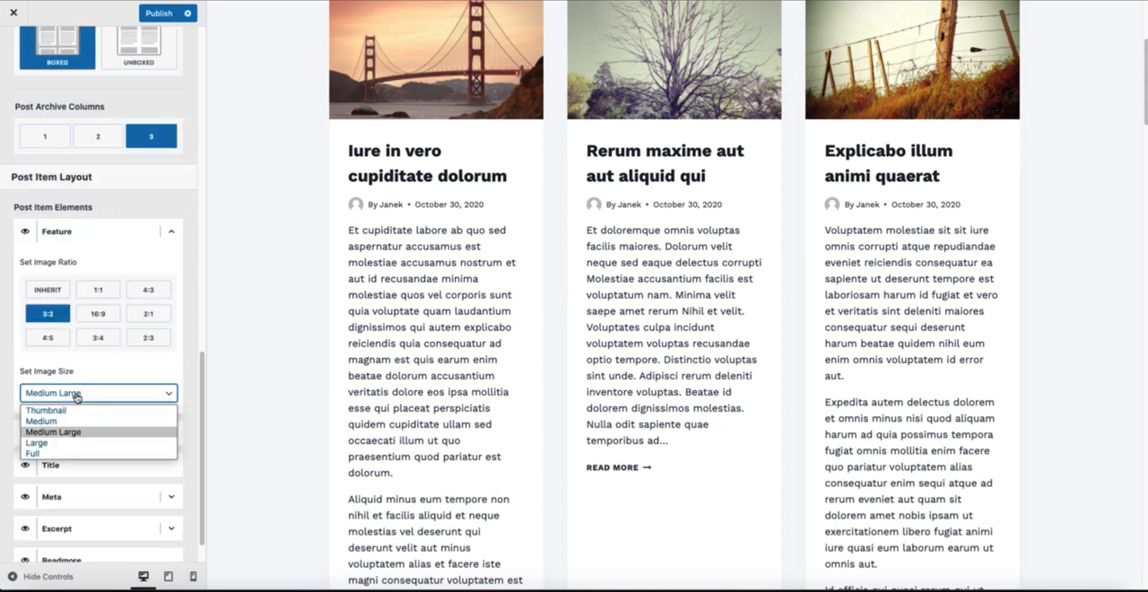
{"action": "left_click", "coordinate": [87, 388]}
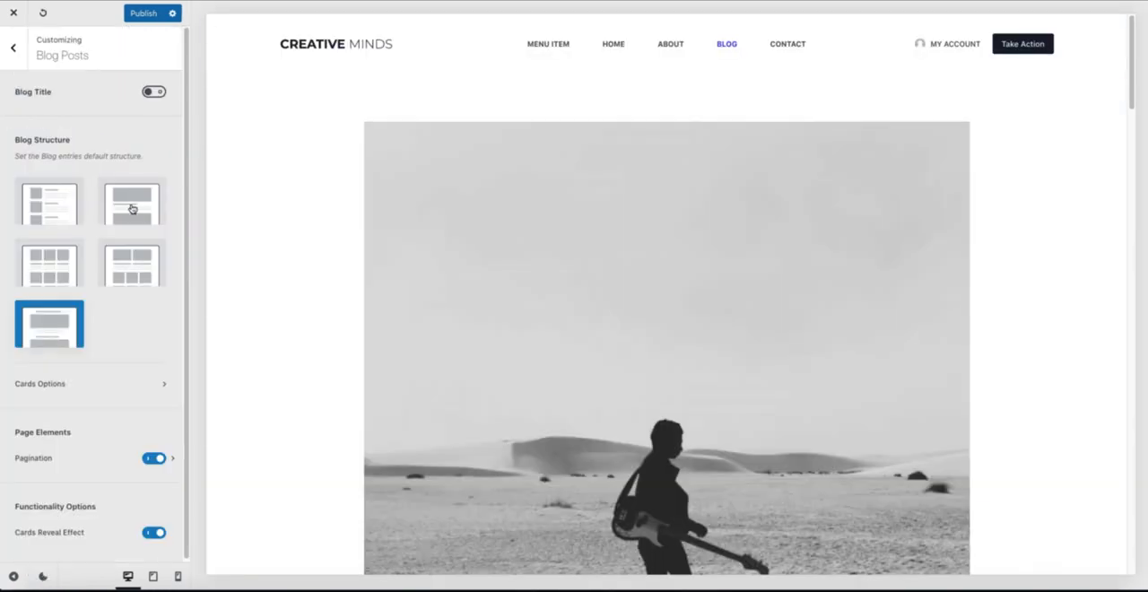
Step: Switch to the Blocksy customizer, set the blog structure to Grid and open the Cards Options
{"action": "left_click", "coordinate": [42, 267]}
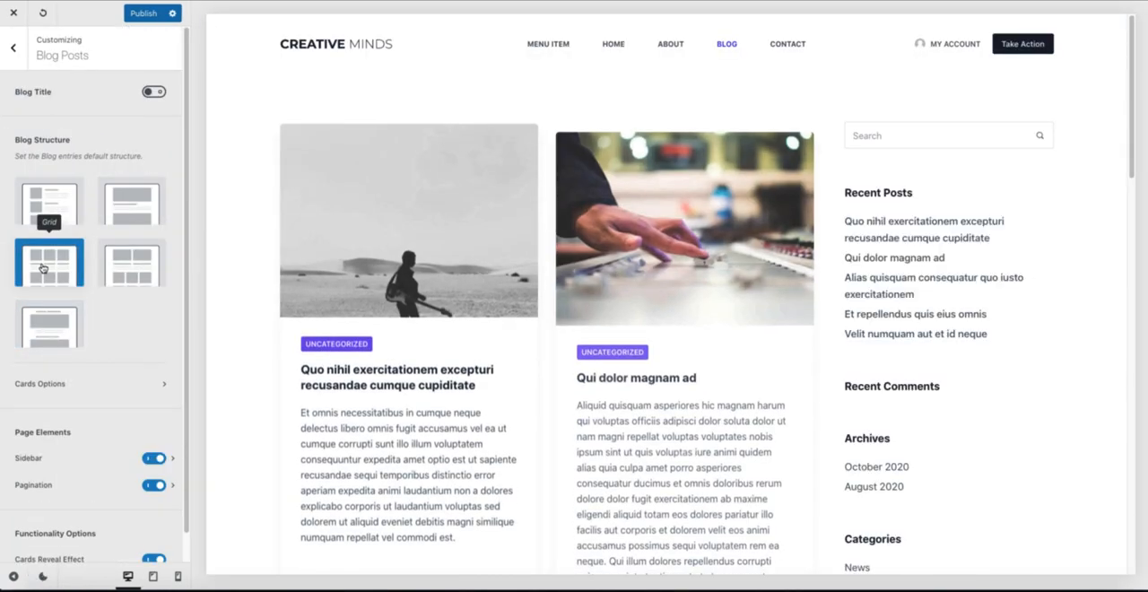
{"action": "scroll", "coordinate": [91, 342], "scroll_direction": "down", "scroll_amount": 1}
{"action": "left_click", "coordinate": [91, 360]}
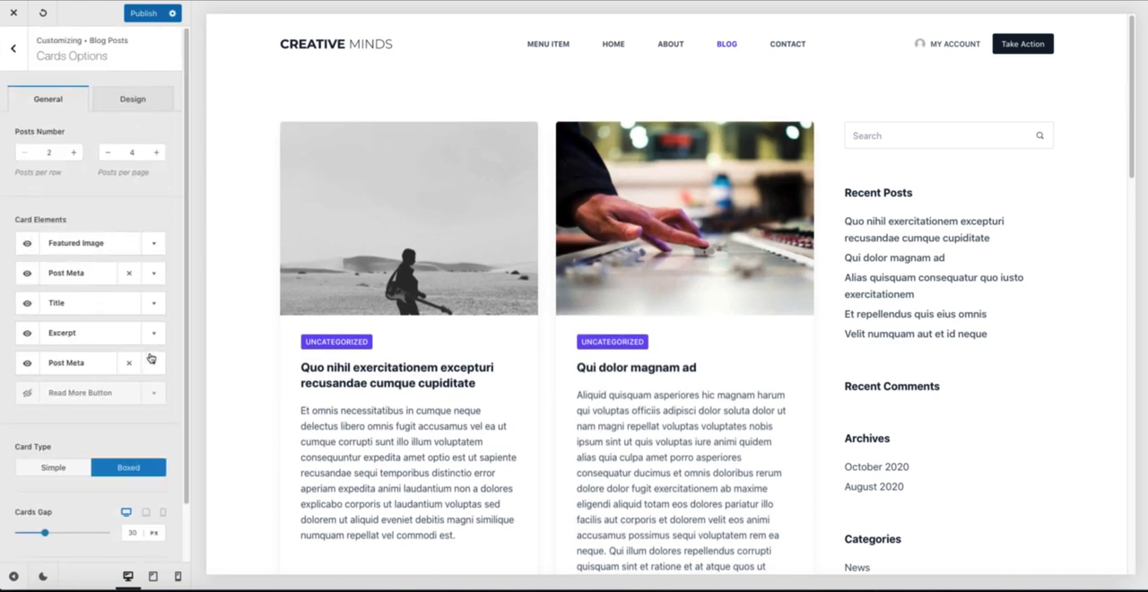
Step: Move the upper Post Meta card element below the Title and hide it
{"action": "left_click_drag", "start_coordinate": [56, 272], "coordinate": [57, 303]}
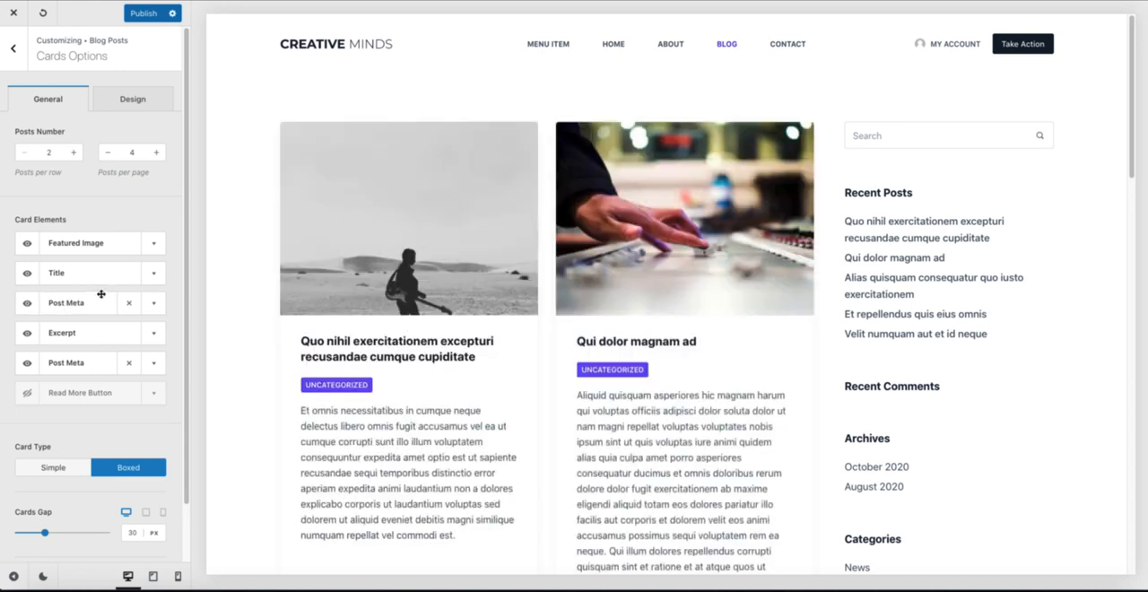
{"action": "left_click", "coordinate": [28, 305]}
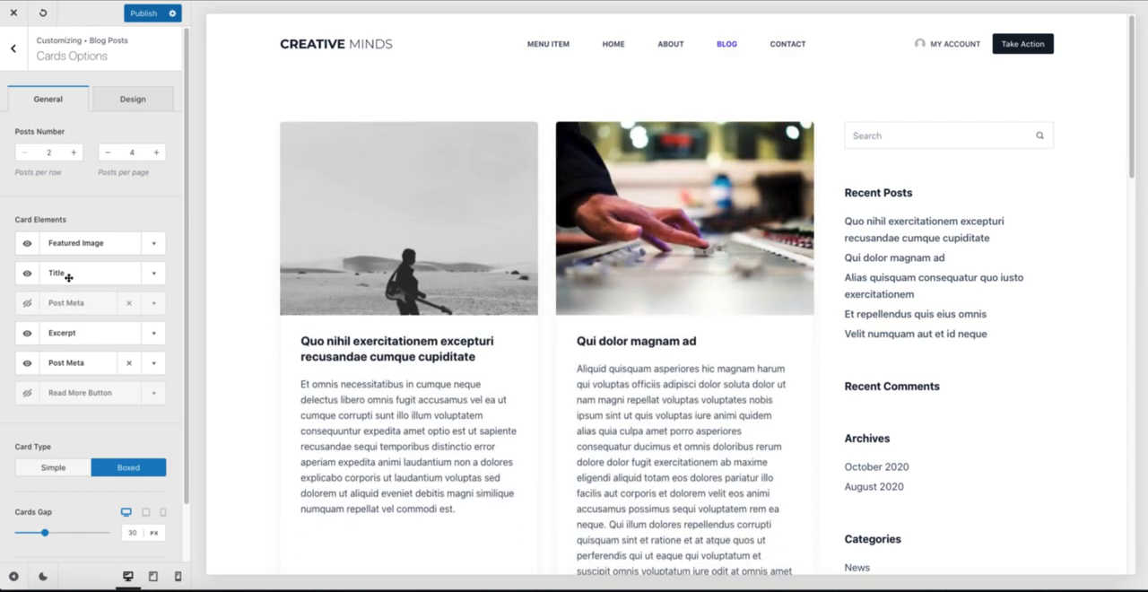
{"action": "scroll", "coordinate": [108, 269], "scroll_direction": "down", "scroll_amount": 1}
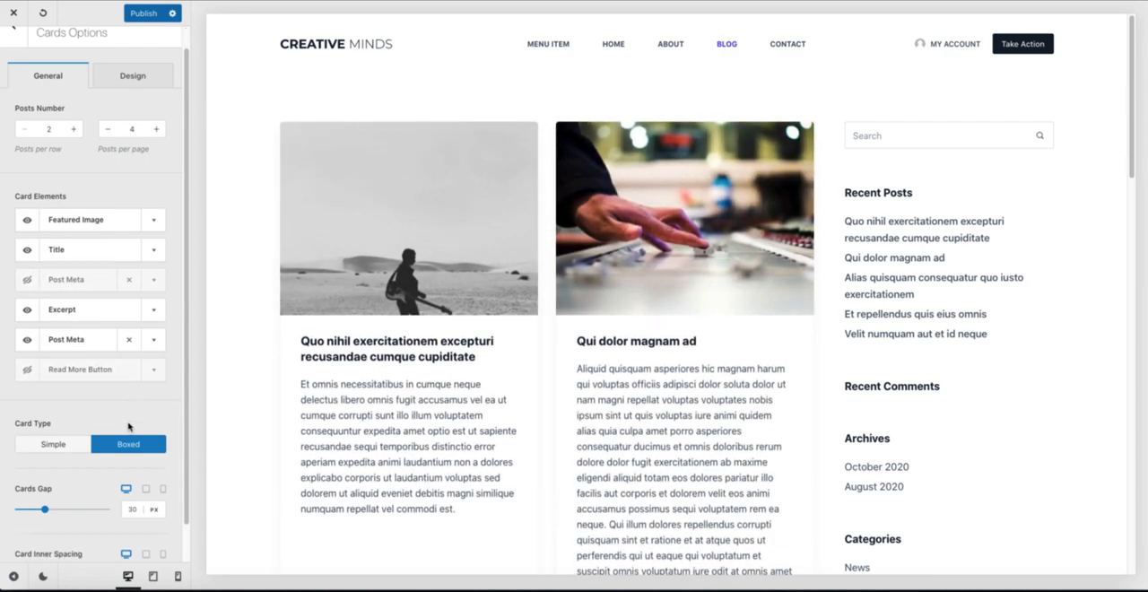
{"action": "scroll", "coordinate": [126, 206], "scroll_direction": "up", "scroll_amount": 1}
{"action": "left_click", "coordinate": [146, 152]}
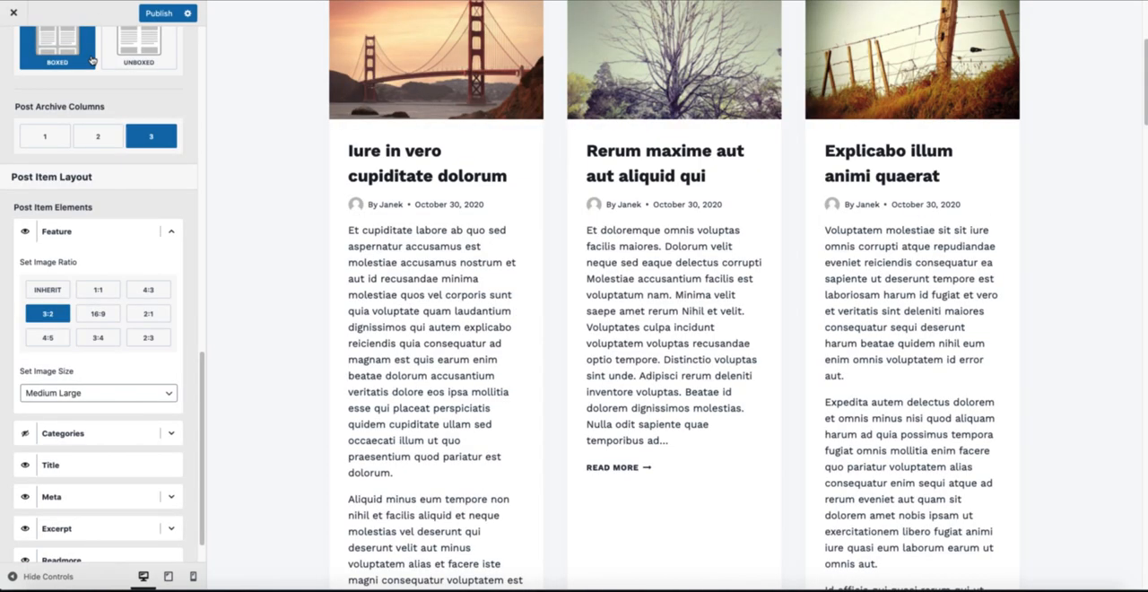
Step: Return to the Kadence customizer, load the post "Iure in vero cupiditate dolorum" in the preview and open the Single Post Layout settings
{"action": "scroll", "coordinate": [108, 359], "scroll_direction": "up", "scroll_amount": 5}
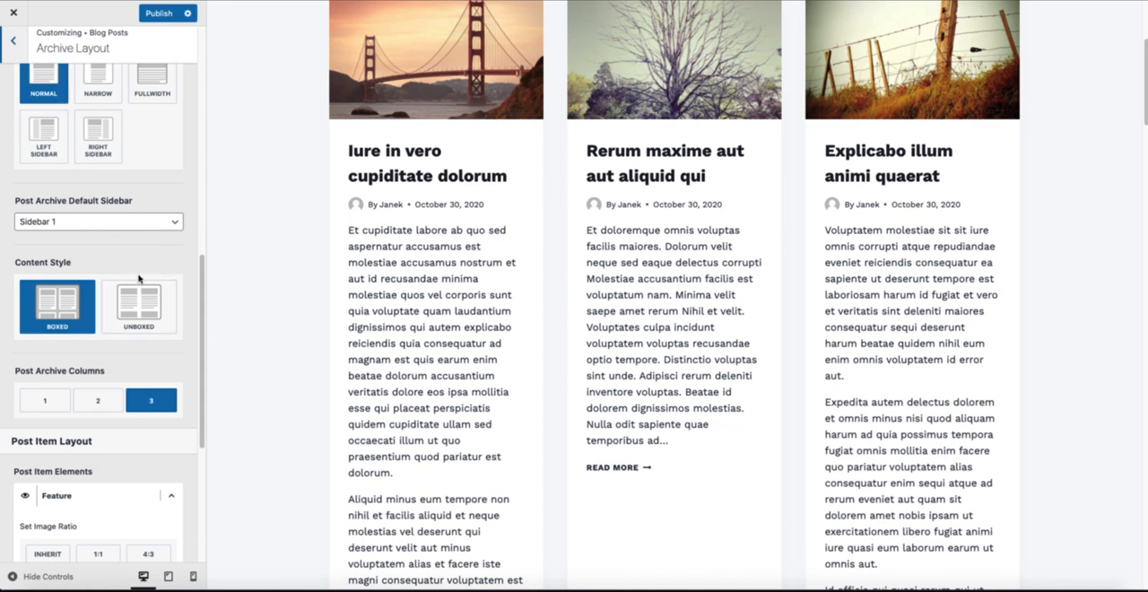
{"action": "scroll", "coordinate": [139, 279], "scroll_direction": "up", "scroll_amount": 10}
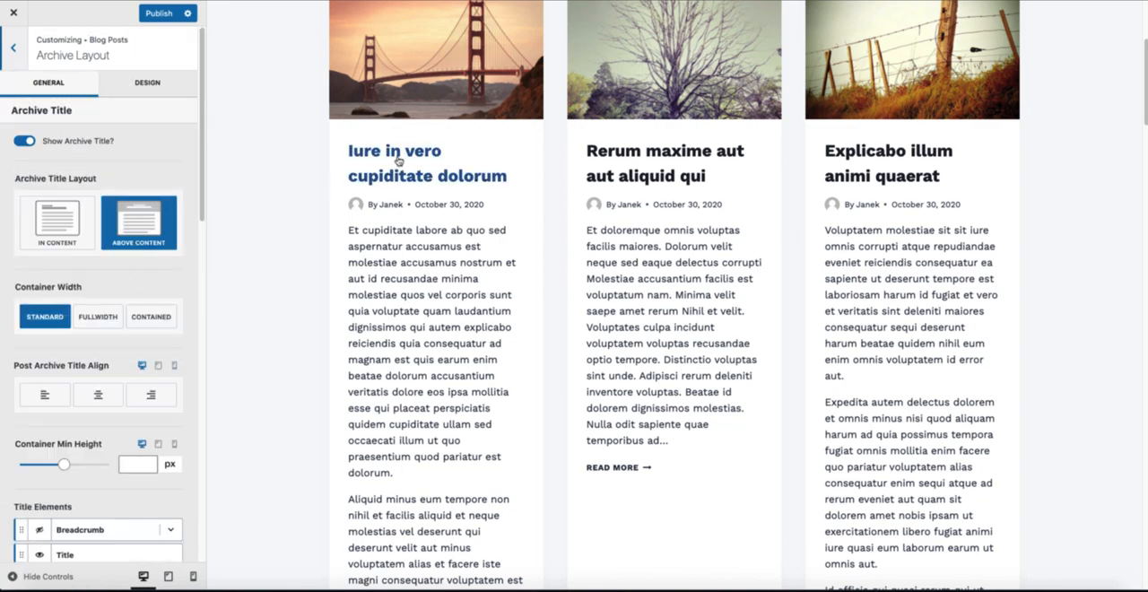
{"action": "left_click", "coordinate": [398, 160]}
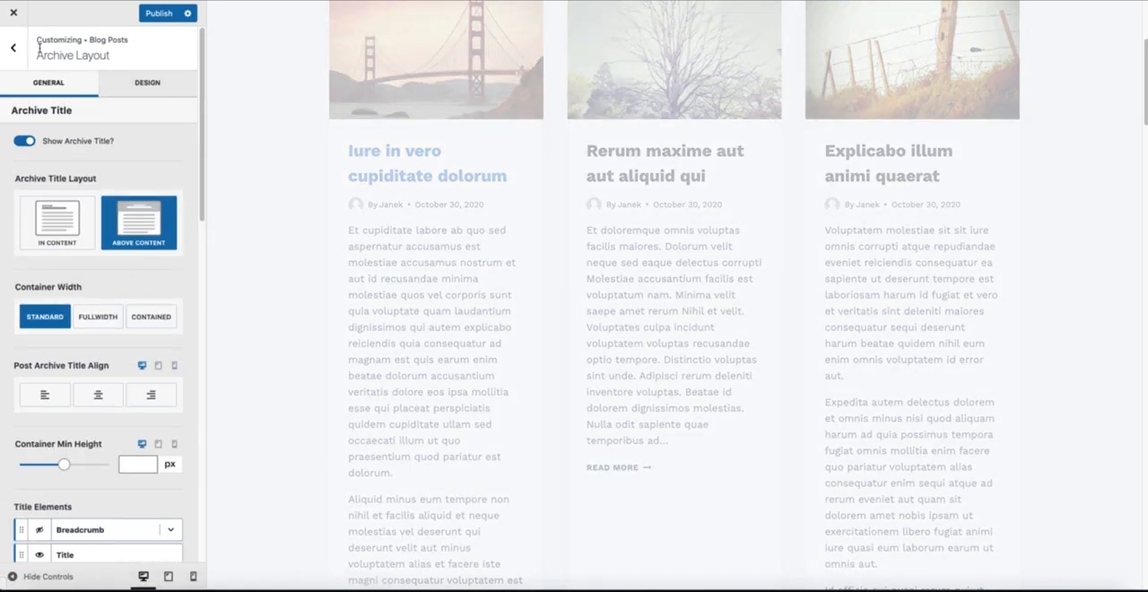
{"action": "left_click", "coordinate": [13, 48]}
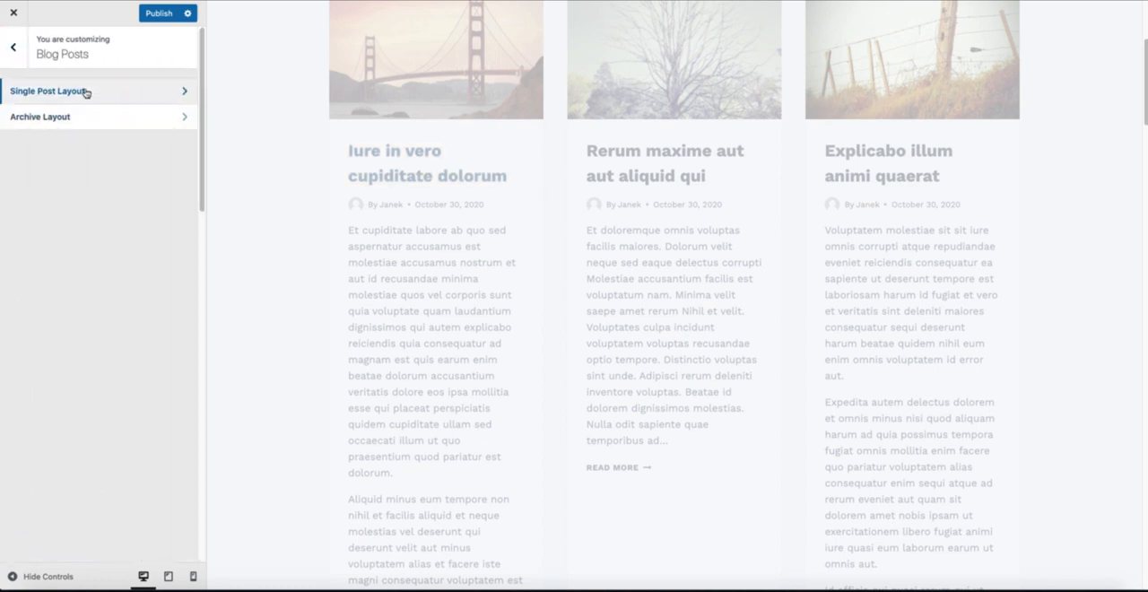
{"action": "left_click", "coordinate": [85, 92]}
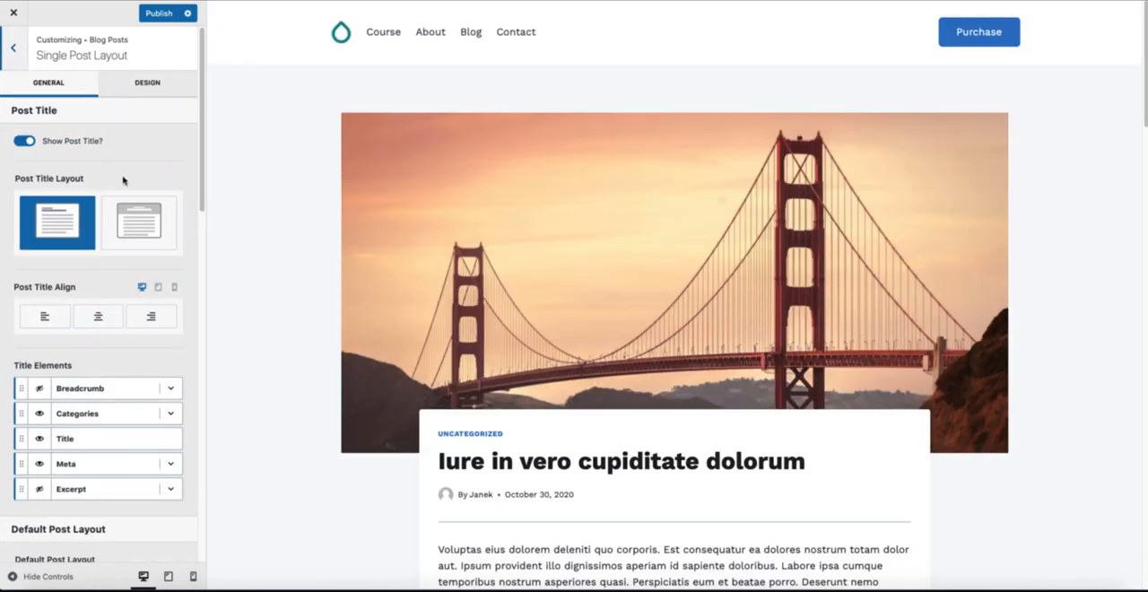
Step: Move Categories below Meta in the single post's Title Elements and hide the Meta element
{"action": "scroll", "coordinate": [431, 272], "scroll_direction": "down", "scroll_amount": 2}
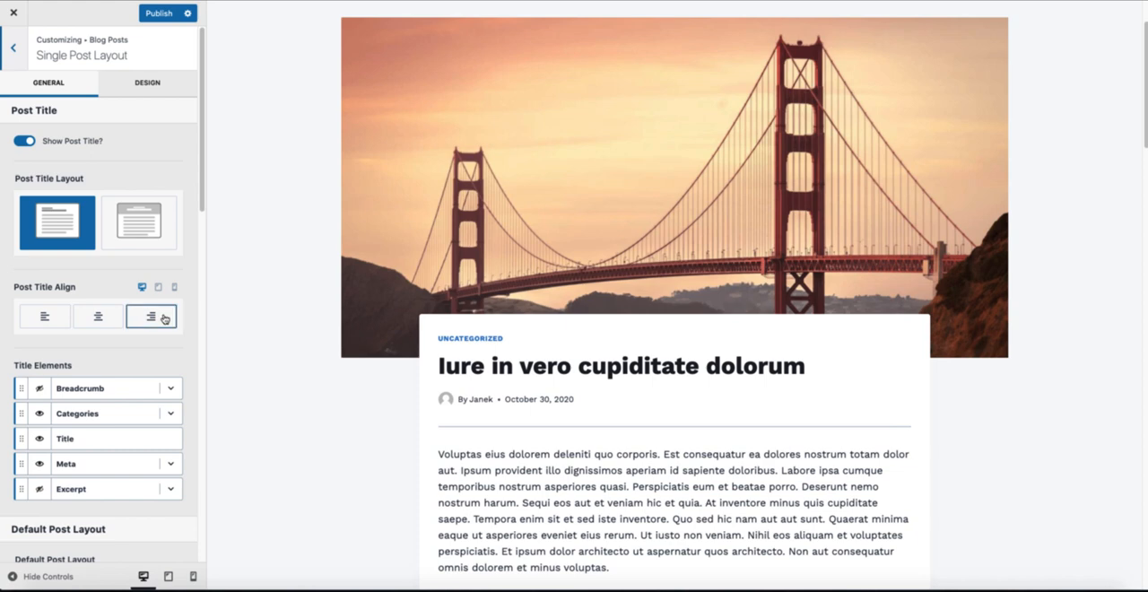
{"action": "scroll", "coordinate": [162, 309], "scroll_direction": "down", "scroll_amount": 3}
{"action": "left_click_drag", "start_coordinate": [21, 266], "coordinate": [21, 312]}
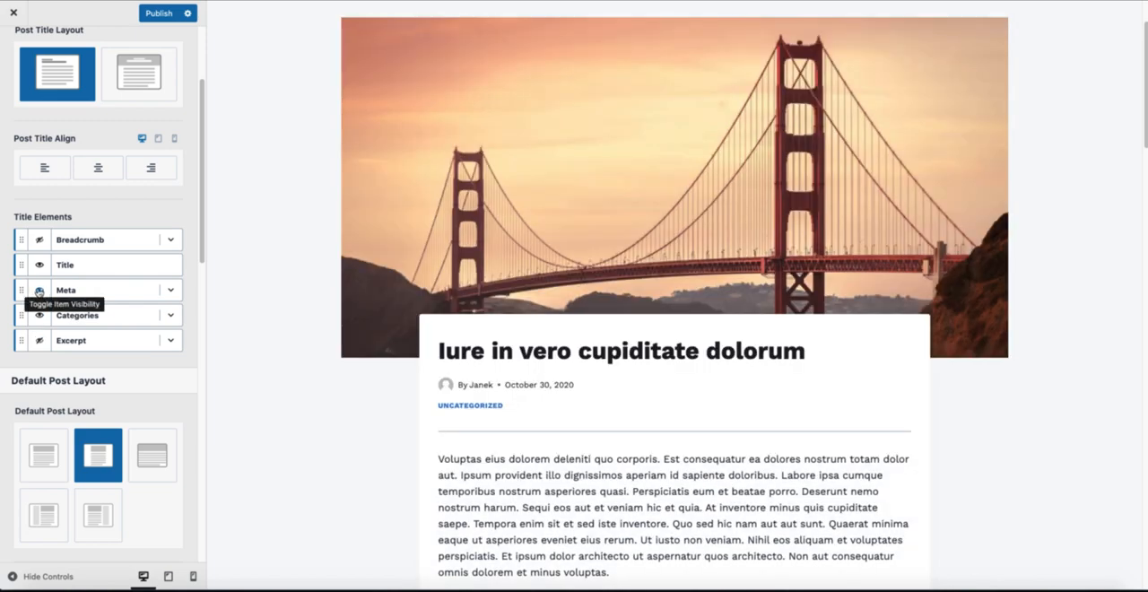
{"action": "left_click", "coordinate": [39, 291]}
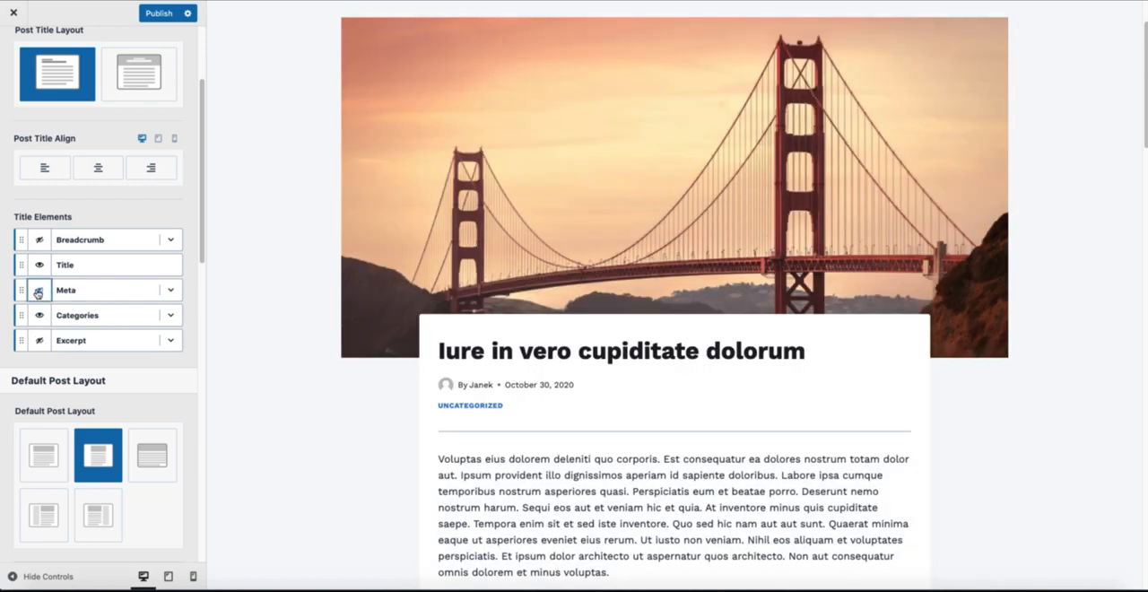
Step: Try the unboxed content style on the single post and restore the boxed style
{"action": "scroll", "coordinate": [39, 292], "scroll_direction": "down", "scroll_amount": 3}
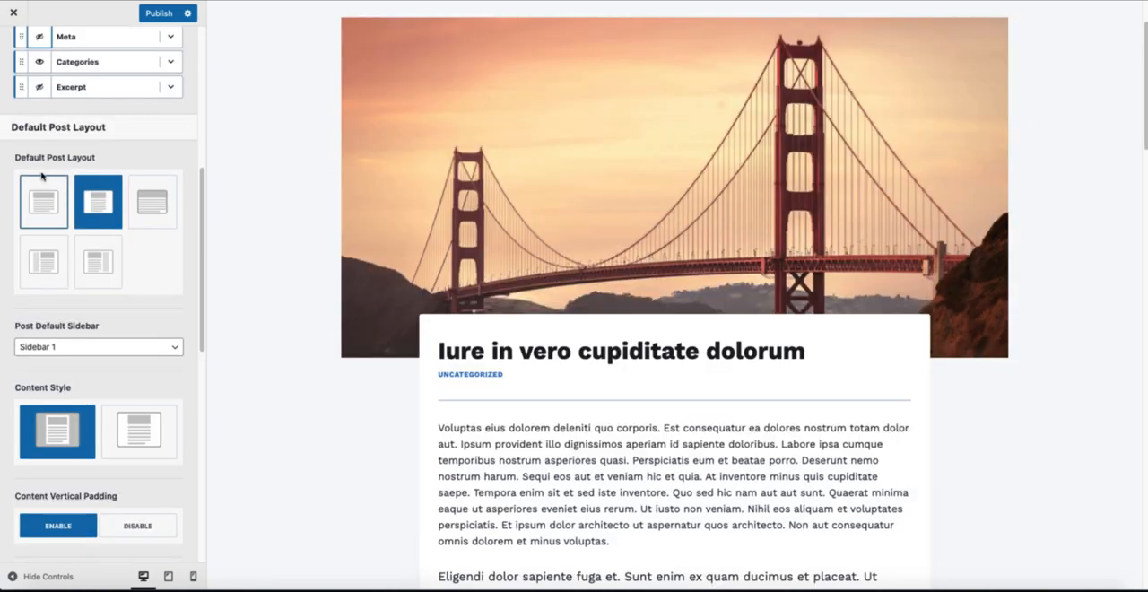
{"action": "scroll", "coordinate": [122, 202], "scroll_direction": "down", "scroll_amount": 2}
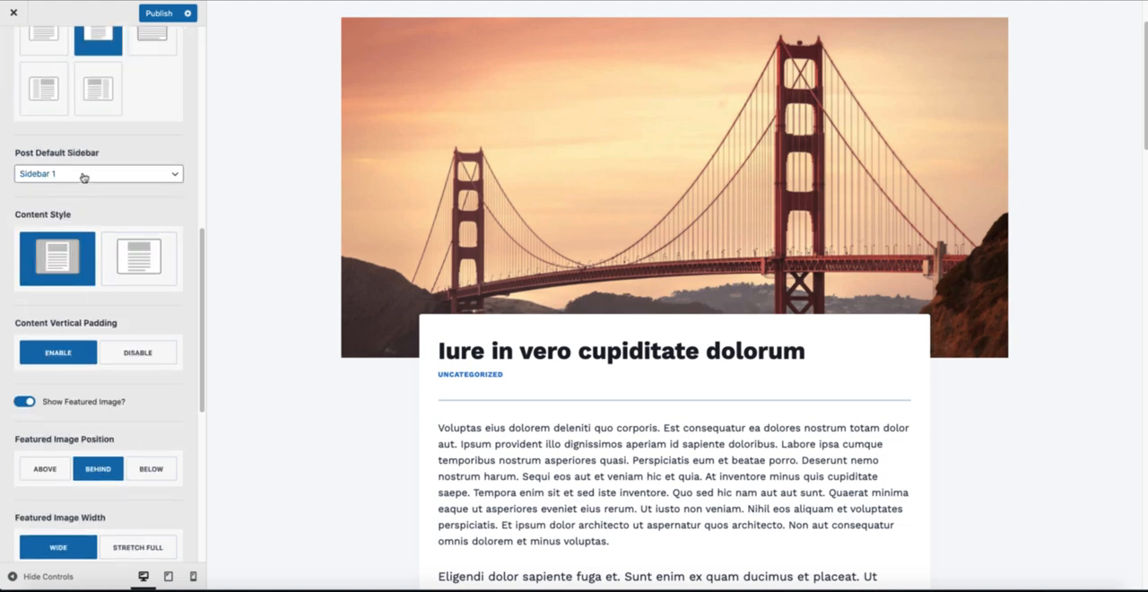
{"action": "left_click", "coordinate": [158, 256]}
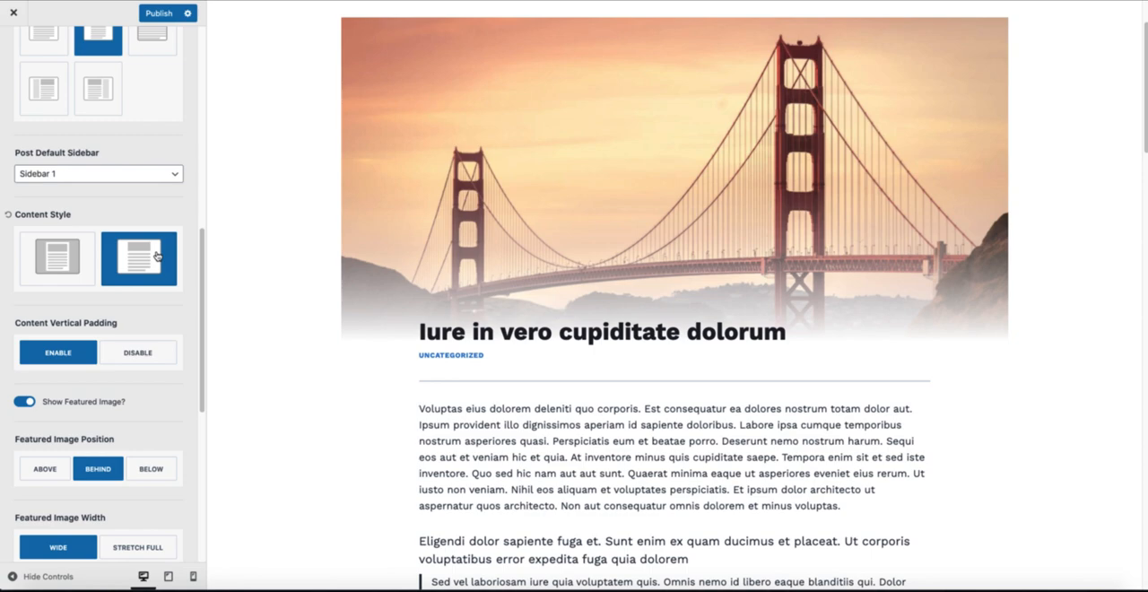
{"action": "left_click", "coordinate": [57, 257]}
Step: Try the Above and Below featured image positions, and settle on Behind with the Stretch Full image width
{"action": "scroll", "coordinate": [57, 257], "scroll_direction": "down", "scroll_amount": 2}
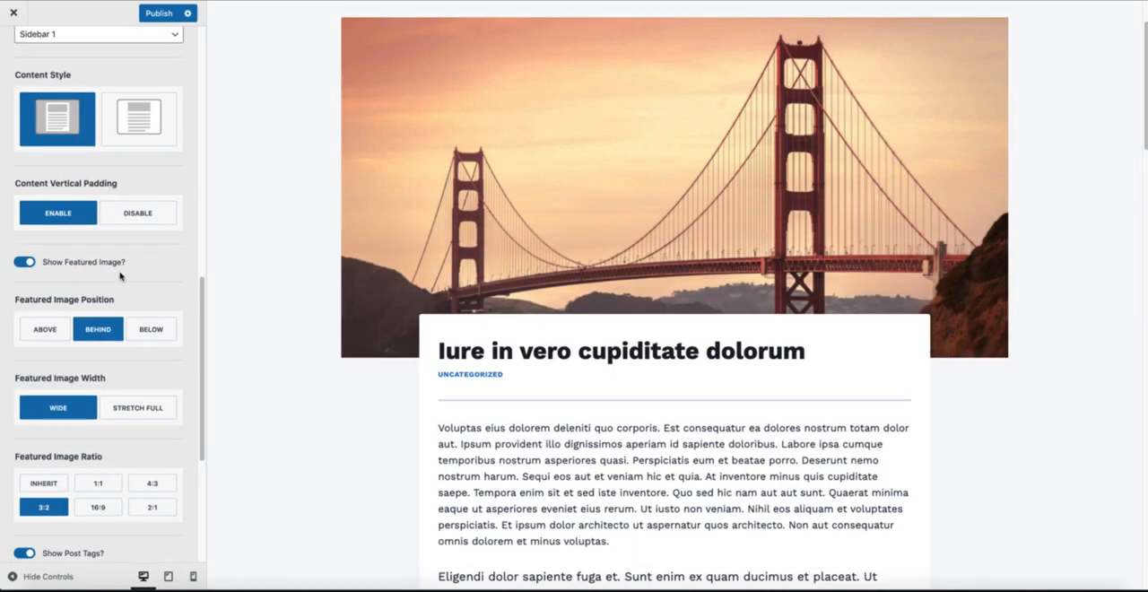
{"action": "left_click", "coordinate": [42, 329]}
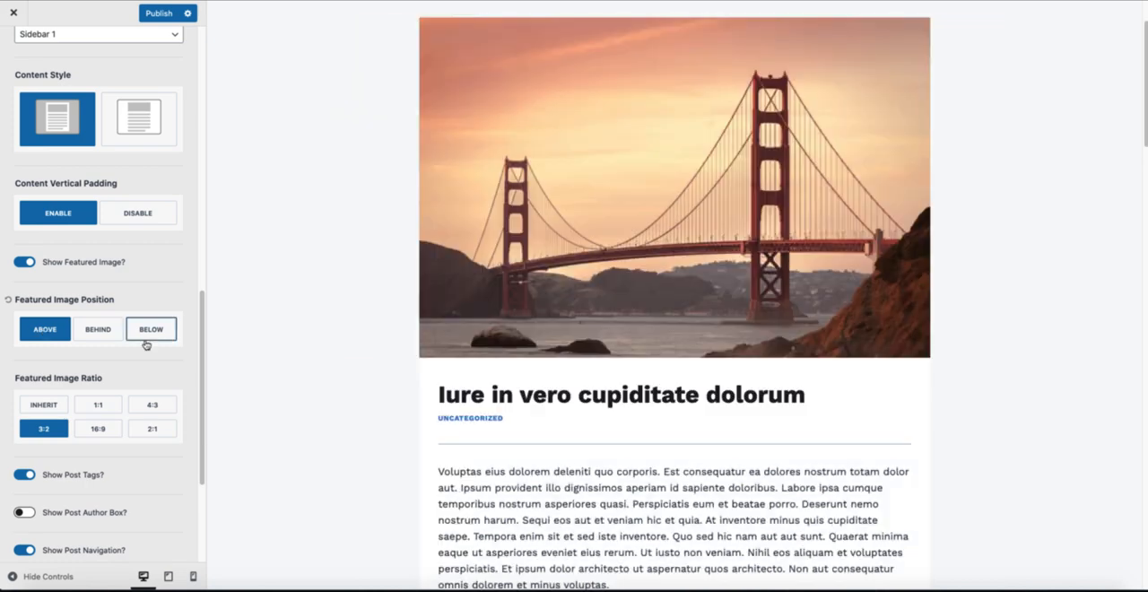
{"action": "left_click", "coordinate": [155, 330]}
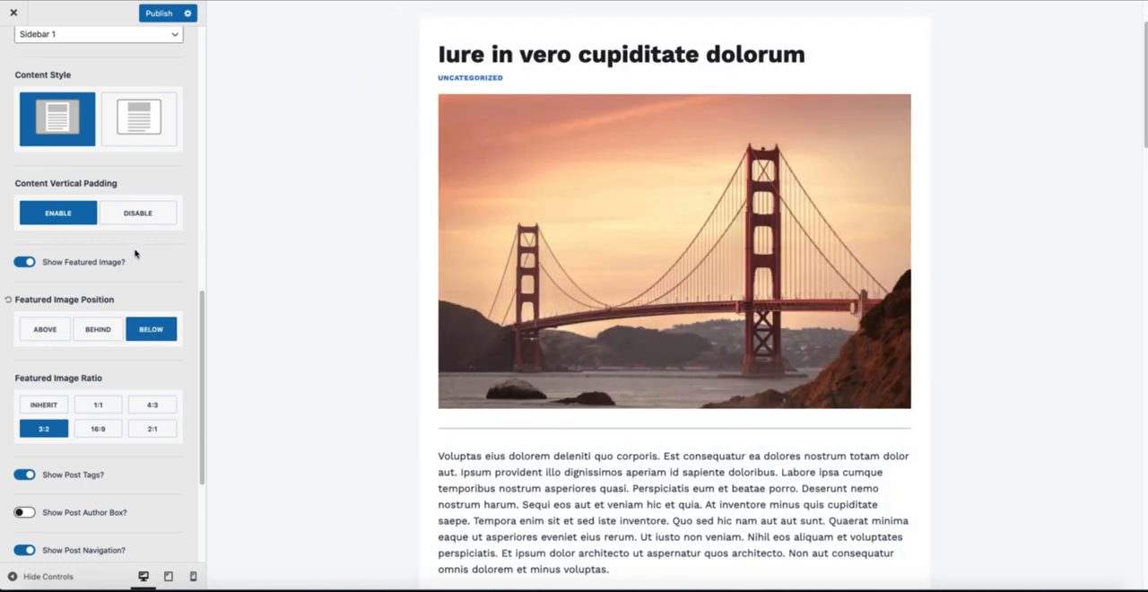
{"action": "left_click", "coordinate": [105, 331]}
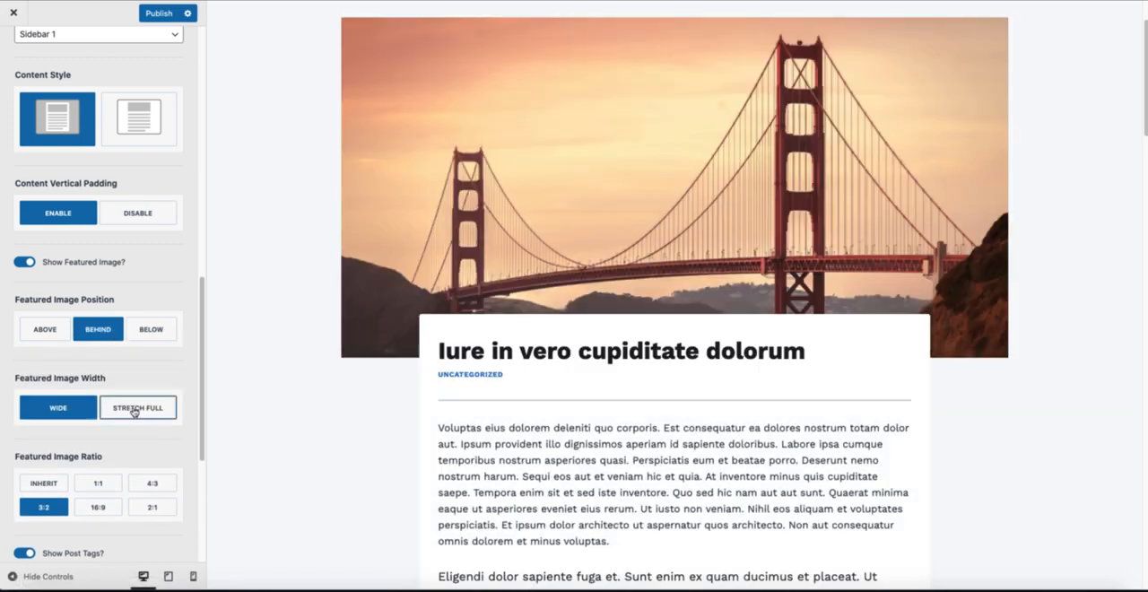
{"action": "left_click", "coordinate": [132, 410]}
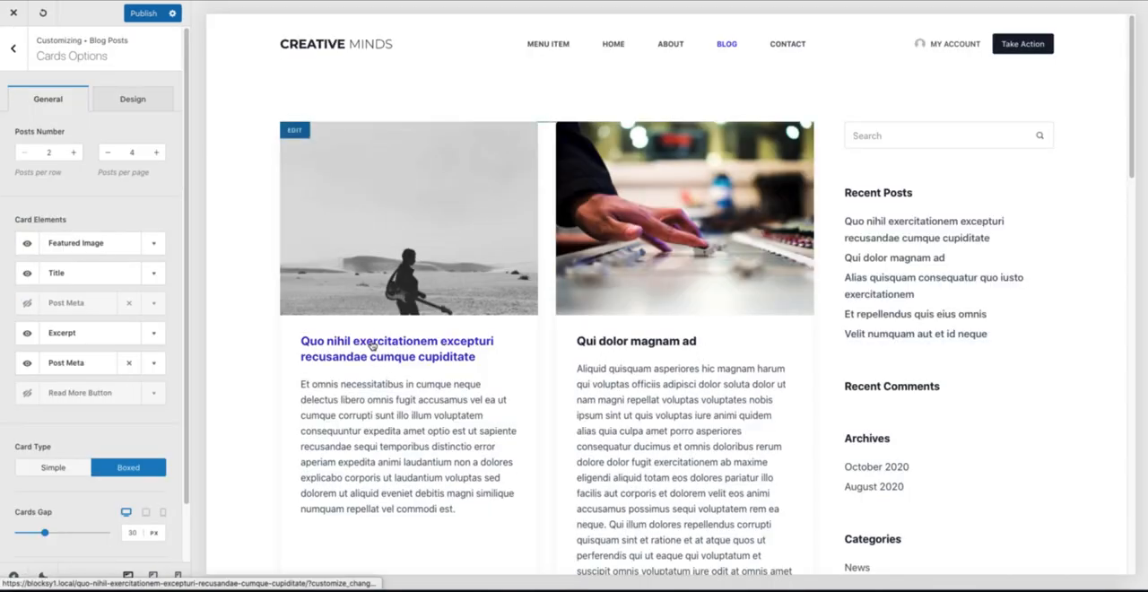
Step: Switch to the Blocksy customizer, load the post "Quo nihil exercitationem excepturi recusandae cumque cupiditate" and open the Single Posts settings
{"action": "left_click", "coordinate": [13, 50]}
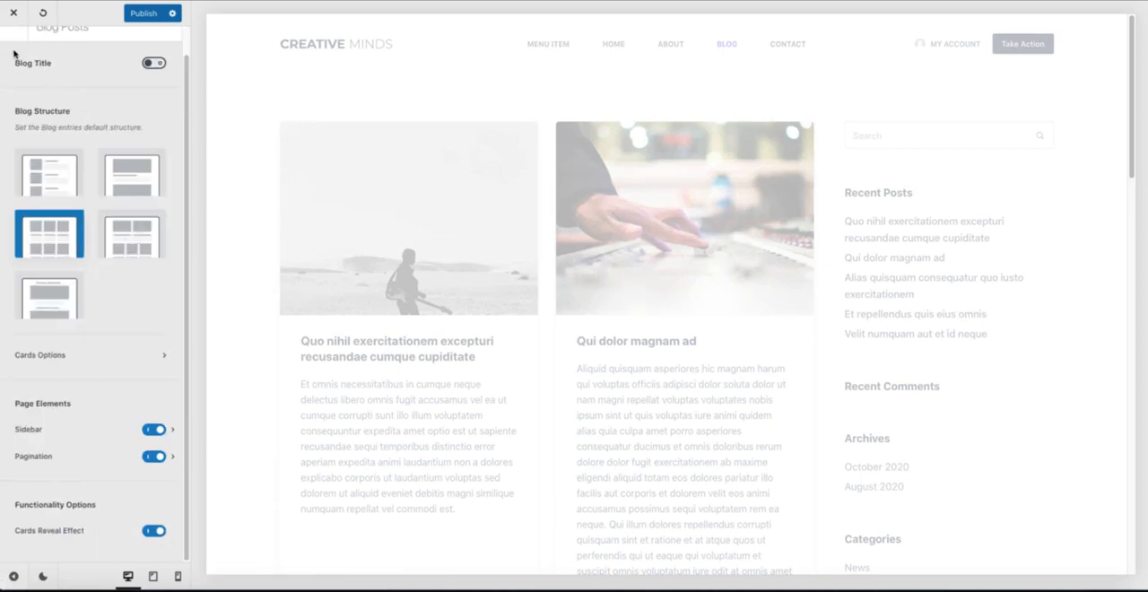
{"action": "left_click", "coordinate": [65, 274]}
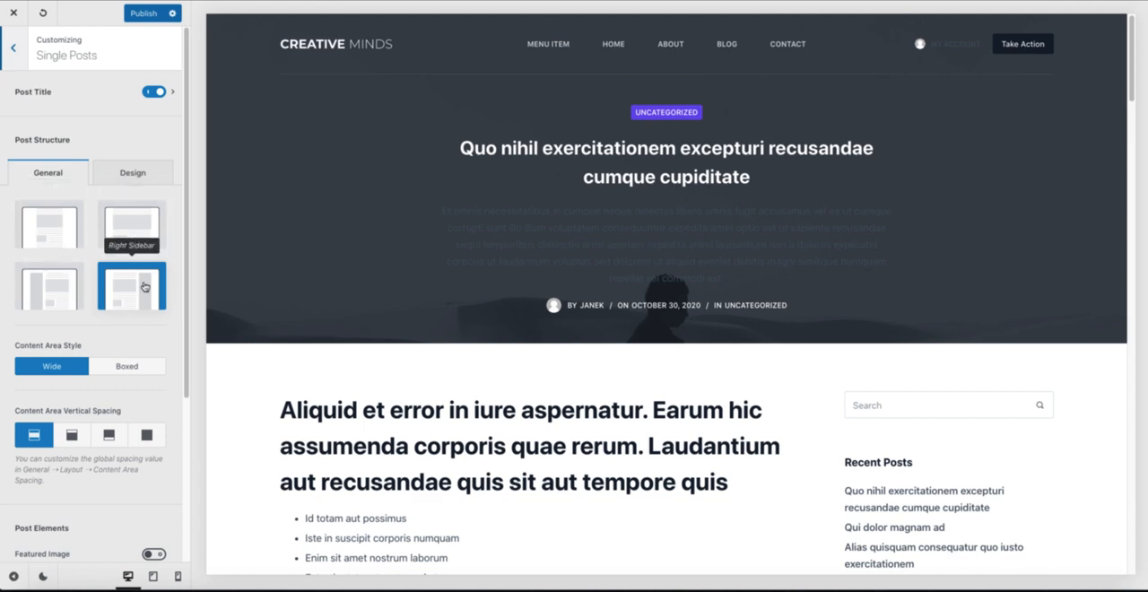
Step: Set the single post's Content Area Style to Boxed and choose the narrow post structure without a sidebar
{"action": "scroll", "coordinate": [135, 296], "scroll_direction": "down", "scroll_amount": 1}
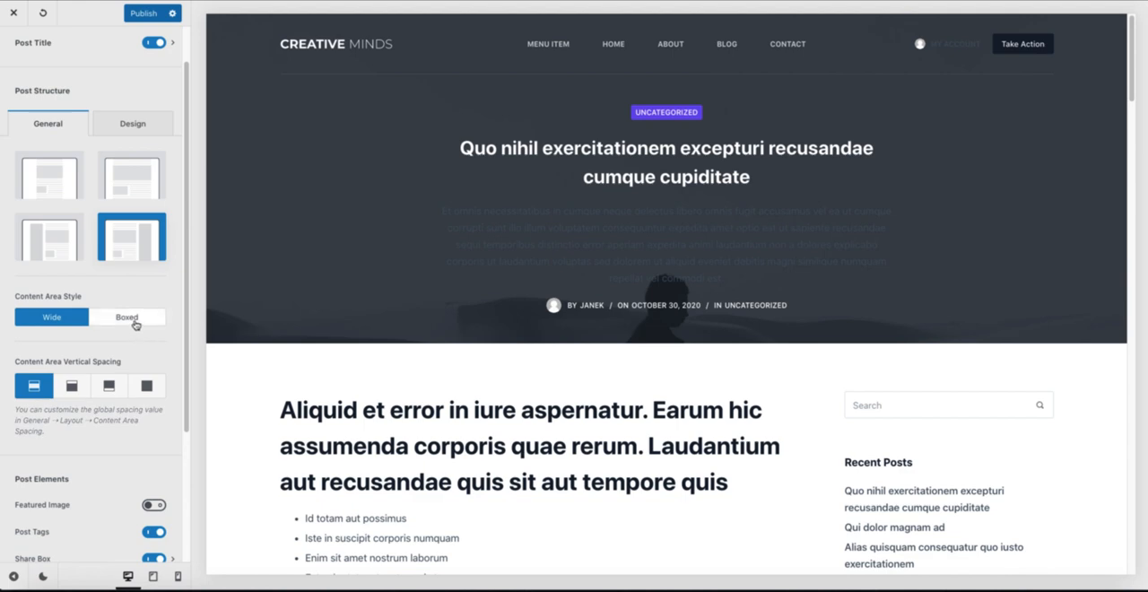
{"action": "left_click", "coordinate": [132, 318]}
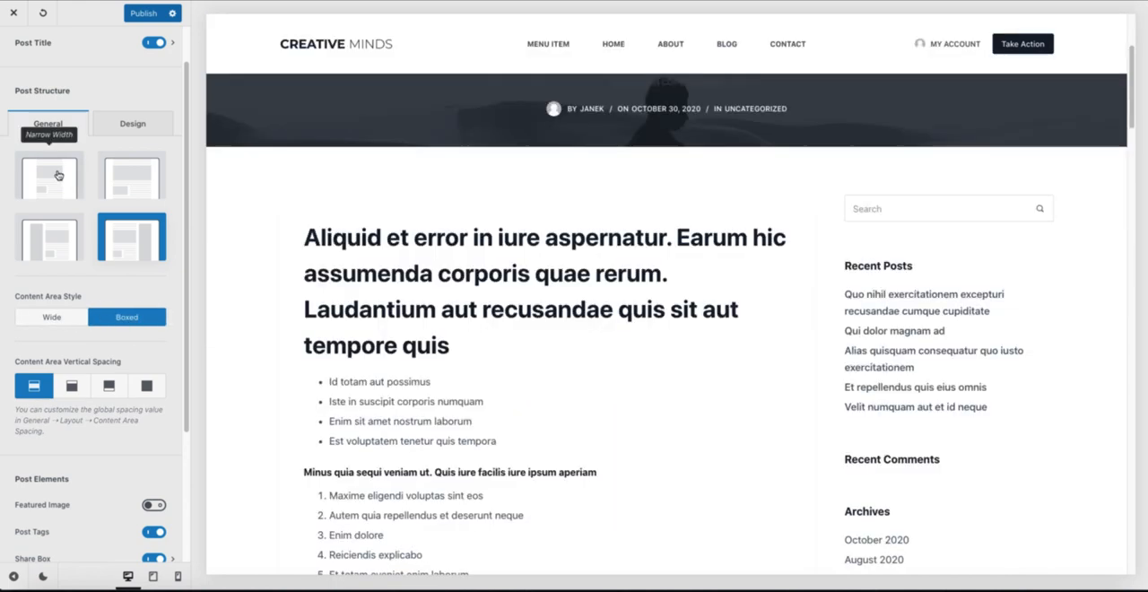
{"action": "left_click", "coordinate": [55, 176]}
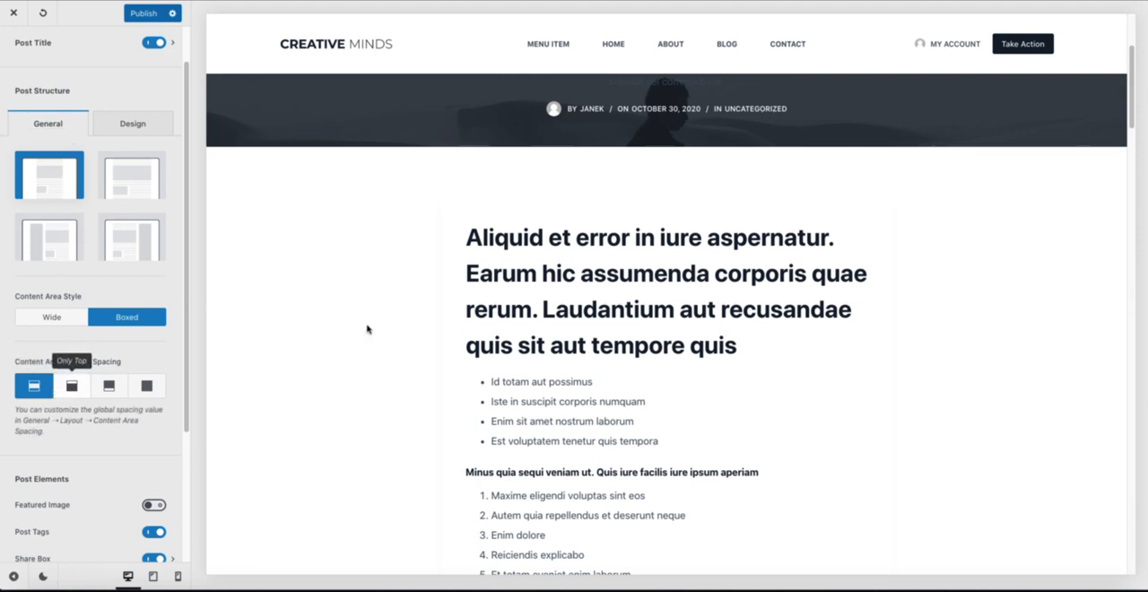
{"action": "scroll", "coordinate": [556, 246], "scroll_direction": "up", "scroll_amount": 2}
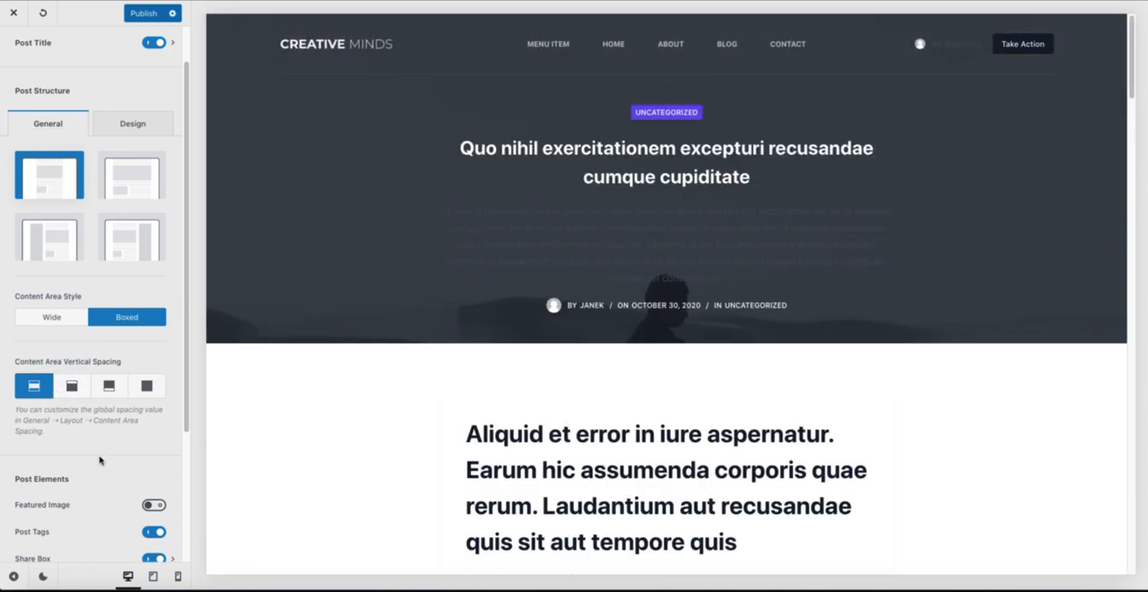
Step: Enable the Featured Image post element and check its image ratio settings before returning to the Single Posts settings
{"action": "scroll", "coordinate": [99, 453], "scroll_direction": "down", "scroll_amount": 2}
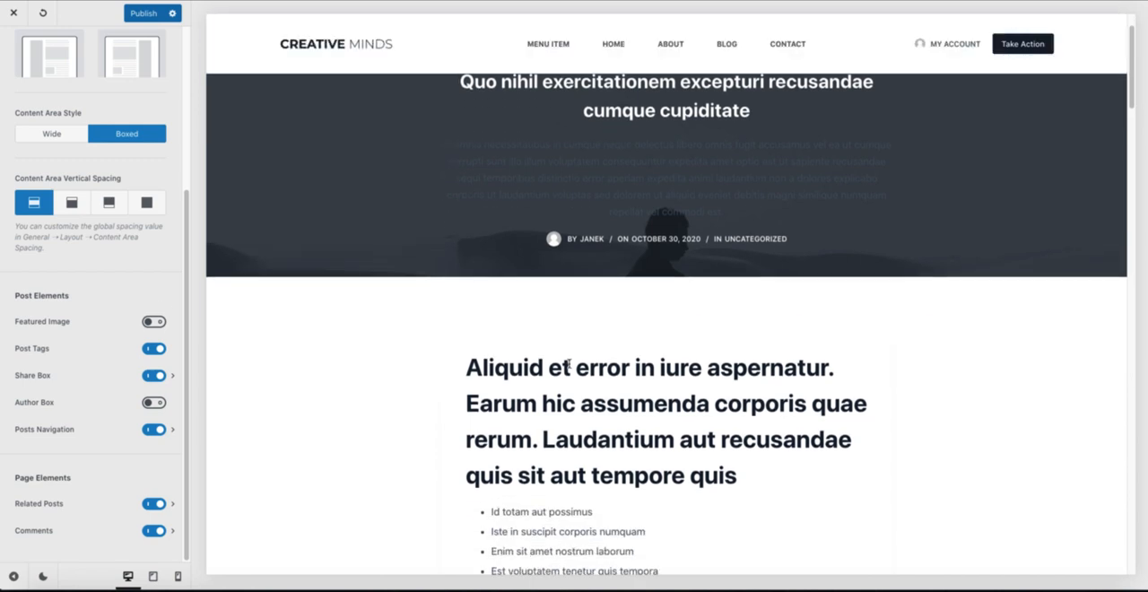
{"action": "left_click", "coordinate": [174, 325]}
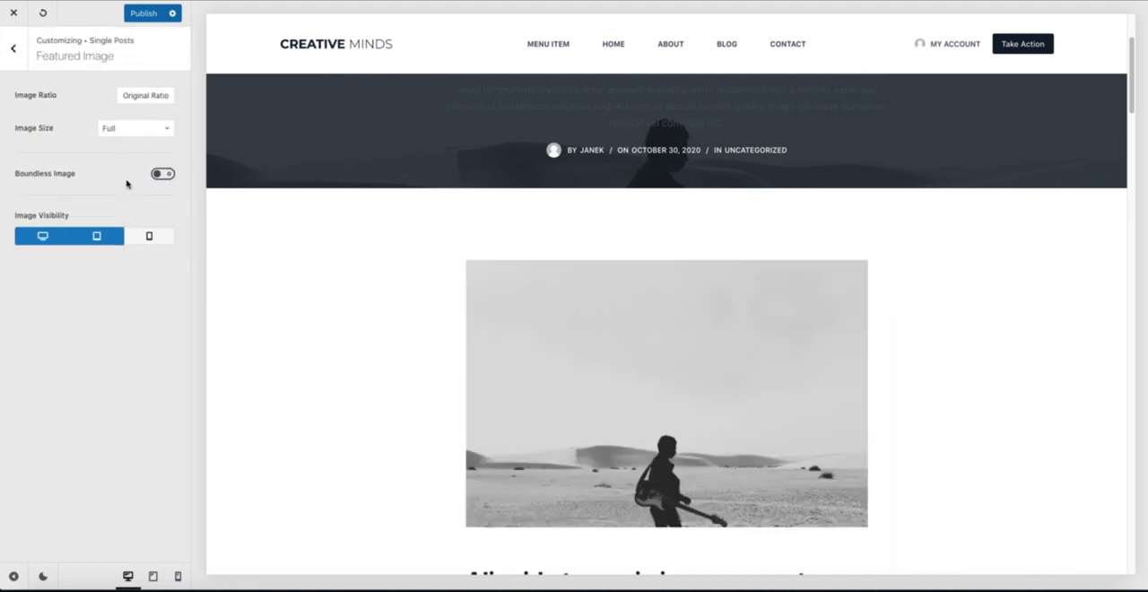
{"action": "left_click", "coordinate": [153, 95]}
{"action": "left_click", "coordinate": [69, 106]}
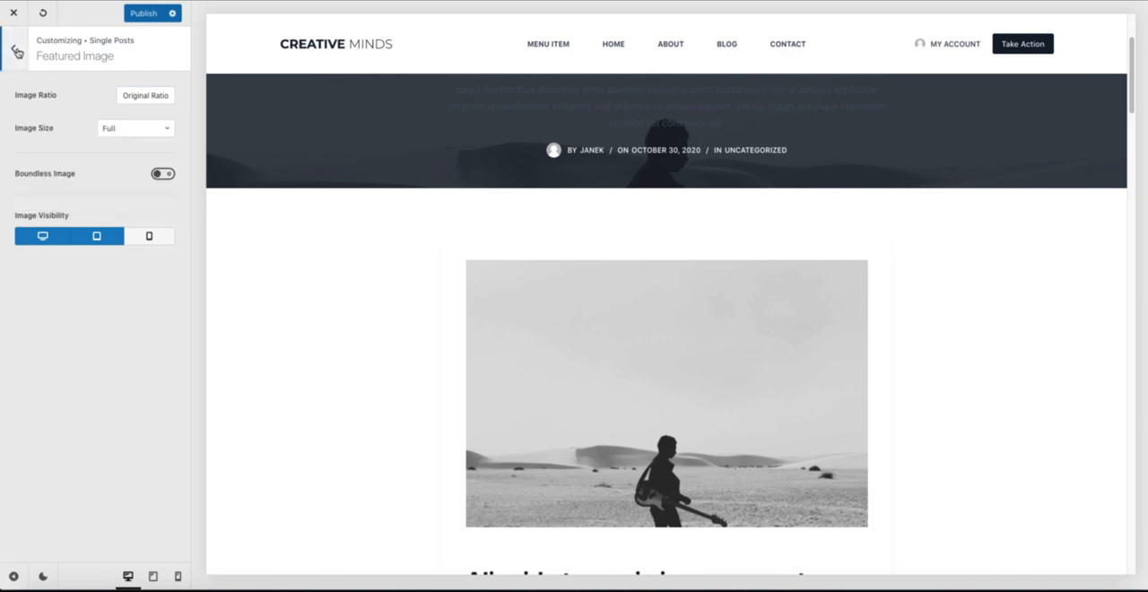
{"action": "left_click", "coordinate": [15, 52]}
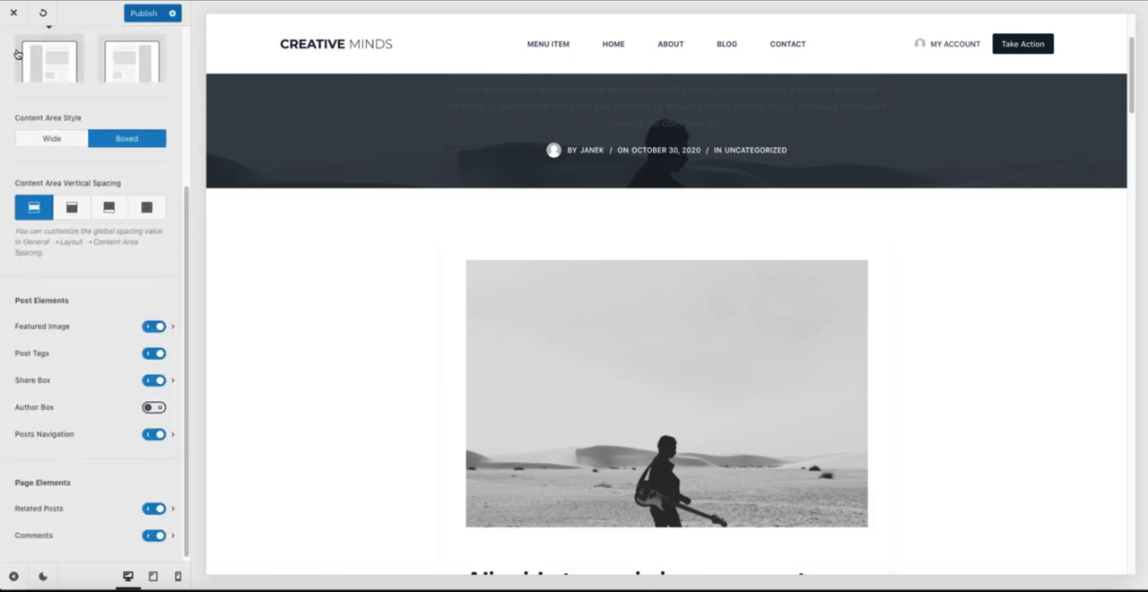
Step: Examine the post's share box, navigation, comments and related posts, and compare them with the post element options in the Kadence customizer
{"action": "scroll", "coordinate": [341, 374], "scroll_direction": "down", "scroll_amount": 20}
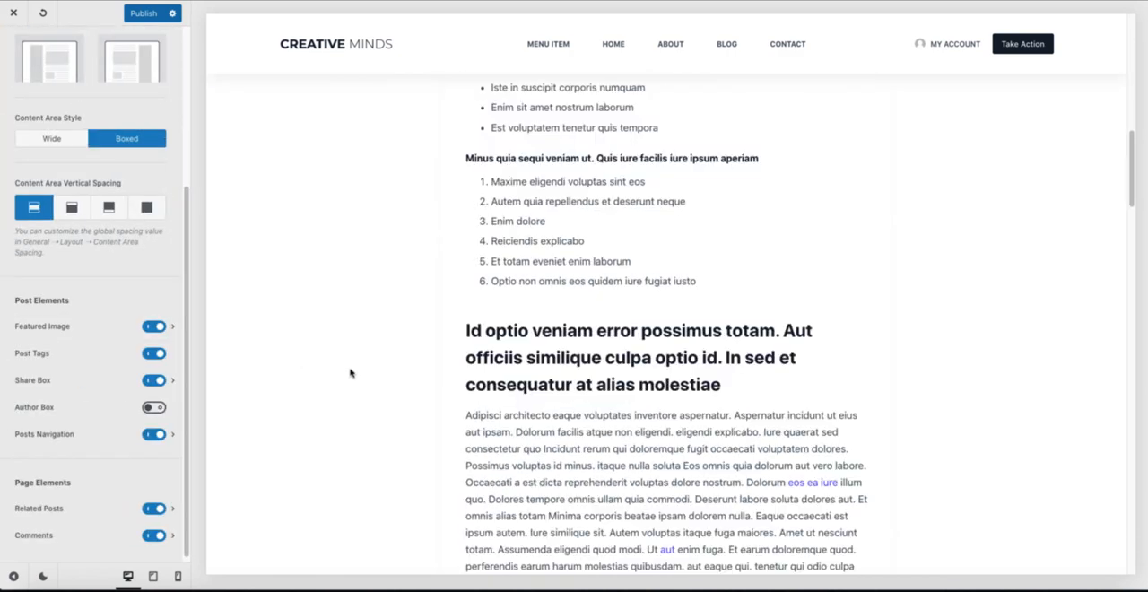
{"action": "scroll", "coordinate": [350, 371], "scroll_direction": "up", "scroll_amount": 15}
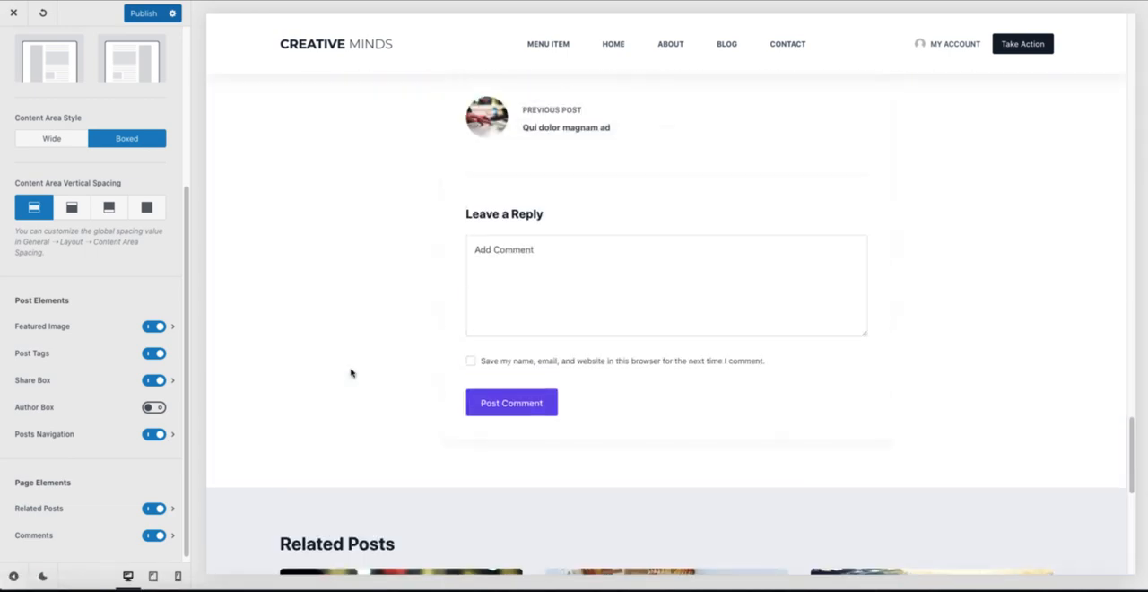
{"action": "scroll", "coordinate": [84, 385], "scroll_direction": "down", "scroll_amount": 1}
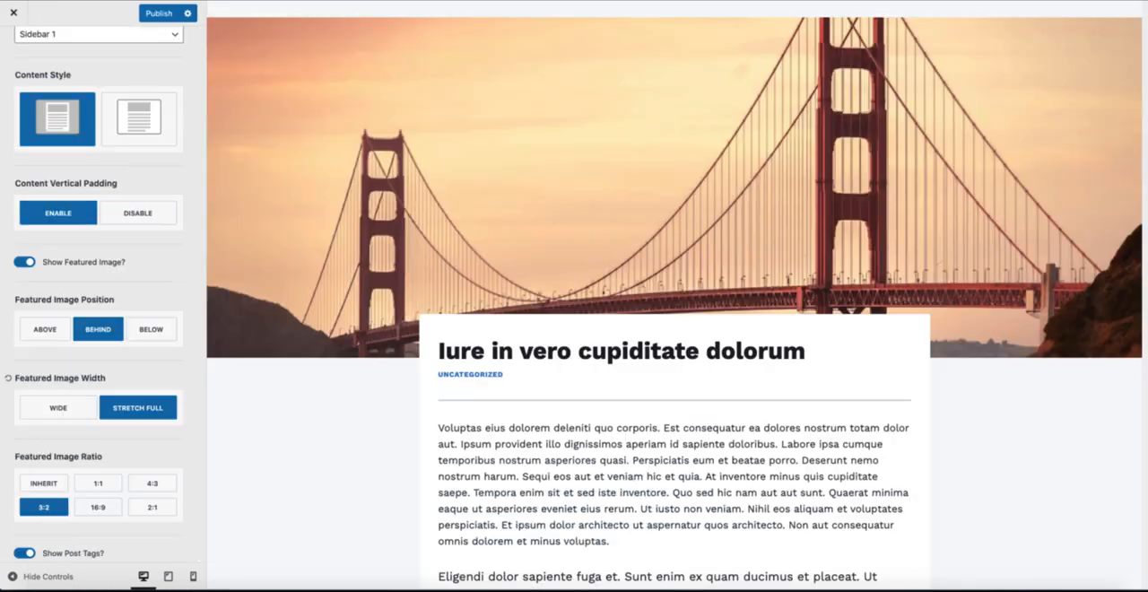
{"action": "scroll", "coordinate": [125, 314], "scroll_direction": "down", "scroll_amount": 5}
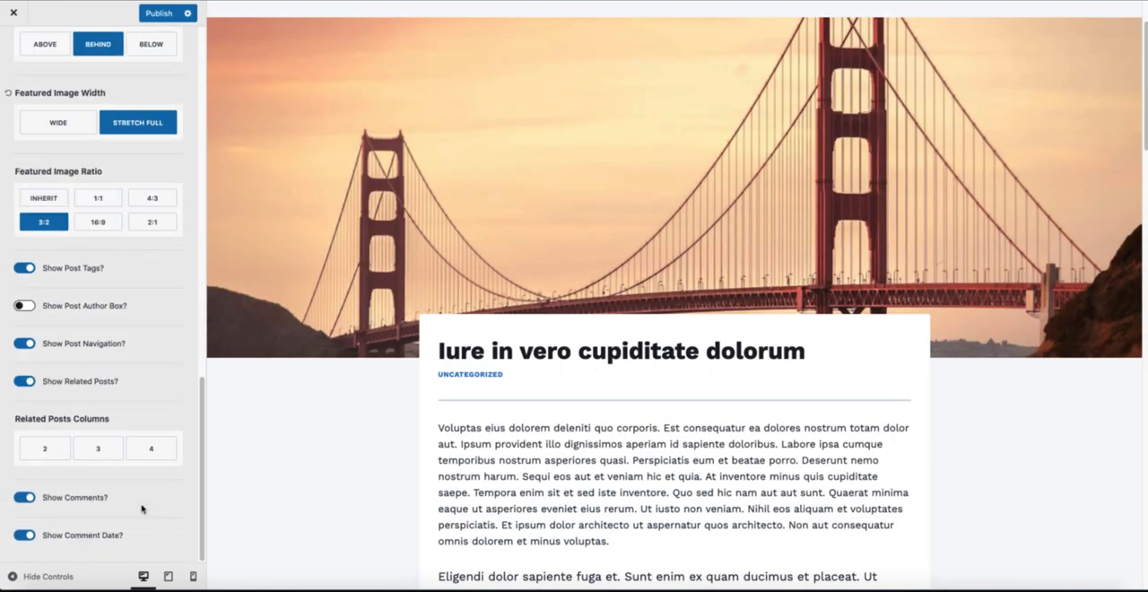
Step: Return to the Blocksy customizer, load the Shop page in the preview and open the WooCommerce General settings
{"action": "scroll", "coordinate": [148, 180], "scroll_direction": "up", "scroll_amount": 10}
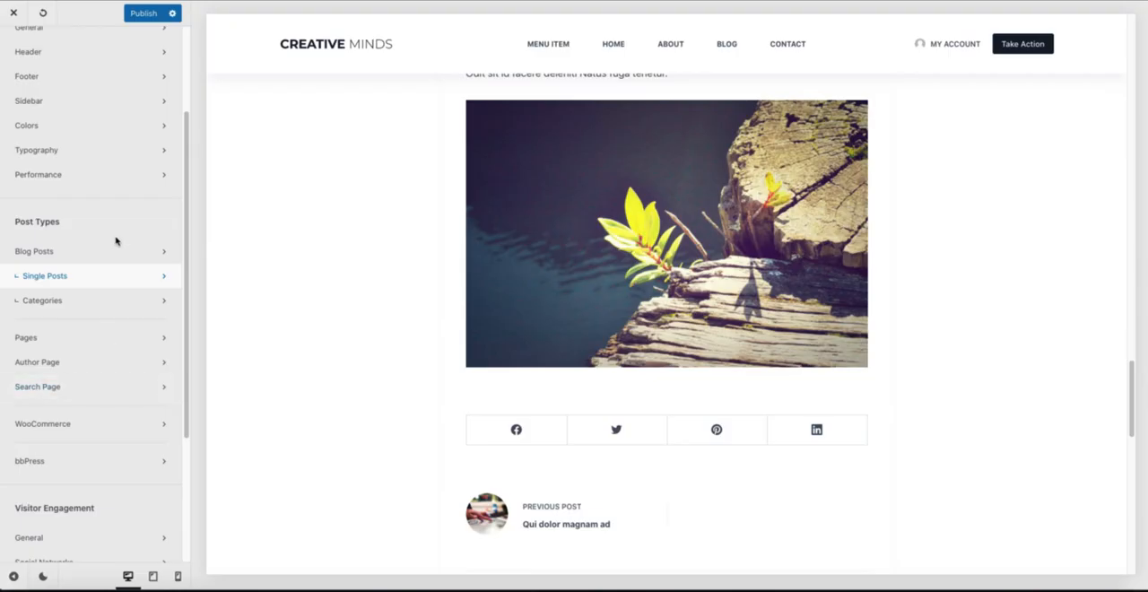
{"action": "left_click", "coordinate": [59, 427]}
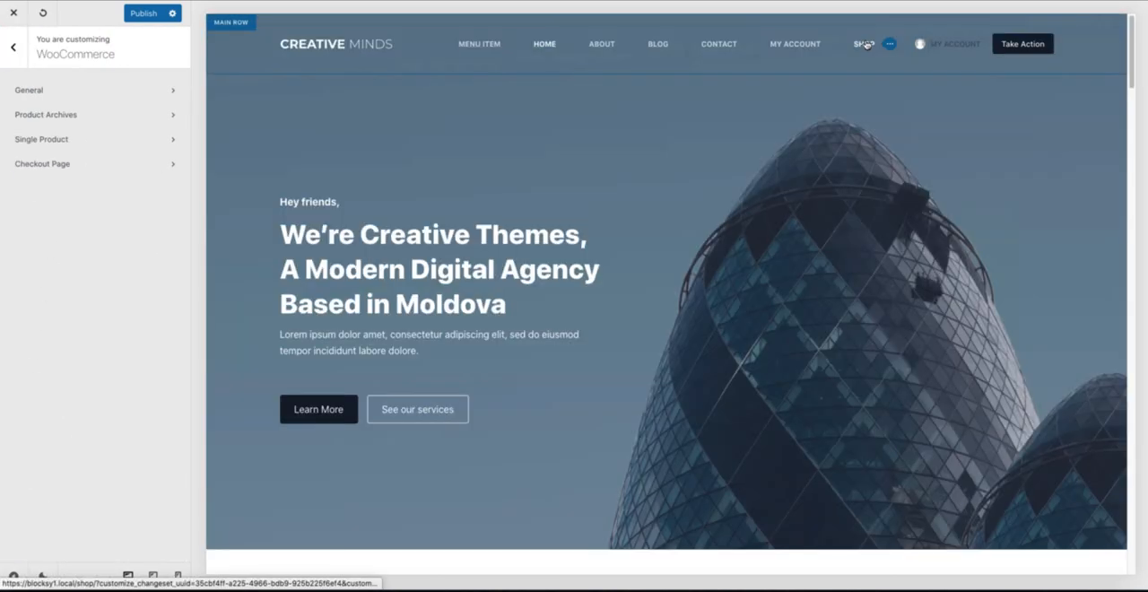
{"action": "left_click", "coordinate": [866, 44]}
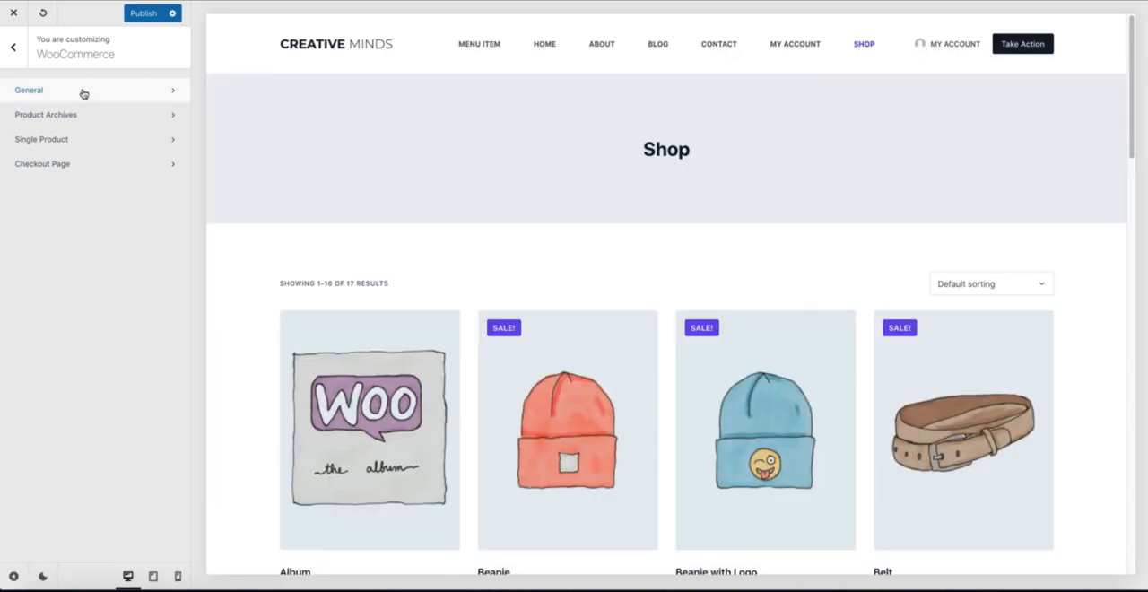
{"action": "left_click", "coordinate": [81, 91]}
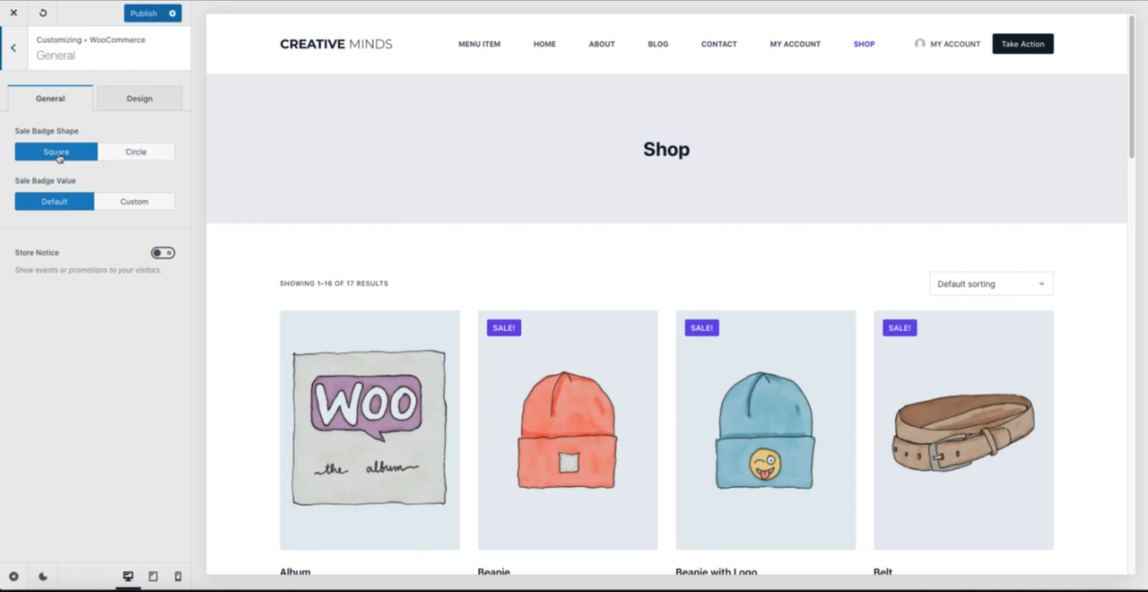
Step: Set the Sale Badge Shape to Circle and the Sale Badge Value to Custom, and enable the Store Notice
{"action": "left_click", "coordinate": [135, 154]}
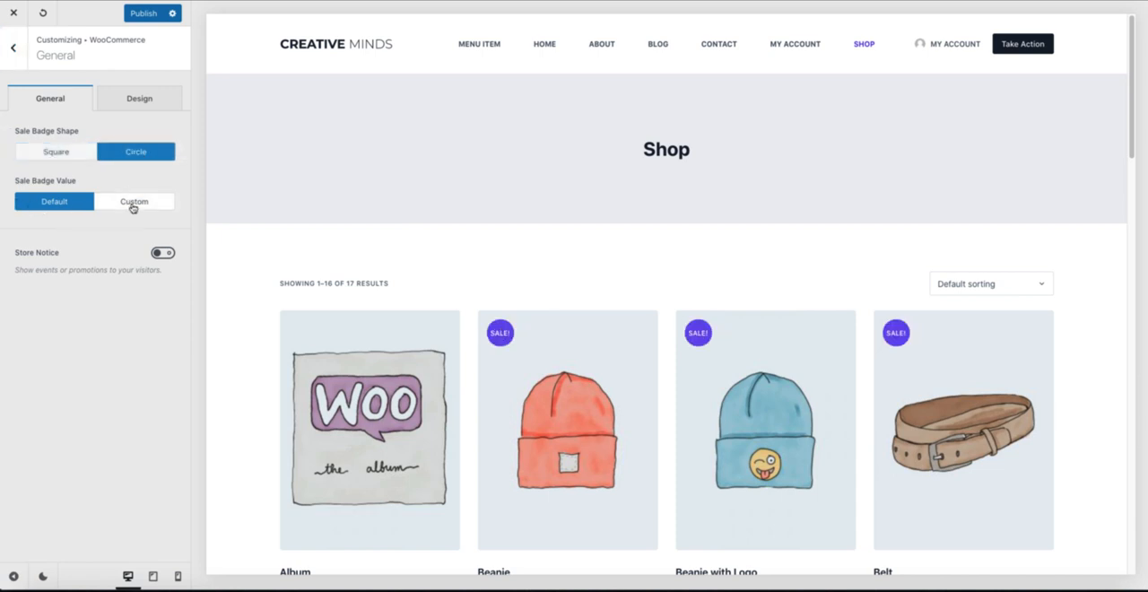
{"action": "left_click", "coordinate": [132, 207]}
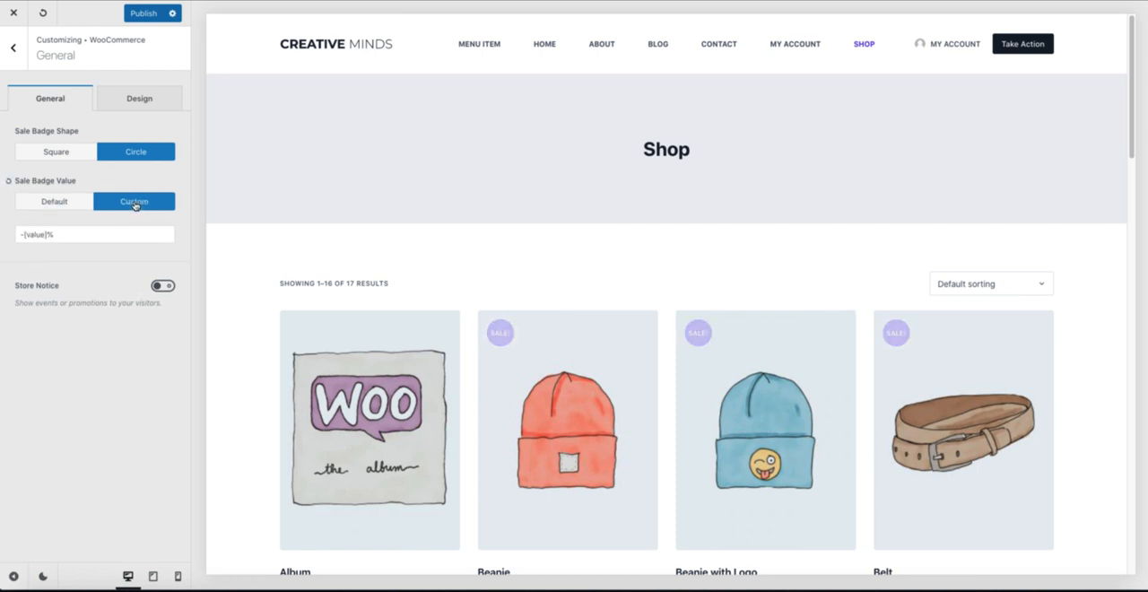
{"action": "left_click", "coordinate": [162, 285]}
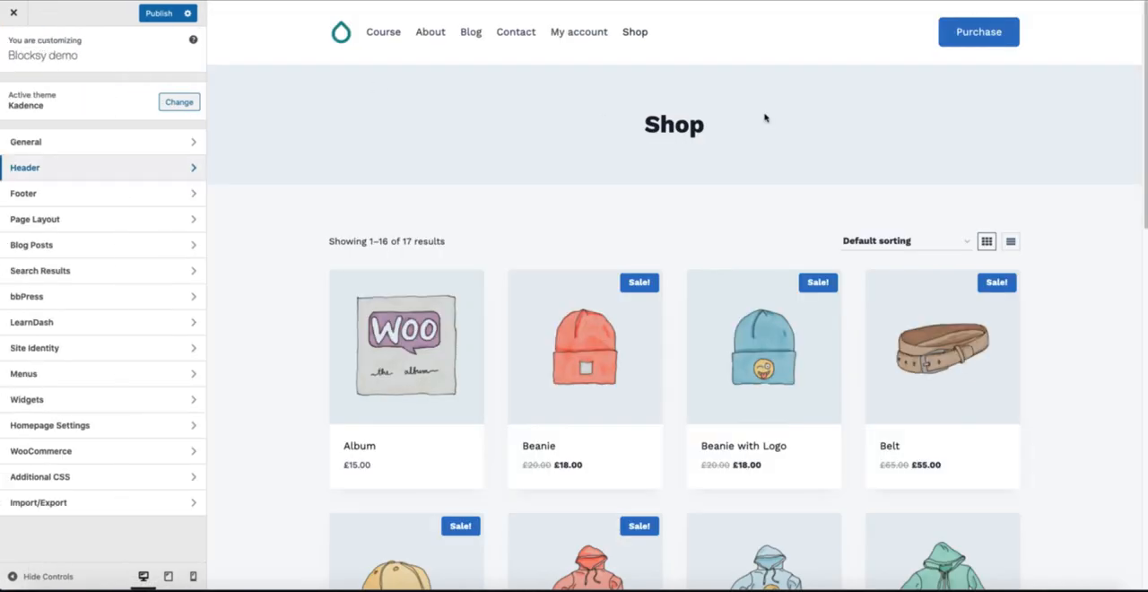
Step: In the Kadence customizer's WooCommerce Store Notice settings, enable the notice, try the Hang Over Top placement, restore Above and disable the notice
{"action": "left_click", "coordinate": [78, 453]}
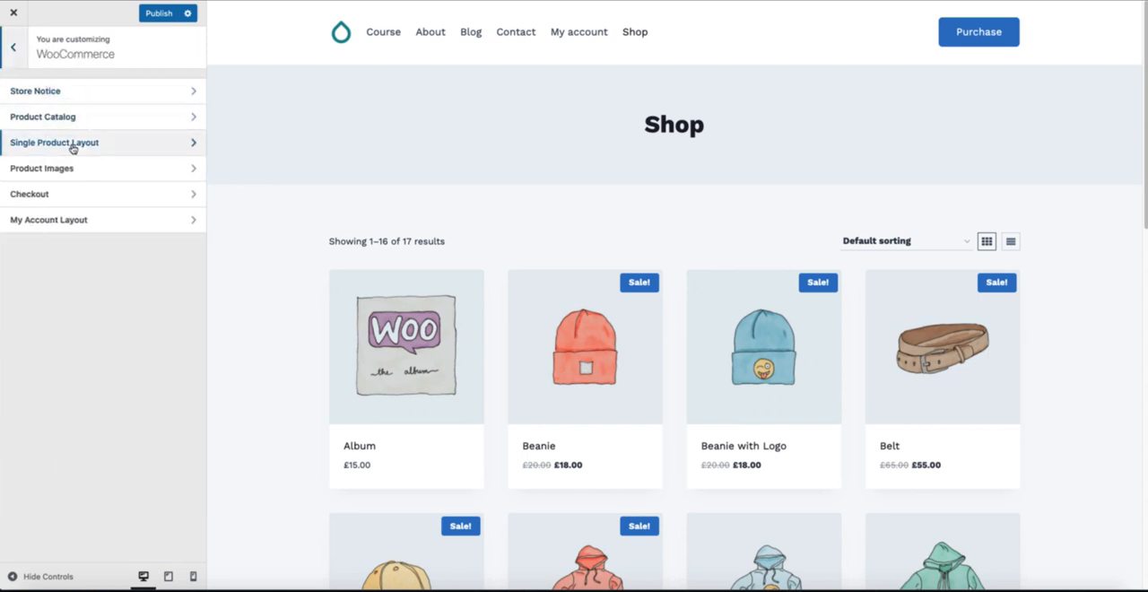
{"action": "left_click", "coordinate": [90, 93]}
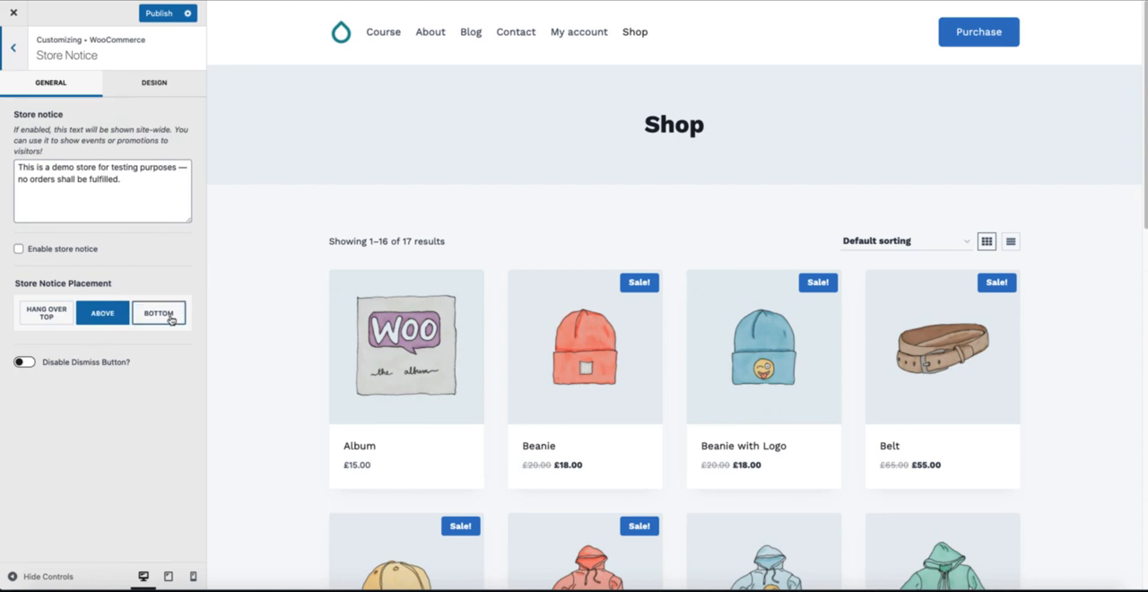
{"action": "left_click", "coordinate": [43, 314]}
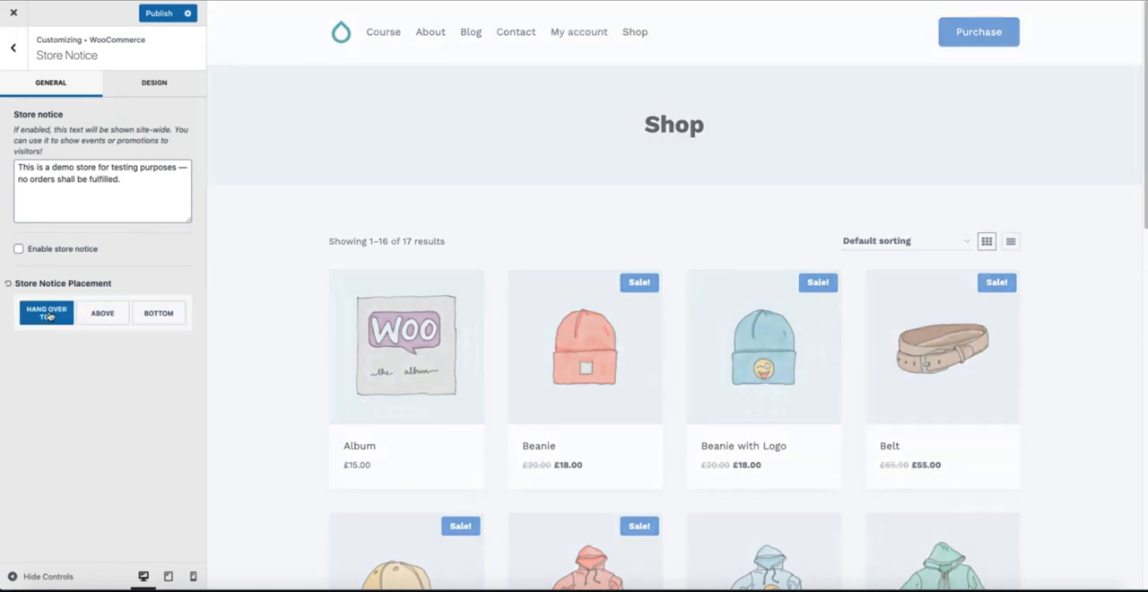
{"action": "left_click", "coordinate": [18, 248]}
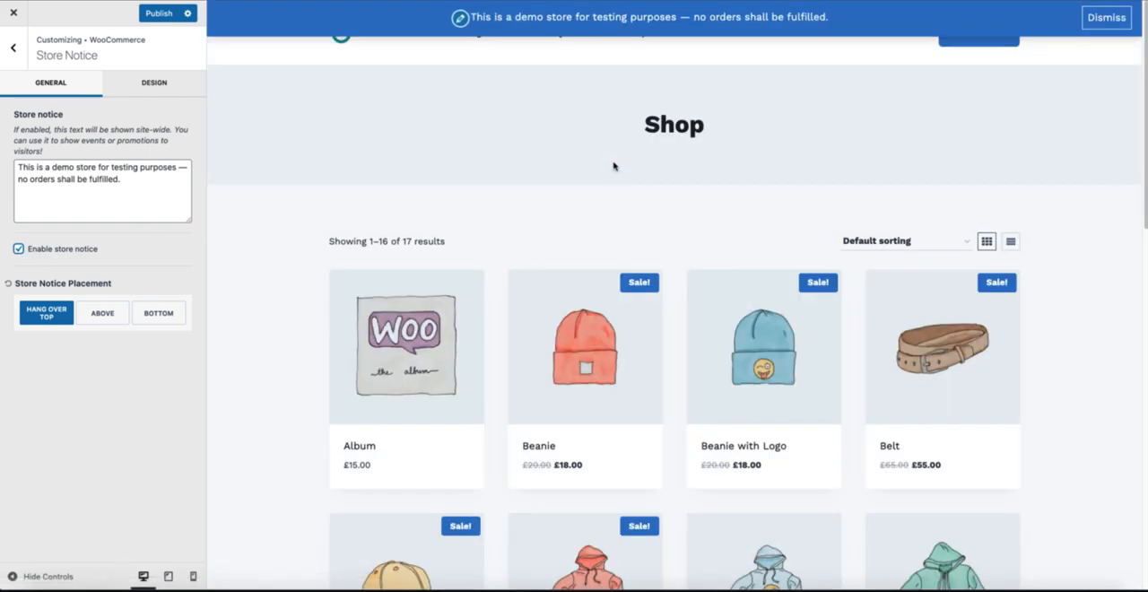
{"action": "scroll", "coordinate": [614, 166], "scroll_direction": "down", "scroll_amount": 3}
{"action": "scroll", "coordinate": [615, 170], "scroll_direction": "up", "scroll_amount": 3}
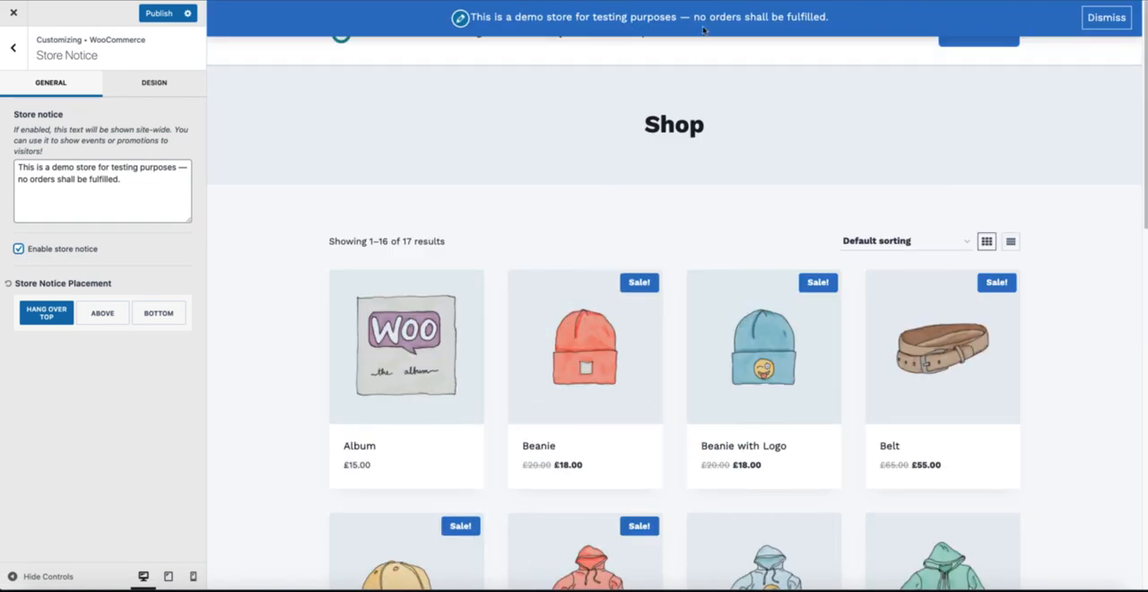
{"action": "left_click", "coordinate": [102, 313]}
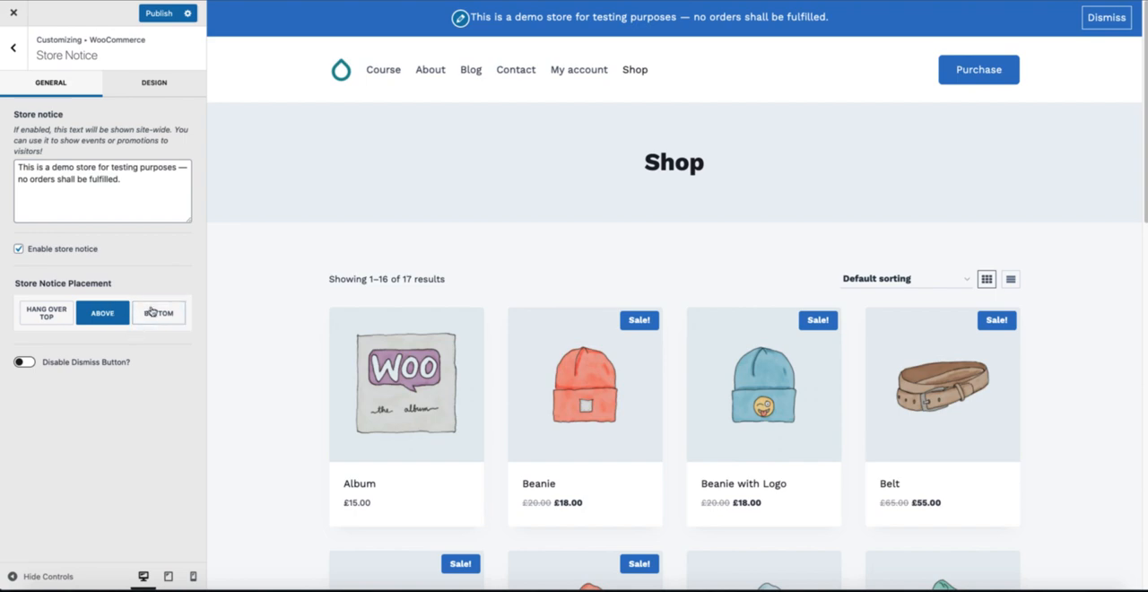
{"action": "left_click", "coordinate": [18, 249]}
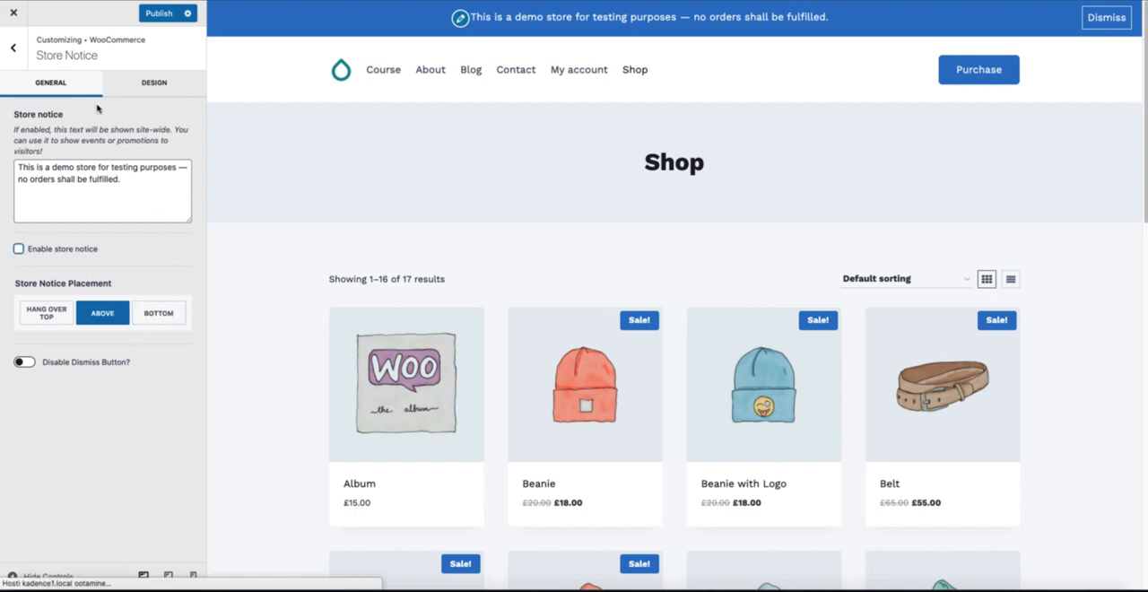
Step: Open the WooCommerce Product Catalog settings, try showing the Breadcrumb title element on the shop page and hide it again
{"action": "left_click", "coordinate": [18, 56]}
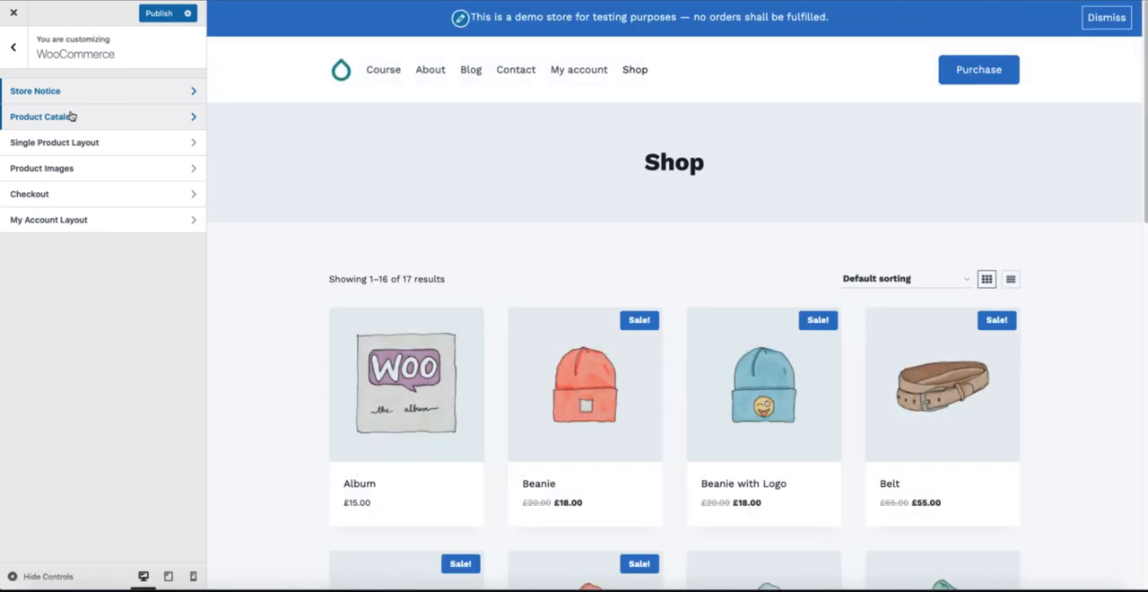
{"action": "left_click", "coordinate": [71, 117]}
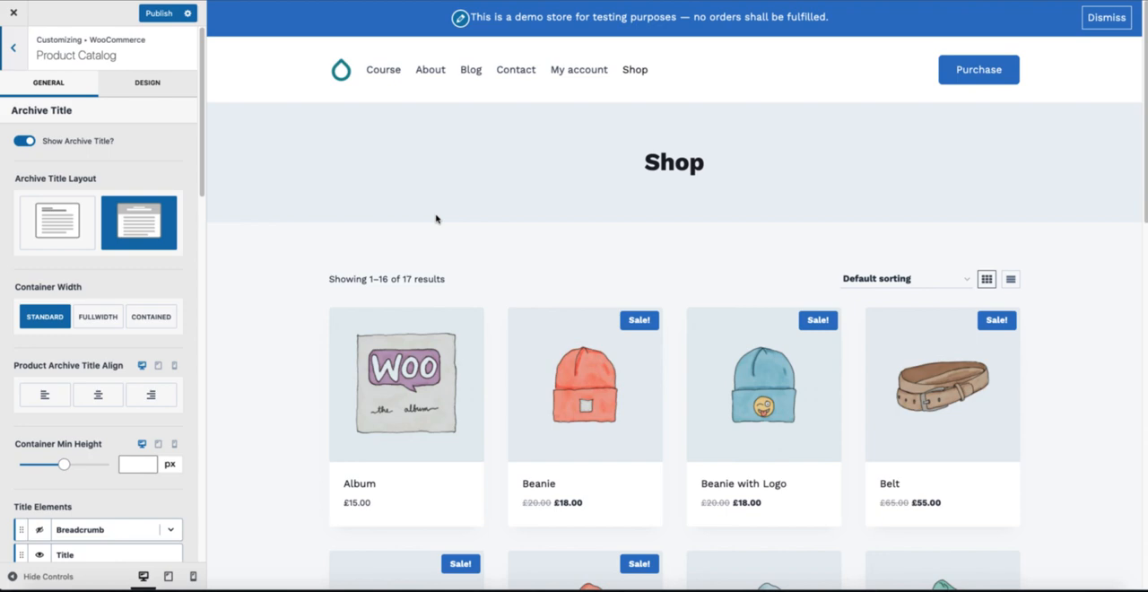
{"action": "scroll", "coordinate": [304, 240], "scroll_direction": "down", "scroll_amount": 1}
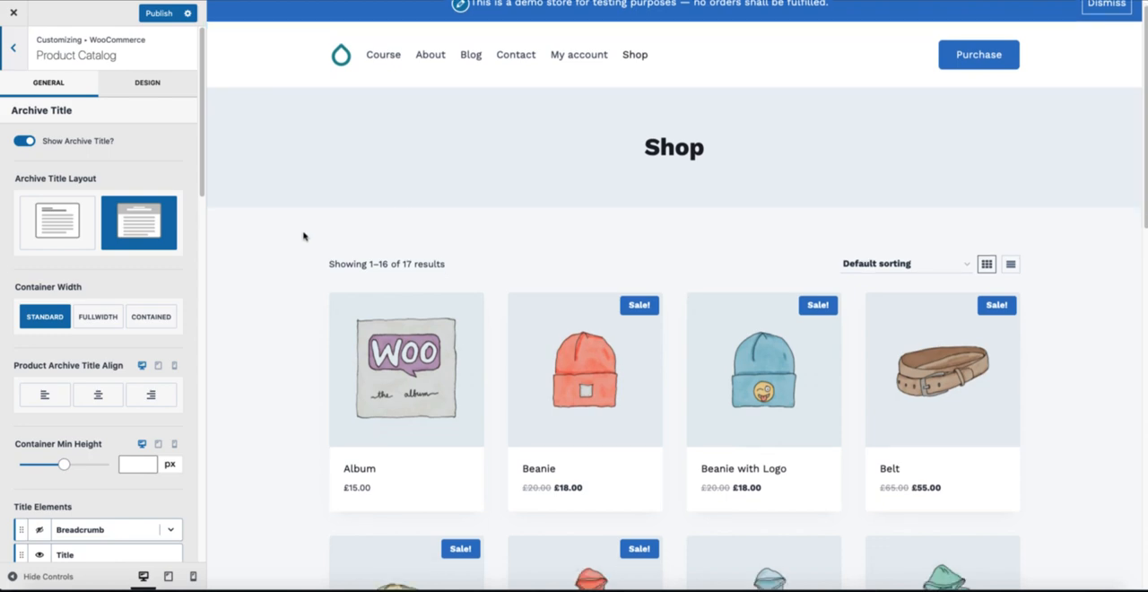
{"action": "scroll", "coordinate": [304, 240], "scroll_direction": "down", "scroll_amount": 2}
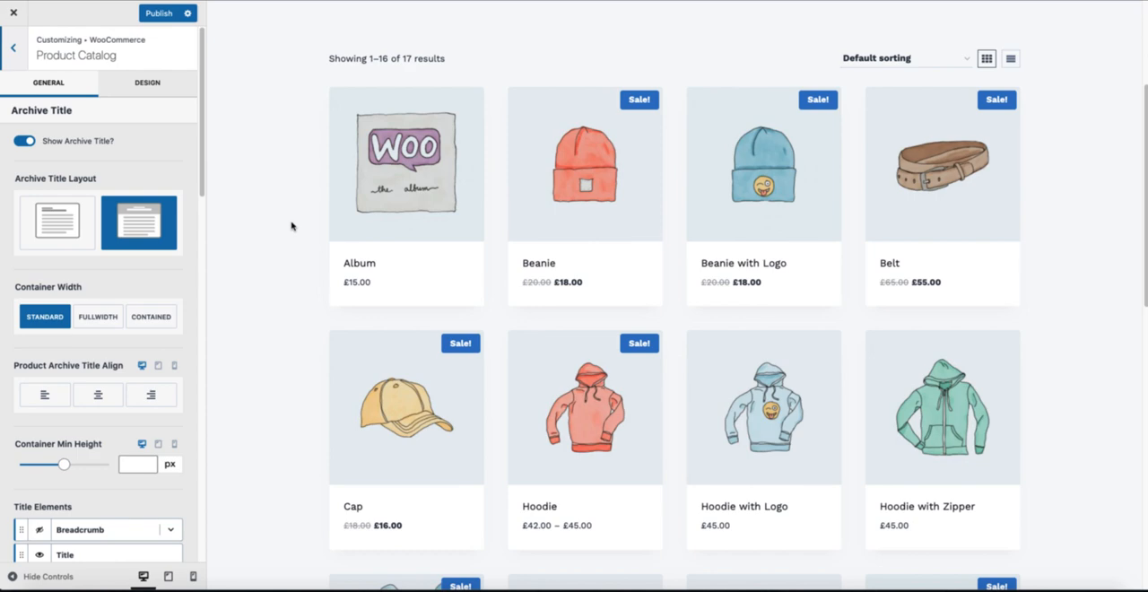
{"action": "scroll", "coordinate": [98, 333], "scroll_direction": "down", "scroll_amount": 2}
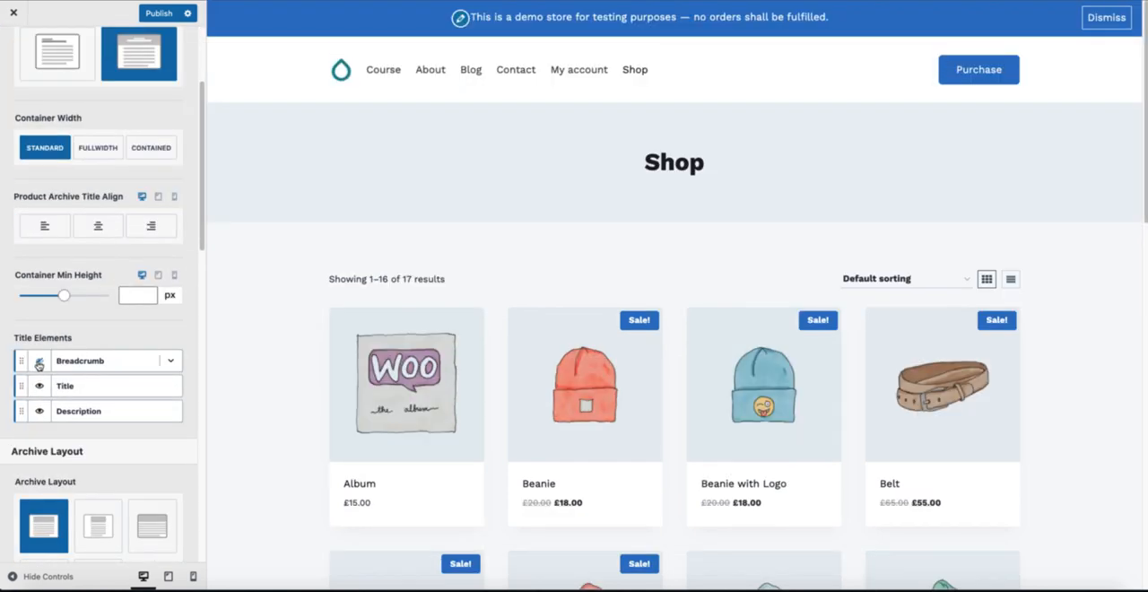
{"action": "left_click", "coordinate": [38, 362]}
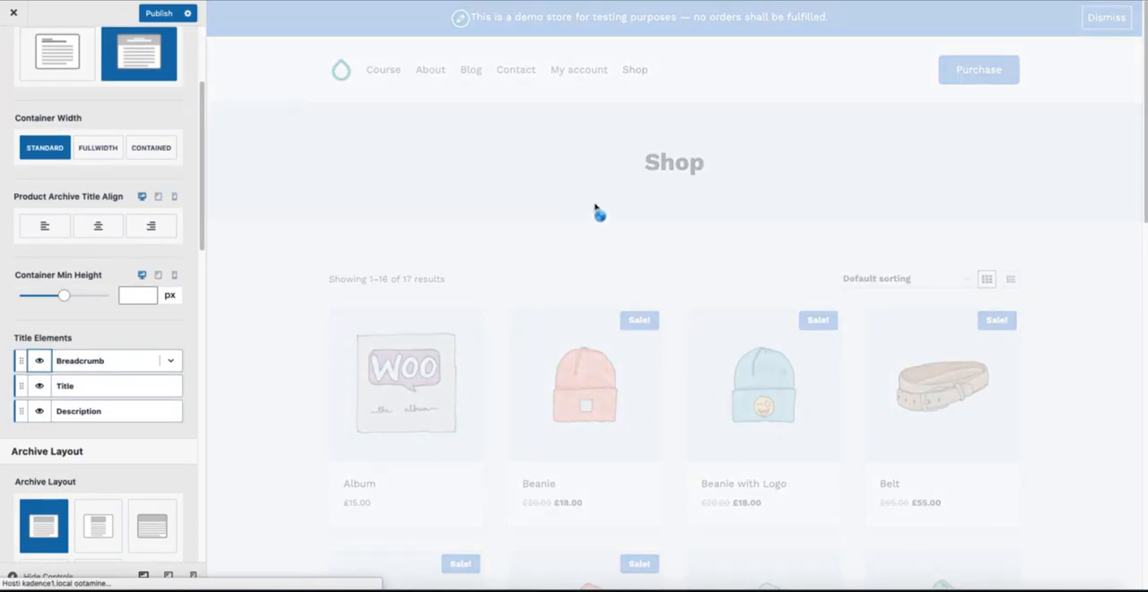
{"action": "left_click", "coordinate": [38, 360]}
Step: Try the alternative Content Style without the boxed background for the product catalog and restore the original style
{"action": "scroll", "coordinate": [123, 375], "scroll_direction": "down", "scroll_amount": 1}
{"action": "scroll", "coordinate": [123, 374], "scroll_direction": "down", "scroll_amount": 5}
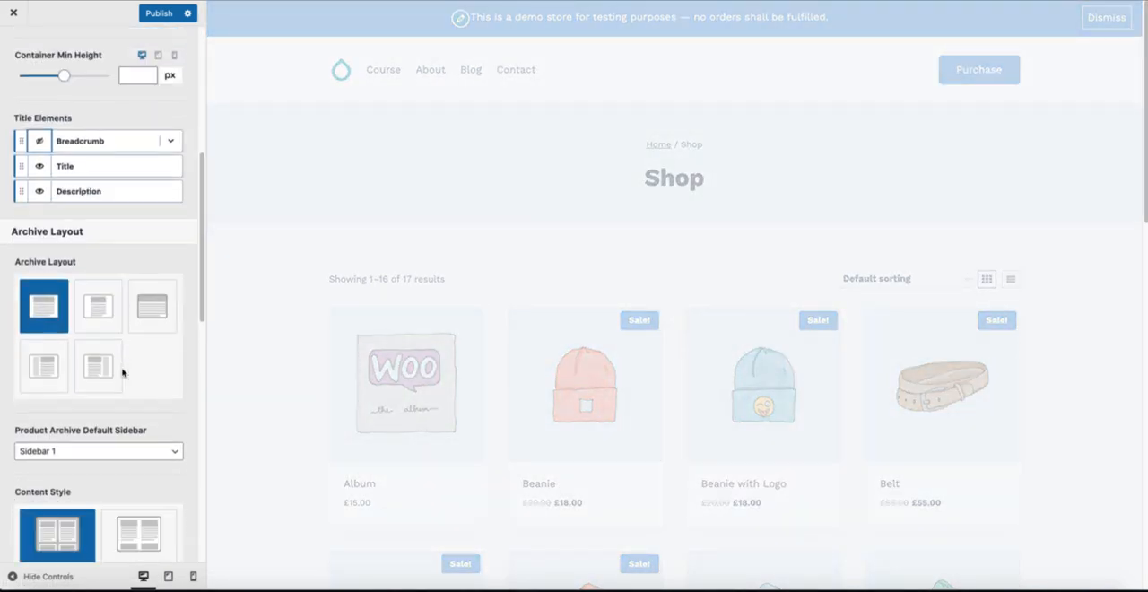
{"action": "scroll", "coordinate": [121, 369], "scroll_direction": "down", "scroll_amount": 4}
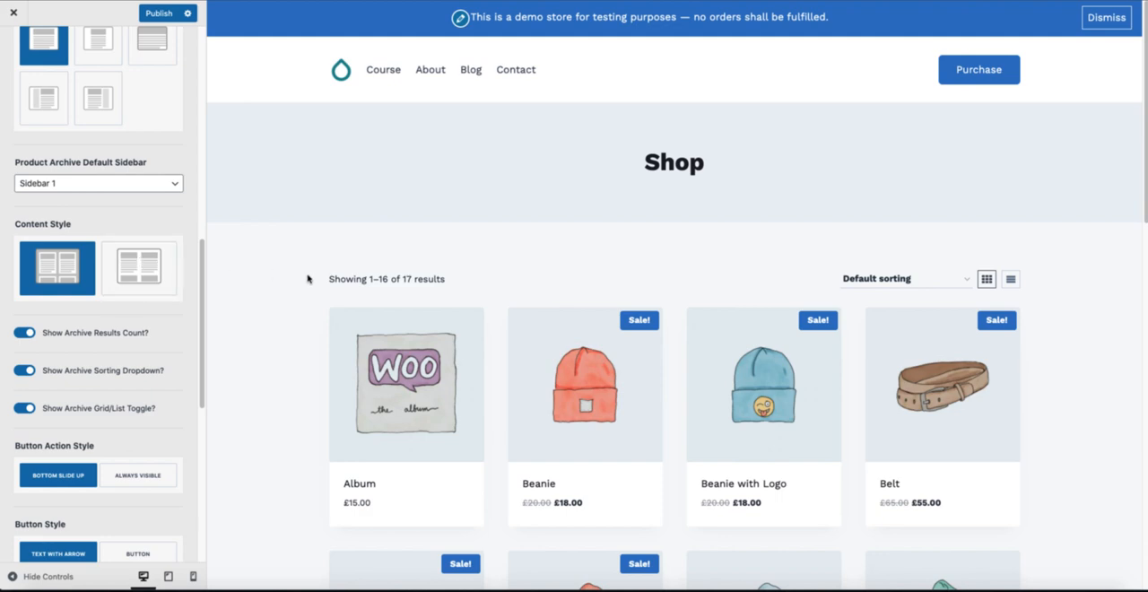
{"action": "scroll", "coordinate": [307, 279], "scroll_direction": "down", "scroll_amount": 2}
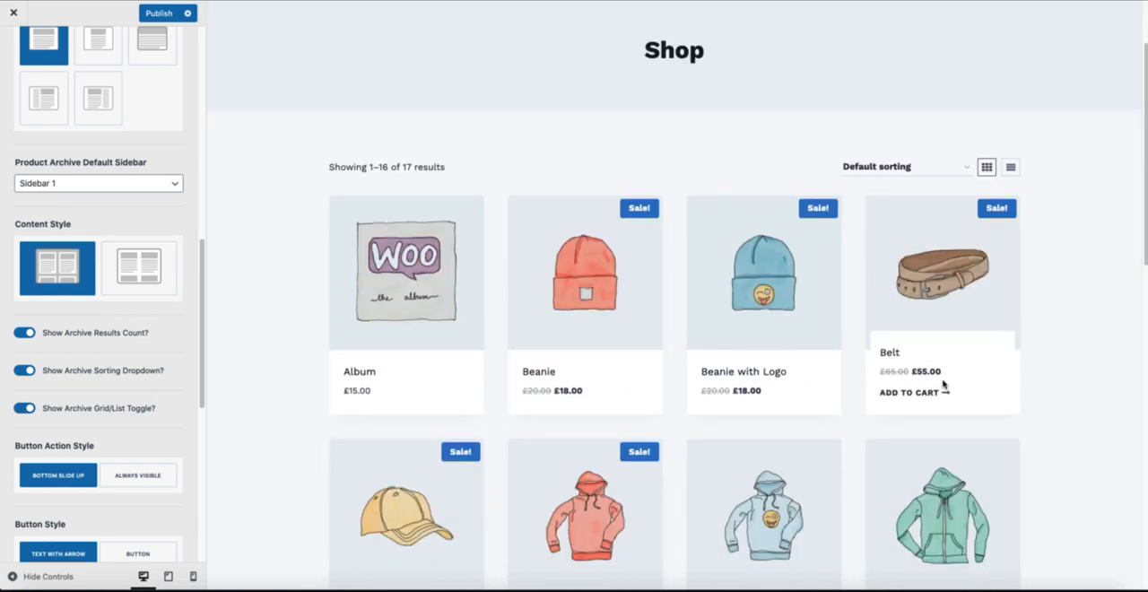
{"action": "left_click", "coordinate": [142, 268]}
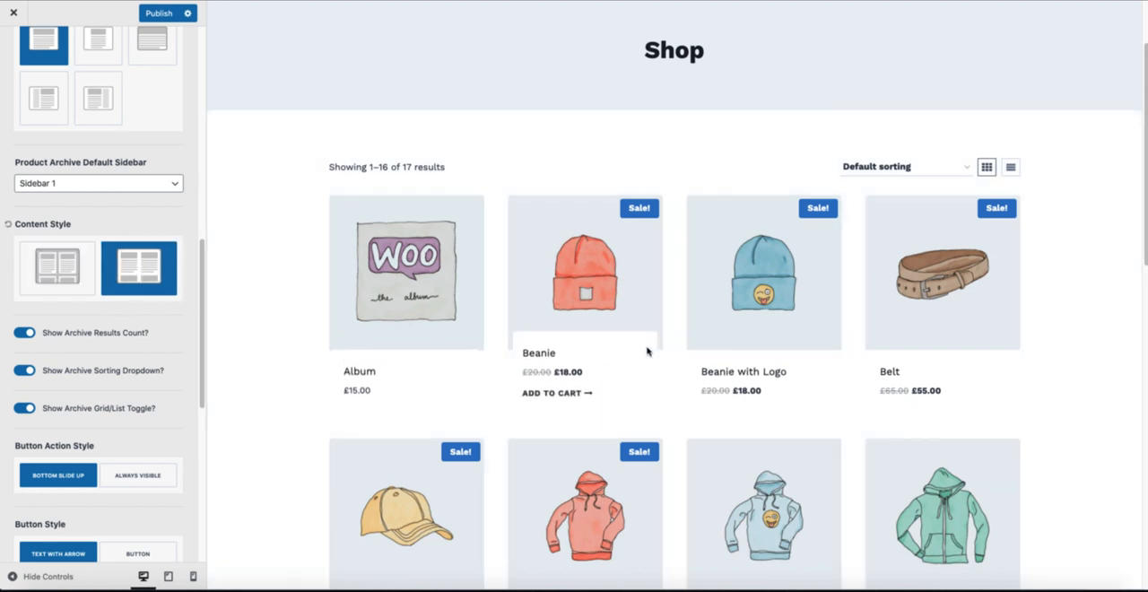
{"action": "scroll", "coordinate": [104, 298], "scroll_direction": "down", "scroll_amount": 2}
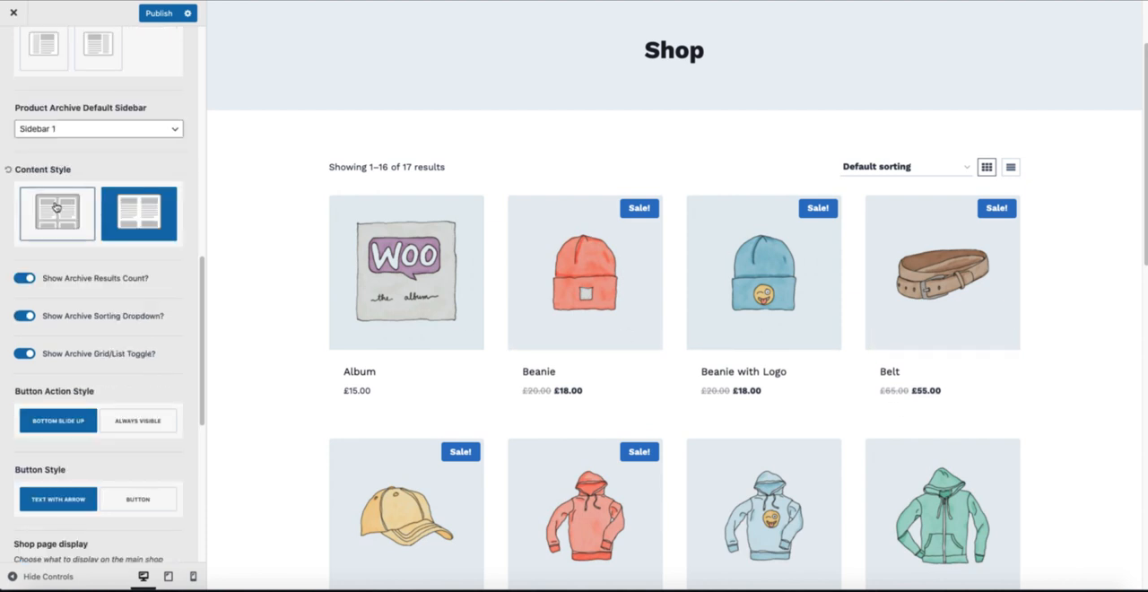
{"action": "left_click", "coordinate": [58, 207]}
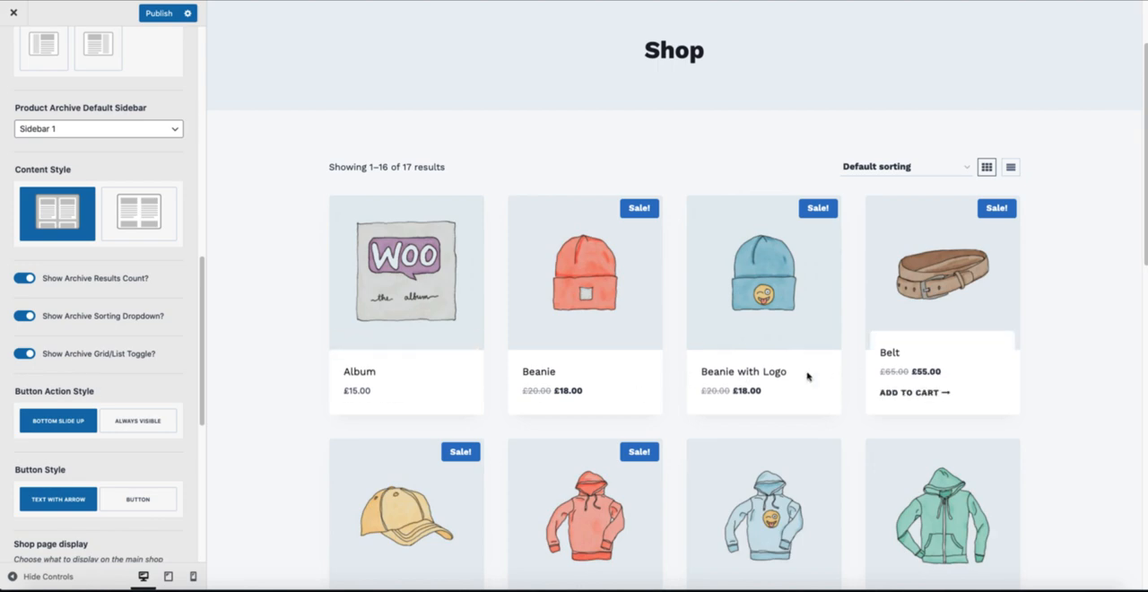
Step: Try the Always Visible button action style and the Button style for add-to-cart, and restore Bottom Slide Up and Text With Arrow
{"action": "left_click", "coordinate": [126, 419]}
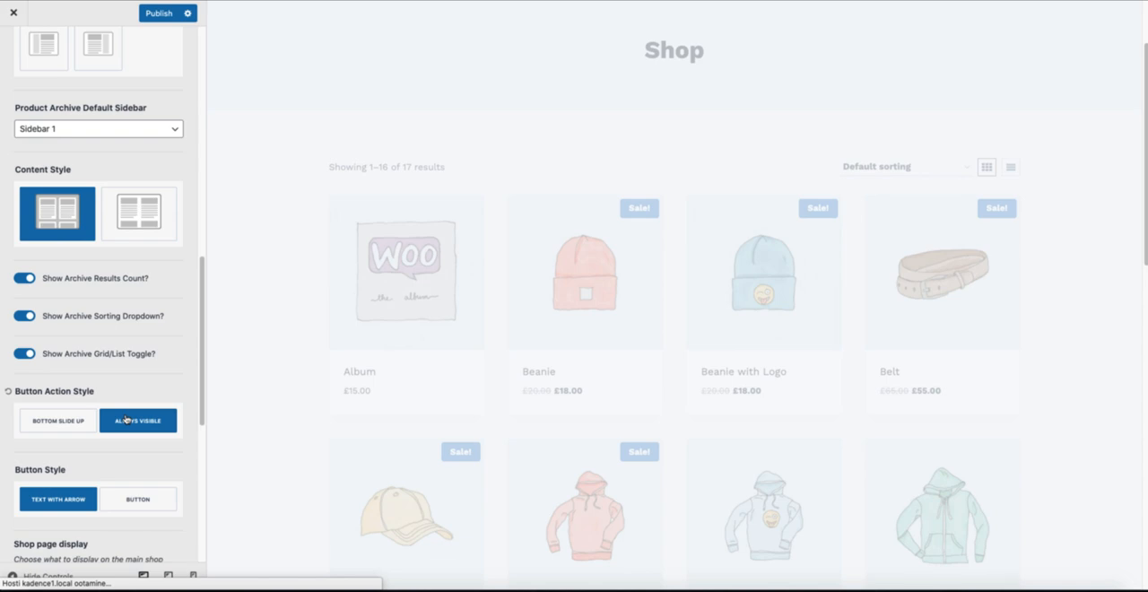
{"action": "scroll", "coordinate": [98, 420], "scroll_direction": "down", "scroll_amount": 3}
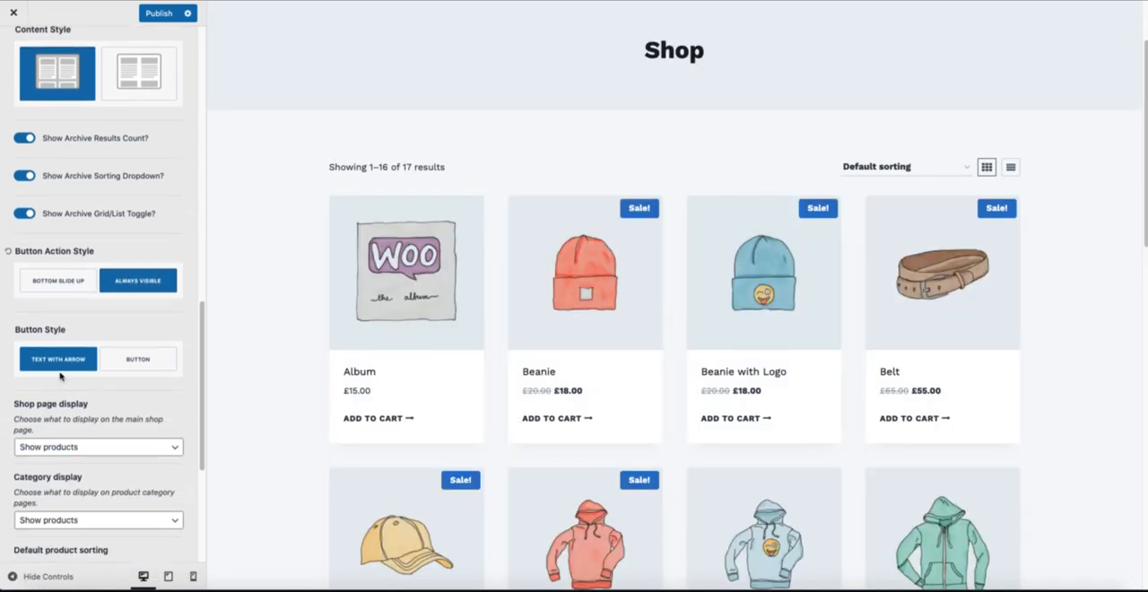
{"action": "left_click", "coordinate": [148, 361]}
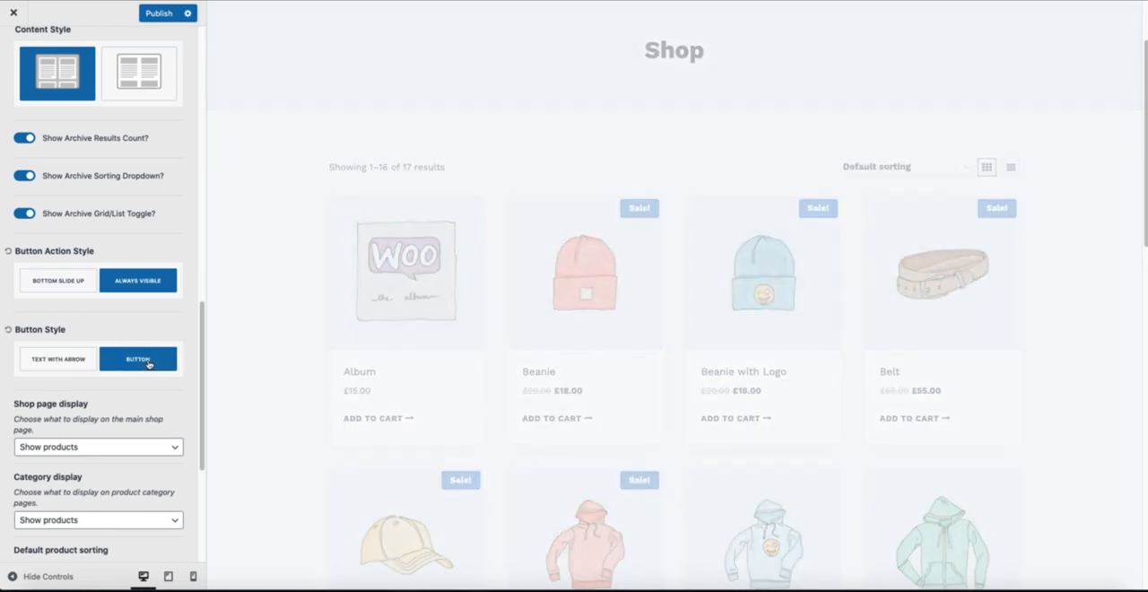
{"action": "scroll", "coordinate": [112, 369], "scroll_direction": "down", "scroll_amount": 1}
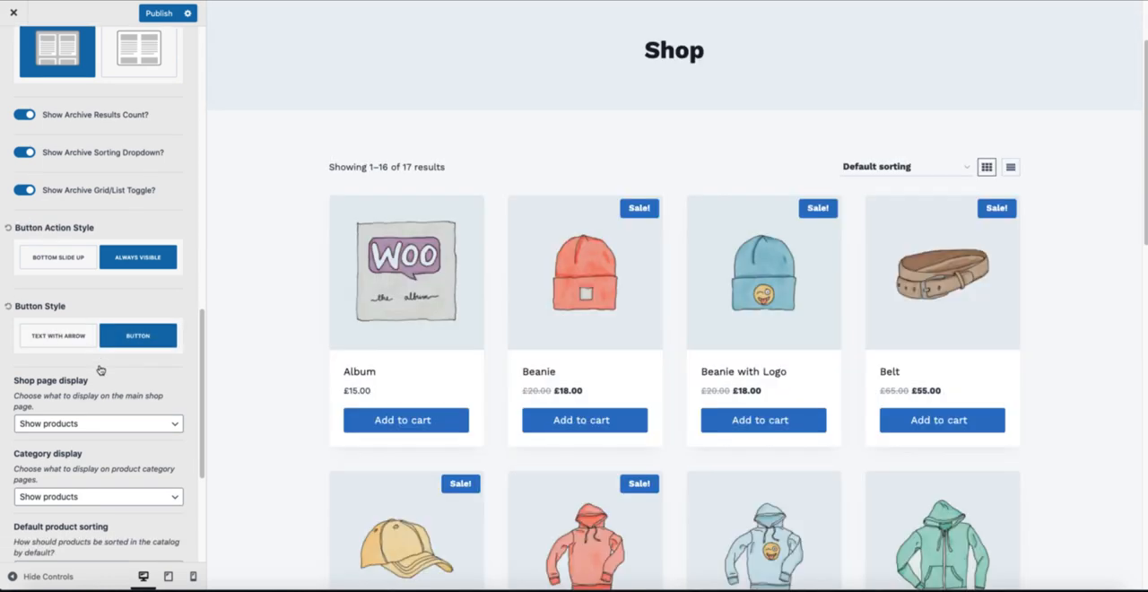
{"action": "left_click", "coordinate": [56, 338]}
{"action": "left_click", "coordinate": [58, 259]}
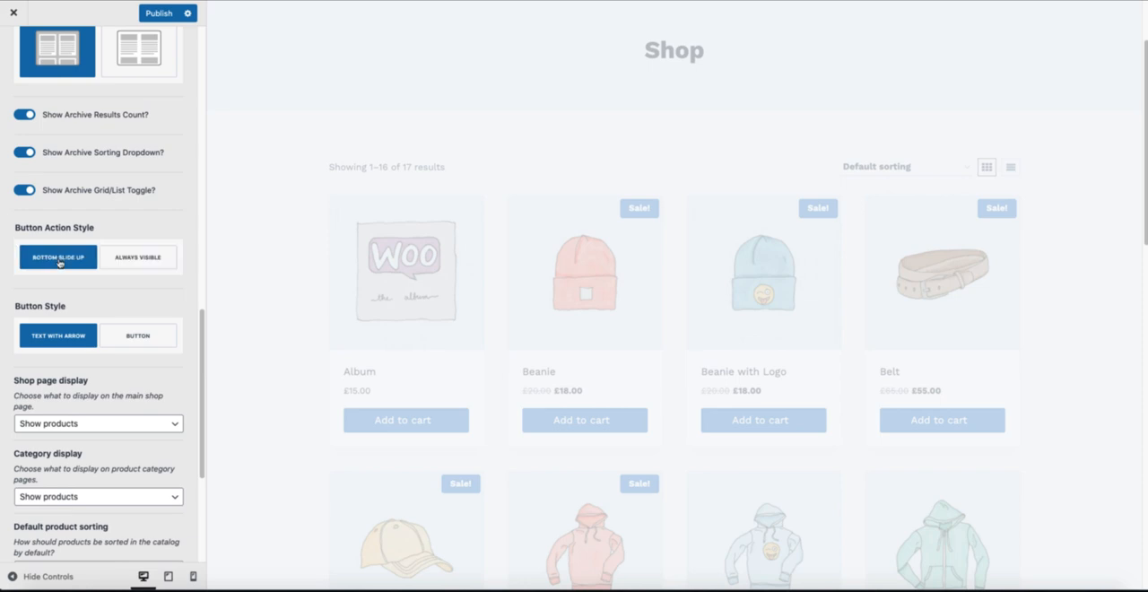
Step: Review the remaining Product Catalog options, covering page display, default sorting, products per row, rows per page and Mobile Columns Layout
{"action": "scroll", "coordinate": [88, 387], "scroll_direction": "down", "scroll_amount": 5}
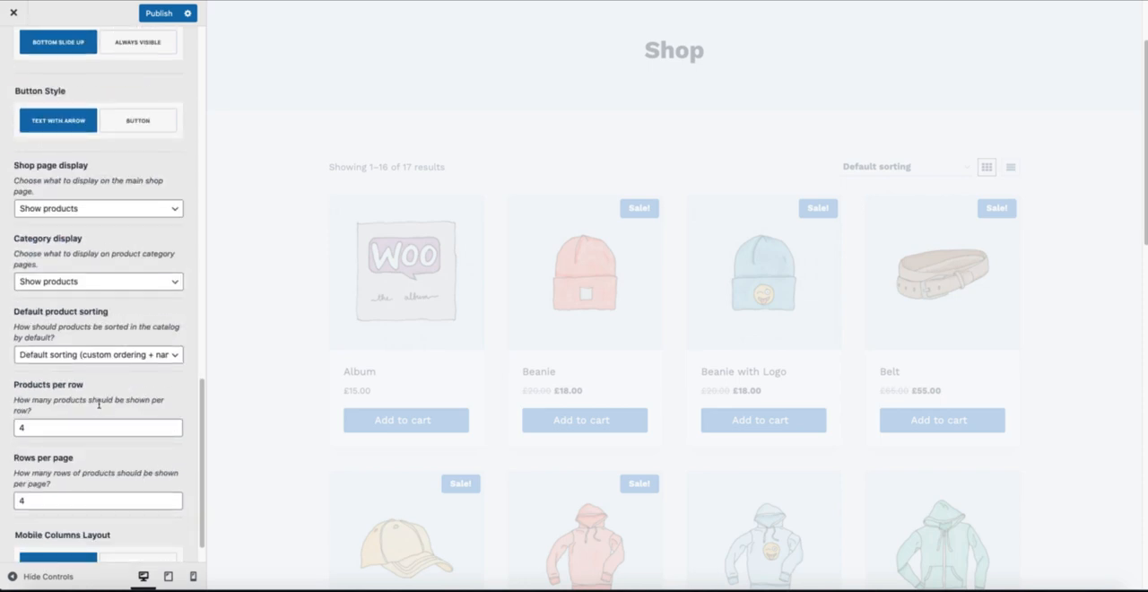
{"action": "scroll", "coordinate": [99, 404], "scroll_direction": "down", "scroll_amount": 1}
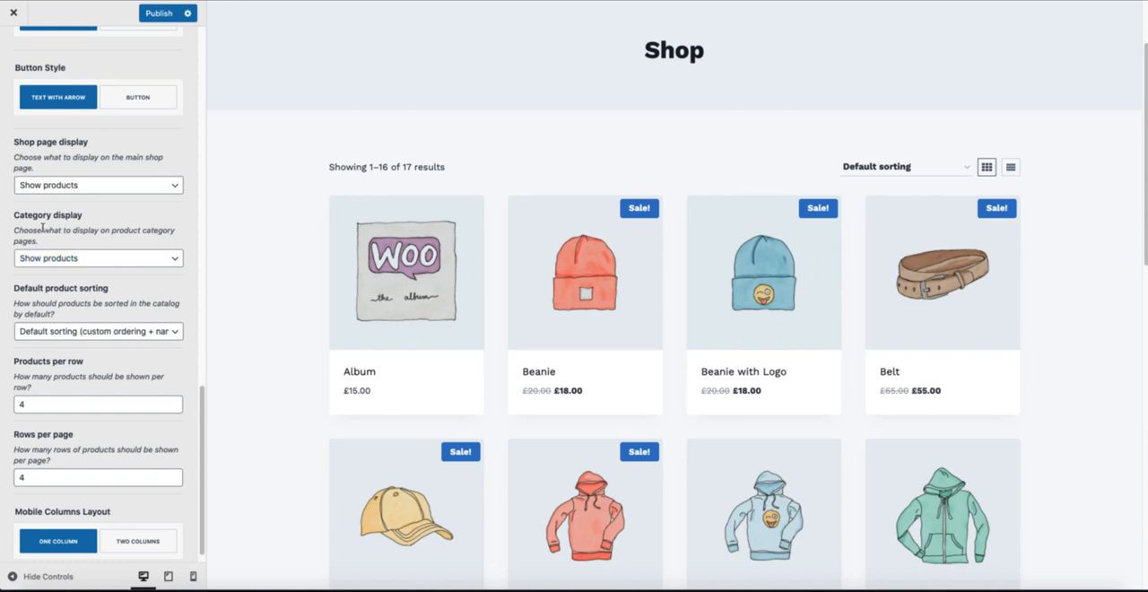
{"action": "scroll", "coordinate": [128, 413], "scroll_direction": "down", "scroll_amount": 1}
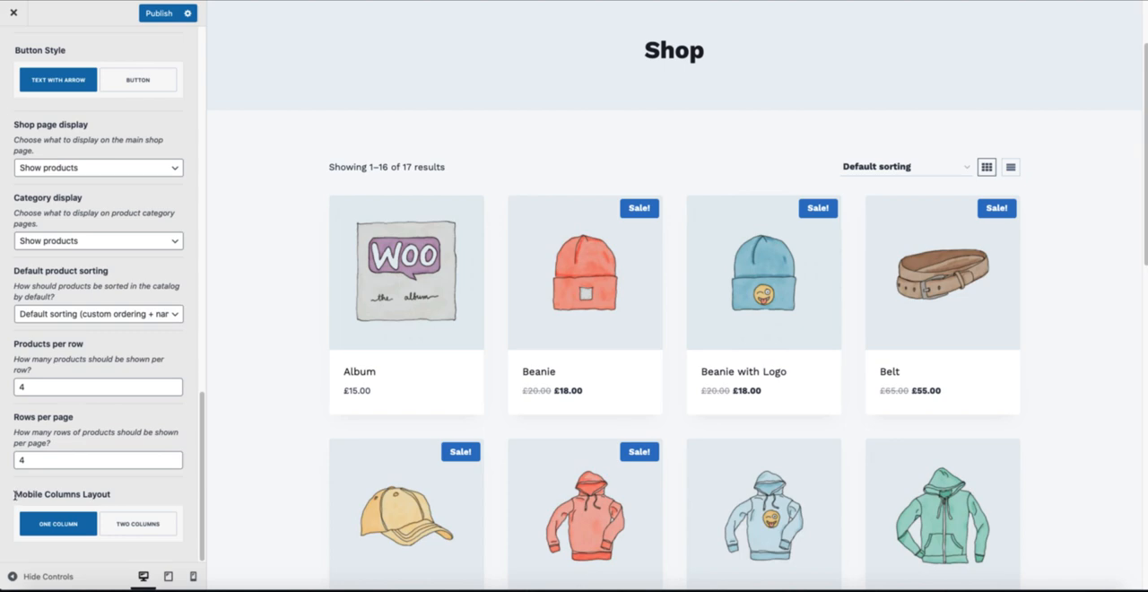
{"action": "left_click_drag", "start_coordinate": [16, 491], "coordinate": [144, 498]}
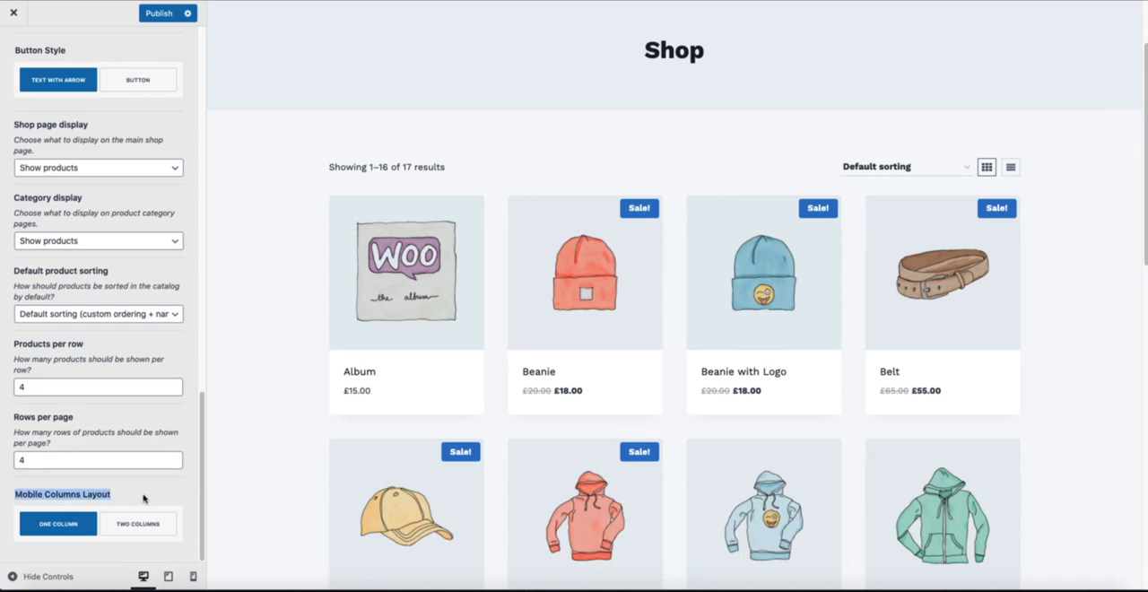
{"action": "left_click", "coordinate": [137, 495]}
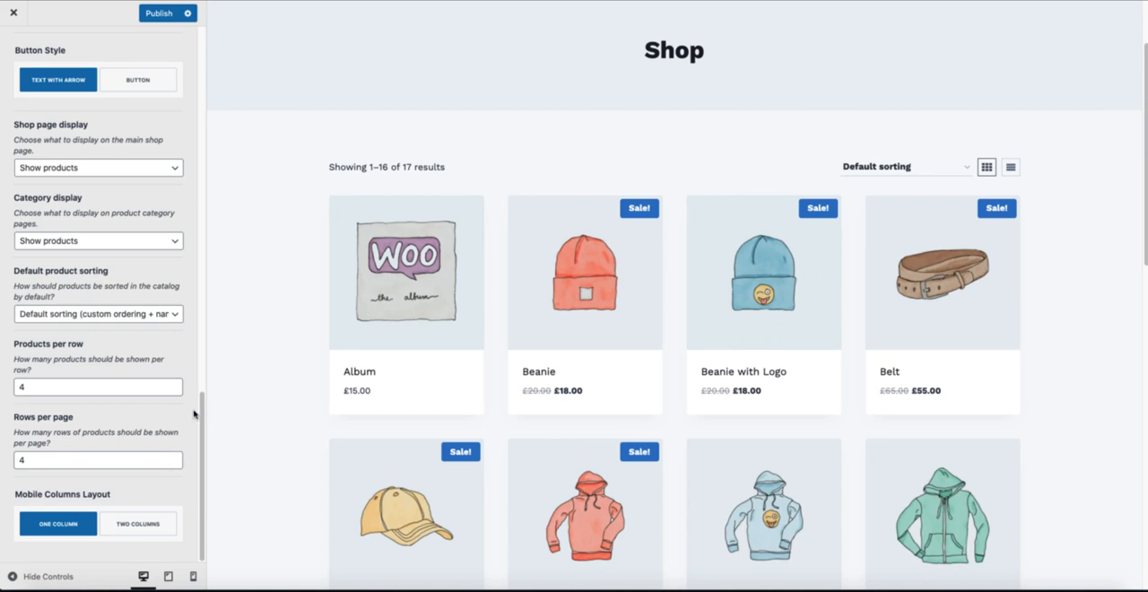
Step: Preview the shop products in list view and return them to grid view
{"action": "scroll", "coordinate": [171, 394], "scroll_direction": "up", "scroll_amount": 15}
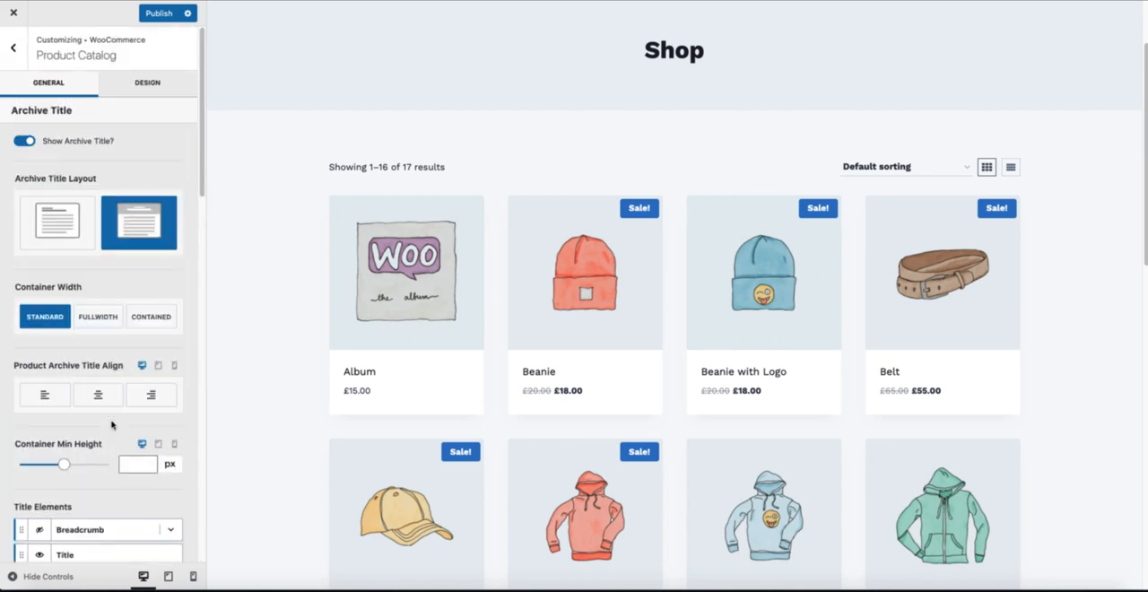
{"action": "left_click", "coordinate": [1010, 167]}
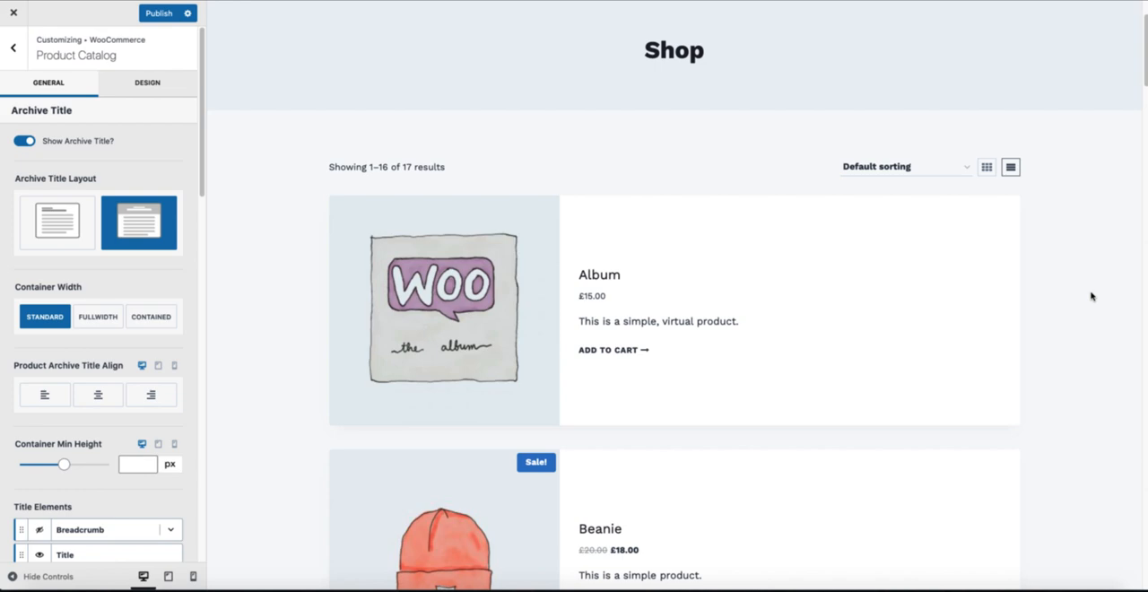
{"action": "left_click", "coordinate": [986, 166]}
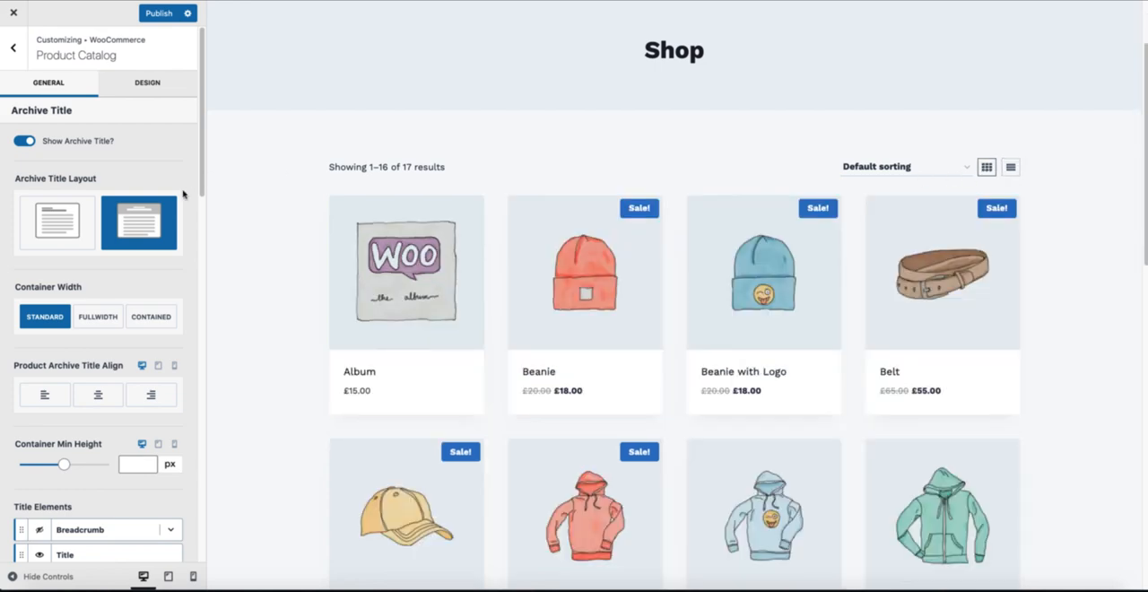
Step: Review the Product Catalog design options for the archive title and layout, and return to the general settings
{"action": "left_click", "coordinate": [140, 82]}
{"action": "scroll", "coordinate": [117, 302], "scroll_direction": "down", "scroll_amount": 3}
{"action": "scroll", "coordinate": [115, 301], "scroll_direction": "up", "scroll_amount": 5}
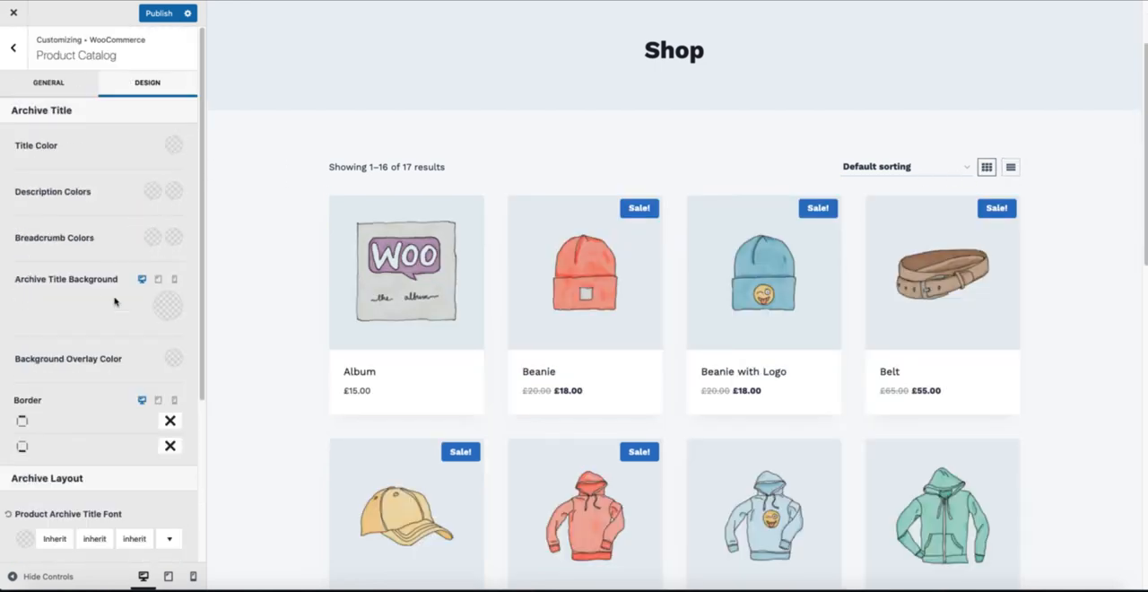
{"action": "left_click", "coordinate": [59, 85]}
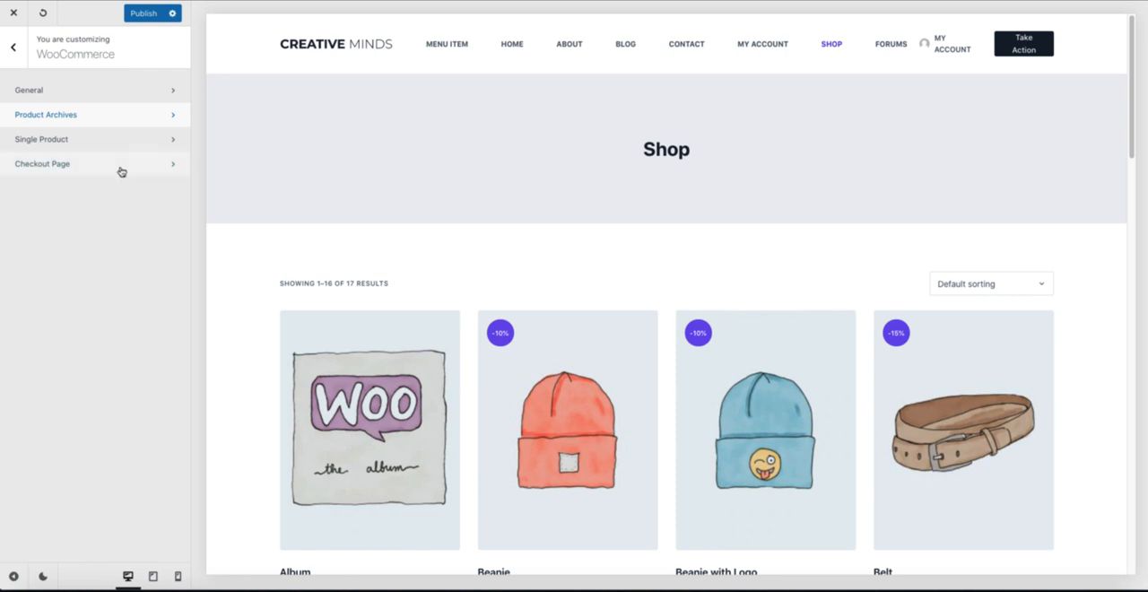
Step: In the Blocksy customizer, open the WooCommerce Product Archives settings and select the second product card layout under Shop Settings
{"action": "left_click", "coordinate": [79, 115]}
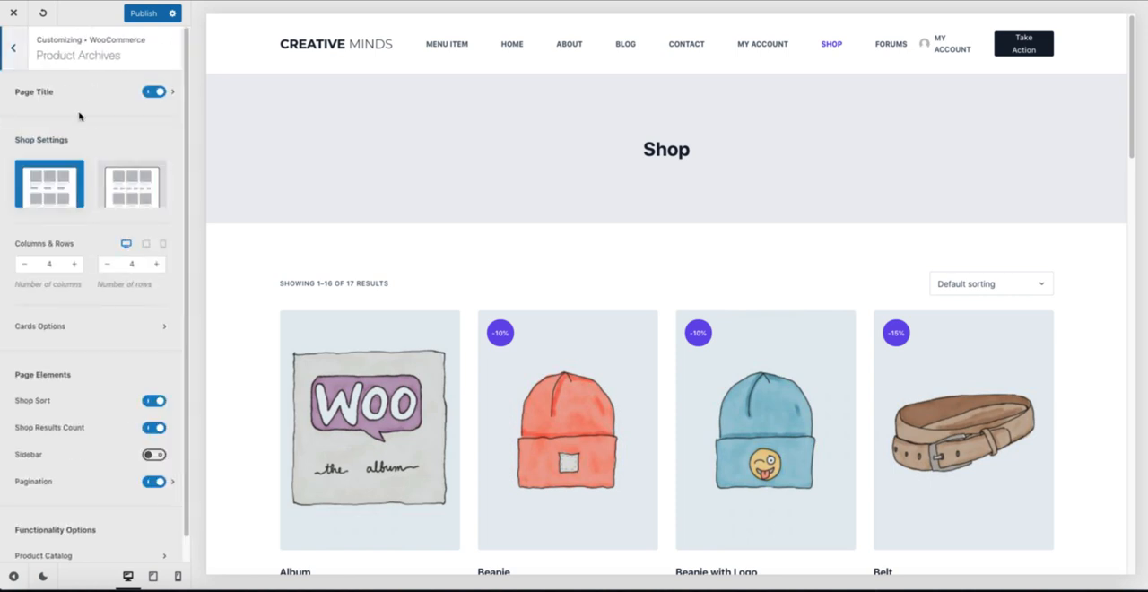
{"action": "scroll", "coordinate": [301, 180], "scroll_direction": "down", "scroll_amount": 1}
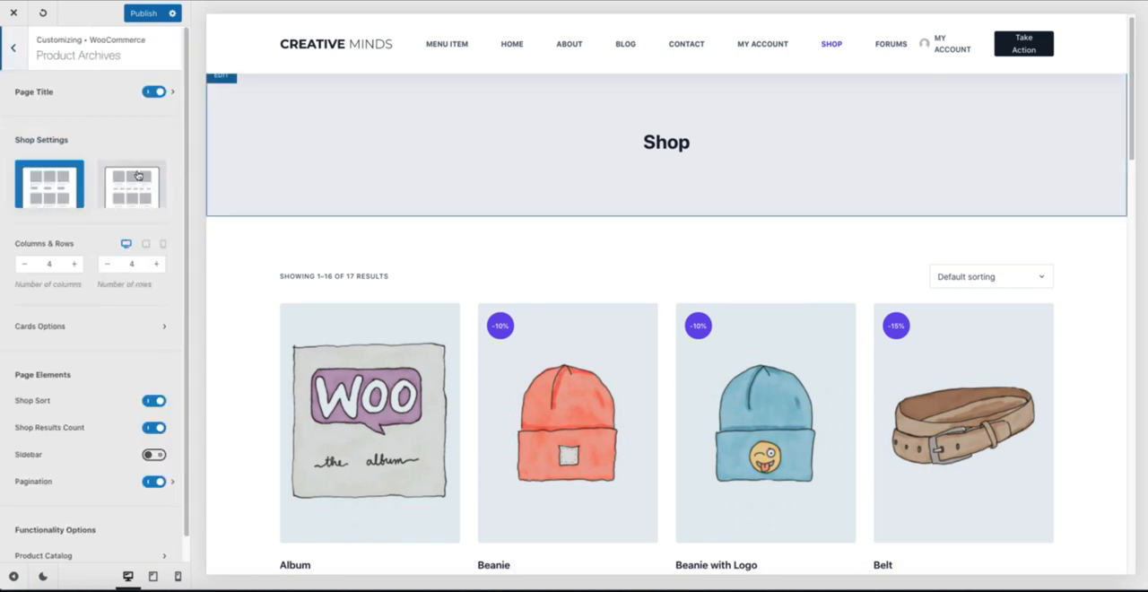
{"action": "scroll", "coordinate": [494, 228], "scroll_direction": "down", "scroll_amount": 4}
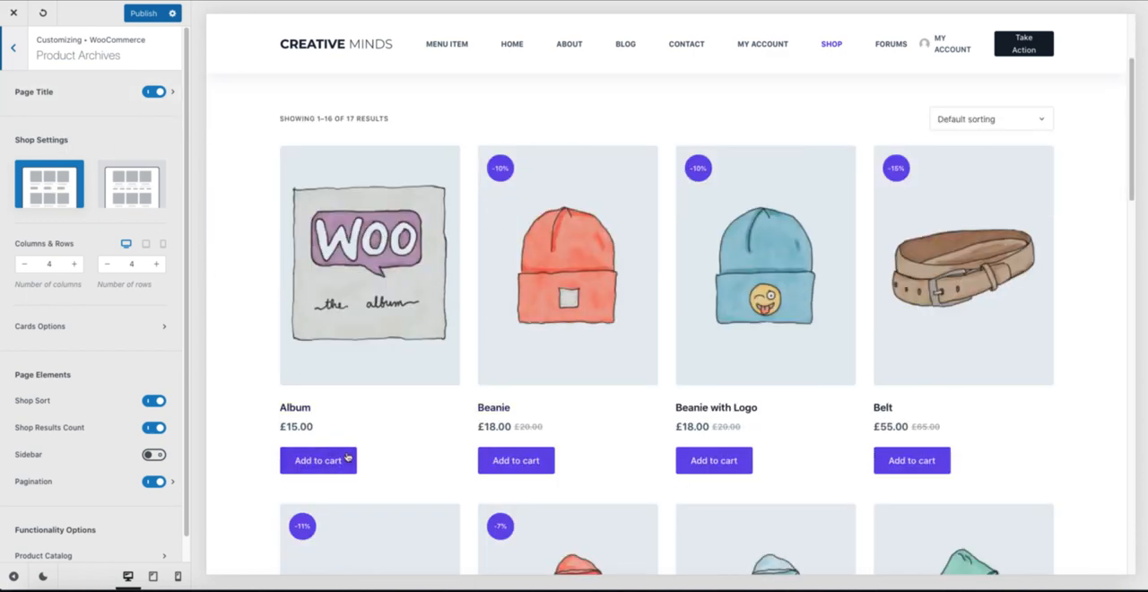
{"action": "left_click", "coordinate": [143, 186]}
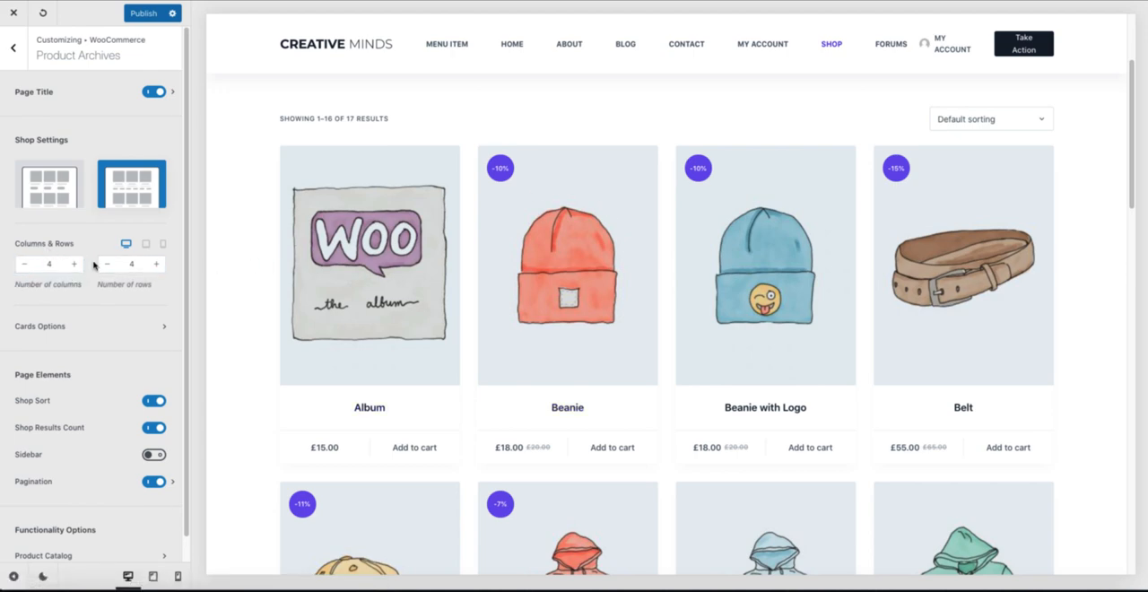
Step: Check the Columns & Rows settings for tablet and mobile and return to the desktop view
{"action": "left_click", "coordinate": [145, 244]}
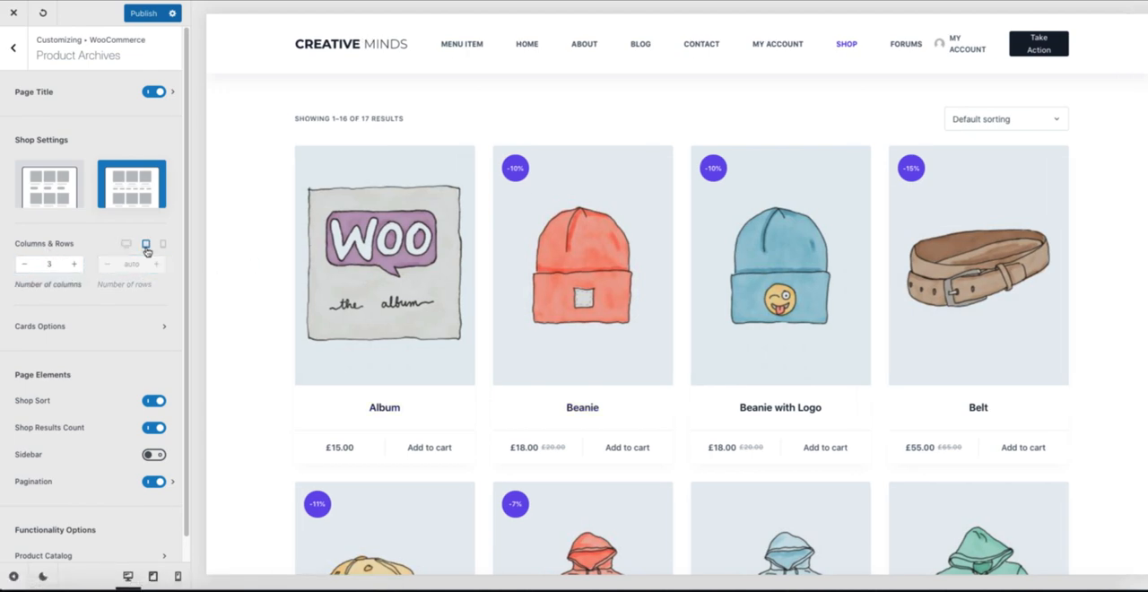
{"action": "left_click", "coordinate": [163, 244]}
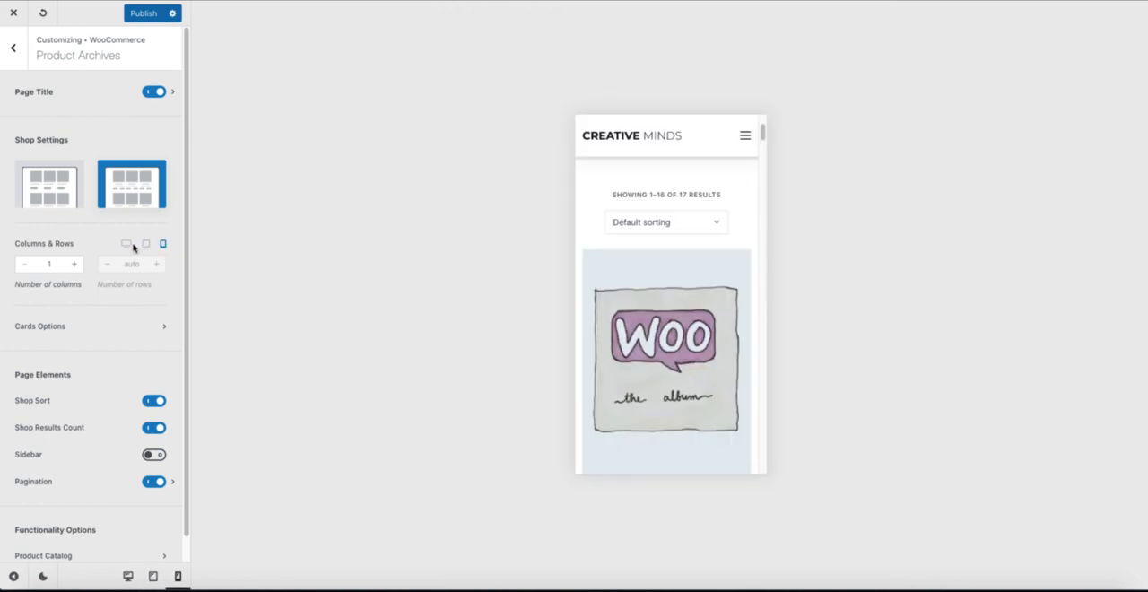
{"action": "left_click", "coordinate": [125, 244]}
Step: Try disabling Shop Sort and Shop Results Count and enabling the Sidebar on the shop page, restoring each page element
{"action": "scroll", "coordinate": [95, 332], "scroll_direction": "down", "scroll_amount": 1}
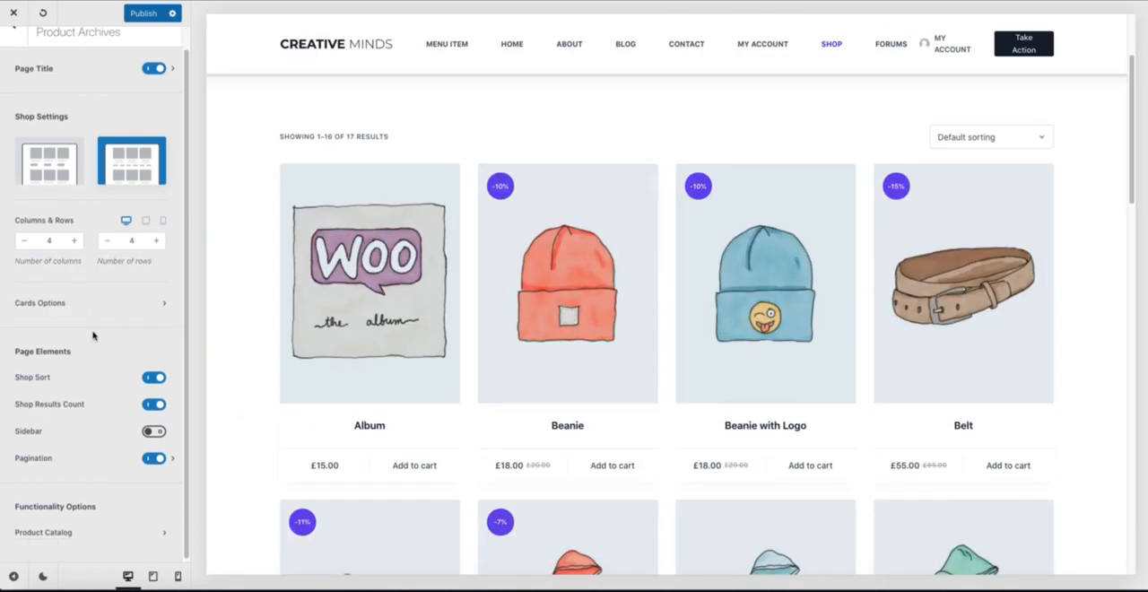
{"action": "left_click", "coordinate": [148, 377]}
{"action": "left_click", "coordinate": [154, 405]}
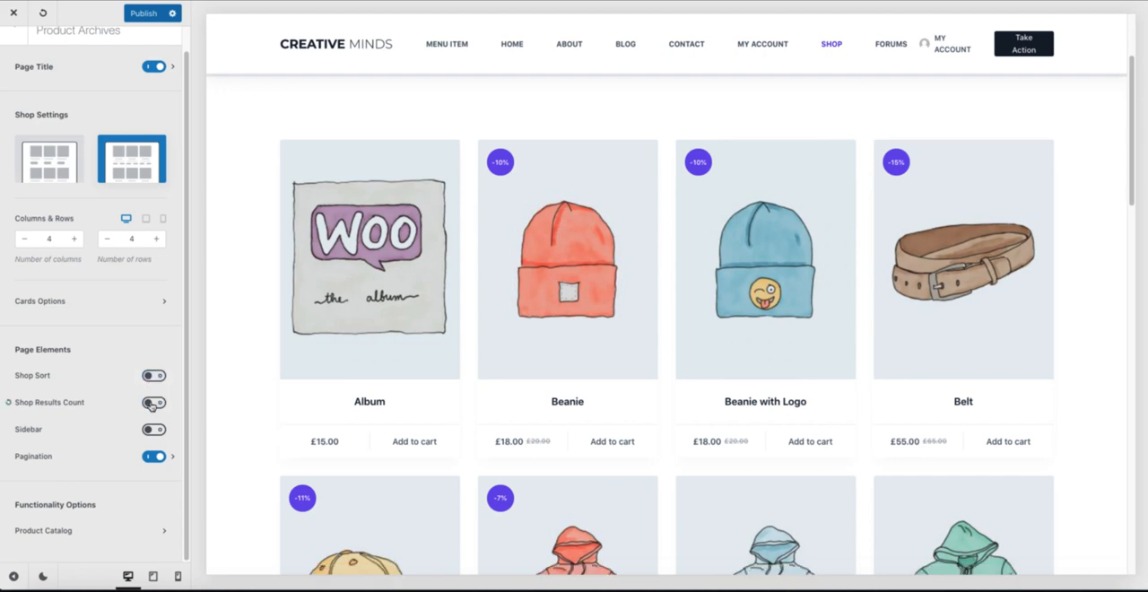
{"action": "left_click", "coordinate": [152, 405]}
{"action": "left_click", "coordinate": [152, 379]}
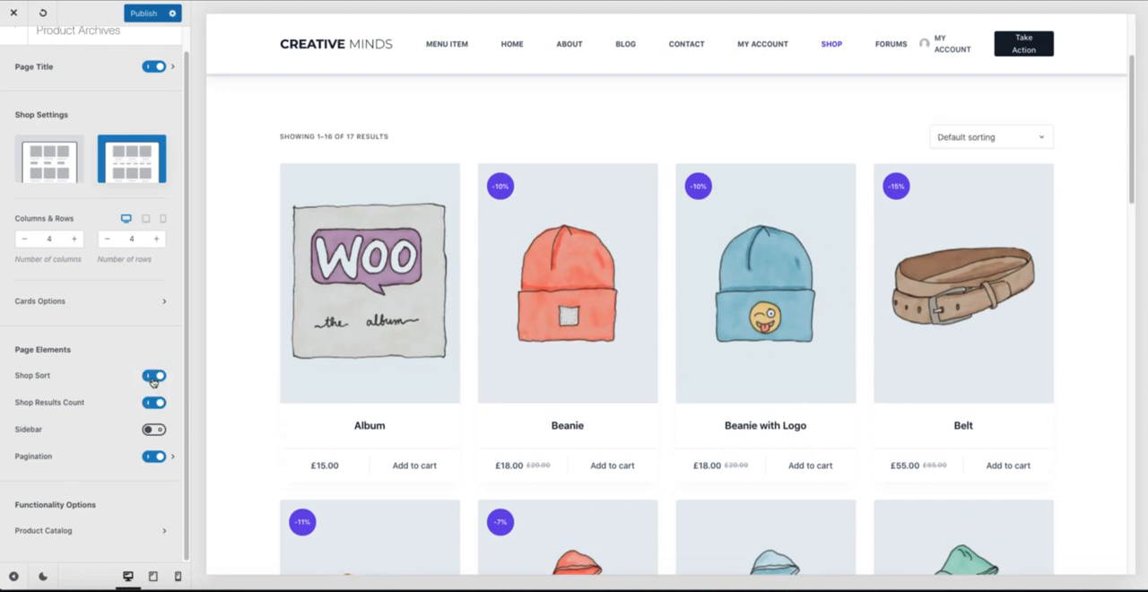
{"action": "left_click", "coordinate": [153, 430]}
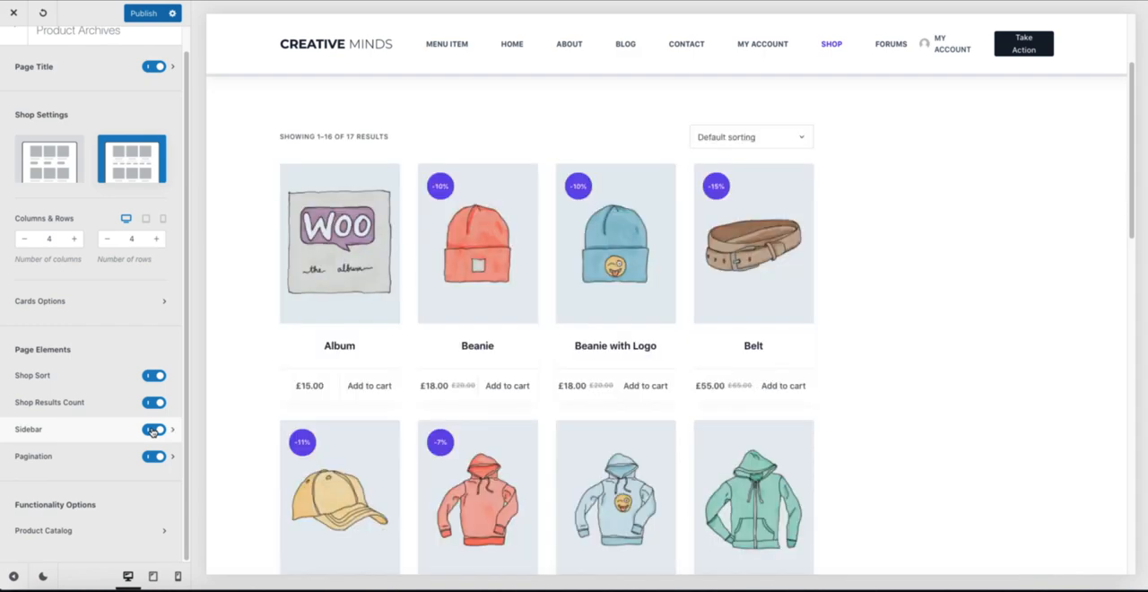
{"action": "left_click", "coordinate": [152, 429]}
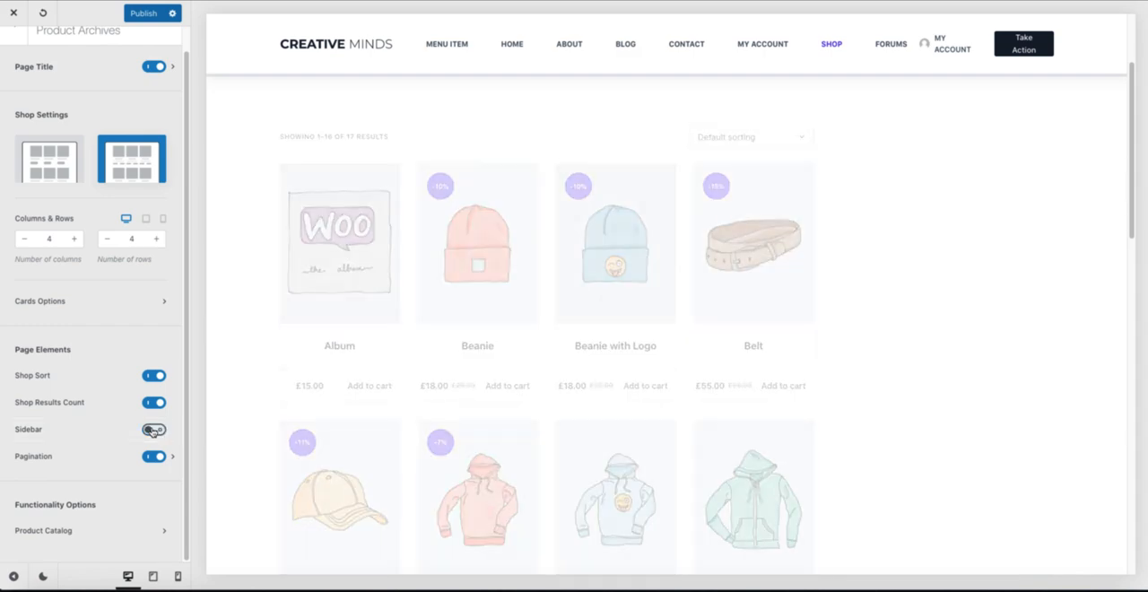
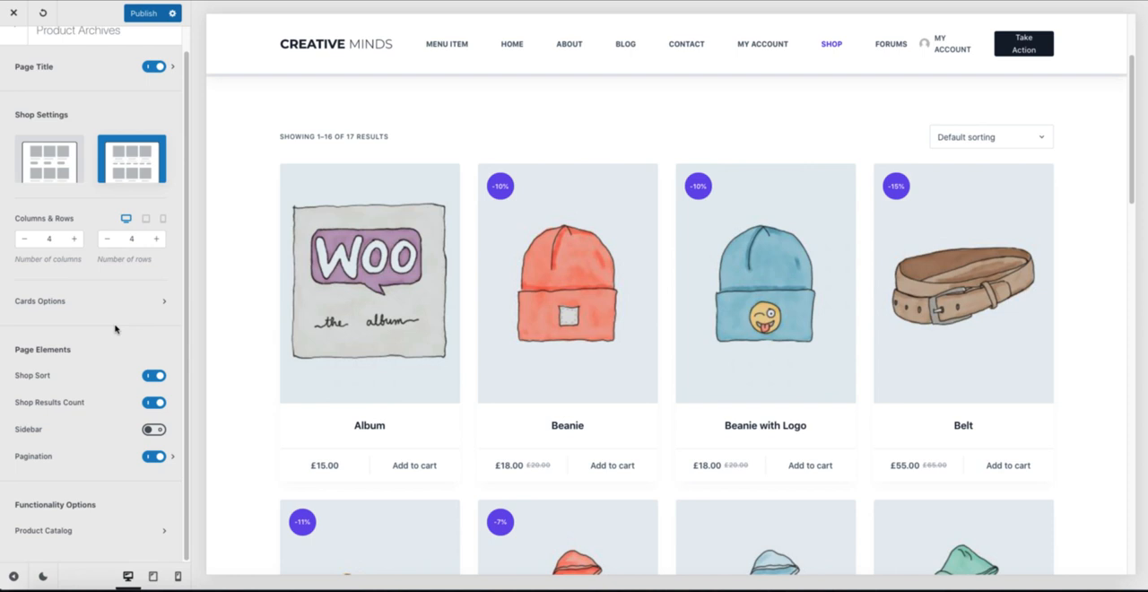
Step: Open the Album product in the shop preview and go to the WooCommerce Single Product settings
{"action": "scroll", "coordinate": [144, 269], "scroll_direction": "up", "scroll_amount": 1}
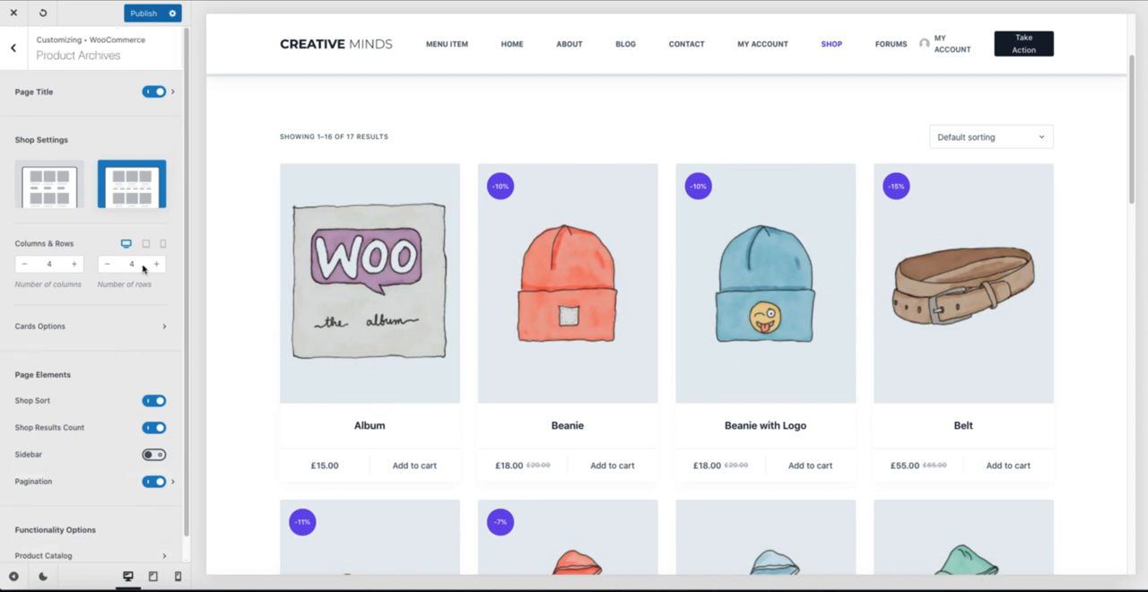
{"action": "left_click", "coordinate": [139, 263]}
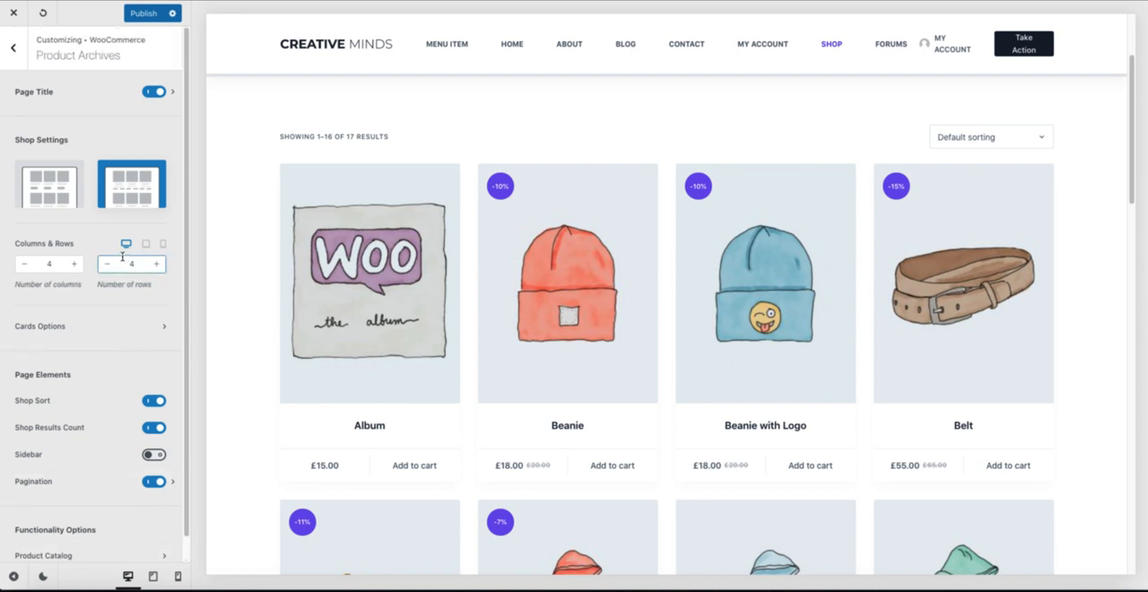
{"action": "left_click", "coordinate": [377, 285]}
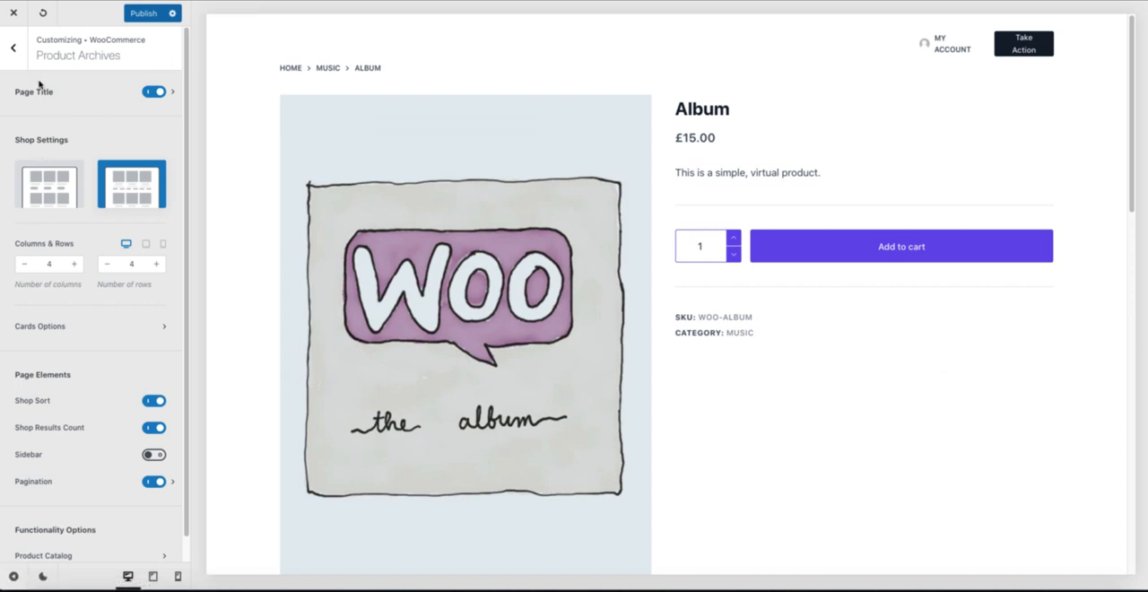
{"action": "left_click", "coordinate": [13, 47]}
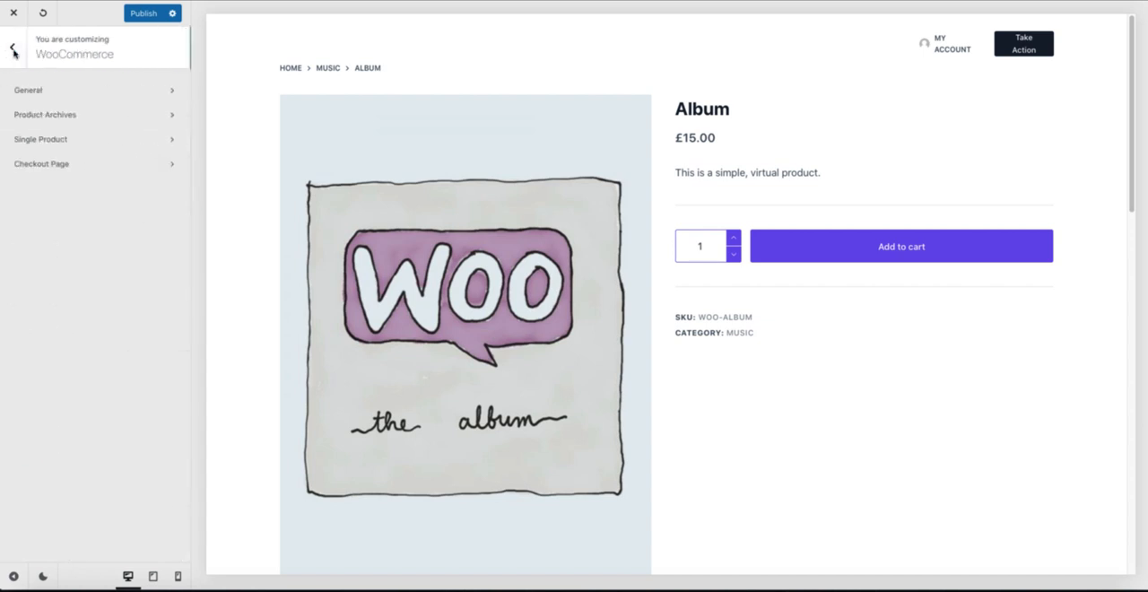
{"action": "left_click", "coordinate": [67, 143]}
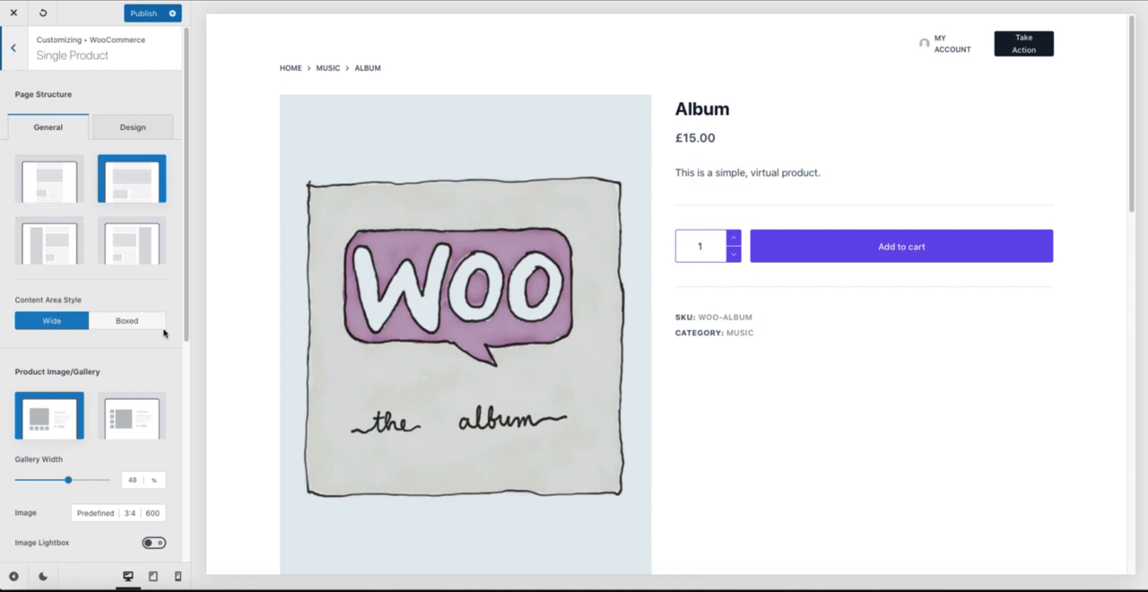
Step: Set the Product Image/Gallery layout to Vertical and the gallery width to 32%
{"action": "scroll", "coordinate": [99, 352], "scroll_direction": "down", "scroll_amount": 1}
{"action": "scroll", "coordinate": [98, 349], "scroll_direction": "down", "scroll_amount": 3}
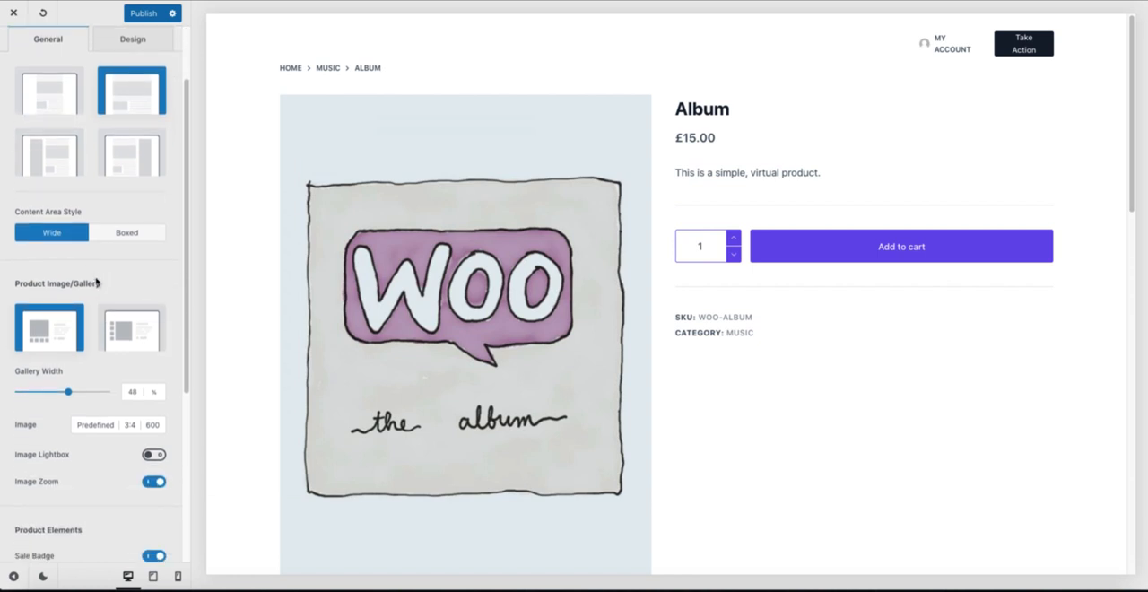
{"action": "scroll", "coordinate": [454, 300], "scroll_direction": "down", "scroll_amount": 3}
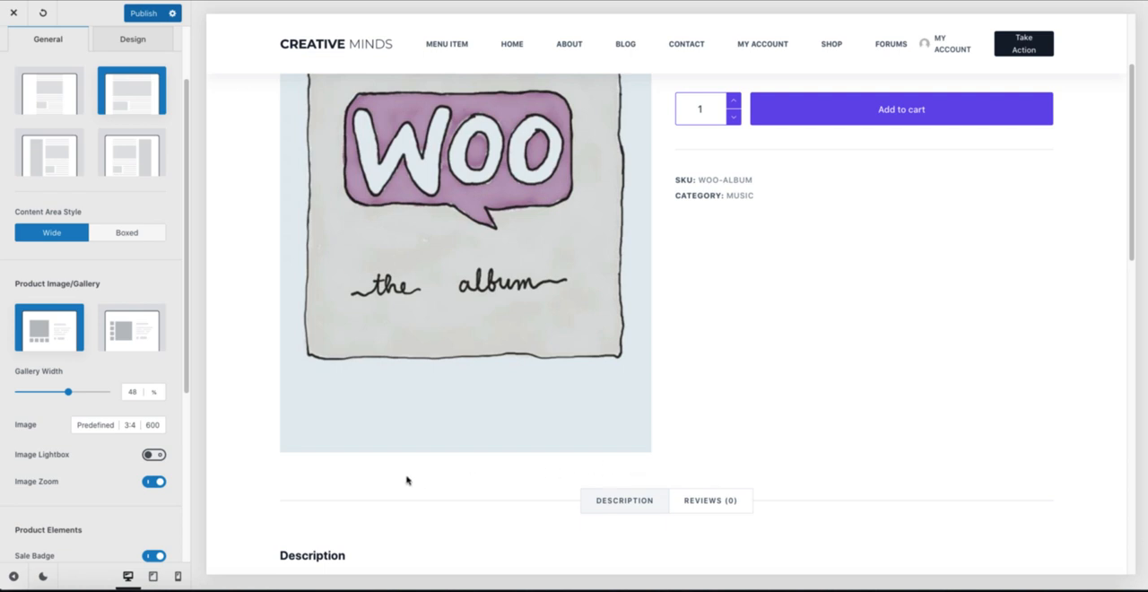
{"action": "left_click", "coordinate": [118, 332]}
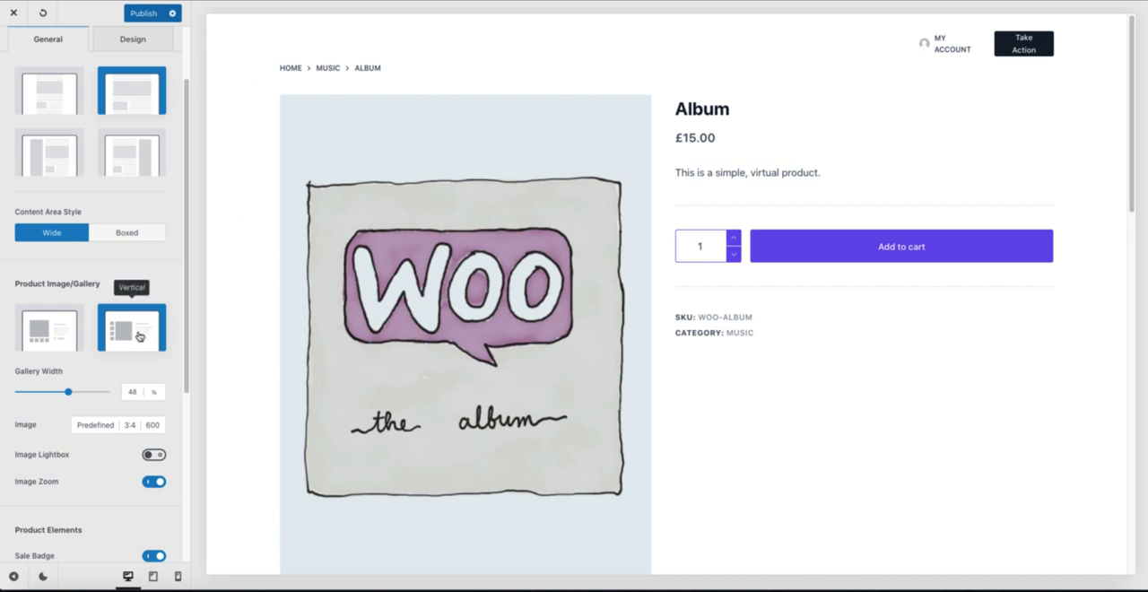
{"action": "left_click_drag", "start_coordinate": [64, 397], "coordinate": [40, 393]}
Step: Review the single product's image, product element and page element options, including the Related & Upsells visibility settings
{"action": "scroll", "coordinate": [53, 398], "scroll_direction": "down", "scroll_amount": 1}
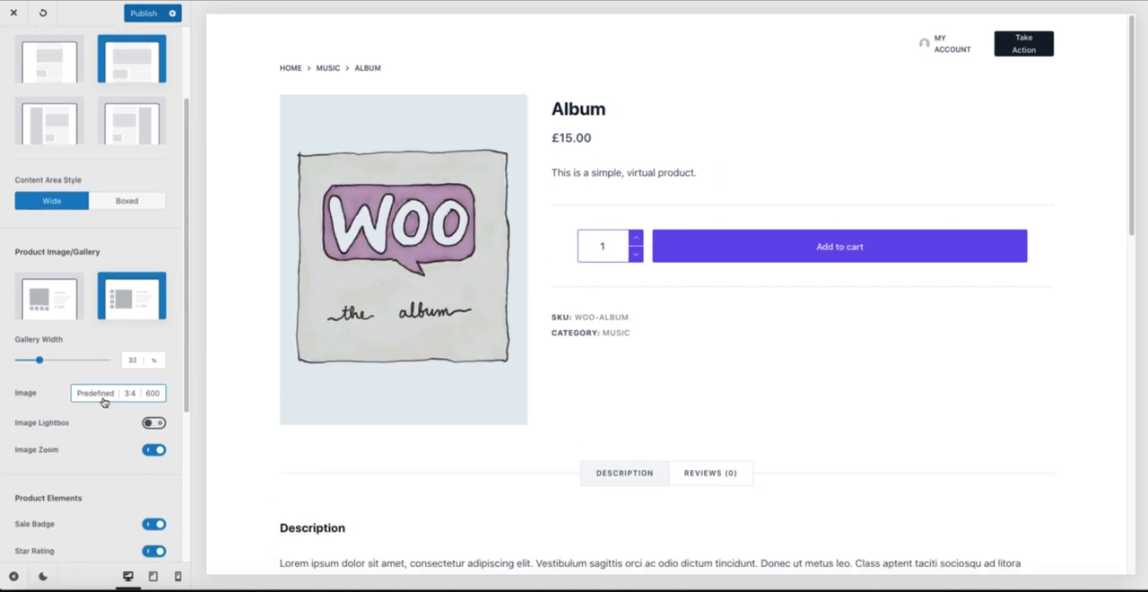
{"action": "scroll", "coordinate": [109, 401], "scroll_direction": "down", "scroll_amount": 2}
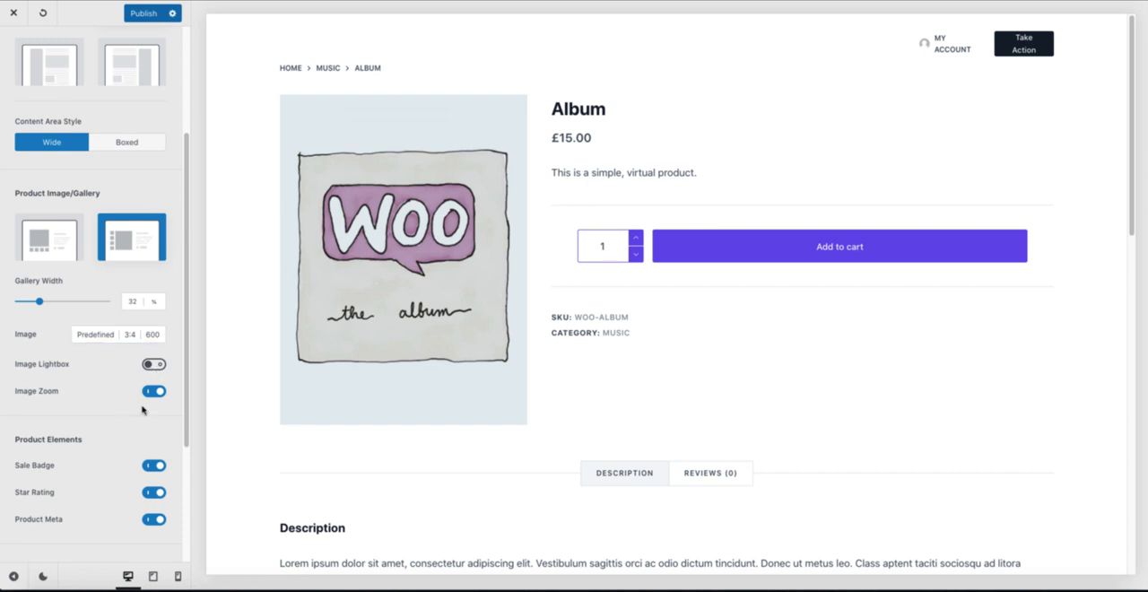
{"action": "scroll", "coordinate": [146, 400], "scroll_direction": "down", "scroll_amount": 4}
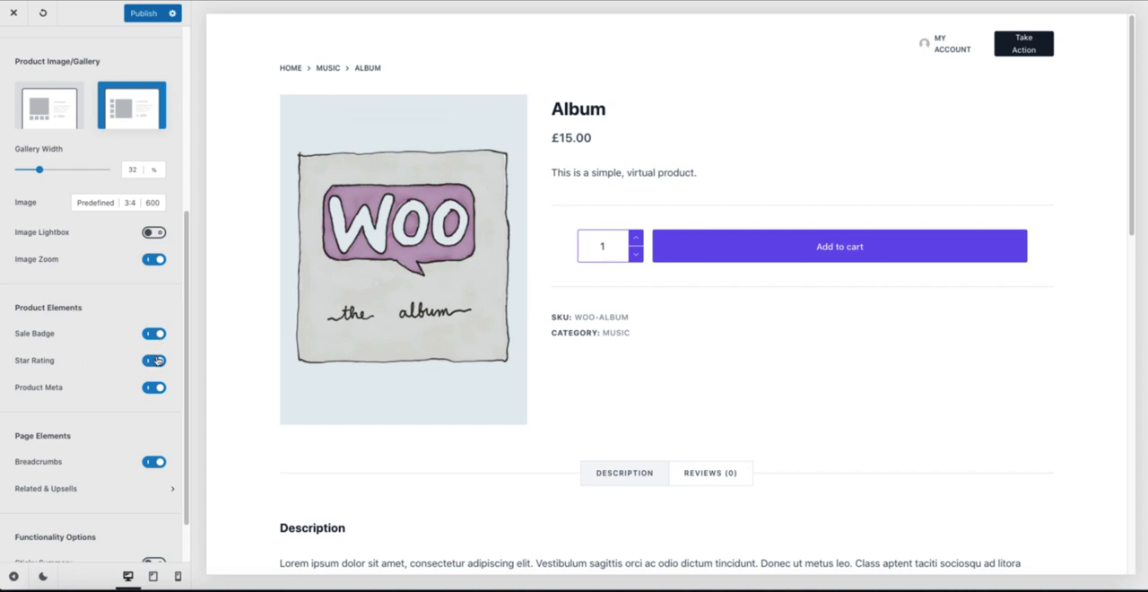
{"action": "scroll", "coordinate": [137, 399], "scroll_direction": "down", "scroll_amount": 2}
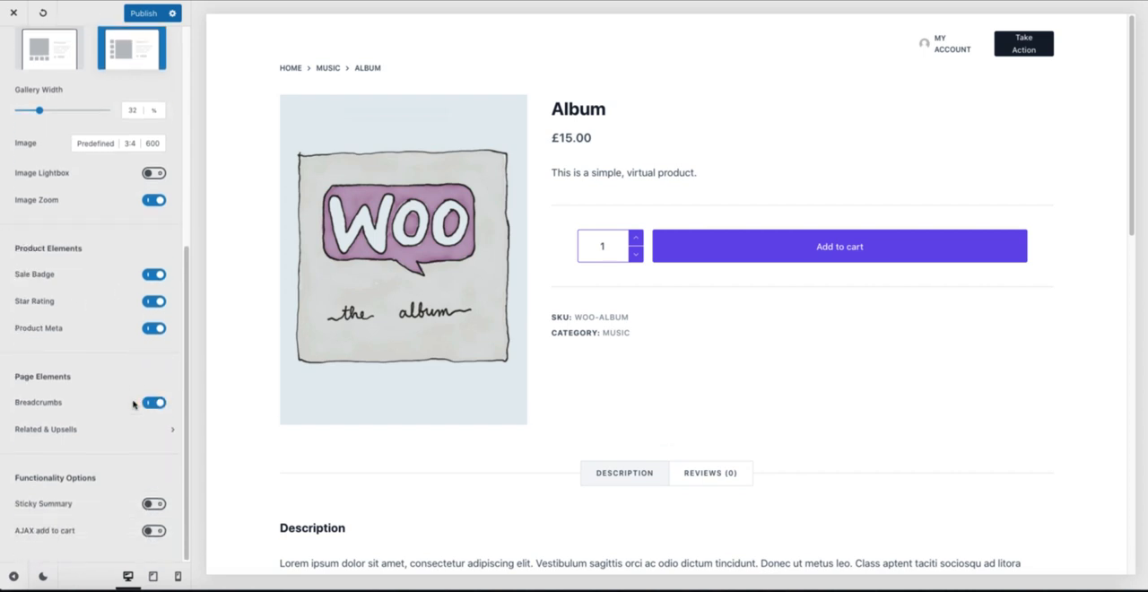
{"action": "left_click", "coordinate": [97, 436]}
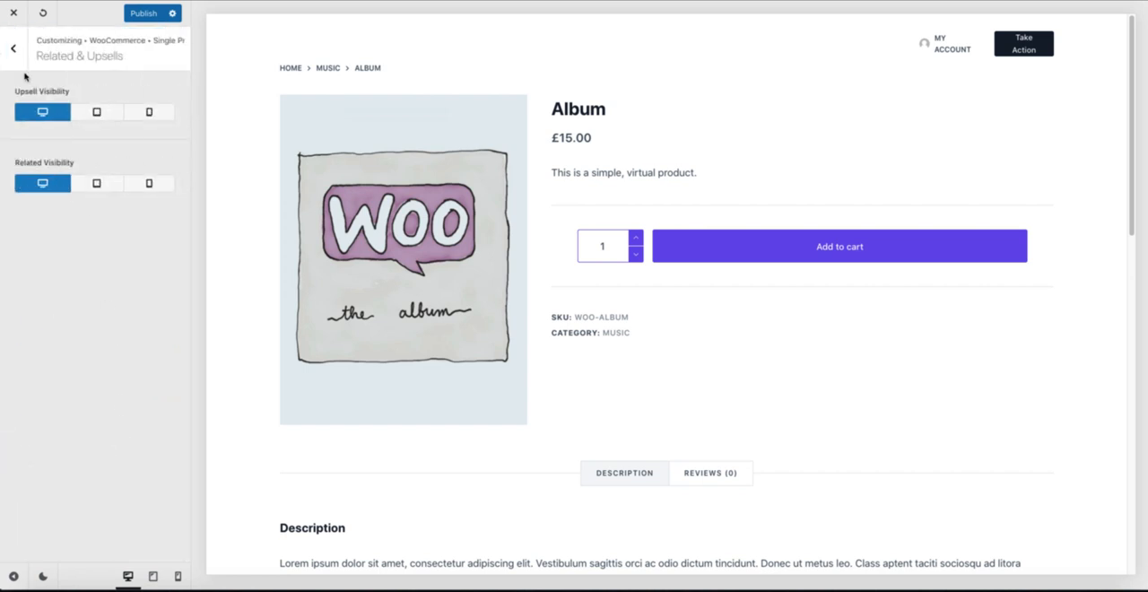
{"action": "left_click", "coordinate": [13, 49]}
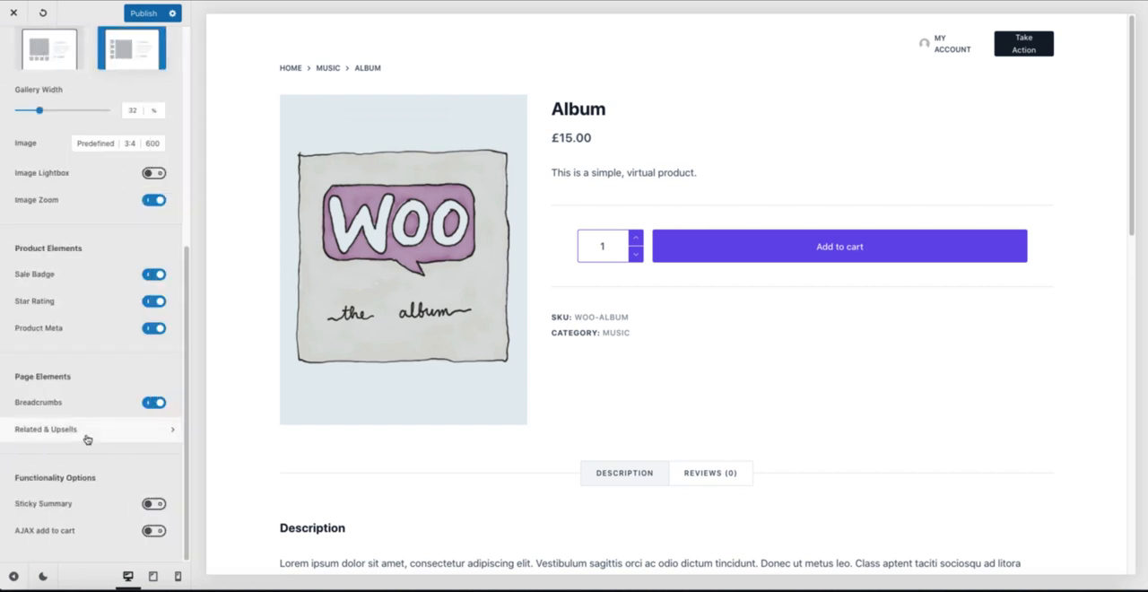
Step: Enable AJAX add to cart and Sticky Summary, and check the preview on the Album page and the related Single product
{"action": "left_click", "coordinate": [153, 531]}
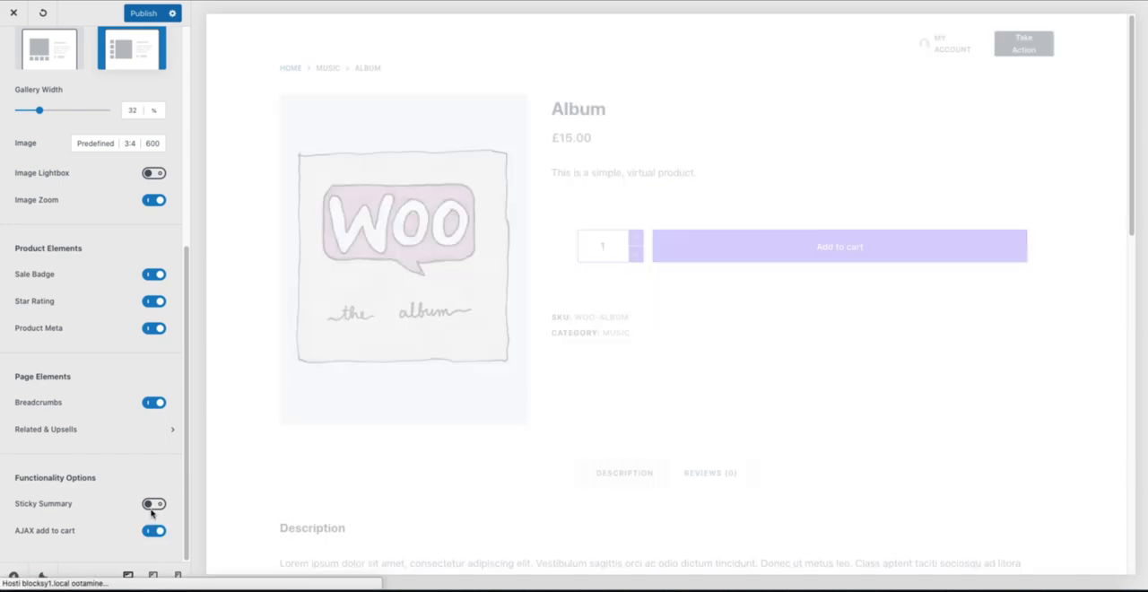
{"action": "left_click", "coordinate": [153, 505]}
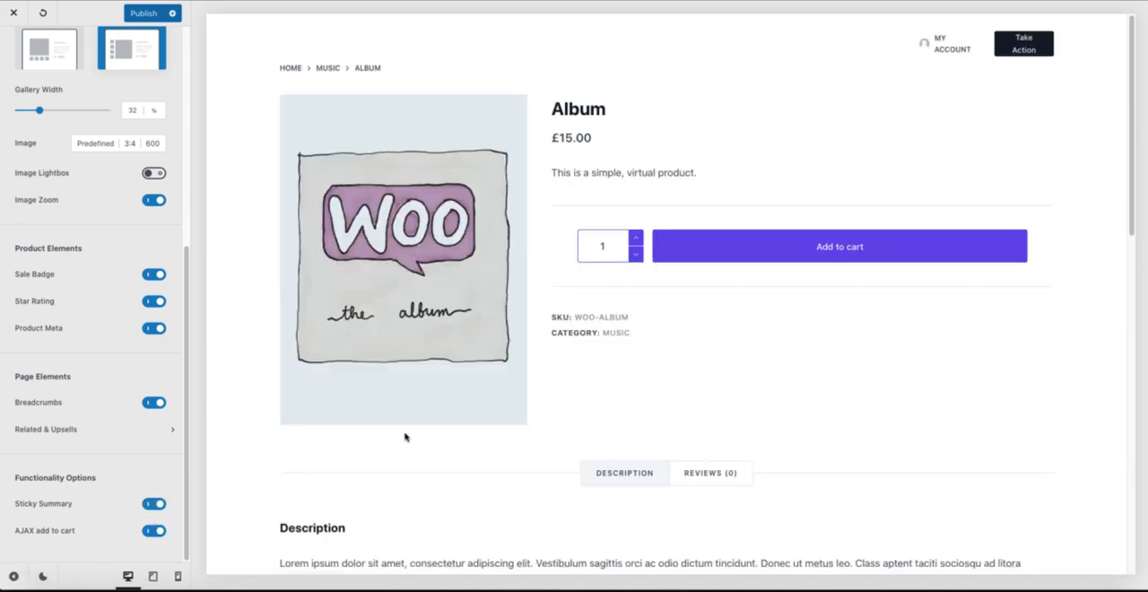
{"action": "scroll", "coordinate": [627, 251], "scroll_direction": "down", "scroll_amount": 6}
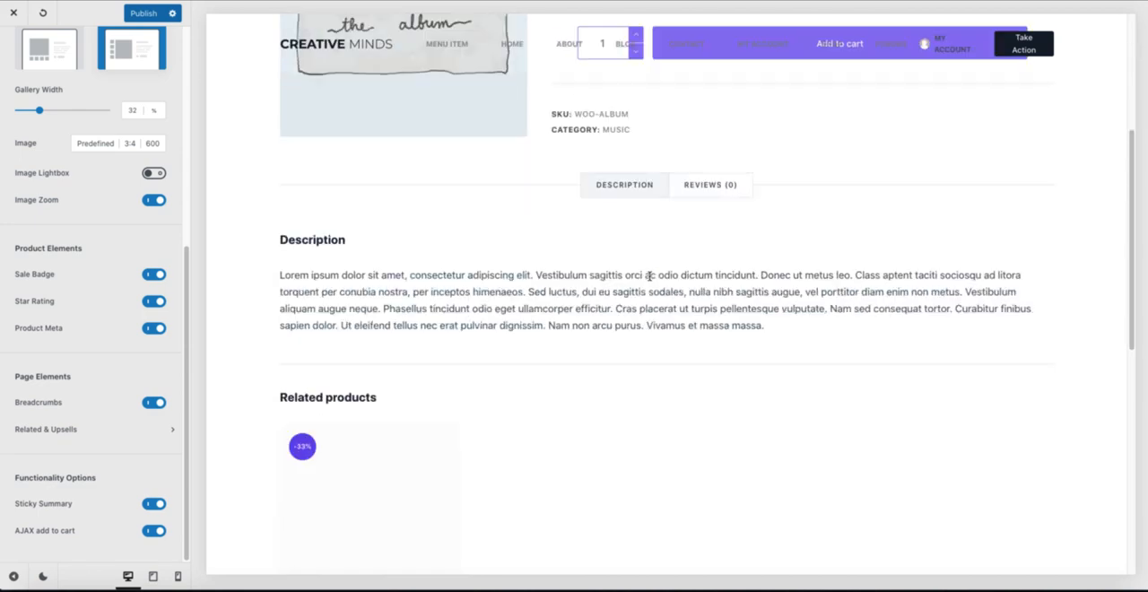
{"action": "left_click", "coordinate": [417, 301]}
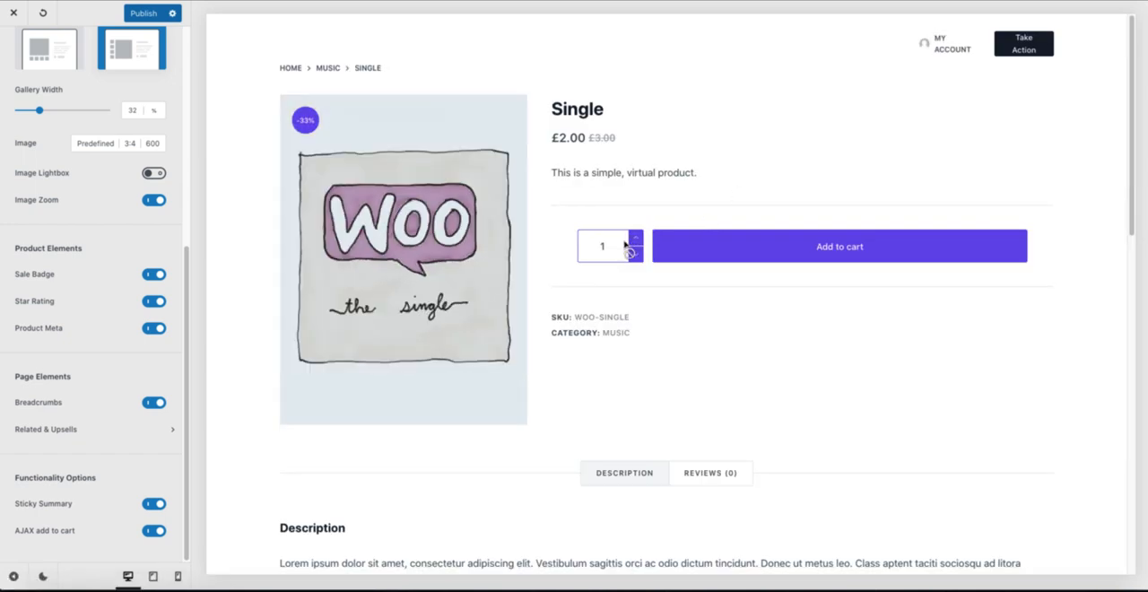
{"action": "scroll", "coordinate": [625, 246], "scroll_direction": "down", "scroll_amount": 1}
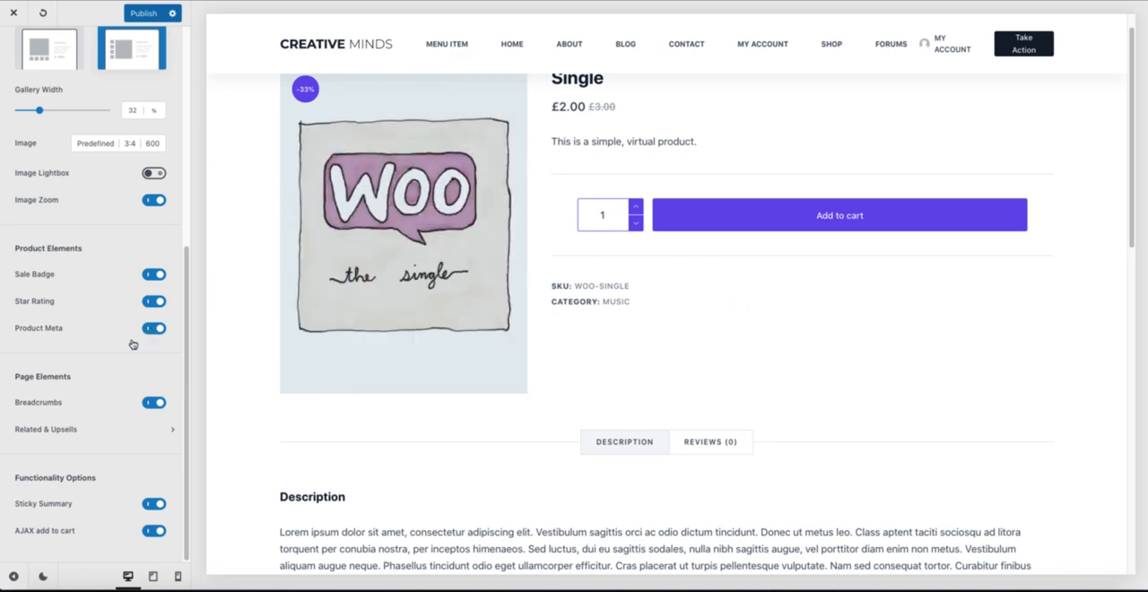
{"action": "scroll", "coordinate": [130, 345], "scroll_direction": "up", "scroll_amount": 5}
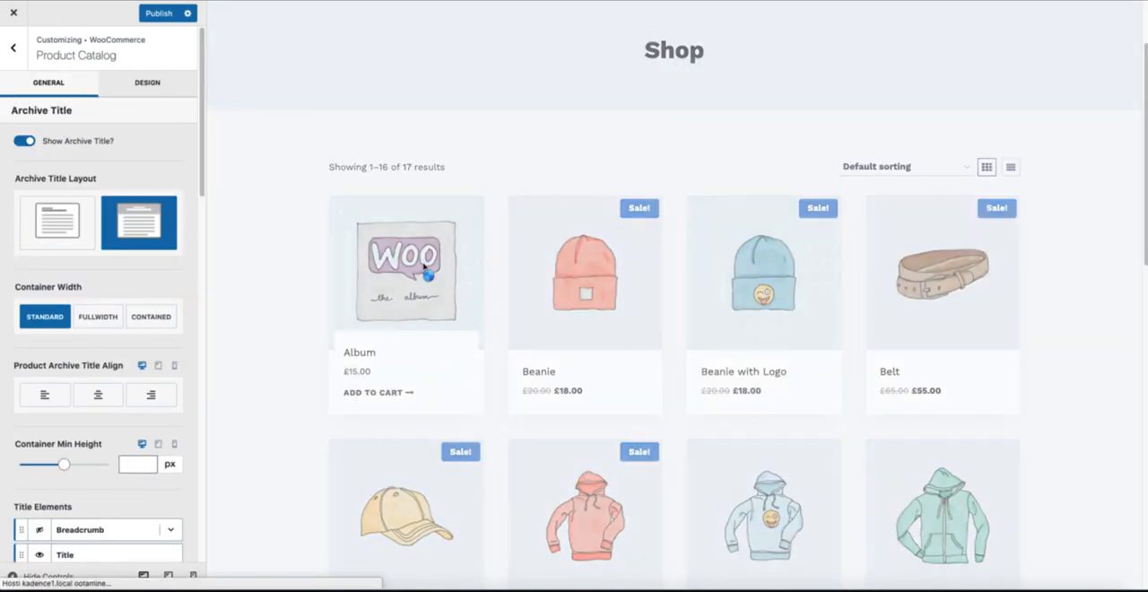
Step: Switch to the Kadence customizer and open the WooCommerce Single Product Layout settings
{"action": "left_click", "coordinate": [13, 47]}
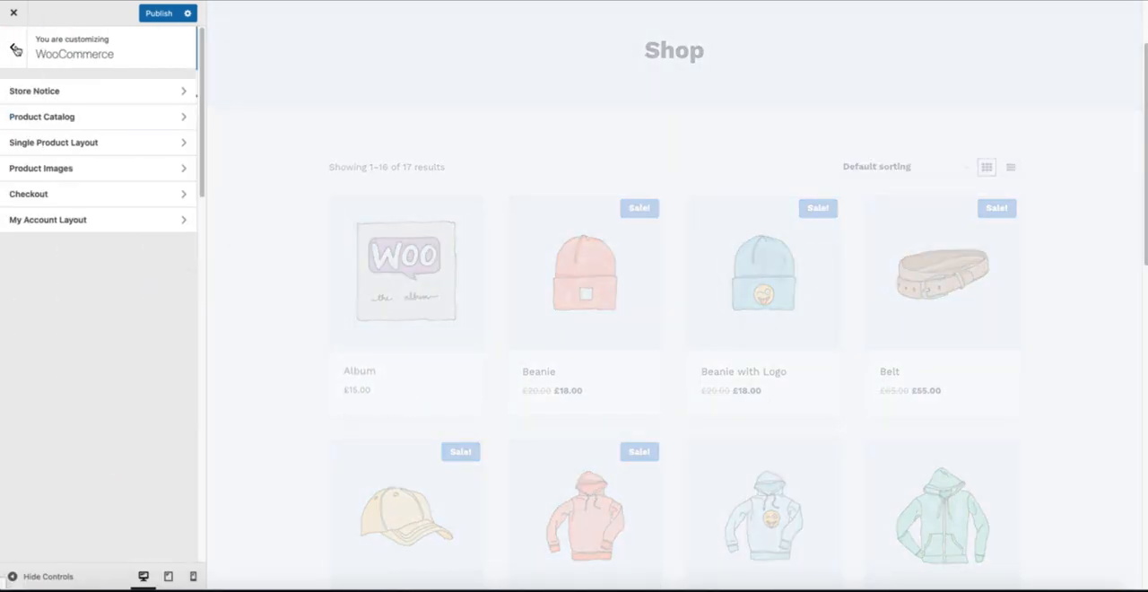
{"action": "left_click", "coordinate": [84, 145]}
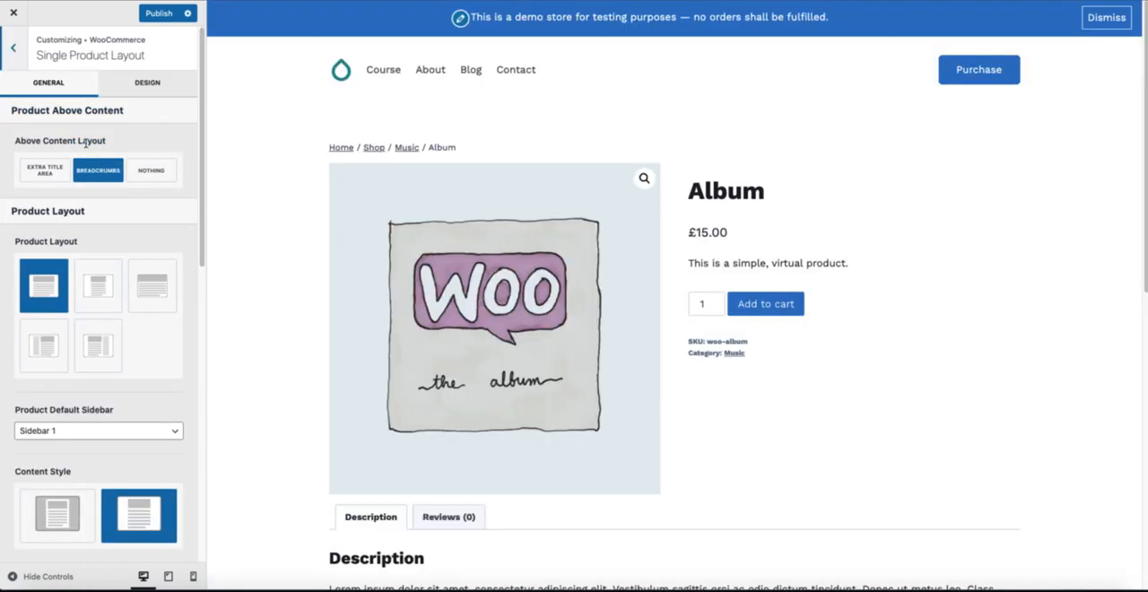
Step: Try Extra Title Area and Nothing as the Above Content Layout, and restore Breadcrumbs
{"action": "left_click", "coordinate": [46, 171]}
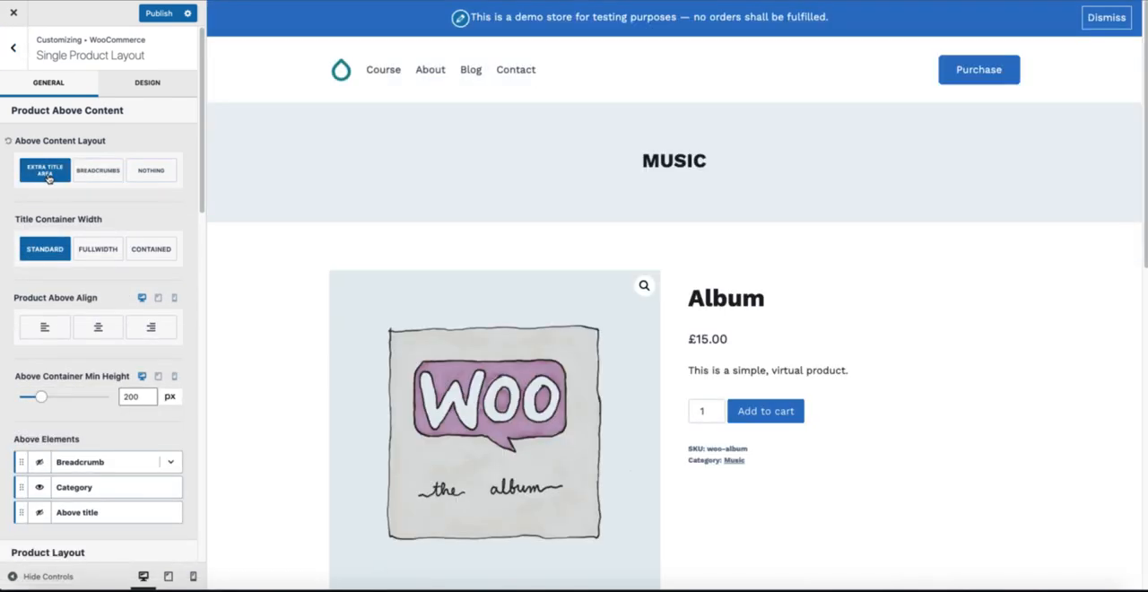
{"action": "left_click", "coordinate": [152, 174]}
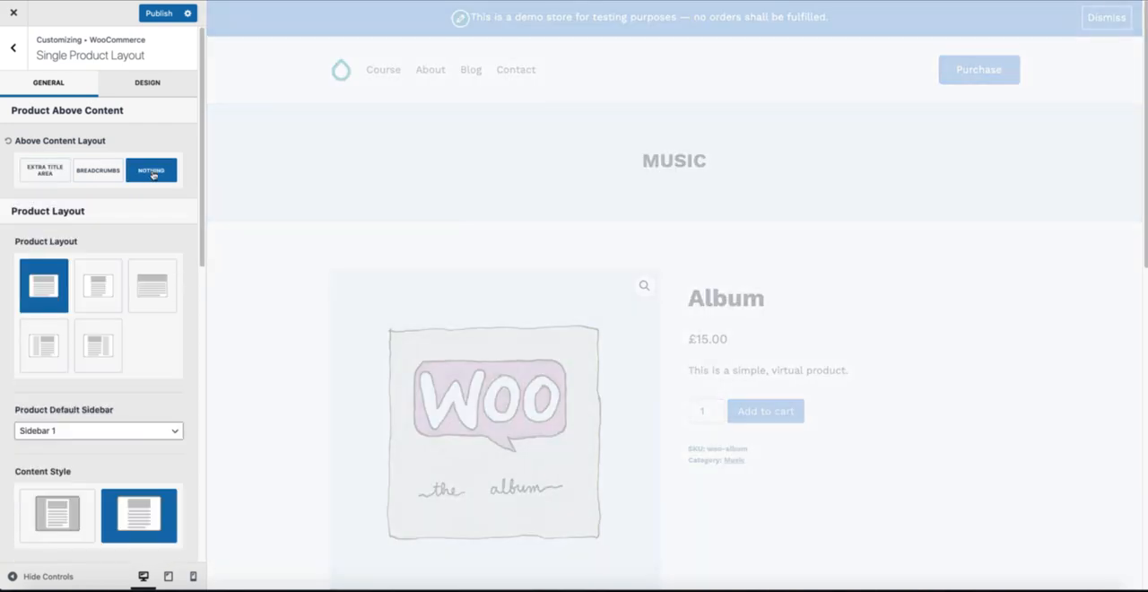
{"action": "left_click", "coordinate": [94, 172]}
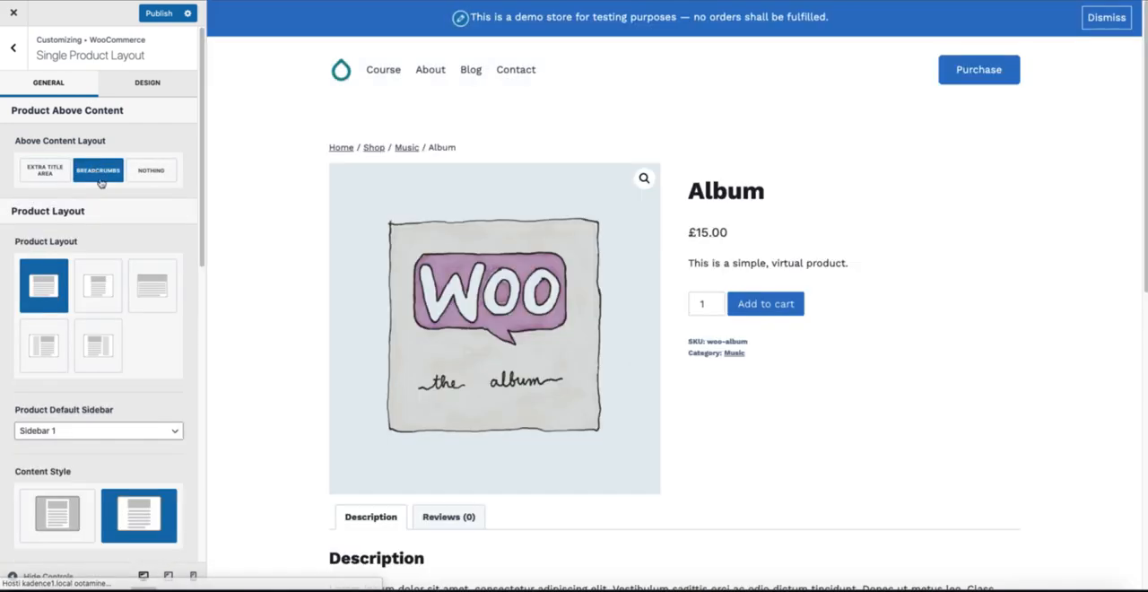
Step: Look over the Product Layout choices, try the boxed Content Style, and restore Unboxed
{"action": "scroll", "coordinate": [139, 363], "scroll_direction": "down", "scroll_amount": 1}
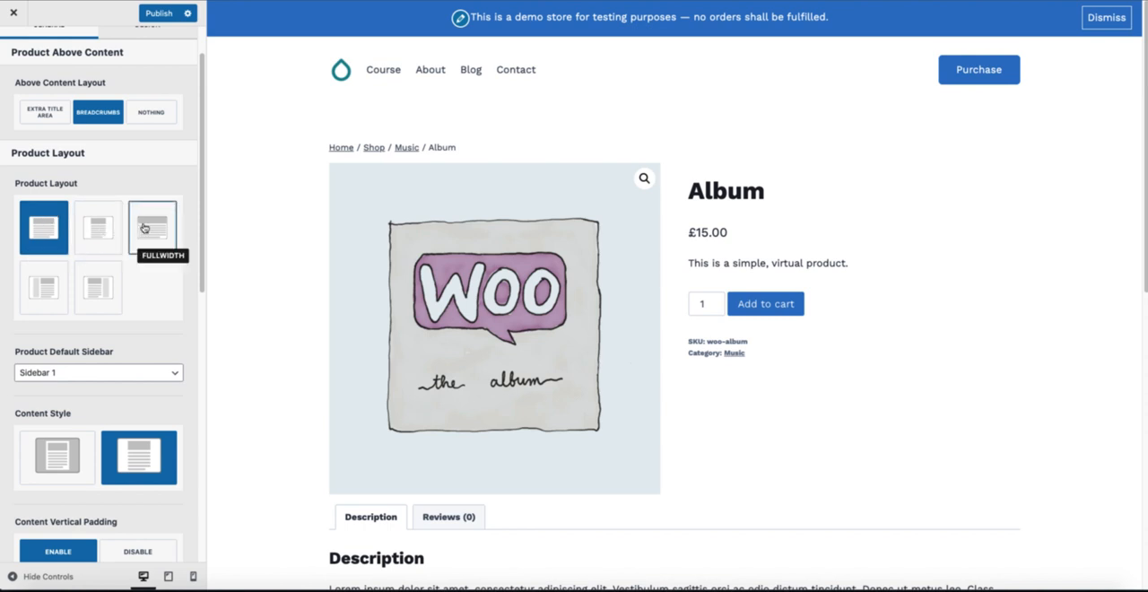
{"action": "scroll", "coordinate": [141, 330], "scroll_direction": "down", "scroll_amount": 2}
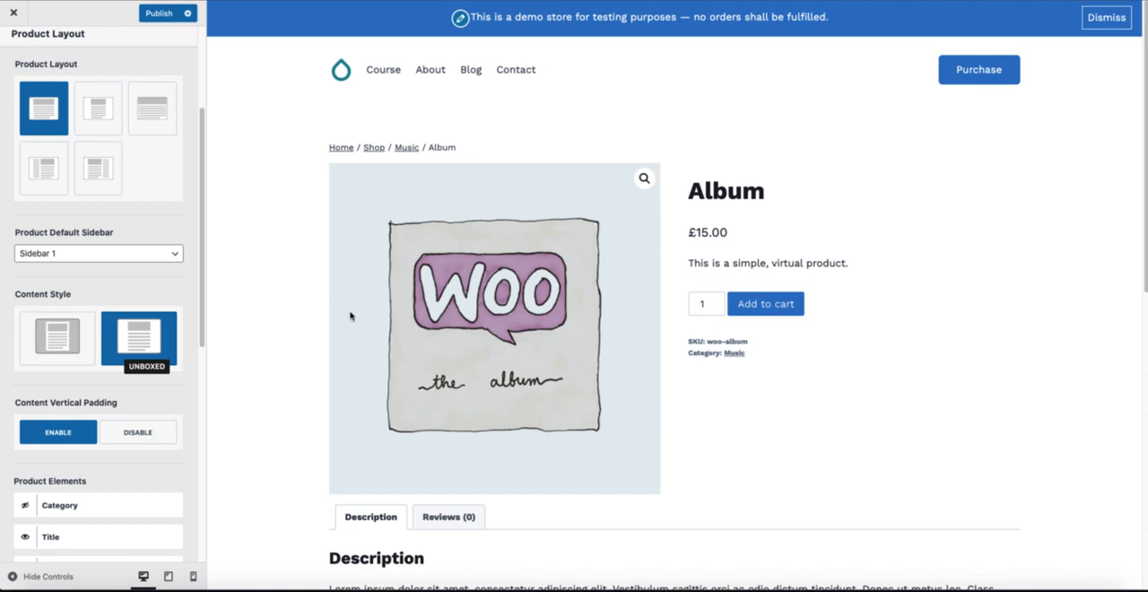
{"action": "left_click", "coordinate": [69, 330]}
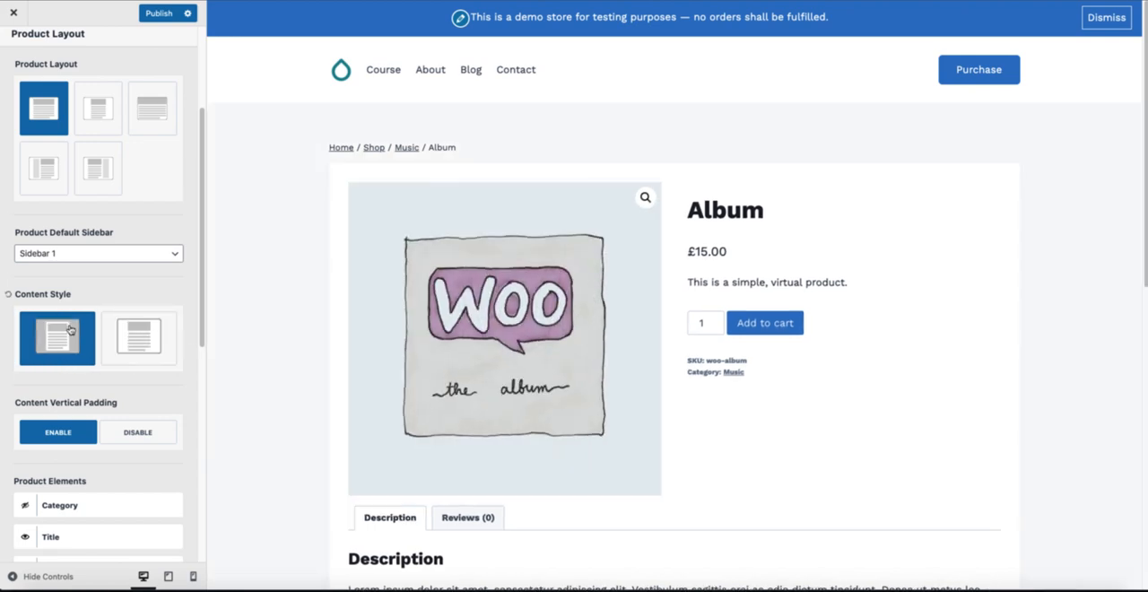
{"action": "left_click", "coordinate": [115, 334]}
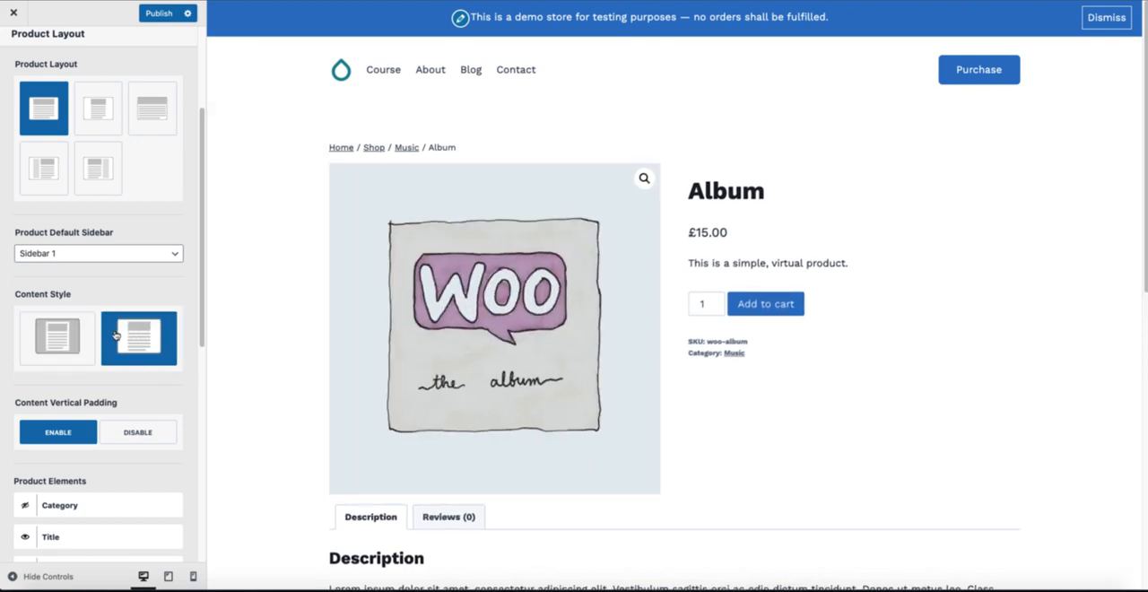
Step: Try showing the Category product element above the product title, and hide it again
{"action": "scroll", "coordinate": [114, 335], "scroll_direction": "down", "scroll_amount": 4}
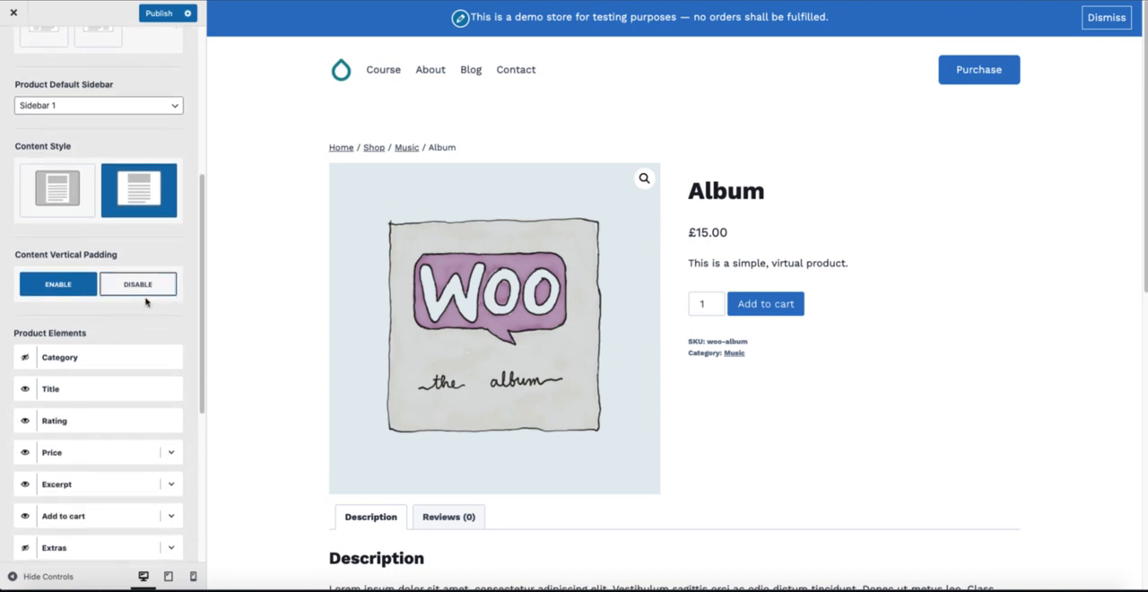
{"action": "scroll", "coordinate": [141, 307], "scroll_direction": "down", "scroll_amount": 1}
{"action": "scroll", "coordinate": [138, 308], "scroll_direction": "down", "scroll_amount": 2}
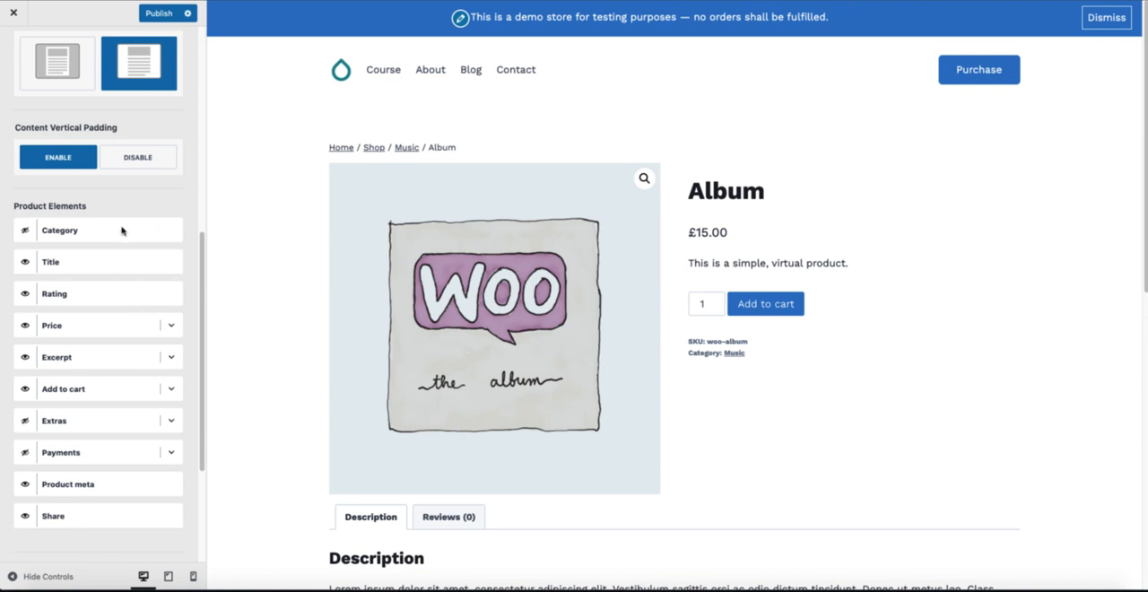
{"action": "left_click", "coordinate": [23, 233]}
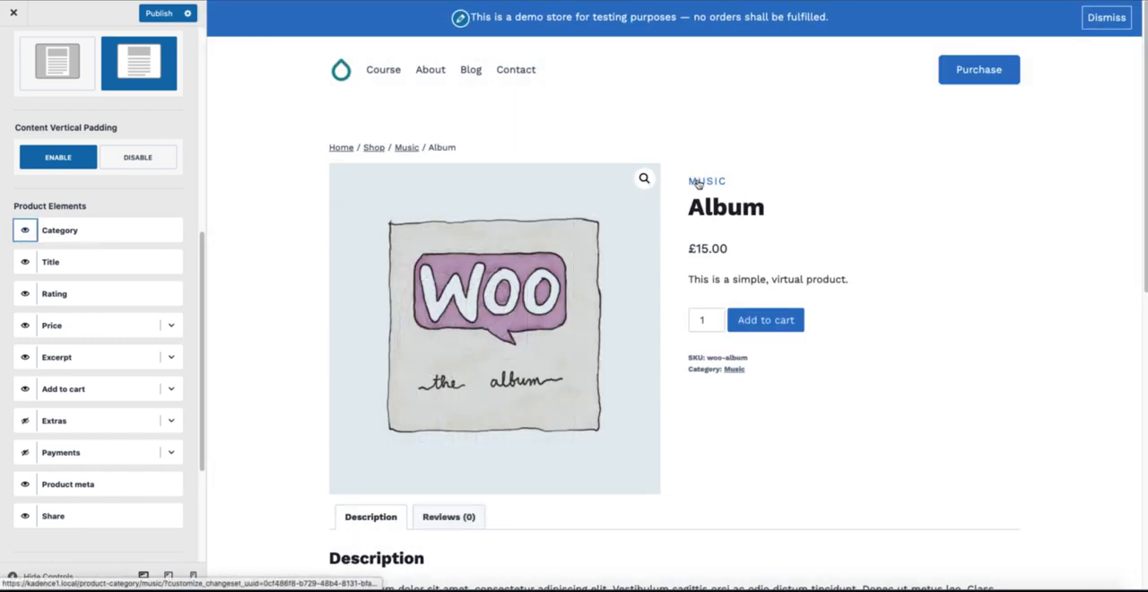
{"action": "left_click_drag", "start_coordinate": [64, 232], "coordinate": [64, 246]}
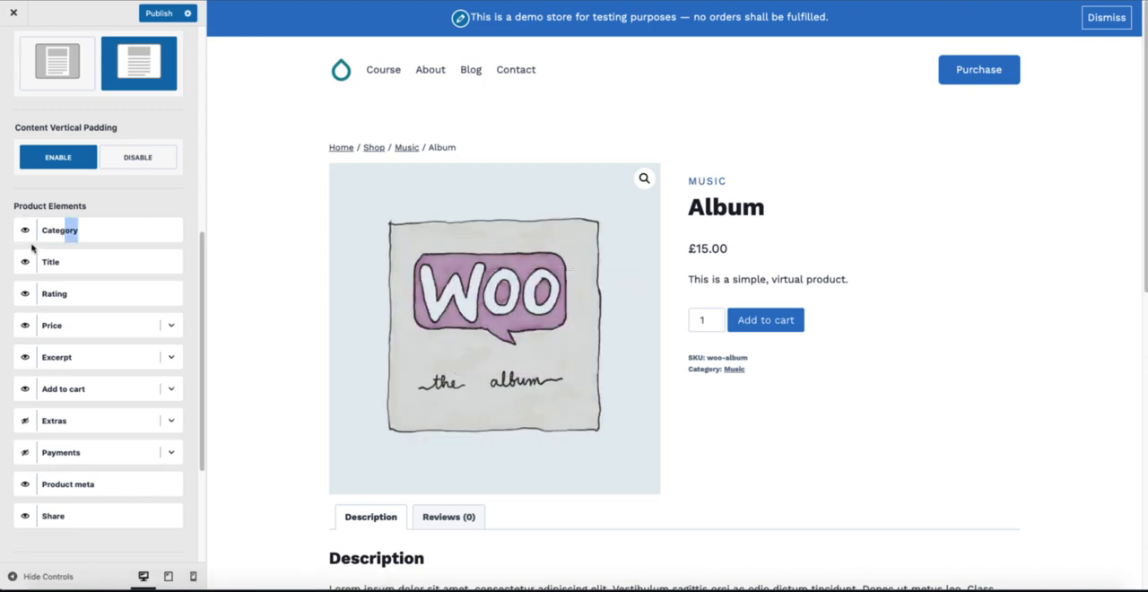
{"action": "left_click", "coordinate": [25, 229]}
Step: Enable Show Shipping Statement for the Price element and select the text in its Shipping Excerpt
{"action": "left_click", "coordinate": [170, 324]}
{"action": "scroll", "coordinate": [154, 332], "scroll_direction": "down", "scroll_amount": 2}
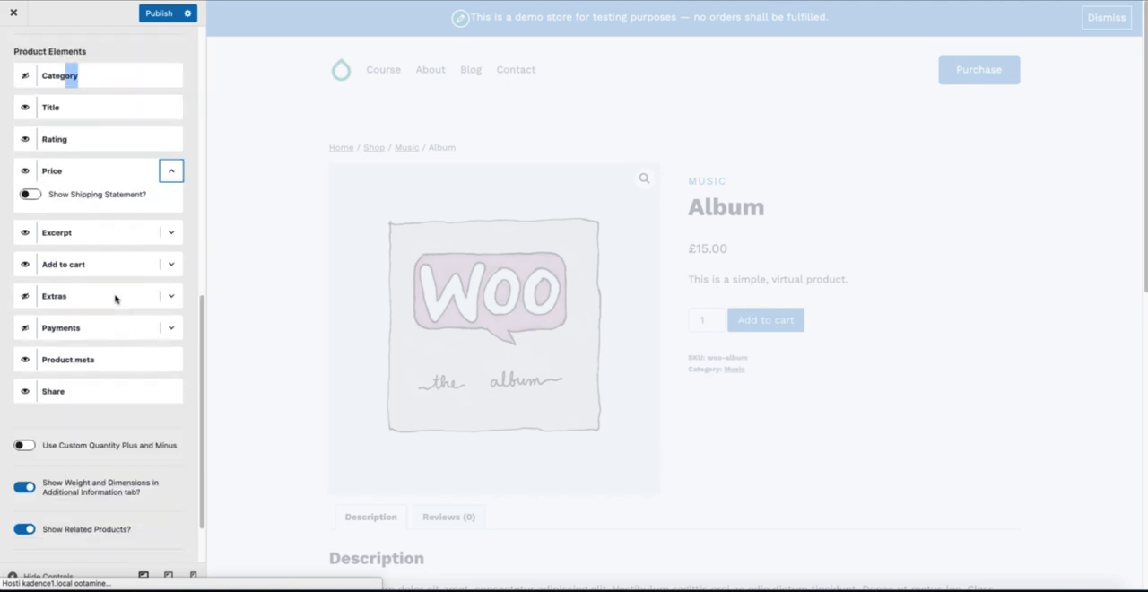
{"action": "left_click", "coordinate": [30, 195]}
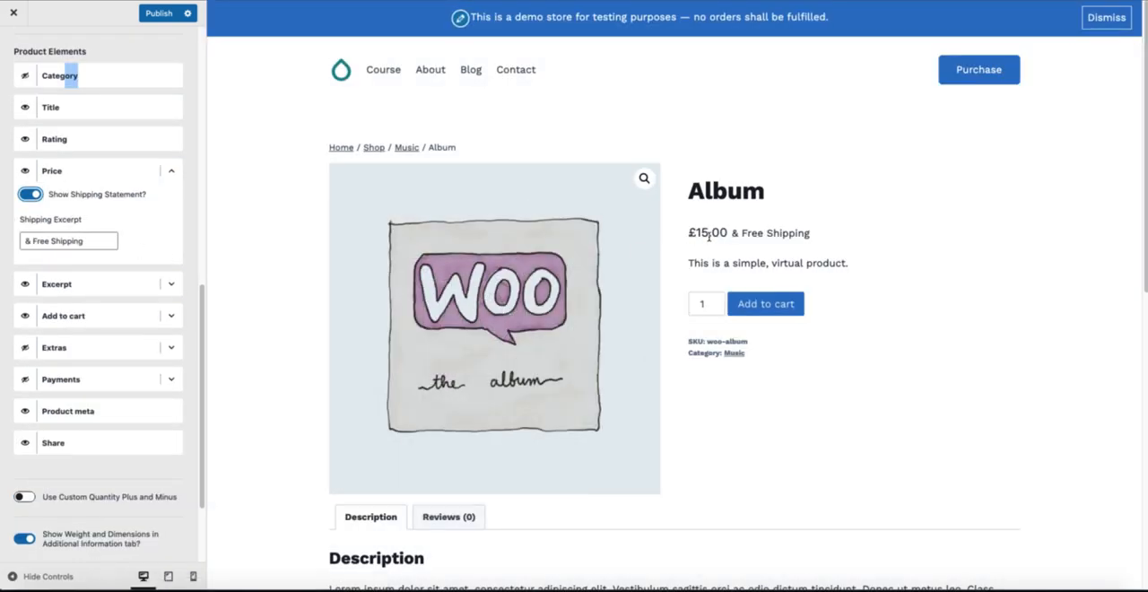
{"action": "left_click", "coordinate": [75, 244]}
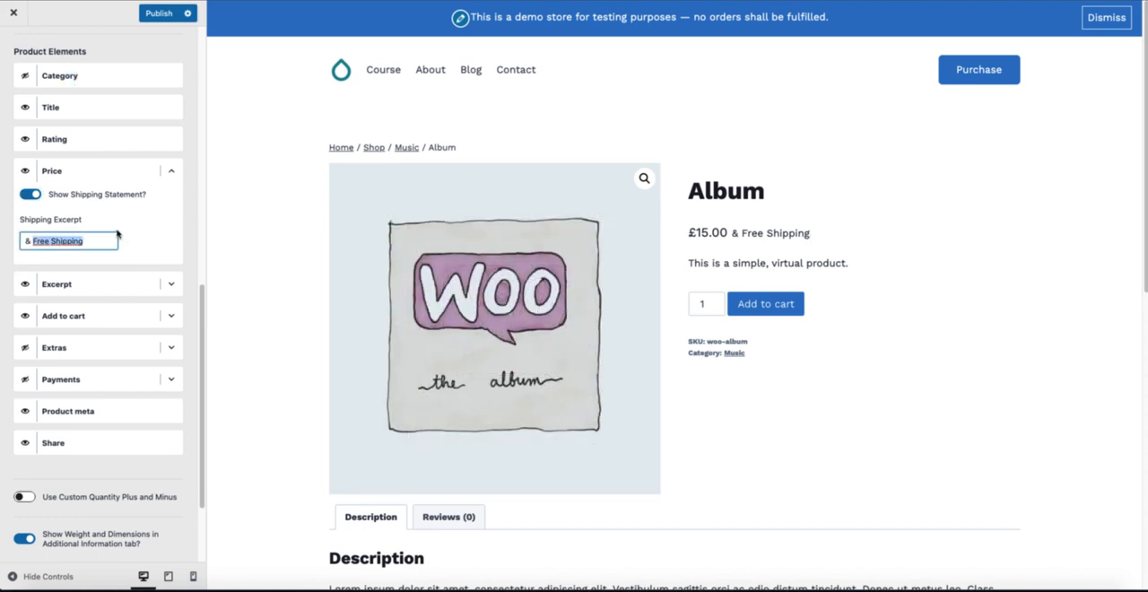
Step: Collapse the Price element's settings and check the Excerpt element's options
{"action": "left_click_drag", "start_coordinate": [101, 242], "coordinate": [25, 241]}
{"action": "left_click", "coordinate": [171, 170]}
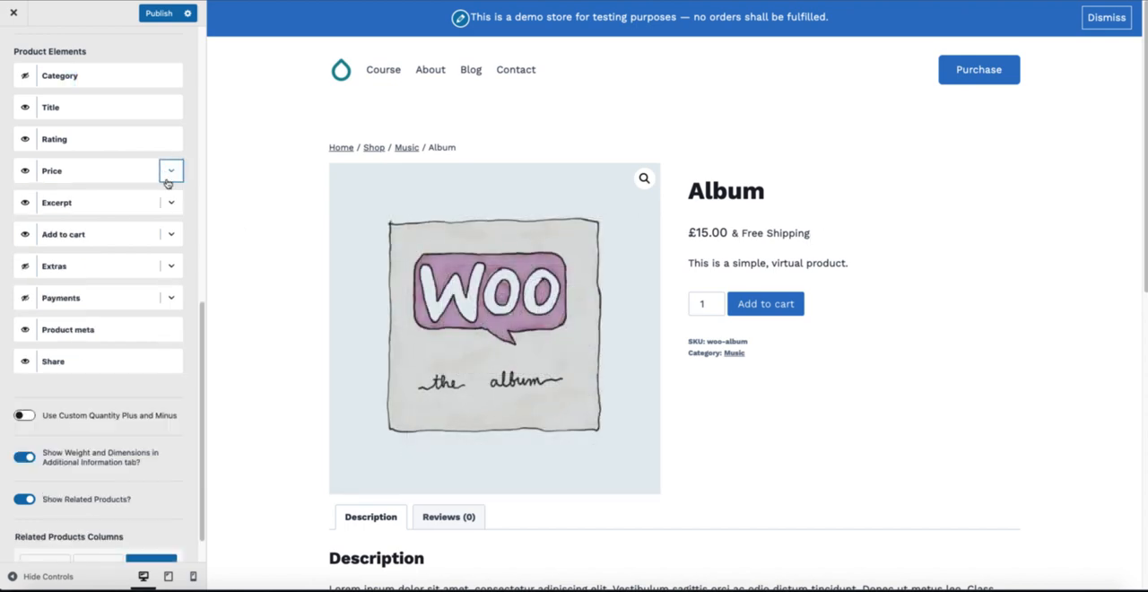
{"action": "left_click", "coordinate": [172, 204]}
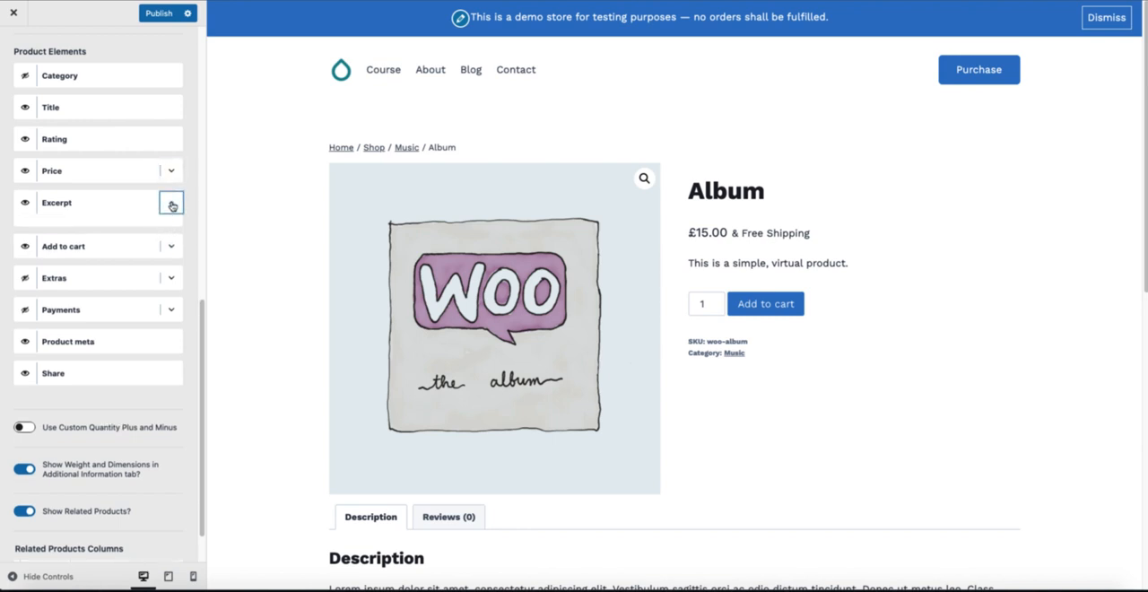
Step: Try the Normal and Large button sizes for the Add to cart element, and settle on Medium-Large
{"action": "left_click", "coordinate": [172, 235]}
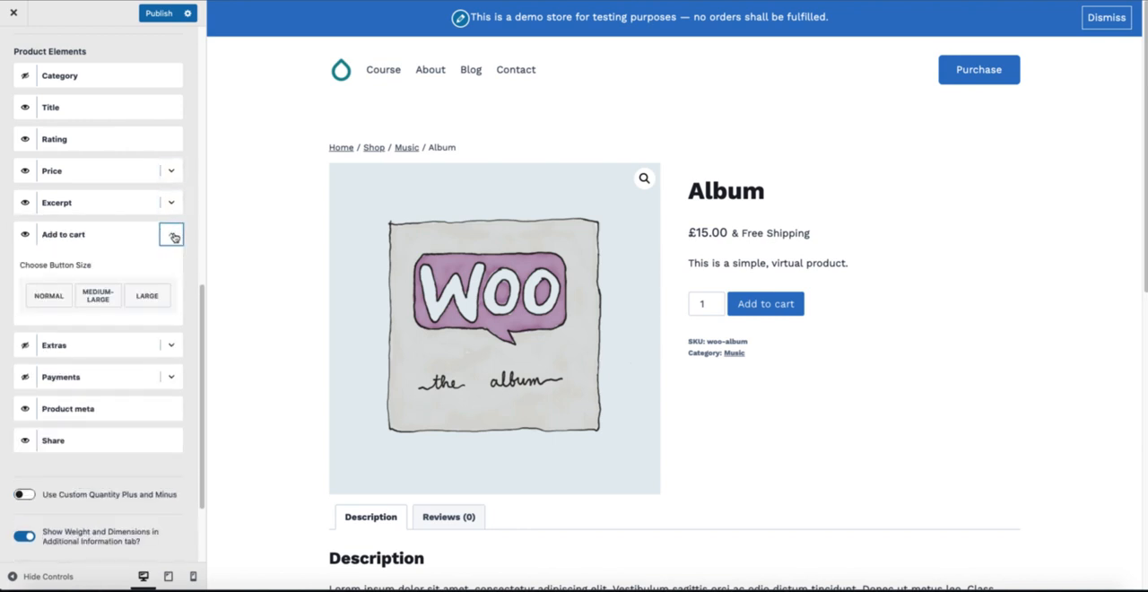
{"action": "left_click", "coordinate": [48, 296]}
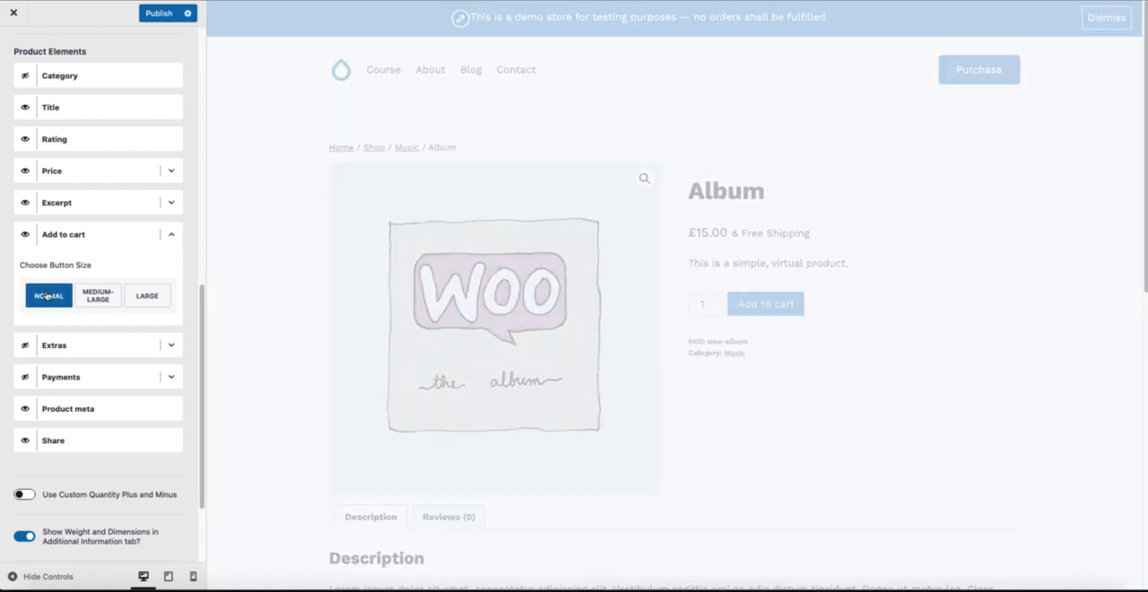
{"action": "left_click", "coordinate": [98, 296]}
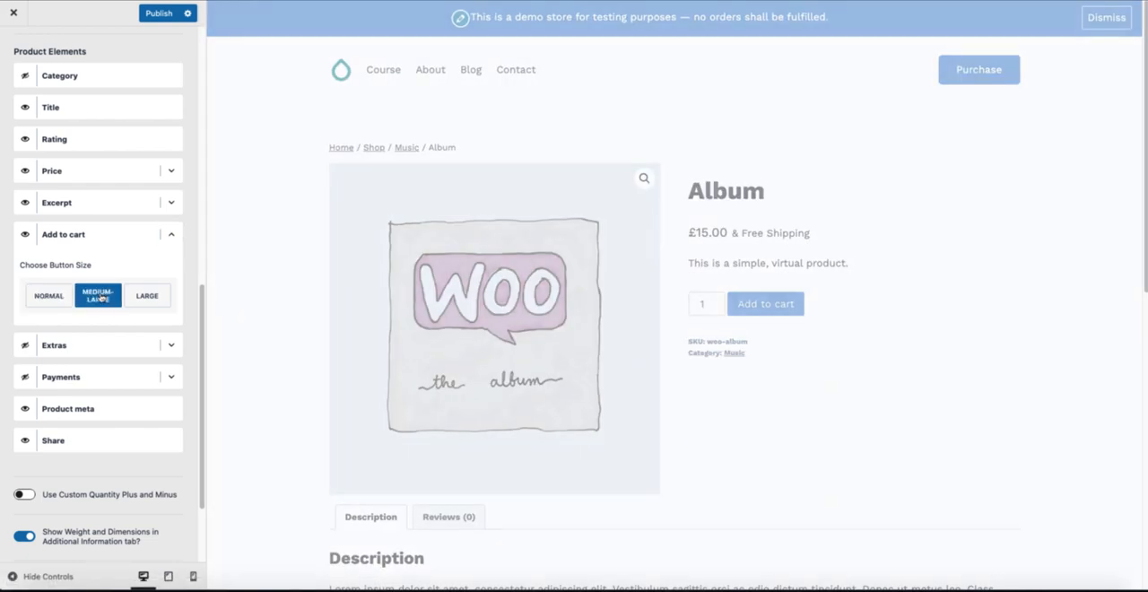
{"action": "left_click", "coordinate": [143, 300]}
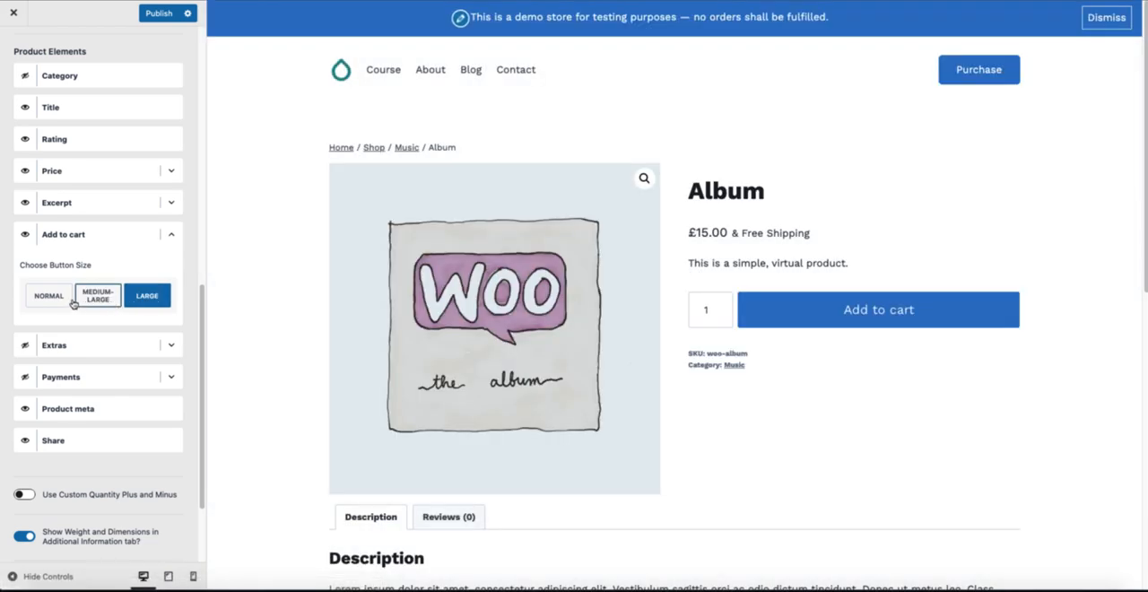
{"action": "left_click", "coordinate": [91, 301]}
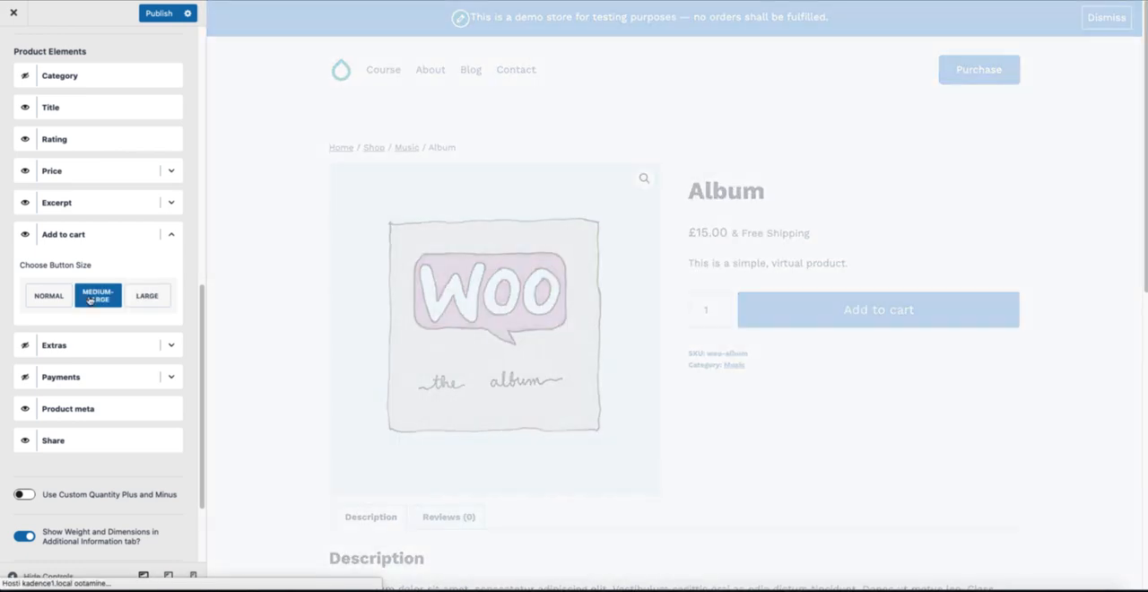
{"action": "left_click", "coordinate": [171, 234]}
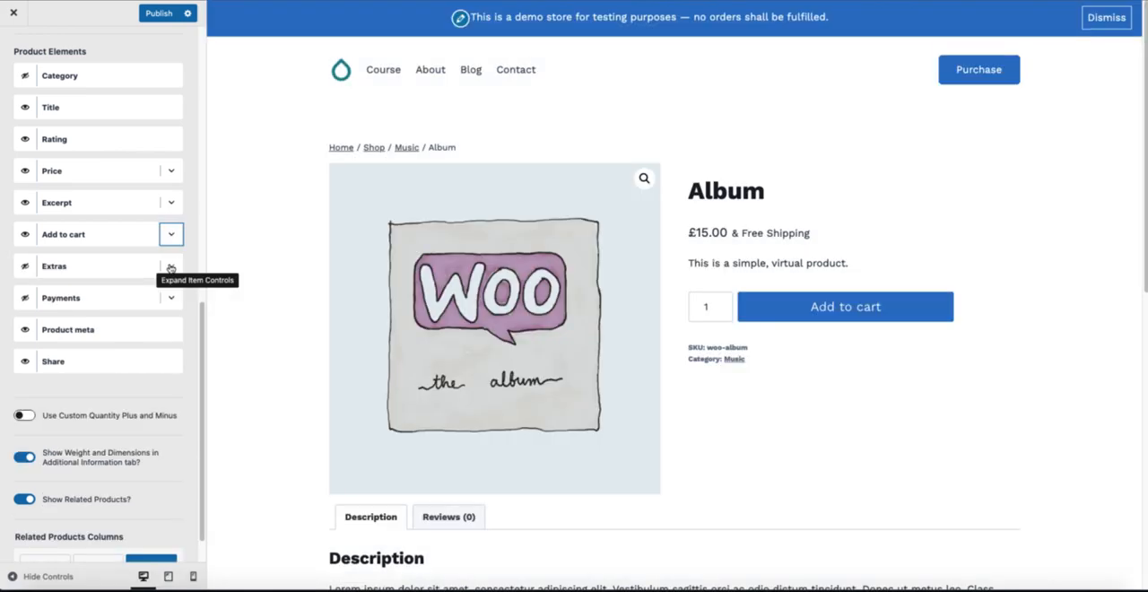
Step: Show the Extras product element and look through its title, feature texts and icon choices
{"action": "left_click", "coordinate": [25, 267]}
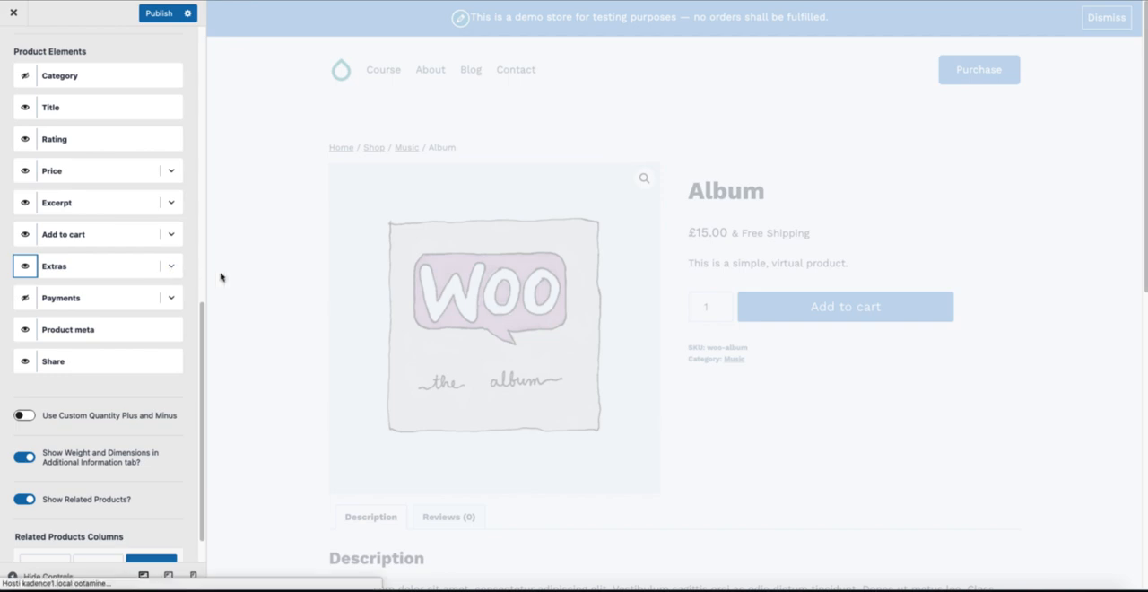
{"action": "left_click", "coordinate": [171, 266]}
{"action": "scroll", "coordinate": [132, 290], "scroll_direction": "down", "scroll_amount": 1}
{"action": "scroll", "coordinate": [132, 290], "scroll_direction": "down", "scroll_amount": 1}
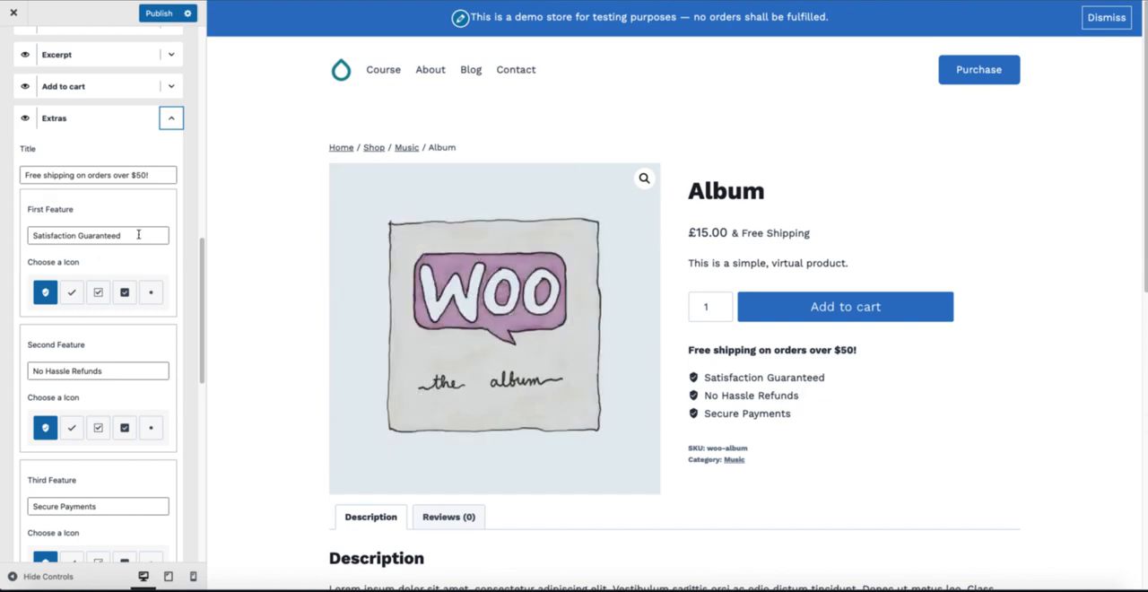
{"action": "triple_click", "coordinate": [139, 235]}
{"action": "left_click_drag", "start_coordinate": [157, 175], "coordinate": [19, 176]}
{"action": "scroll", "coordinate": [104, 327], "scroll_direction": "down", "scroll_amount": 2}
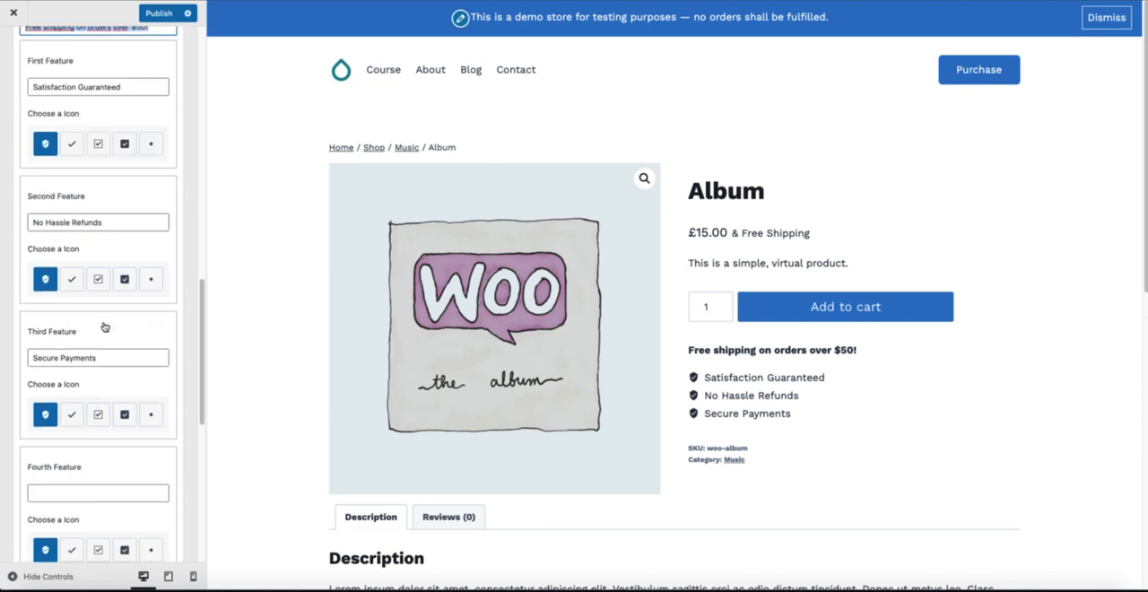
{"action": "scroll", "coordinate": [104, 327], "scroll_direction": "down", "scroll_amount": 4}
{"action": "scroll", "coordinate": [104, 326], "scroll_direction": "up", "scroll_amount": 2}
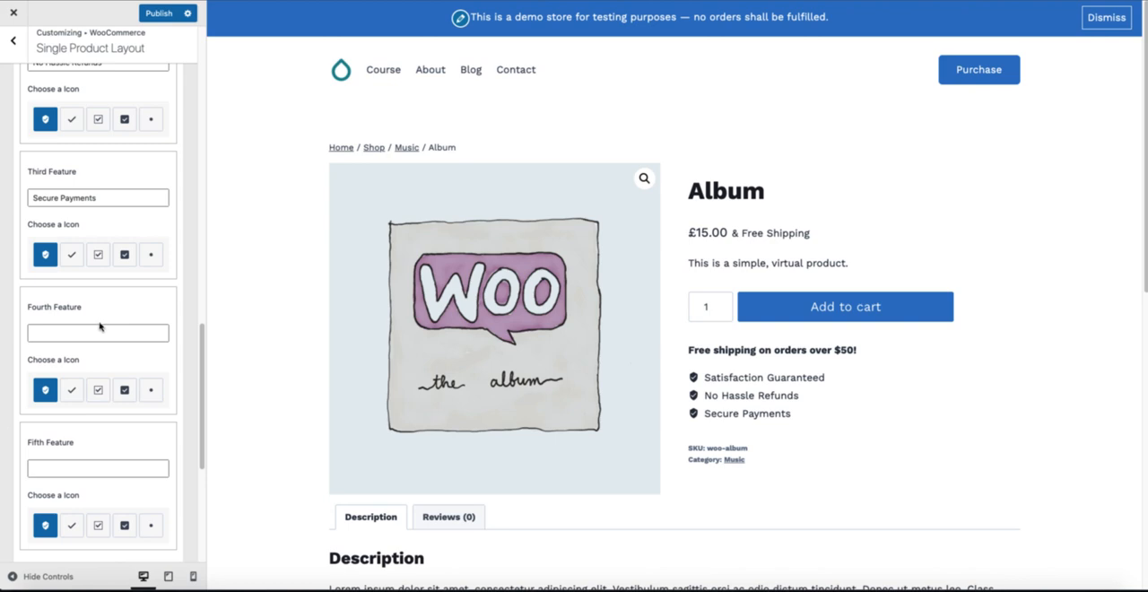
Step: Give the Extras element's Fourth Feature the plain check icon and its Third Feature the filled checkbox icon
{"action": "left_click", "coordinate": [70, 391]}
{"action": "left_click", "coordinate": [72, 254]}
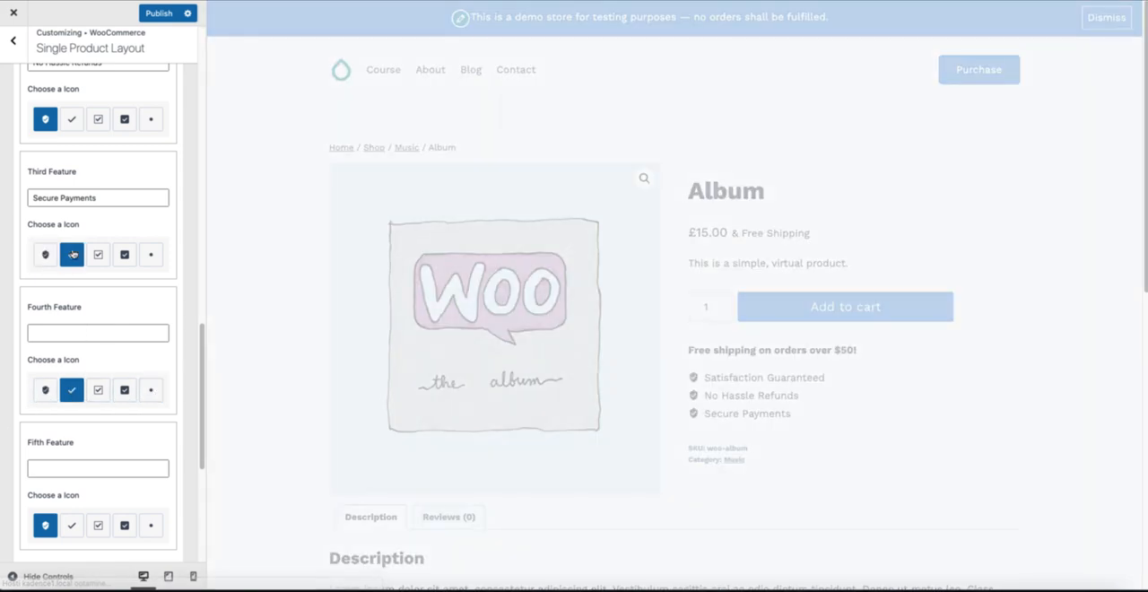
{"action": "left_click", "coordinate": [124, 255]}
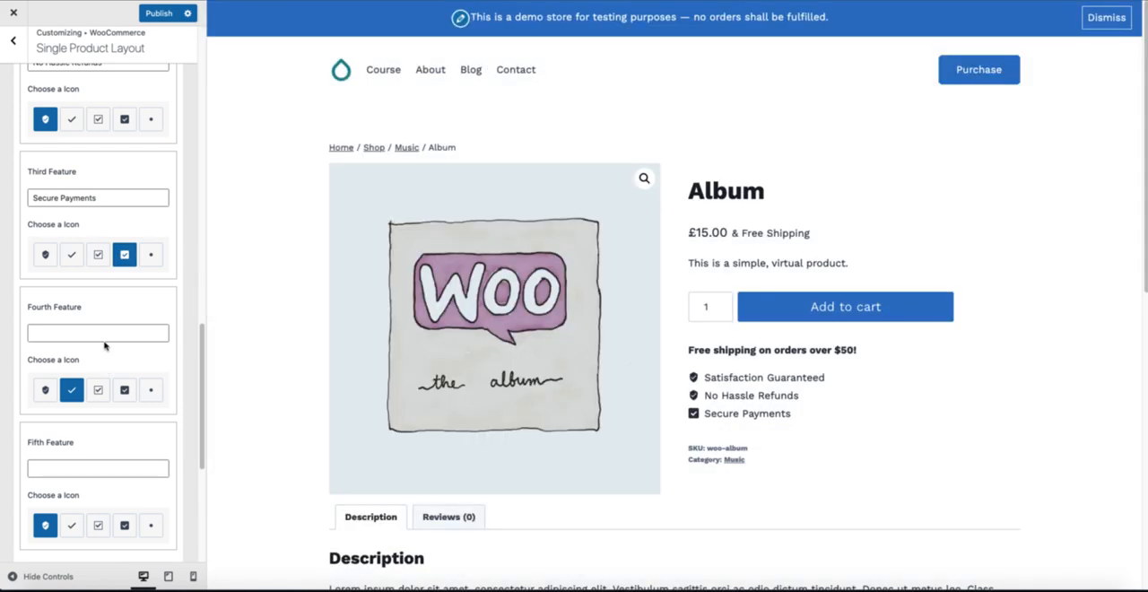
Step: Show the Payments product element and look over its title, icon color and payment method options
{"action": "scroll", "coordinate": [107, 333], "scroll_direction": "down", "scroll_amount": 3}
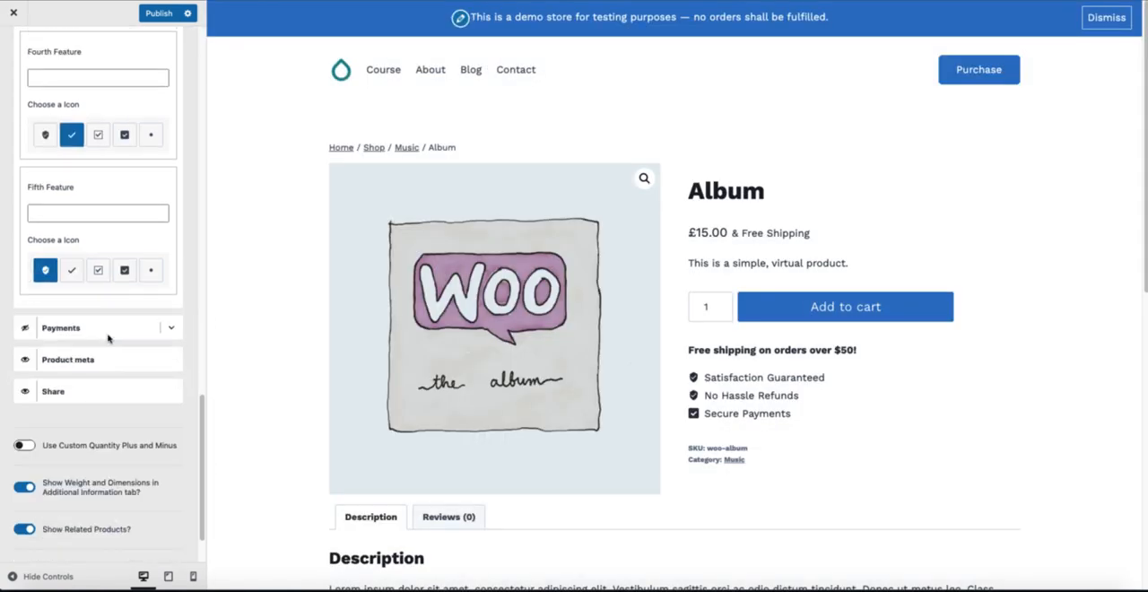
{"action": "left_click", "coordinate": [25, 327]}
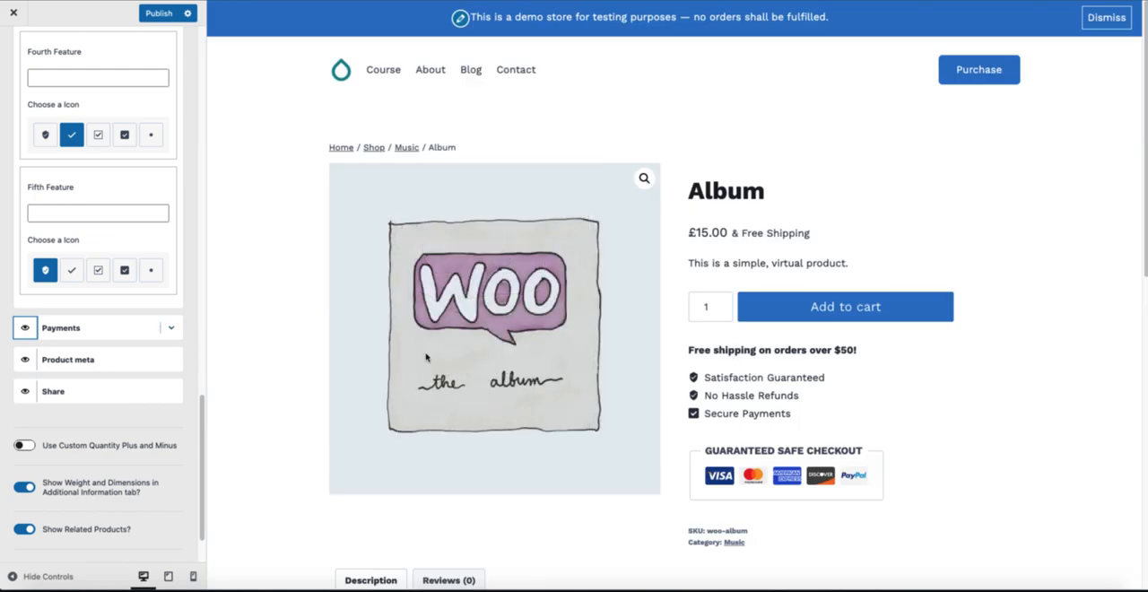
{"action": "left_click", "coordinate": [170, 327]}
{"action": "scroll", "coordinate": [161, 332], "scroll_direction": "down", "scroll_amount": 3}
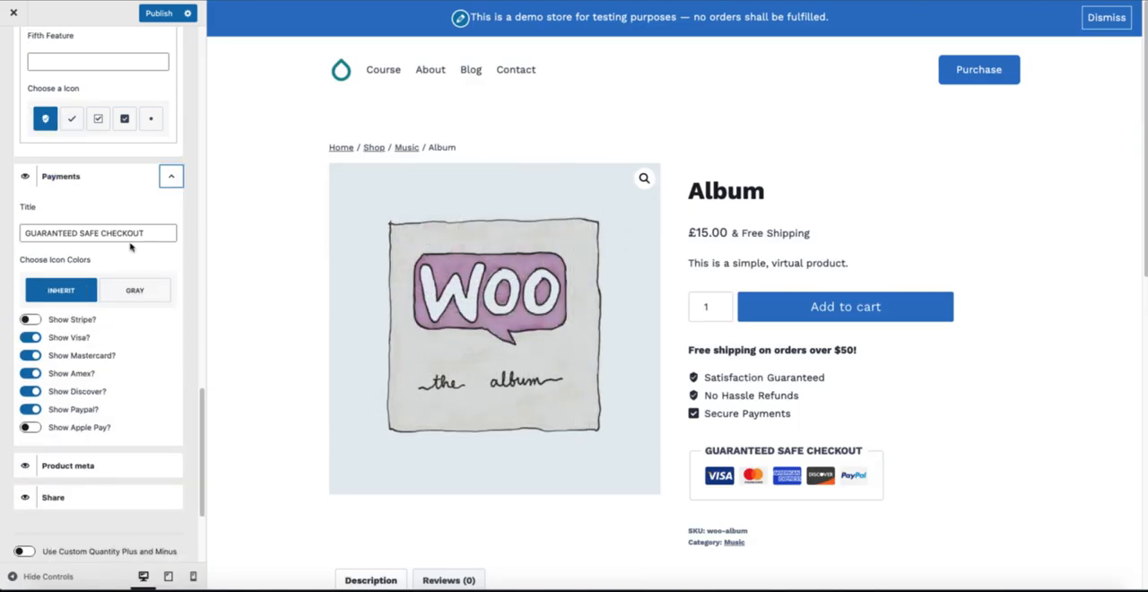
{"action": "left_click_drag", "start_coordinate": [148, 235], "coordinate": [4, 233]}
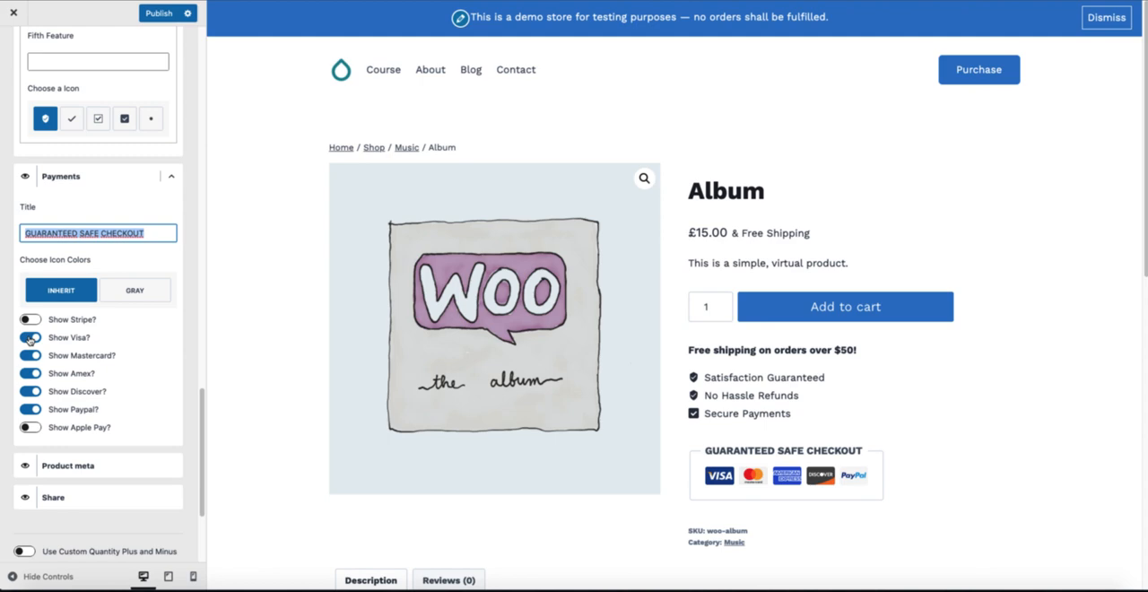
{"action": "scroll", "coordinate": [30, 339], "scroll_direction": "down", "scroll_amount": 4}
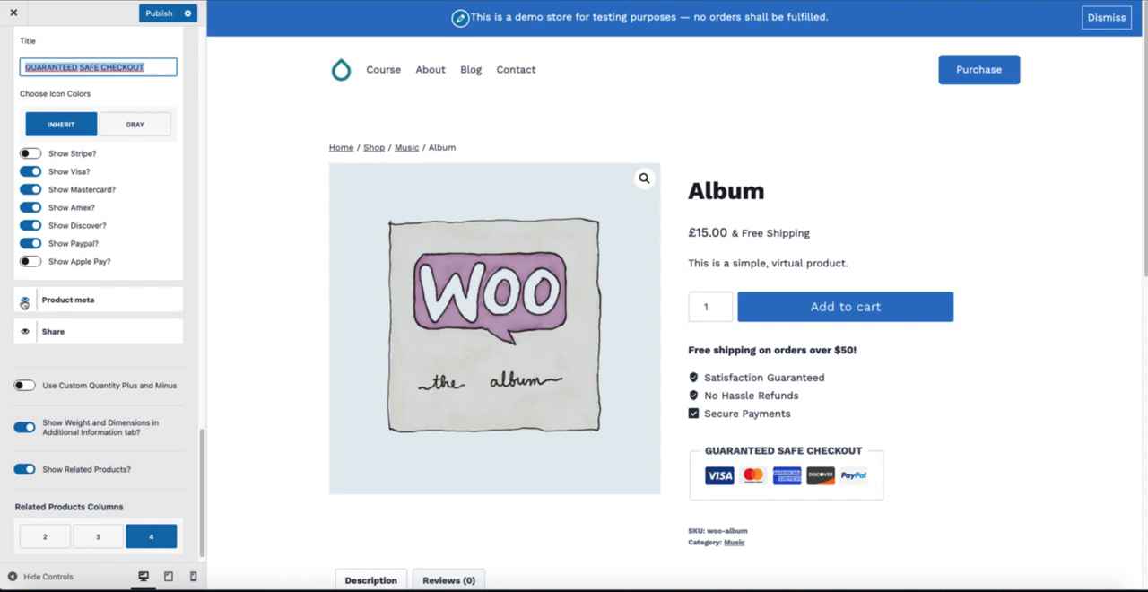
Step: Enable Use Custom Quantity Plus and Minus for the single product page
{"action": "scroll", "coordinate": [123, 350], "scroll_direction": "down", "scroll_amount": 1}
{"action": "scroll", "coordinate": [641, 379], "scroll_direction": "down", "scroll_amount": 3}
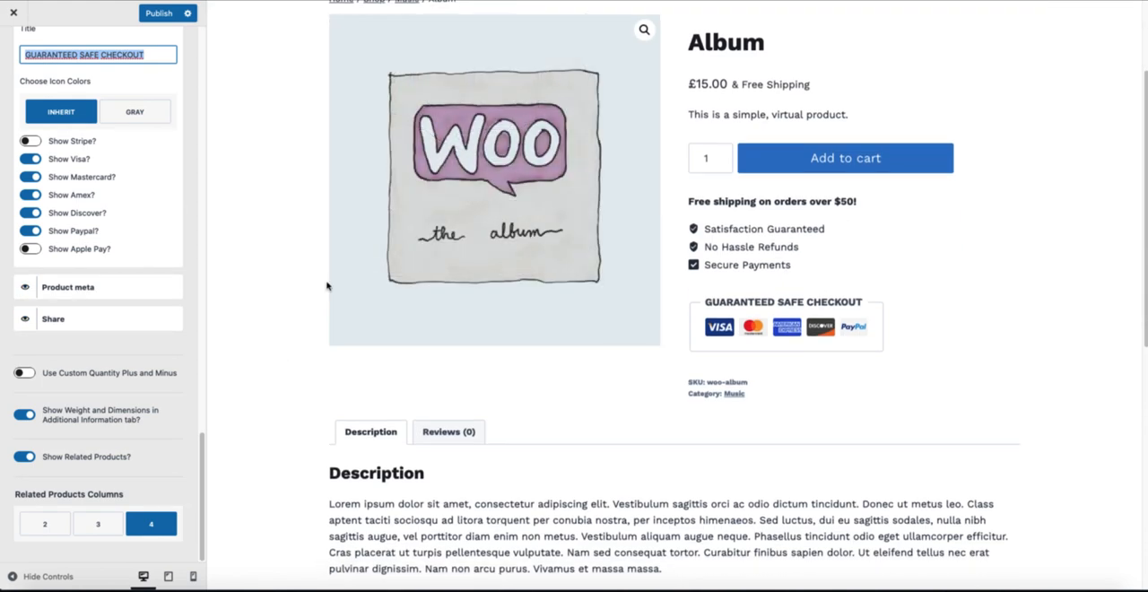
{"action": "left_click", "coordinate": [24, 373]}
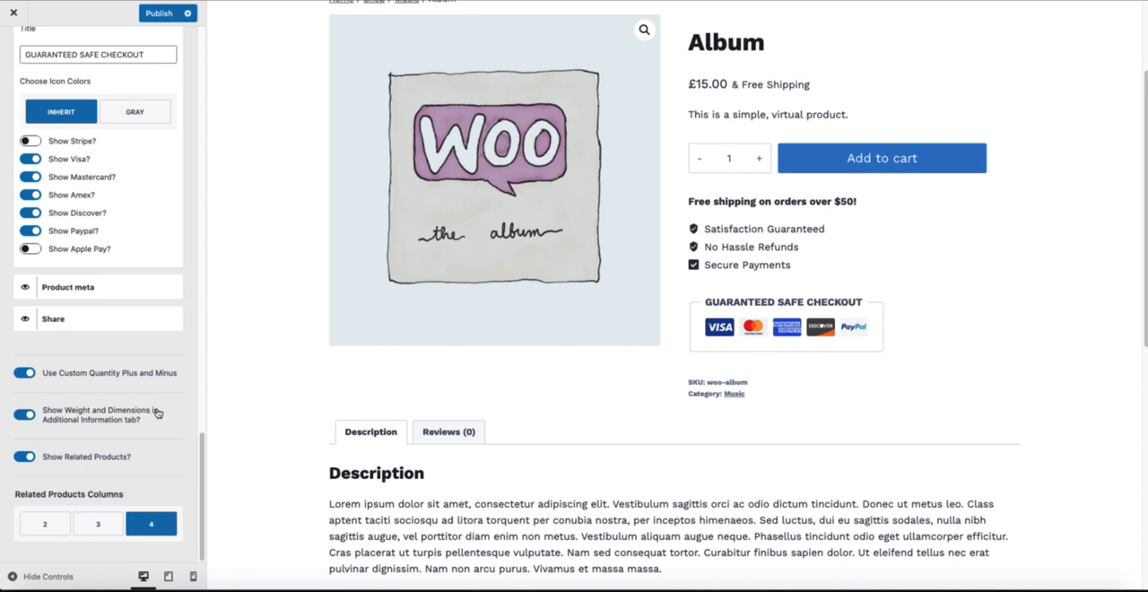
Step: Leave Single Product Layout and examine the WooCommerce Checkout field, privacy policy and terms options
{"action": "scroll", "coordinate": [158, 412], "scroll_direction": "up", "scroll_amount": 15}
{"action": "left_click", "coordinate": [12, 47]}
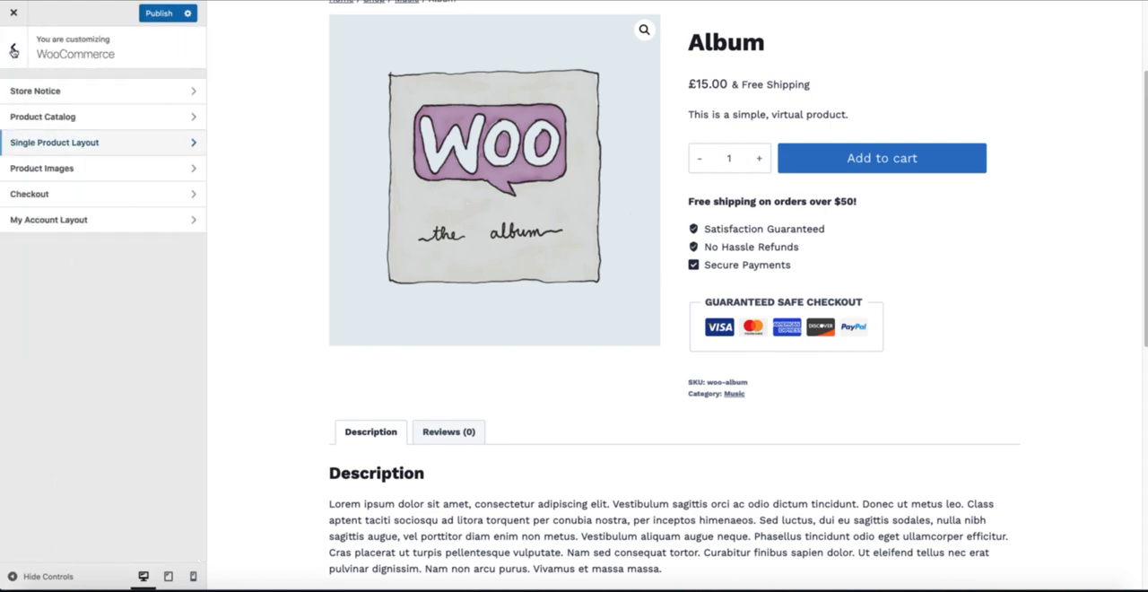
{"action": "left_click", "coordinate": [56, 196]}
{"action": "left_click", "coordinate": [55, 195]}
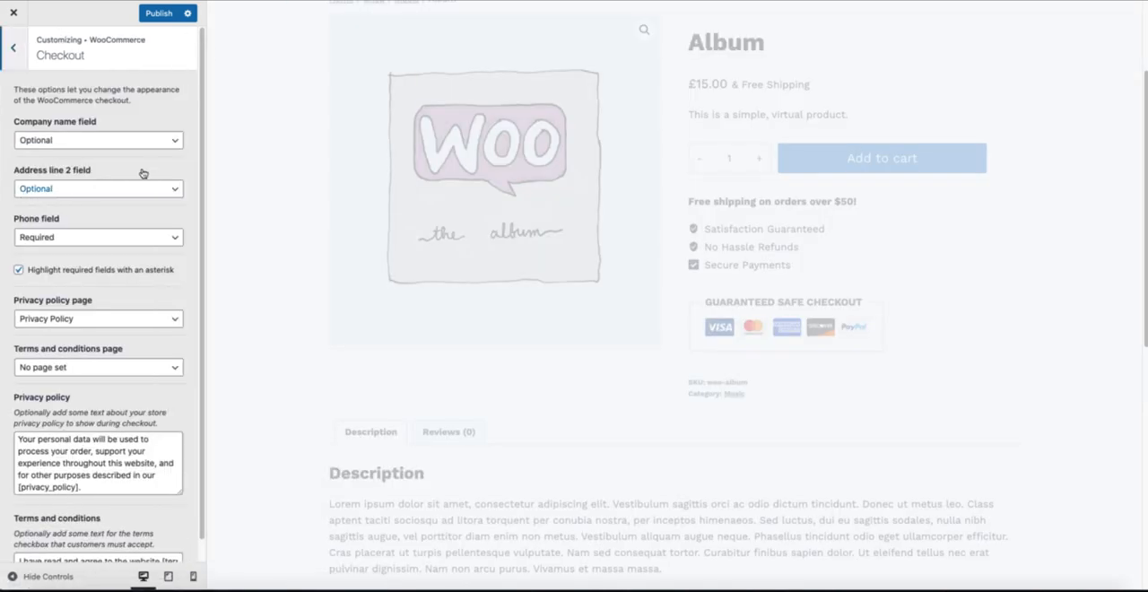
{"action": "scroll", "coordinate": [123, 270], "scroll_direction": "down", "scroll_amount": 1}
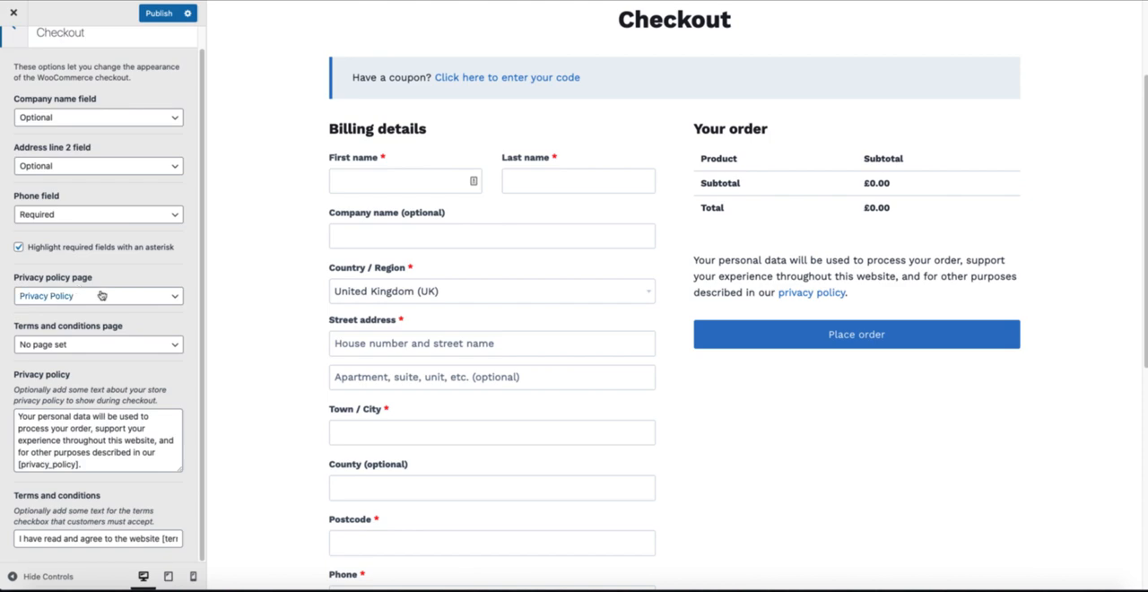
{"action": "scroll", "coordinate": [101, 295], "scroll_direction": "up", "scroll_amount": 1}
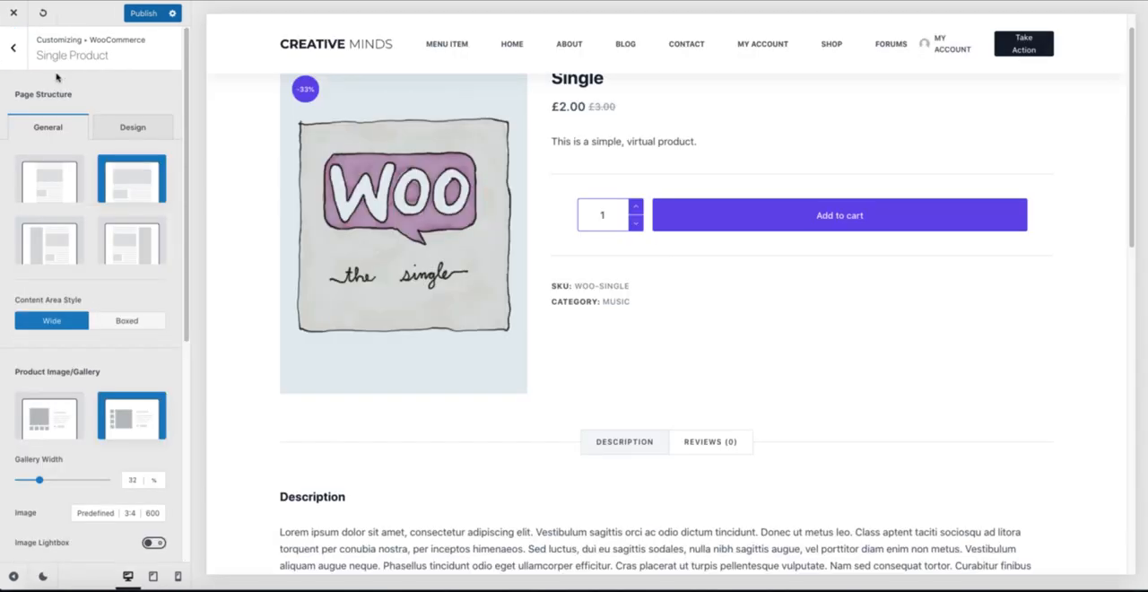
Step: In the Blocksy customizer, enable Display Coupon Form in the WooCommerce Checkout Page settings
{"action": "left_click", "coordinate": [18, 55]}
{"action": "left_click", "coordinate": [18, 56]}
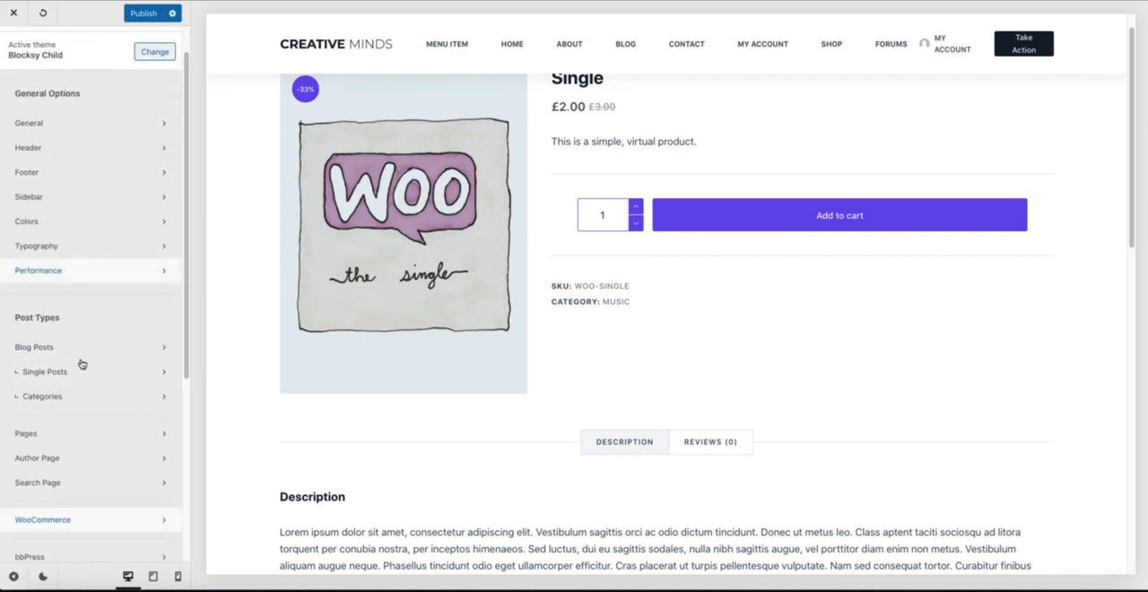
{"action": "left_click", "coordinate": [42, 519]}
{"action": "left_click", "coordinate": [56, 162]}
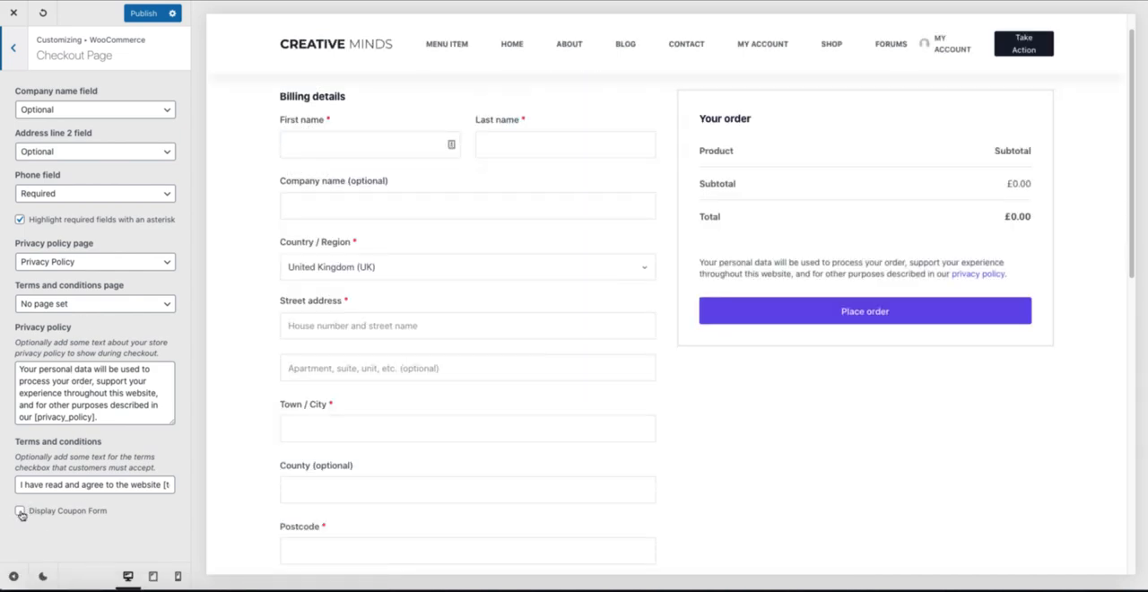
{"action": "left_click", "coordinate": [19, 511]}
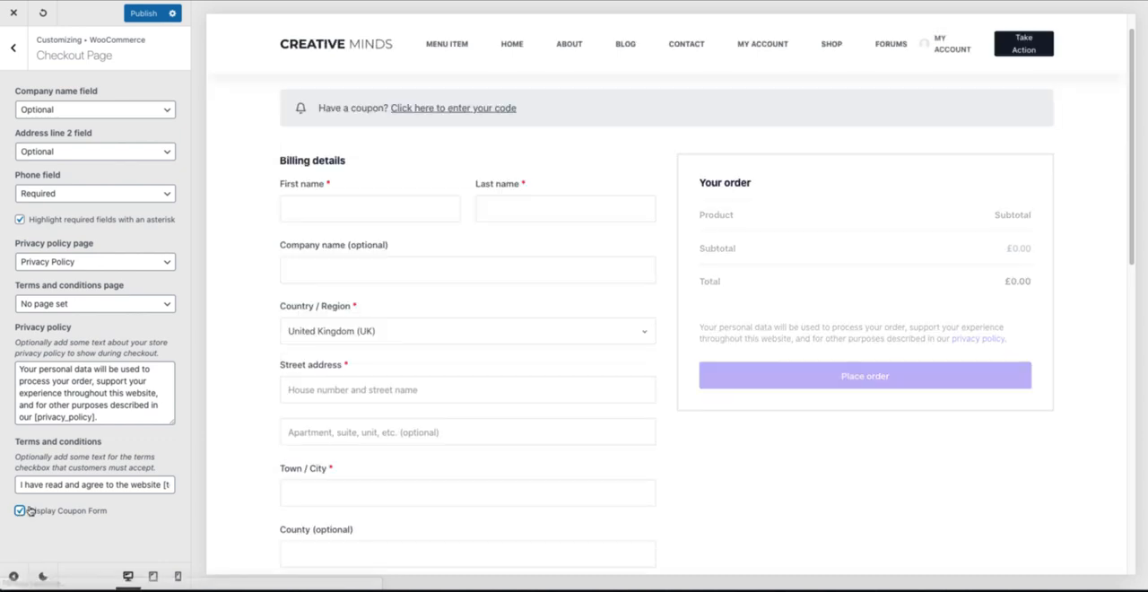
{"action": "left_click", "coordinate": [141, 82]}
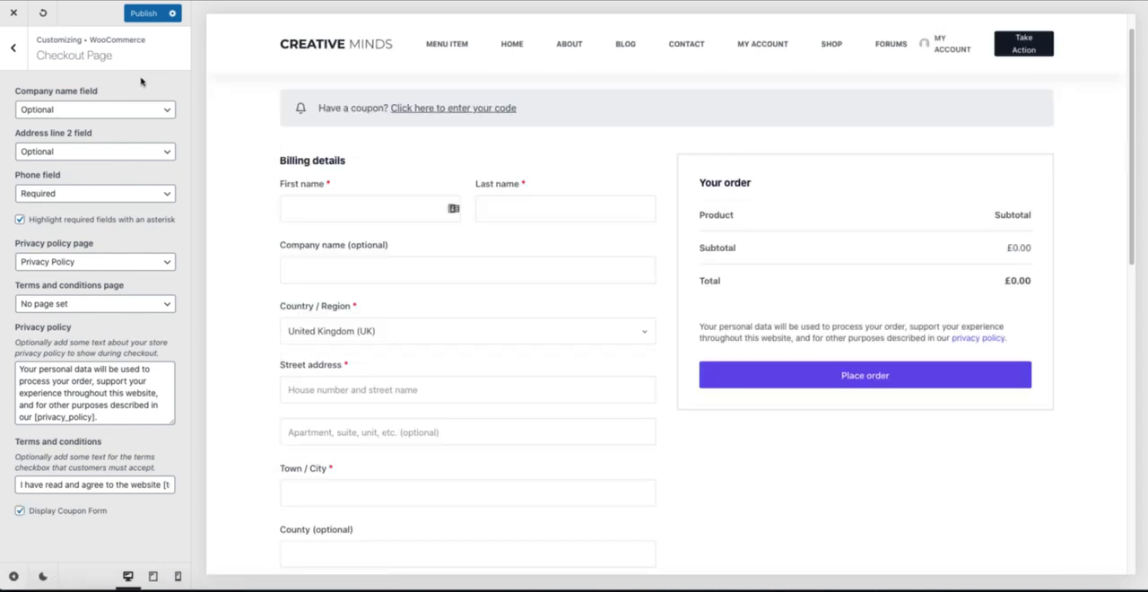
Step: Switch the general Form Elements style to the underlined field design
{"action": "left_click", "coordinate": [11, 49]}
{"action": "left_click", "coordinate": [12, 50]}
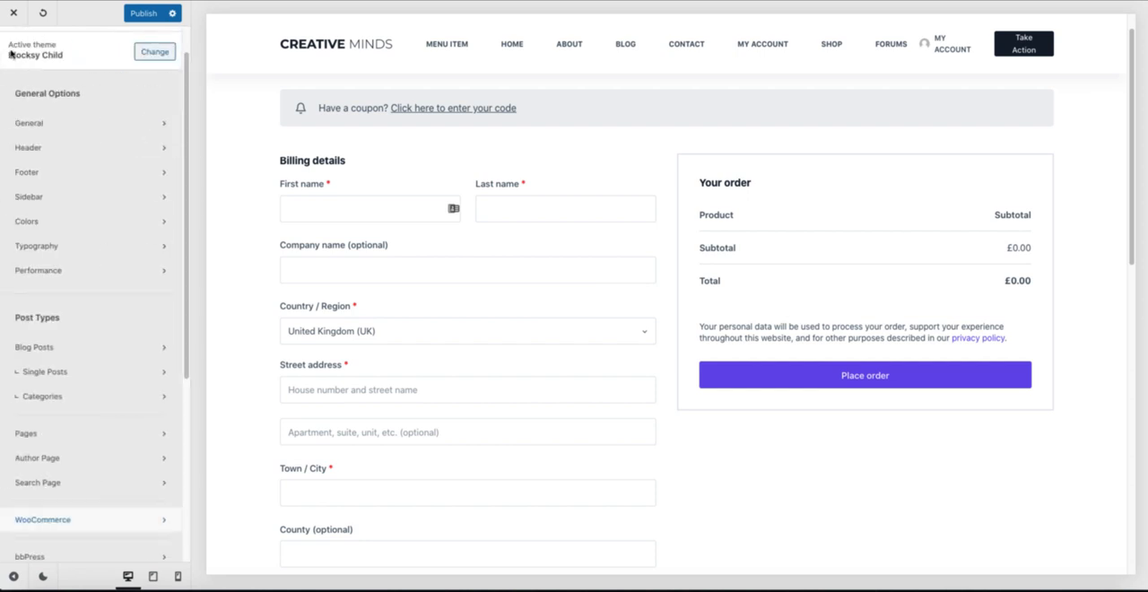
{"action": "left_click", "coordinate": [49, 130]}
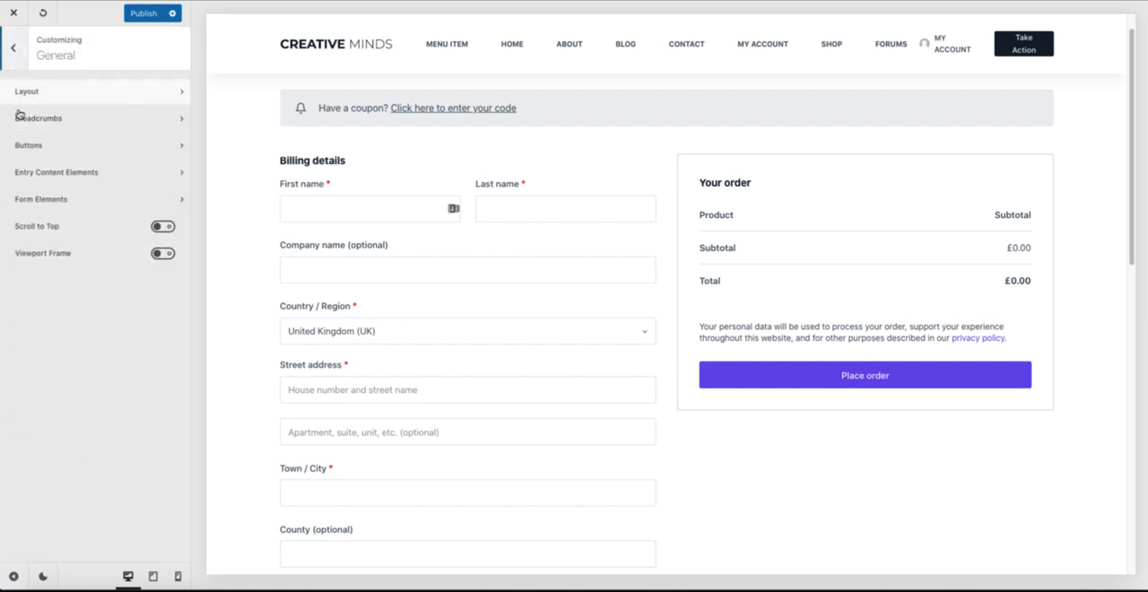
{"action": "left_click", "coordinate": [58, 200]}
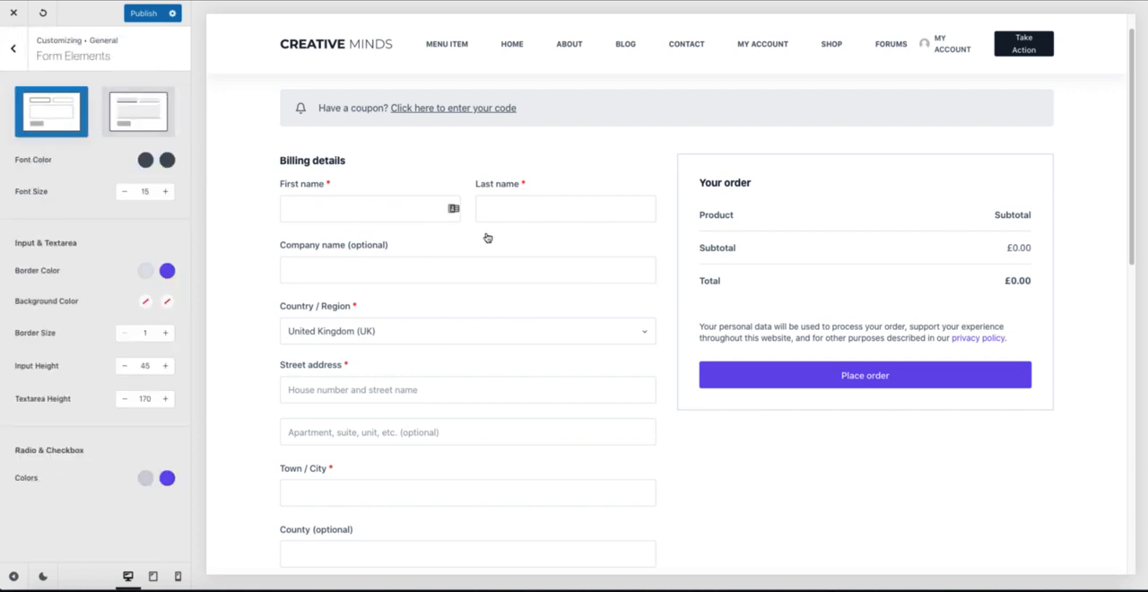
{"action": "left_click", "coordinate": [139, 114]}
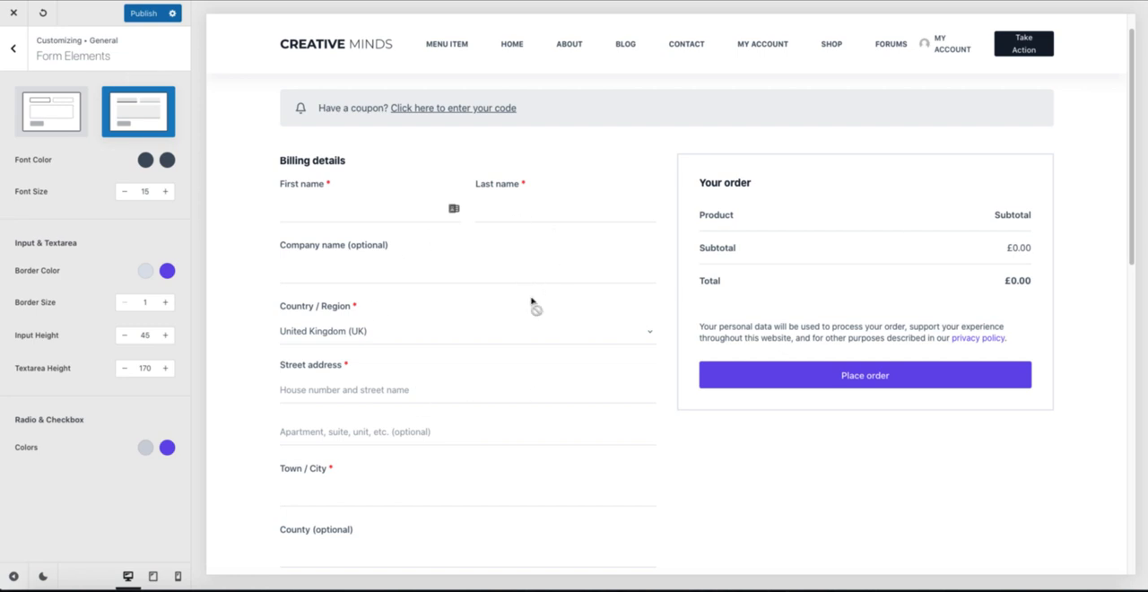
Step: Leave the Form Elements options and return to the WooCommerce customizer settings
{"action": "left_click", "coordinate": [13, 49]}
{"action": "left_click", "coordinate": [14, 49]}
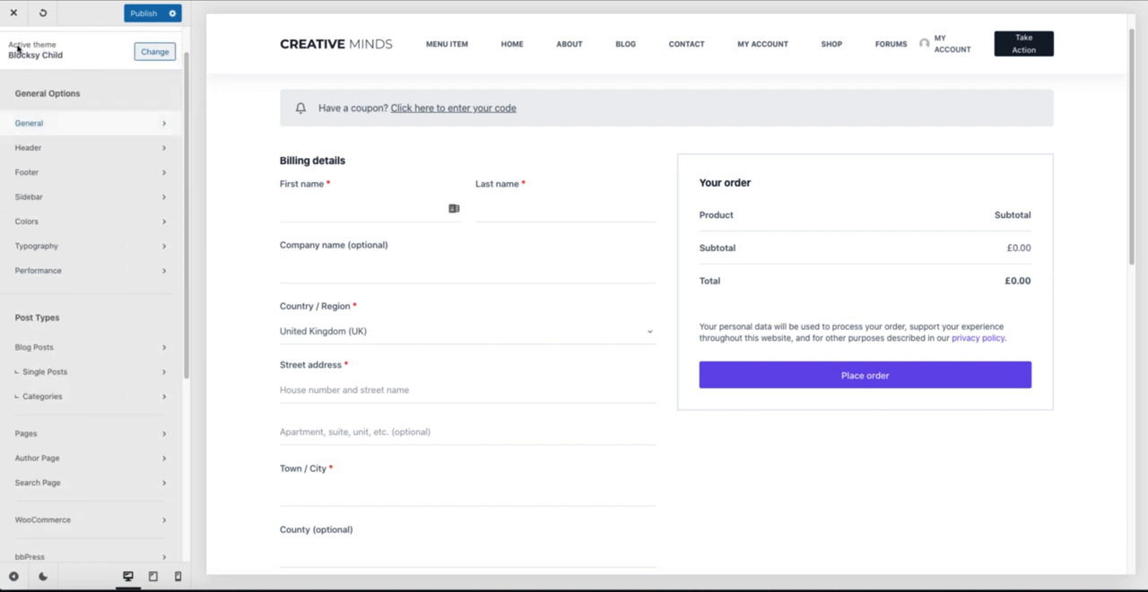
{"action": "left_click", "coordinate": [42, 519]}
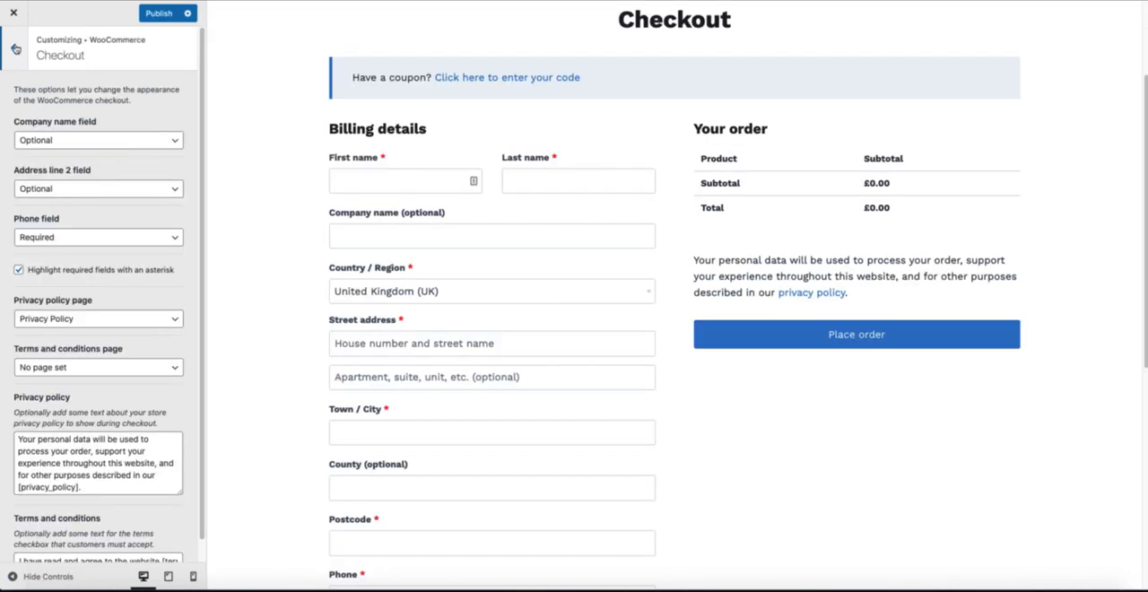
Step: In the Kadence customizer's WooCommerce My Account Layout, try the Above navigation layout and set it to Left
{"action": "left_click", "coordinate": [16, 49]}
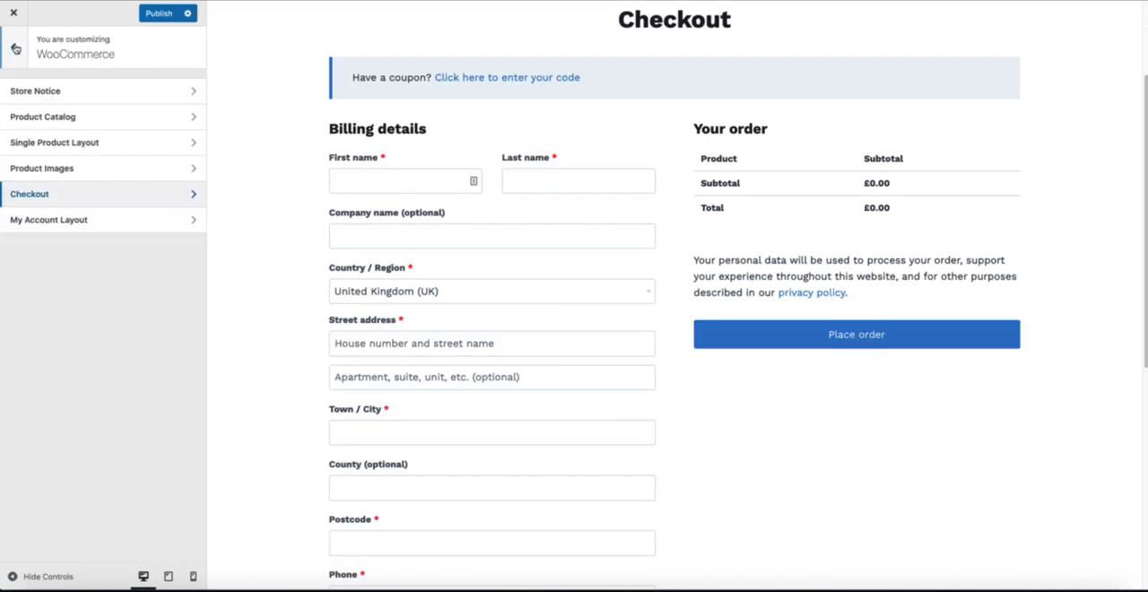
{"action": "left_click", "coordinate": [76, 224]}
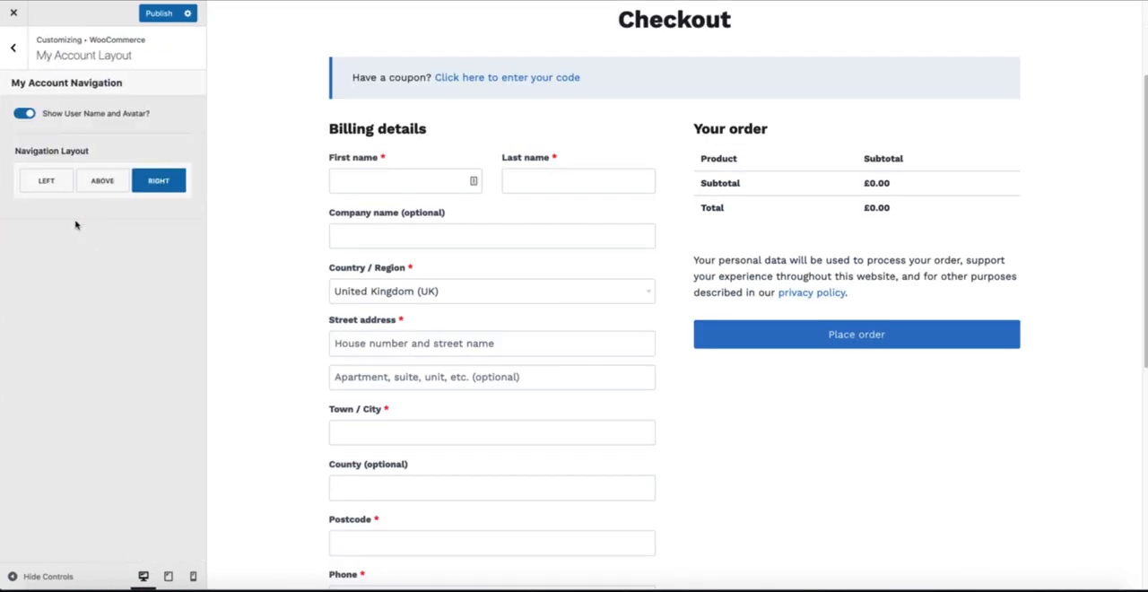
{"action": "scroll", "coordinate": [500, 206], "scroll_direction": "up", "scroll_amount": 2}
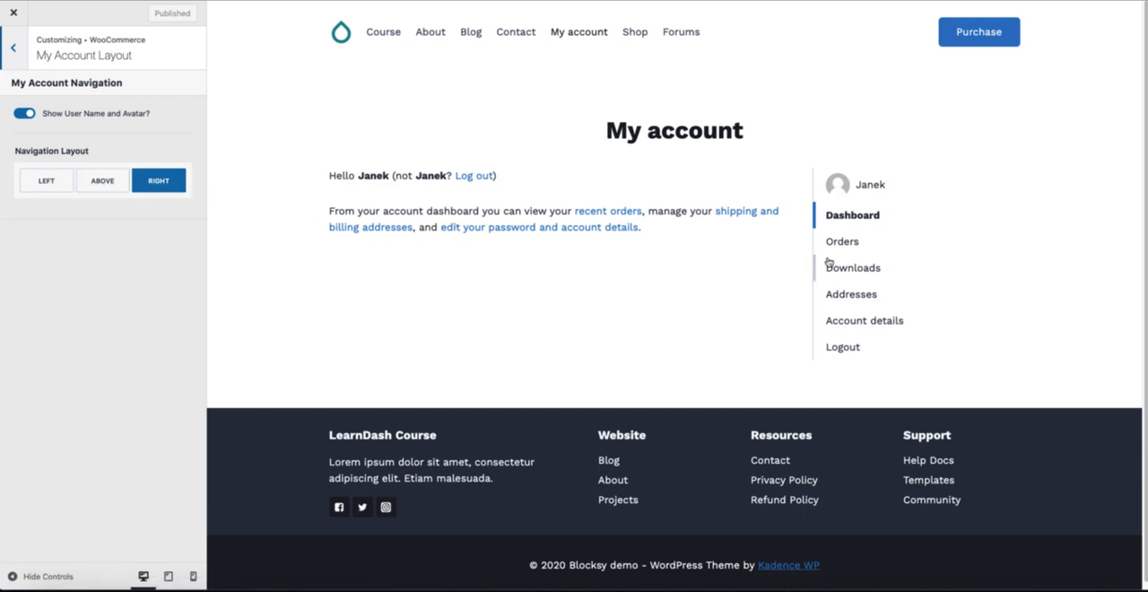
{"action": "left_click", "coordinate": [100, 182]}
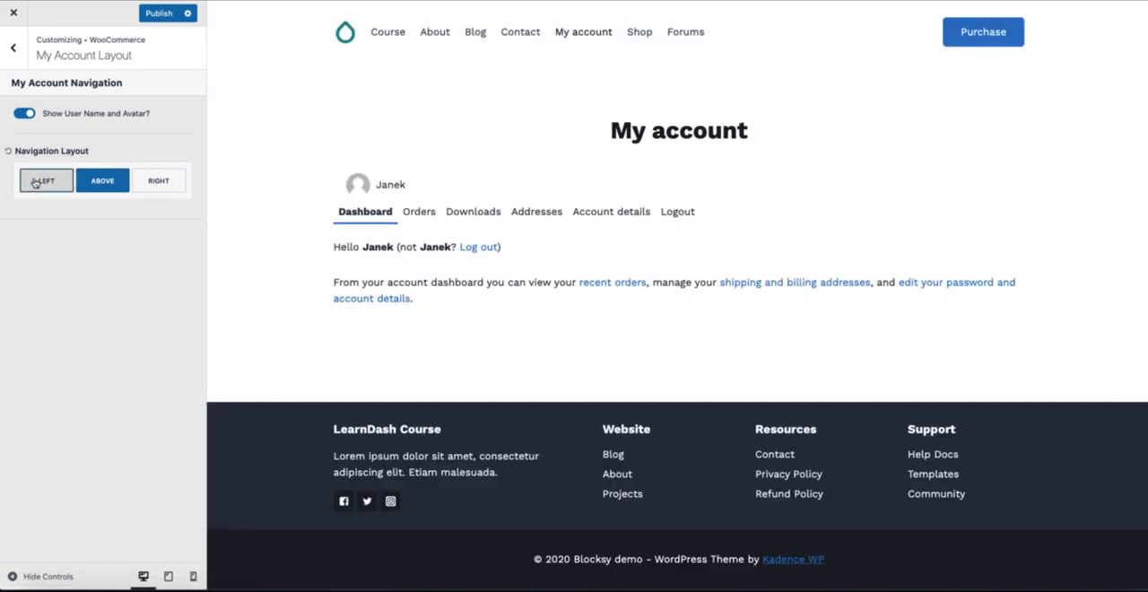
{"action": "left_click", "coordinate": [35, 182]}
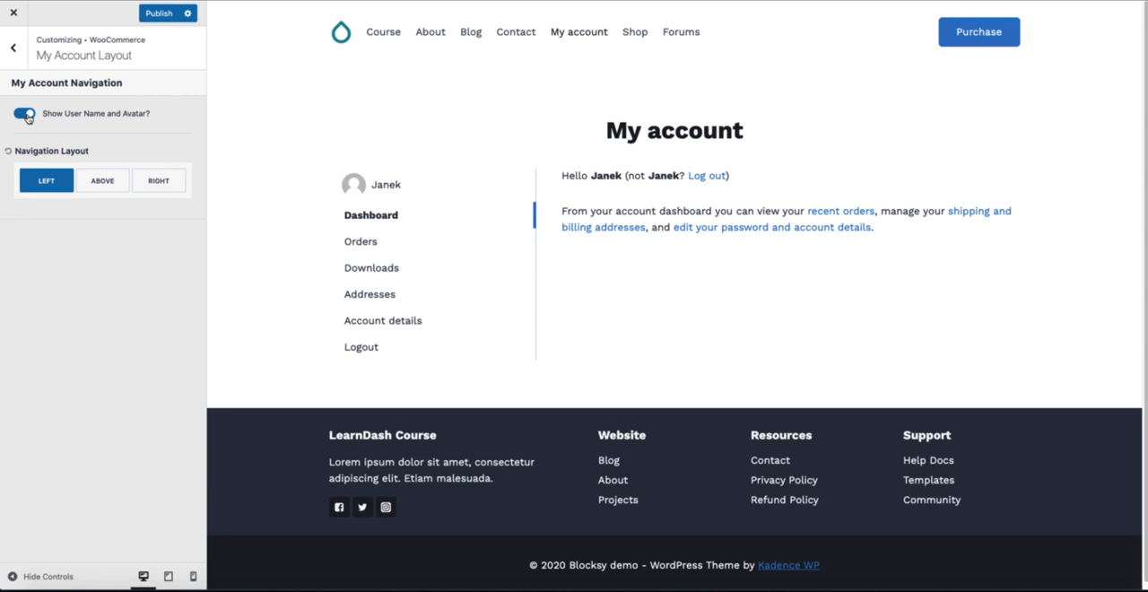
Step: Open the bbPress settings in the Kadence customizer and the Forums page in the Blocksy preview
{"action": "left_click", "coordinate": [13, 48]}
{"action": "left_click", "coordinate": [12, 49]}
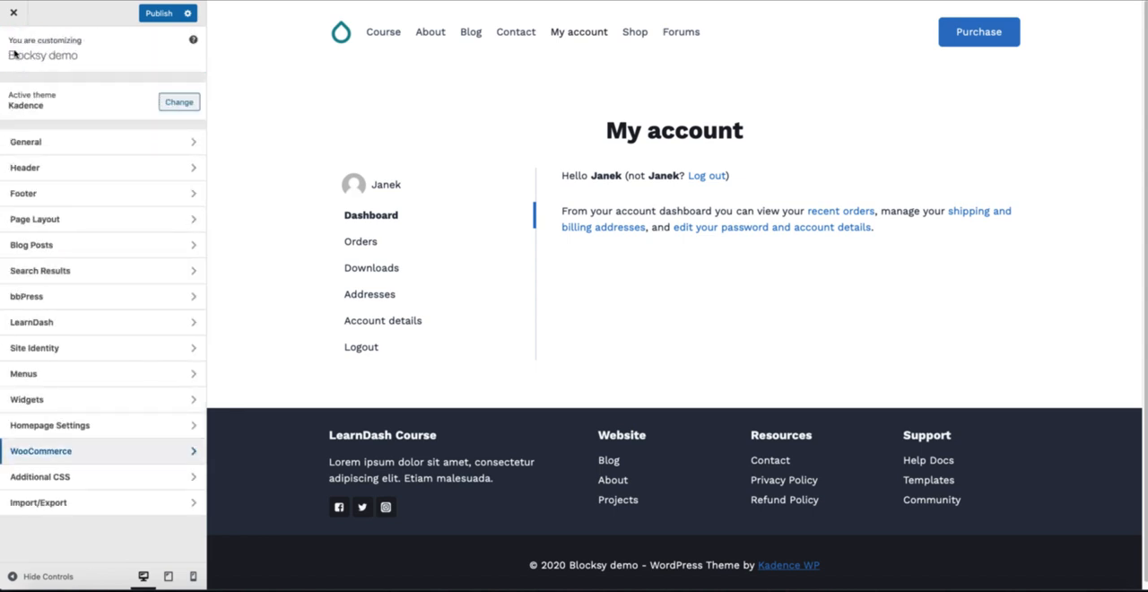
{"action": "left_click", "coordinate": [46, 297]}
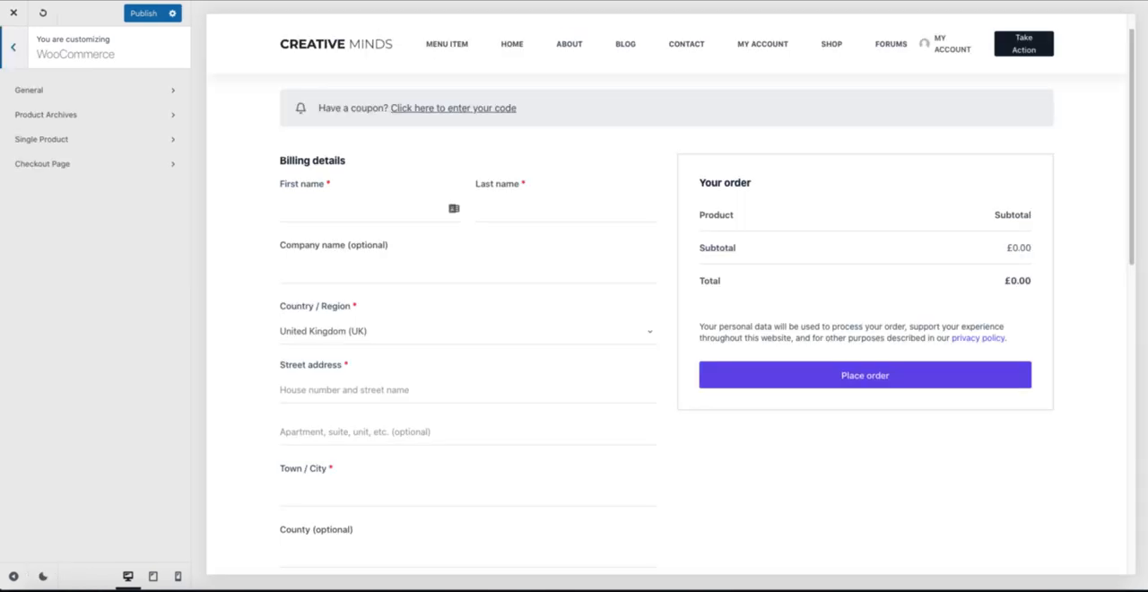
{"action": "left_click", "coordinate": [891, 46]}
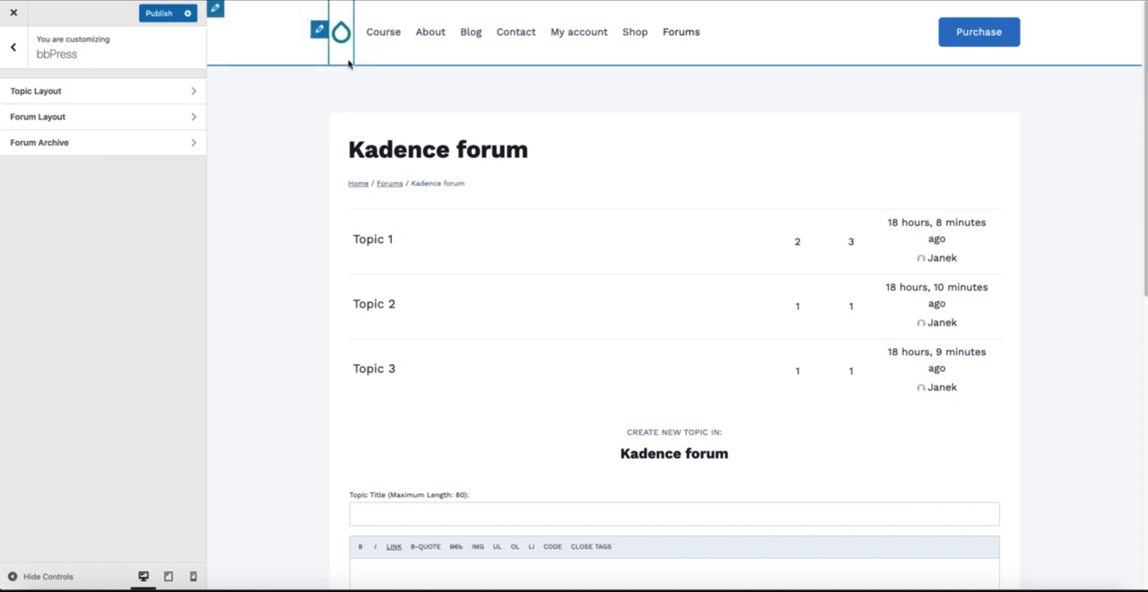
Step: In the Kadence bbPress Forum Layout settings, try the banner-style forum title layout and restore the in-content title layout
{"action": "left_click", "coordinate": [81, 116]}
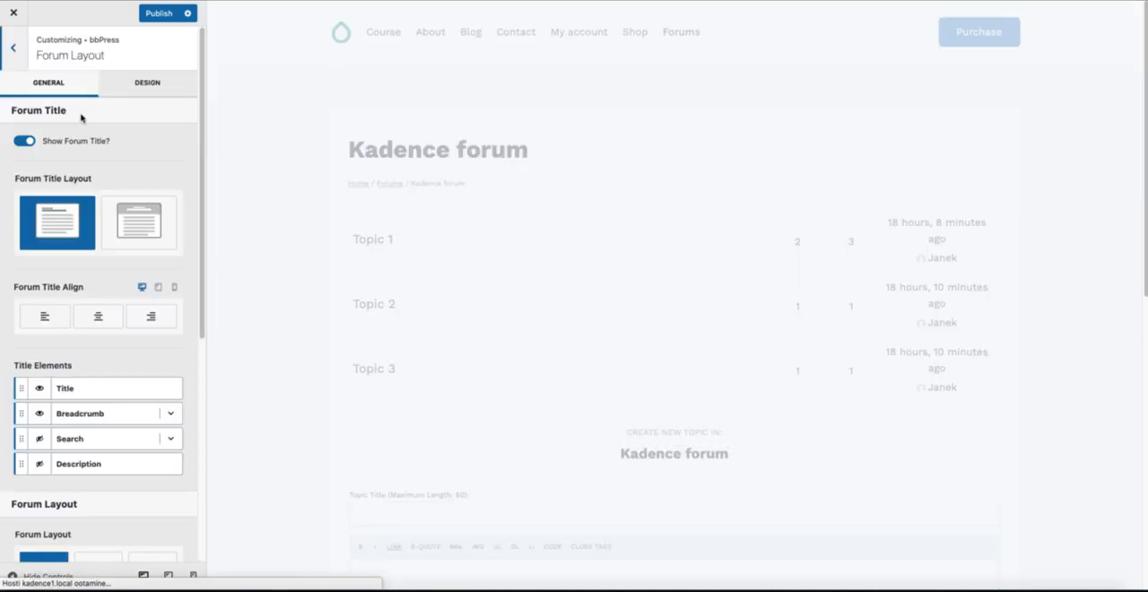
{"action": "left_click", "coordinate": [135, 221]}
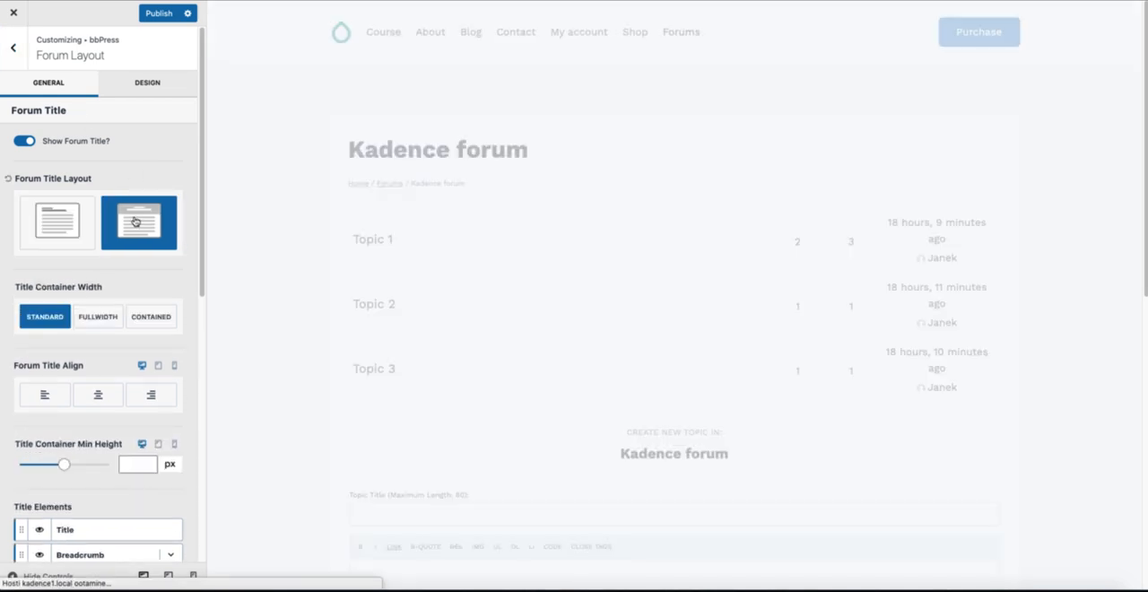
{"action": "left_click", "coordinate": [64, 224]}
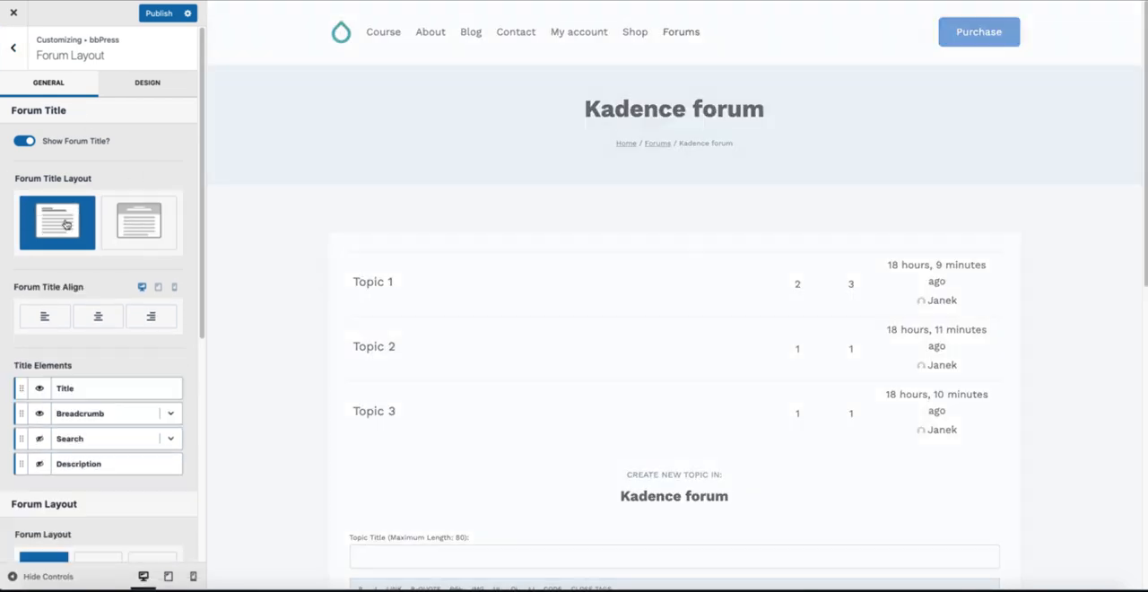
Step: Try the narrow and full-width Forum Layout options, restore Normal, and return to the bbPress settings
{"action": "scroll", "coordinate": [113, 339], "scroll_direction": "down", "scroll_amount": 2}
{"action": "scroll", "coordinate": [99, 341], "scroll_direction": "down", "scroll_amount": 2}
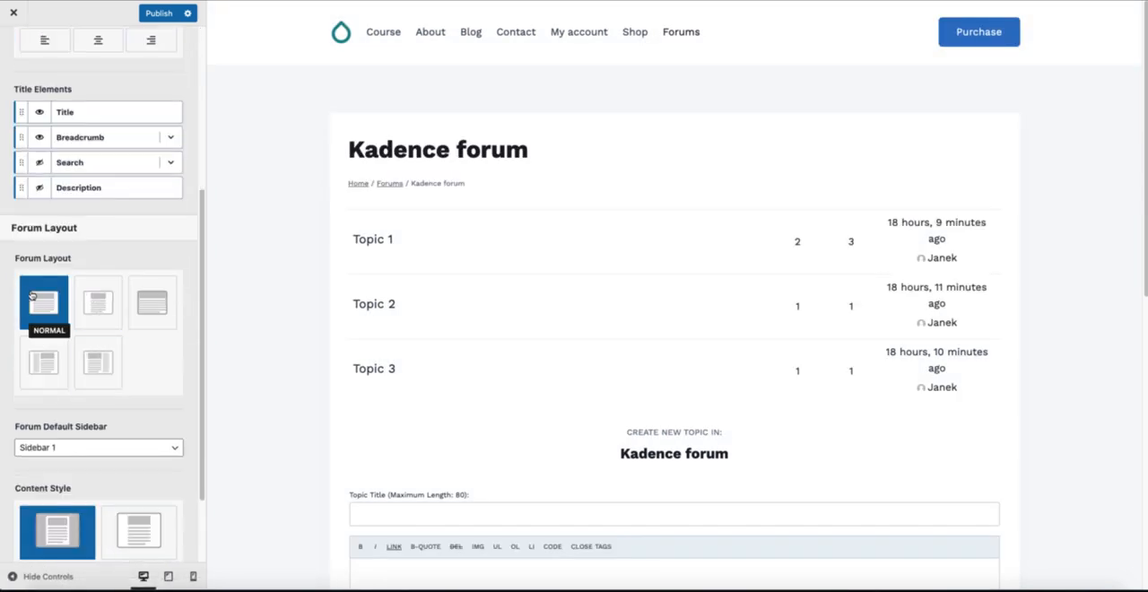
{"action": "left_click", "coordinate": [105, 296]}
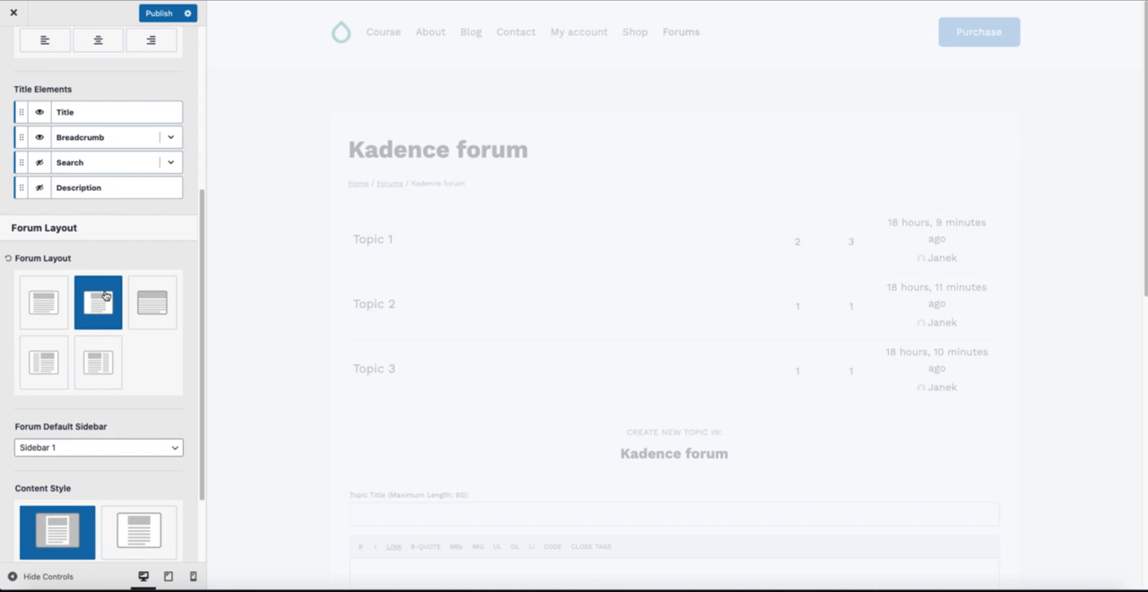
{"action": "left_click", "coordinate": [154, 302]}
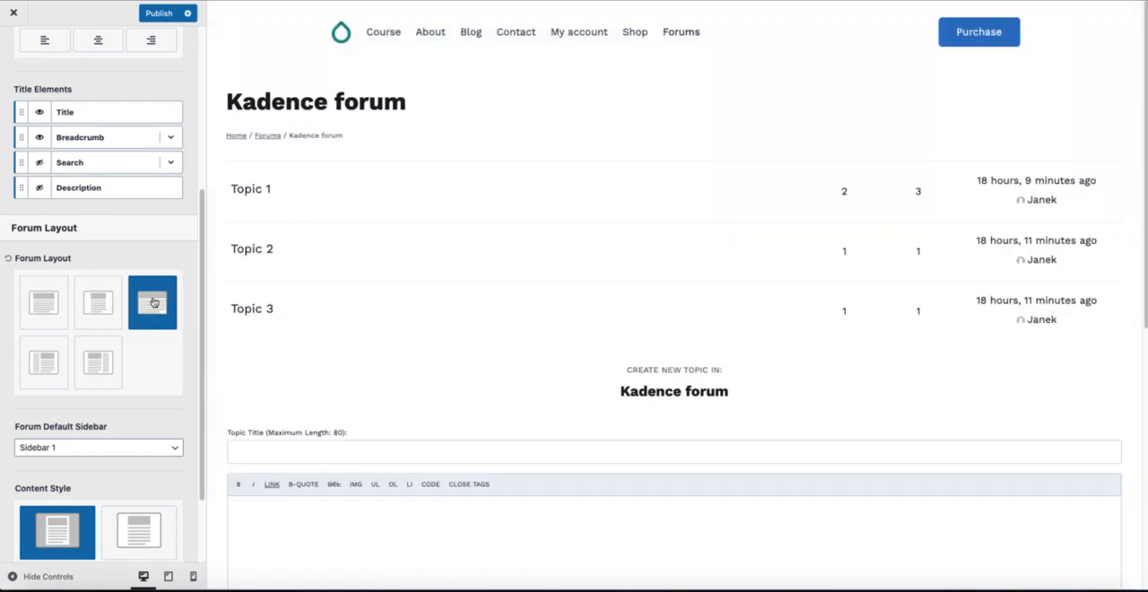
{"action": "left_click", "coordinate": [45, 307]}
{"action": "scroll", "coordinate": [118, 344], "scroll_direction": "down", "scroll_amount": 2}
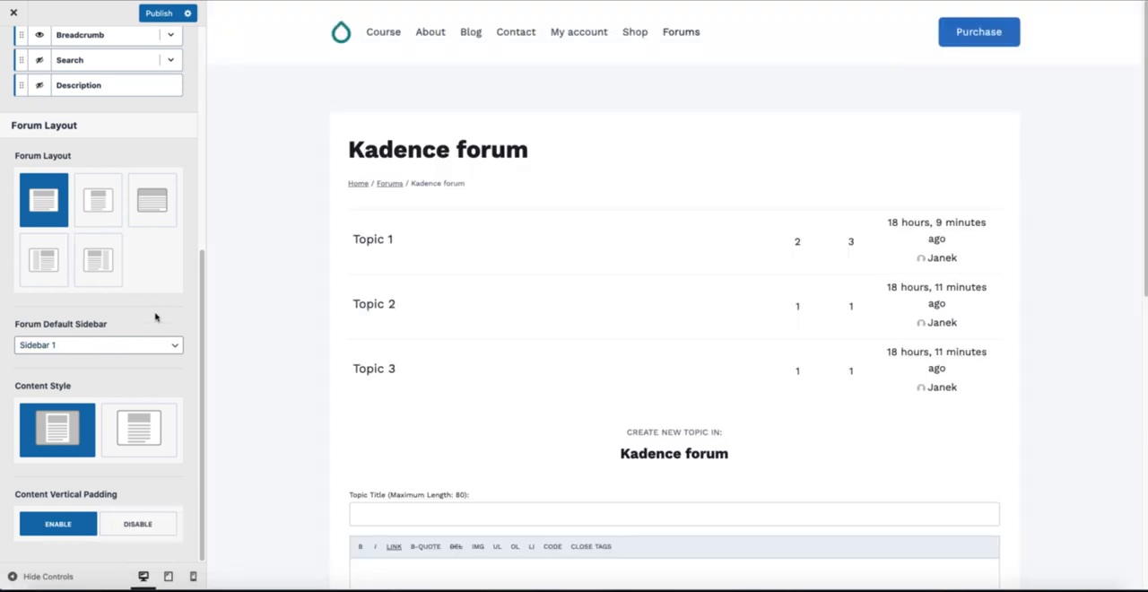
{"action": "scroll", "coordinate": [155, 316], "scroll_direction": "up", "scroll_amount": 5}
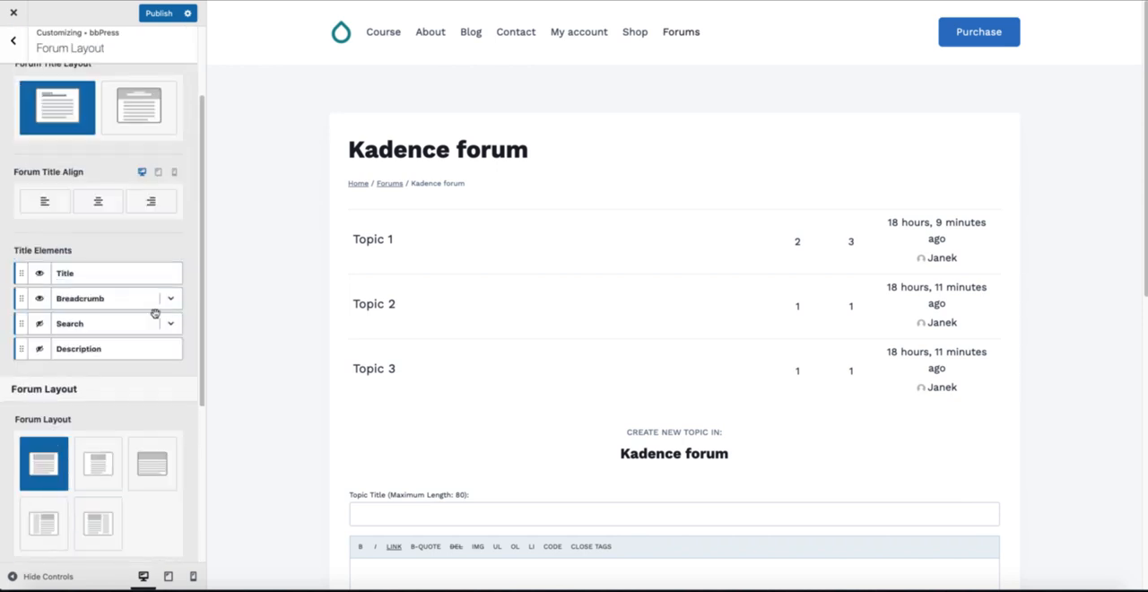
{"action": "scroll", "coordinate": [157, 318], "scroll_direction": "up", "scroll_amount": 2}
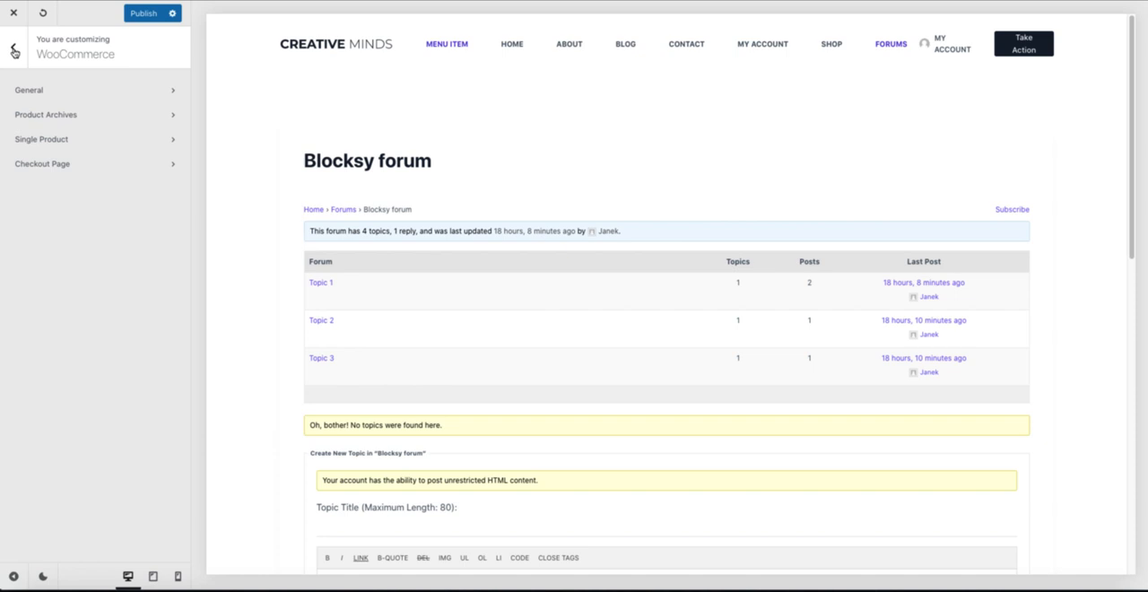
{"action": "left_click", "coordinate": [13, 52]}
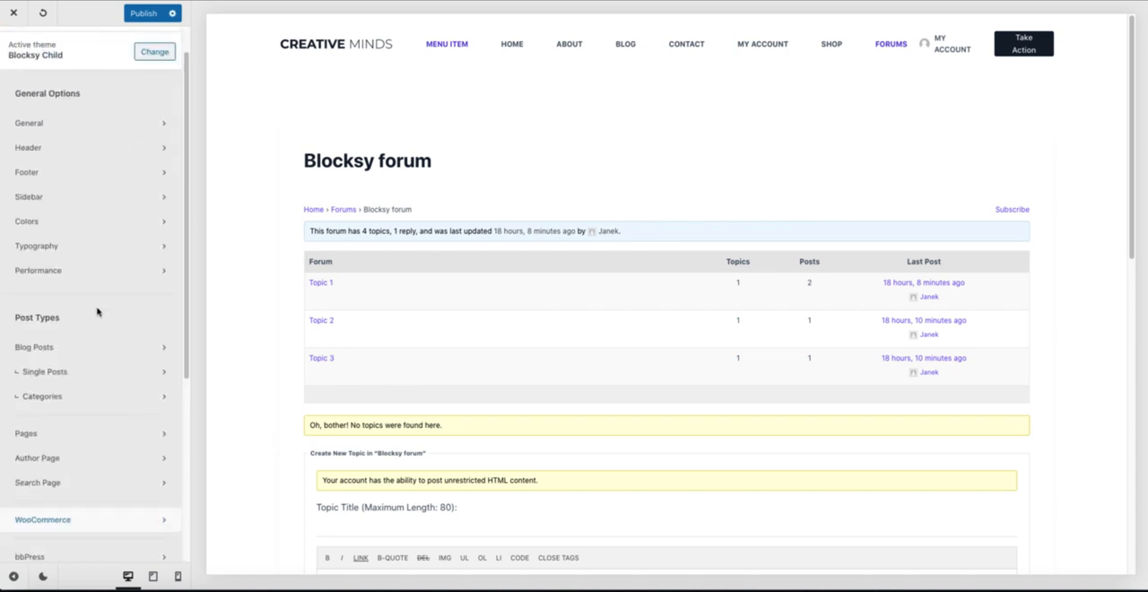
Step: In the Blocksy customizer, examine the bbPress structure settings and the bbPress Title options
{"action": "scroll", "coordinate": [71, 135], "scroll_direction": "up", "scroll_amount": 1}
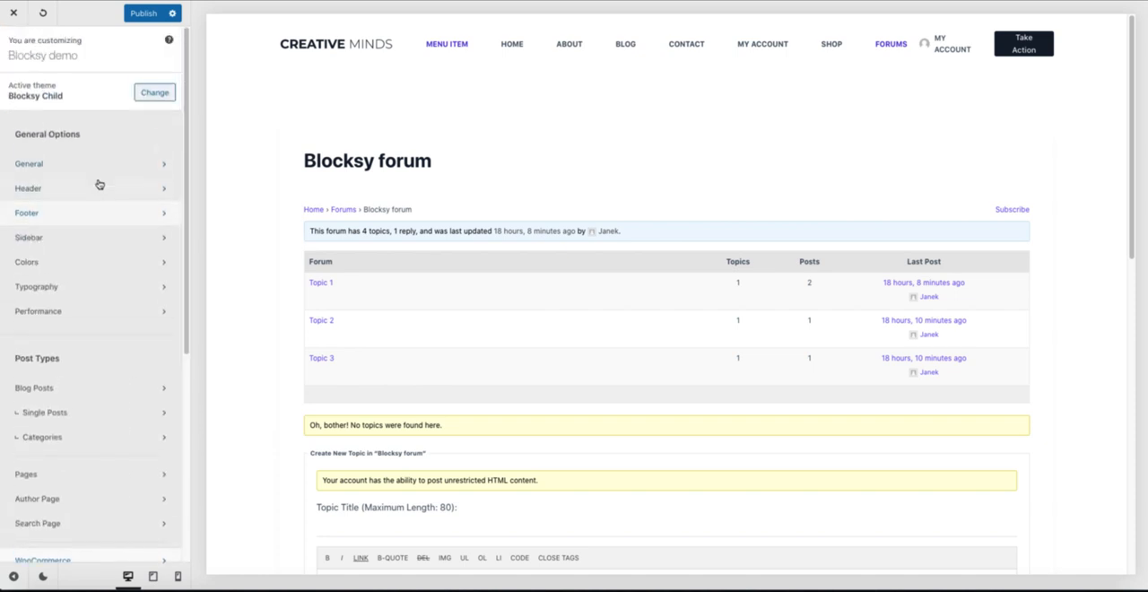
{"action": "scroll", "coordinate": [97, 218], "scroll_direction": "down", "scroll_amount": 5}
{"action": "left_click", "coordinate": [63, 313]}
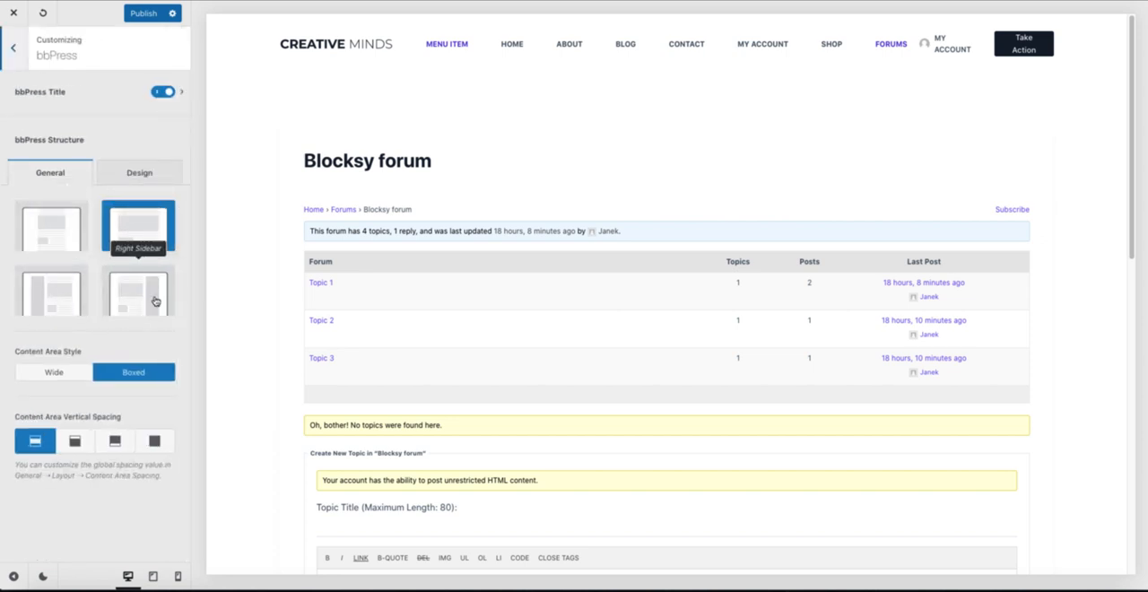
{"action": "left_click", "coordinate": [182, 95]}
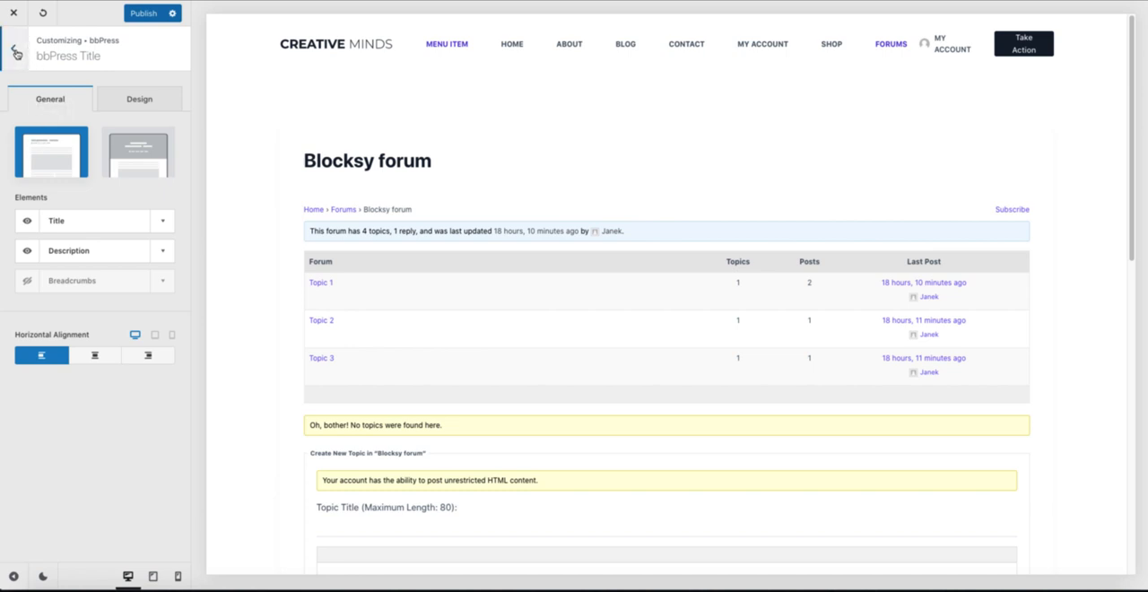
Step: Open Topic 1 in the Blocksy preview and re-examine the bbPress settings available for it
{"action": "left_click", "coordinate": [320, 284]}
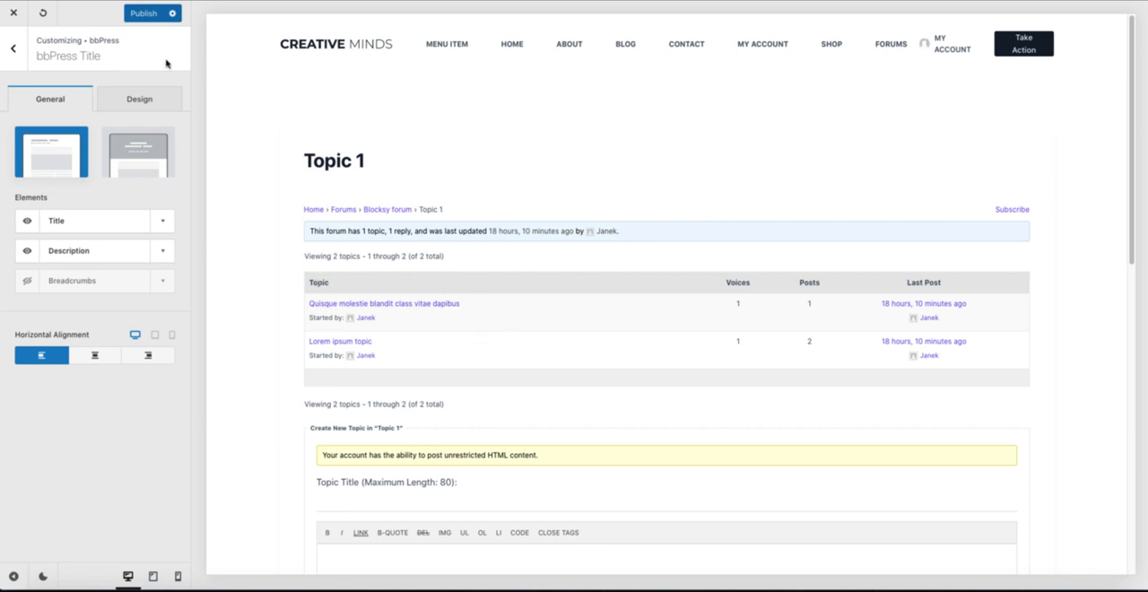
{"action": "left_click", "coordinate": [13, 48]}
{"action": "left_click", "coordinate": [14, 48]}
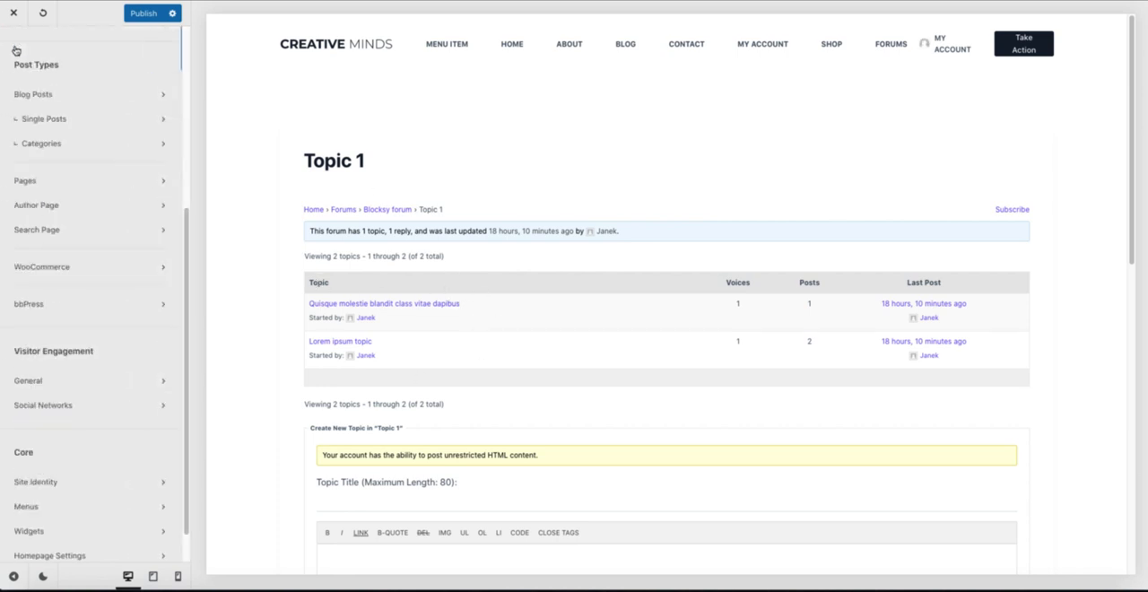
{"action": "scroll", "coordinate": [143, 318], "scroll_direction": "down", "scroll_amount": 1}
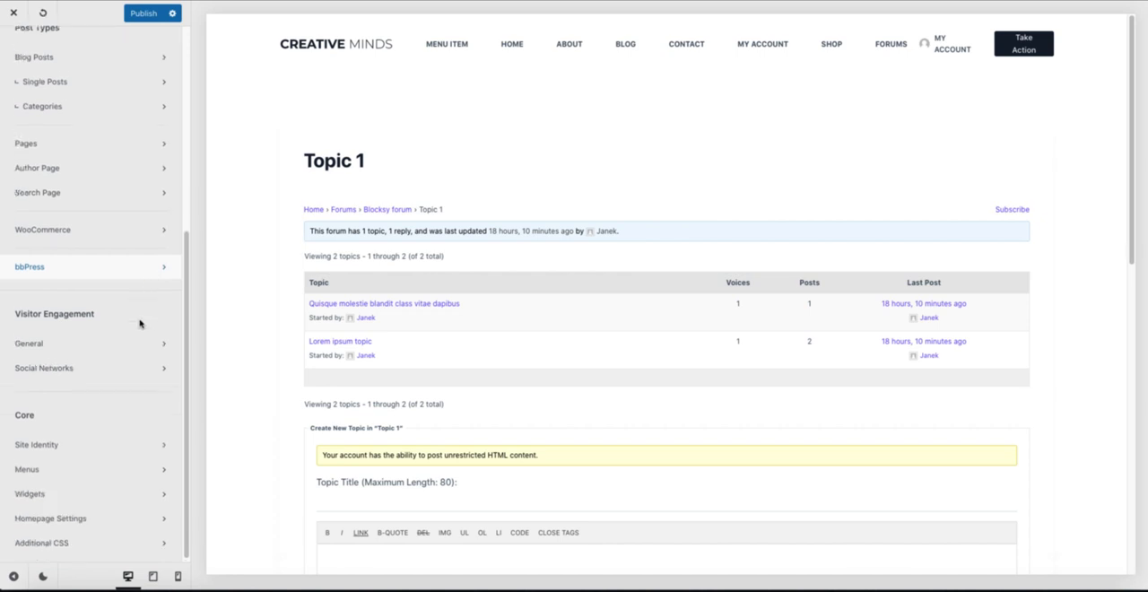
{"action": "left_click", "coordinate": [166, 267]}
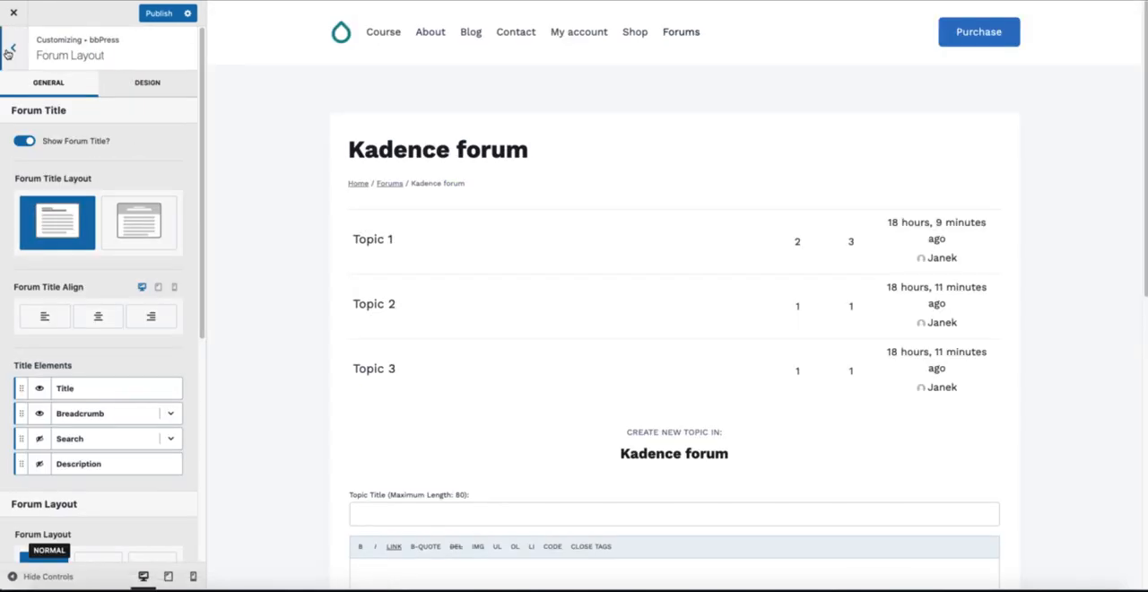
{"action": "left_click", "coordinate": [11, 49]}
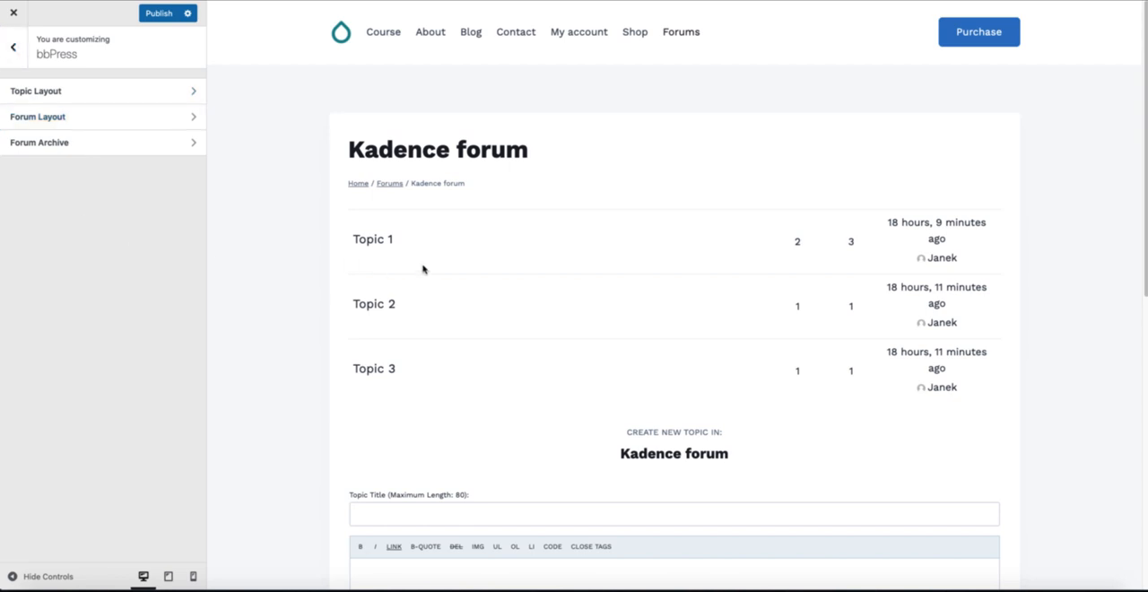
Step: In the Kadence customizer, open Topic 1 in the preview and set the Forum Archive's Archive Layout to Normal
{"action": "left_click", "coordinate": [370, 244]}
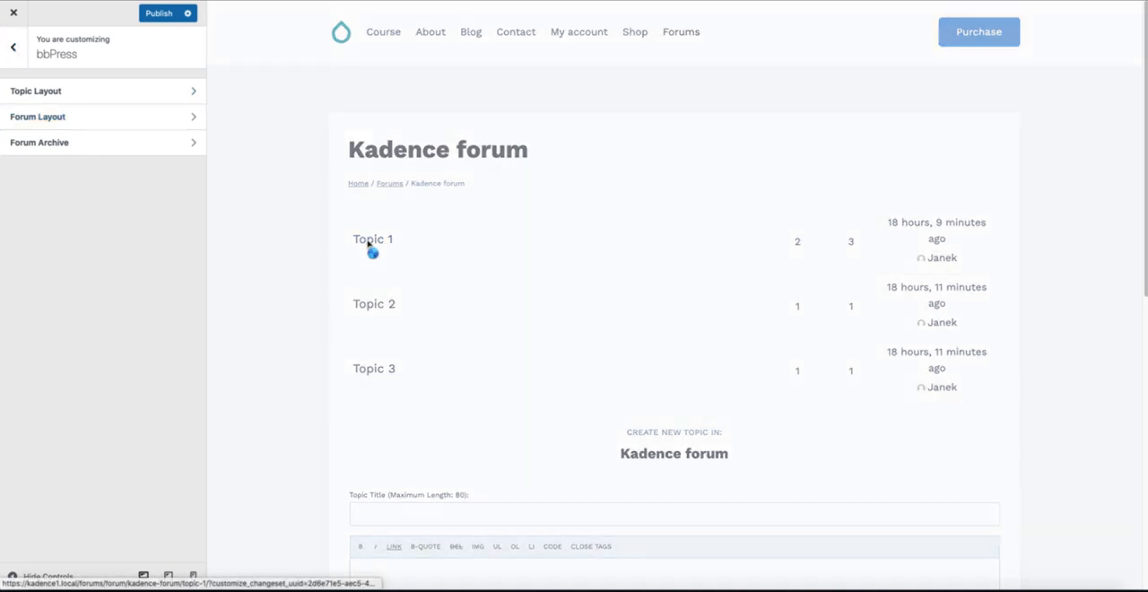
{"action": "left_click", "coordinate": [80, 144]}
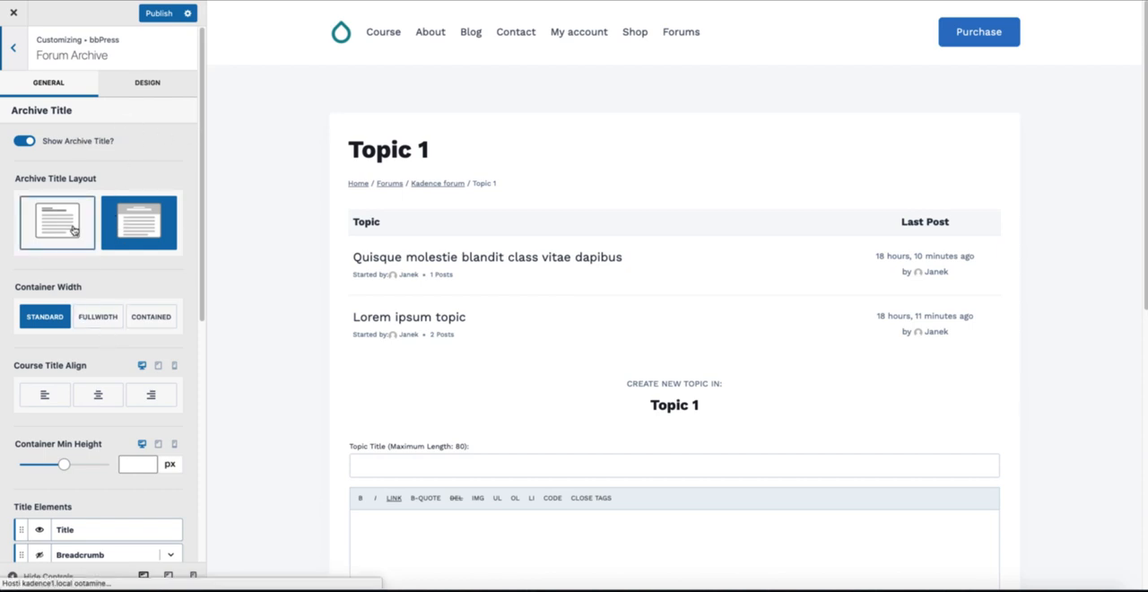
{"action": "scroll", "coordinate": [114, 377], "scroll_direction": "down", "scroll_amount": 3}
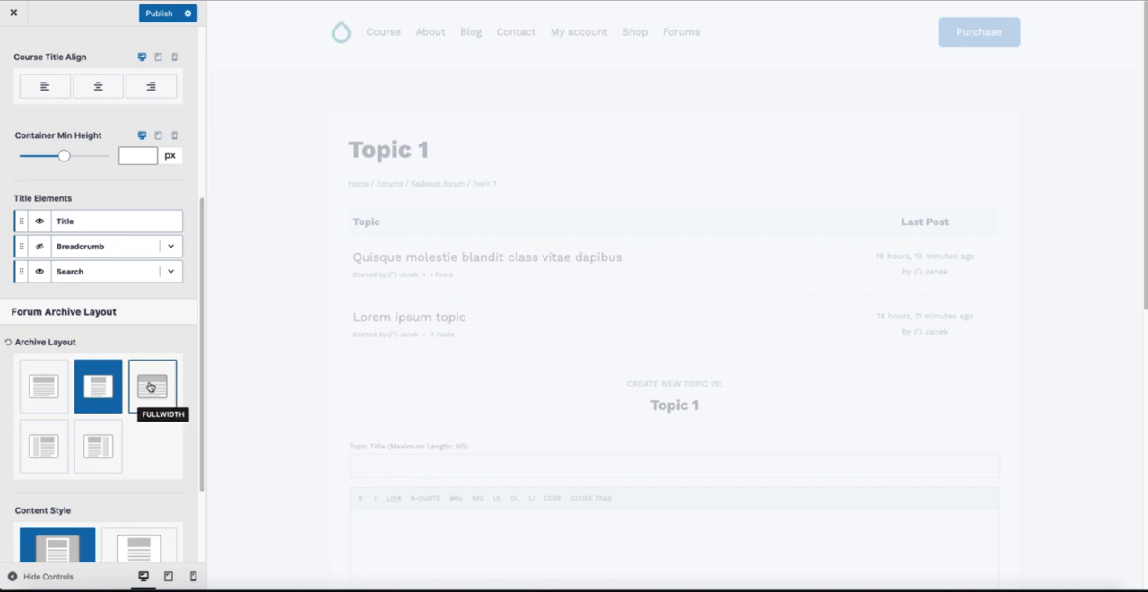
{"action": "left_click", "coordinate": [49, 390]}
{"action": "scroll", "coordinate": [92, 391], "scroll_direction": "down", "scroll_amount": 1}
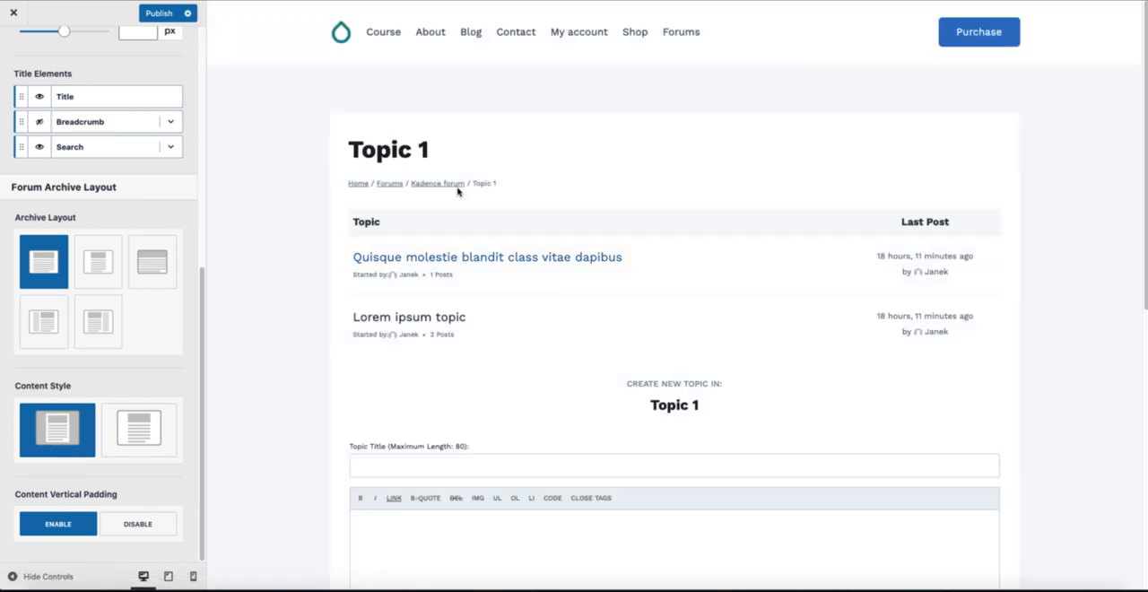
Step: Try the Unboxed content style for the forum archive and return to the bbPress settings
{"action": "left_click", "coordinate": [154, 420]}
{"action": "left_click", "coordinate": [155, 420]}
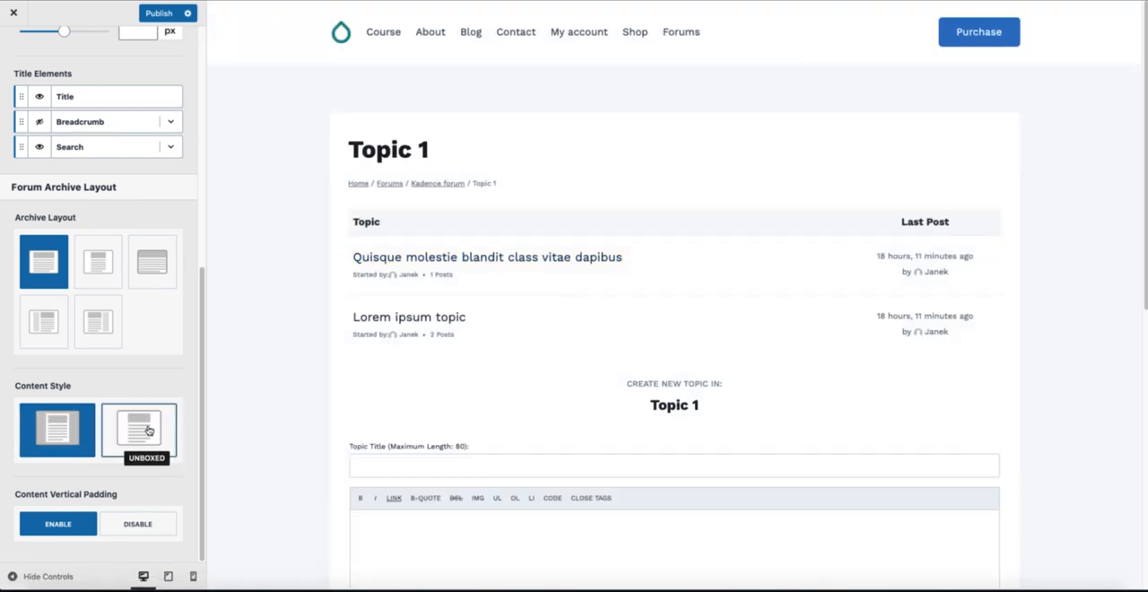
{"action": "scroll", "coordinate": [153, 355], "scroll_direction": "up", "scroll_amount": 10}
{"action": "left_click", "coordinate": [16, 51]}
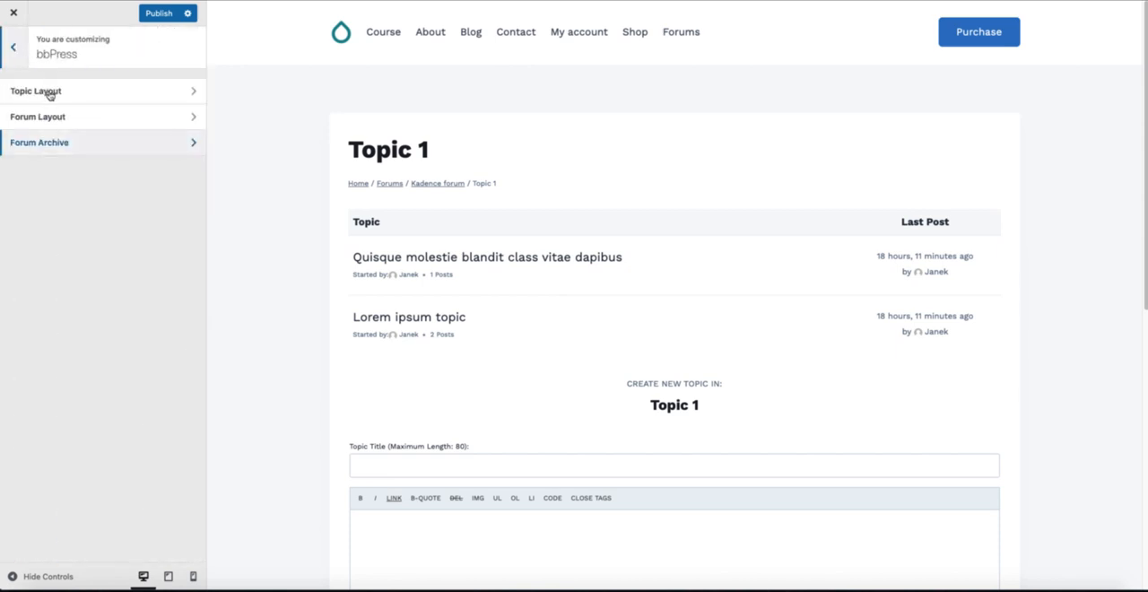
Step: Open Topic Layout and the "Quisque molestie blandit class vitae dapibus" topic, and switch its Topic Title Layout to the banner above the content
{"action": "left_click", "coordinate": [18, 95]}
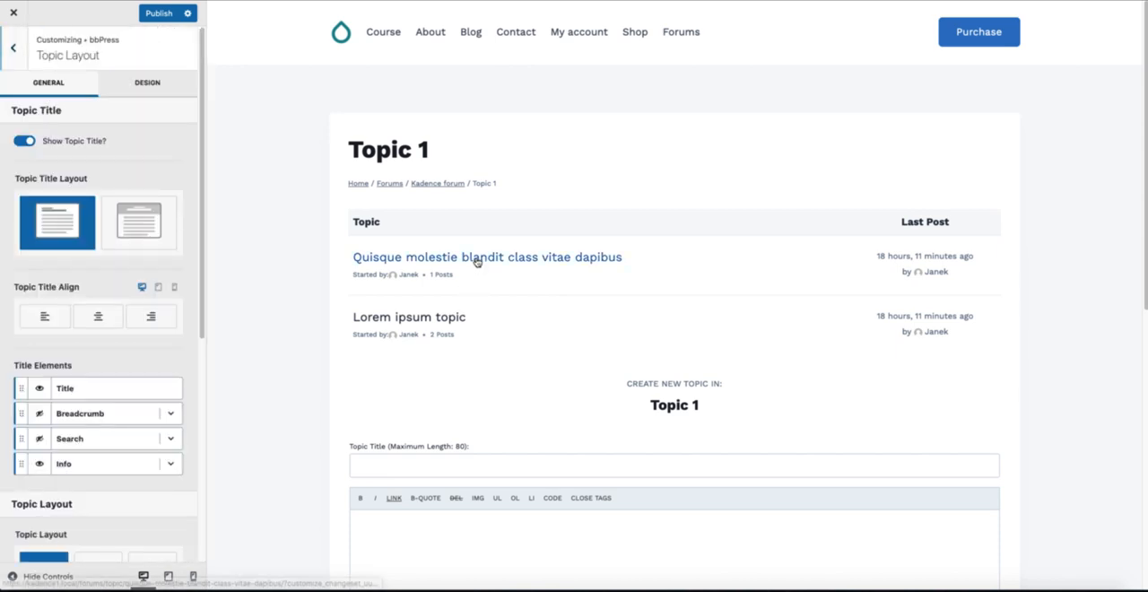
{"action": "left_click", "coordinate": [476, 261]}
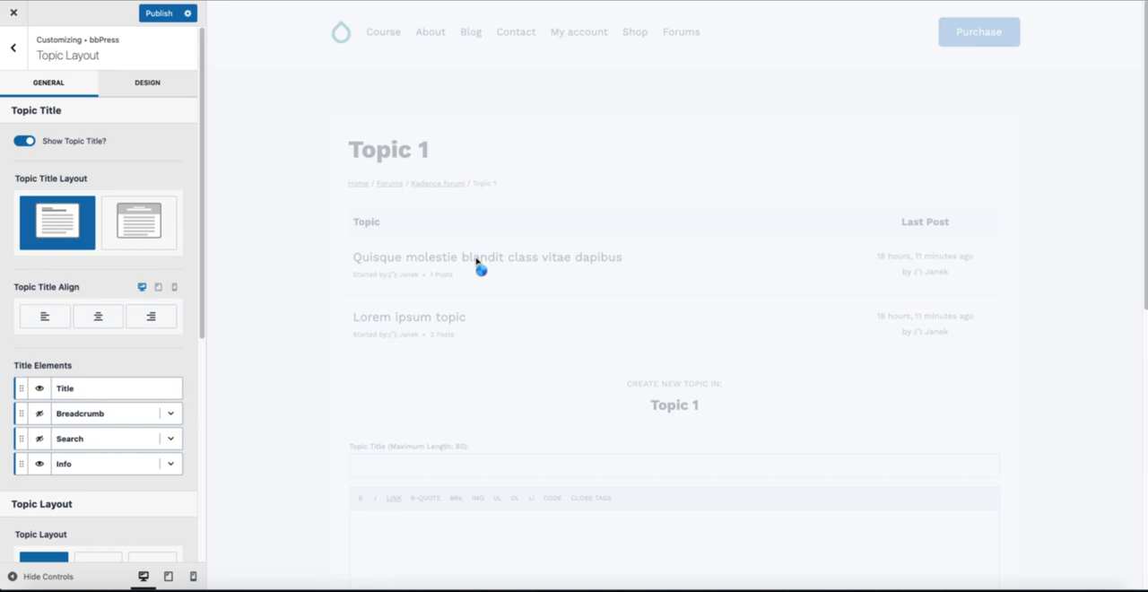
{"action": "left_click", "coordinate": [138, 223]}
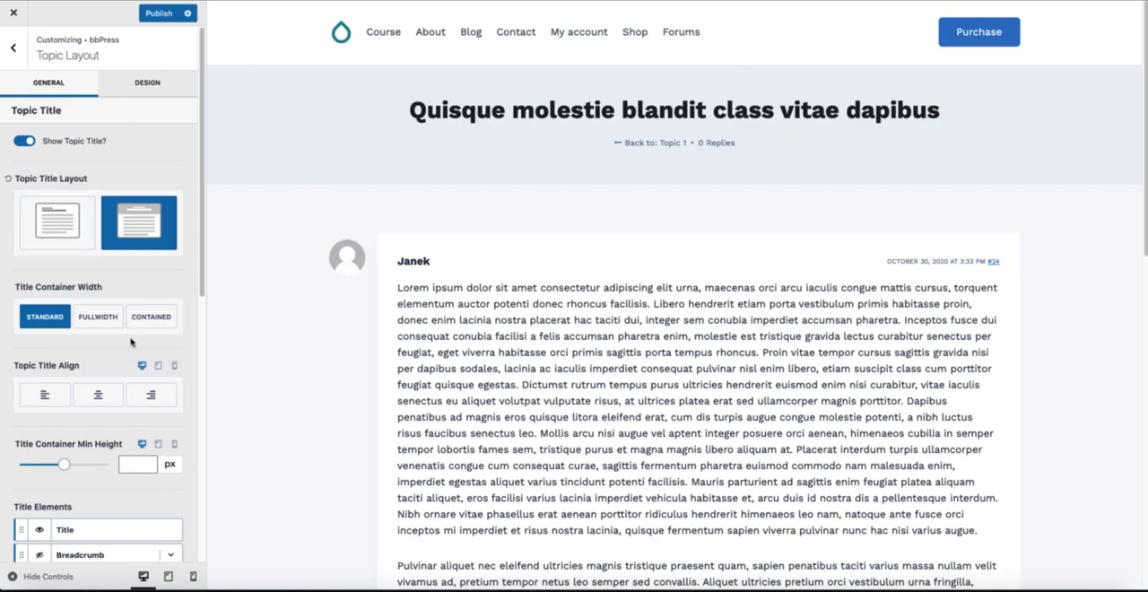
Step: Examine the Kadence topic page, and open "Quisque molestie blandit class vitae dapibus" in the Blocksy preview to compare its layout
{"action": "scroll", "coordinate": [135, 341], "scroll_direction": "down", "scroll_amount": 1}
{"action": "scroll", "coordinate": [564, 333], "scroll_direction": "down", "scroll_amount": 3}
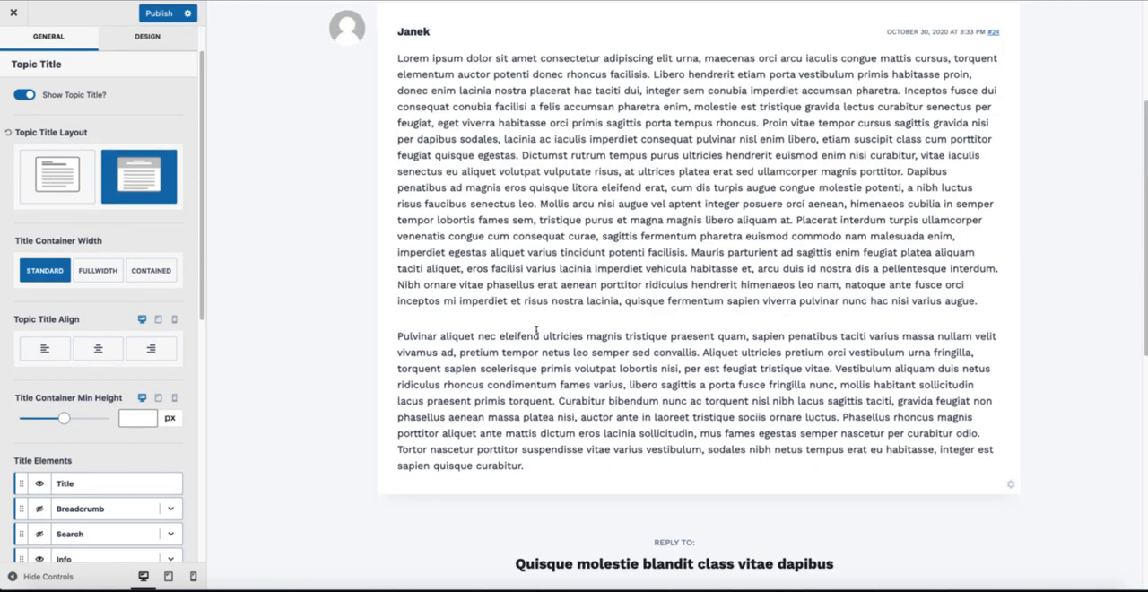
{"action": "scroll", "coordinate": [495, 184], "scroll_direction": "up", "scroll_amount": 2}
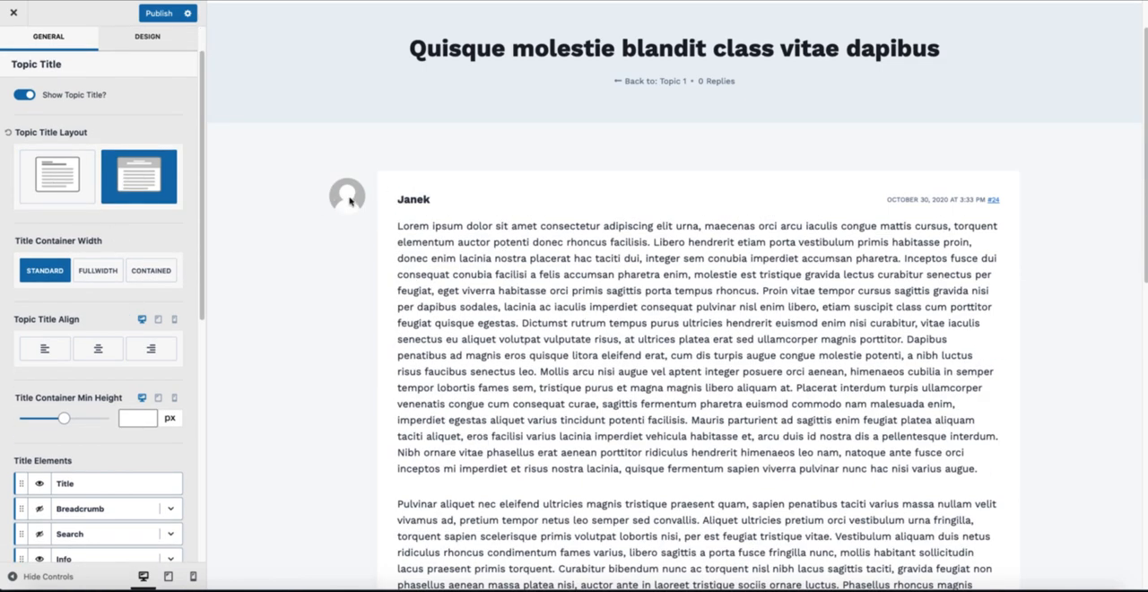
{"action": "scroll", "coordinate": [351, 201], "scroll_direction": "down", "scroll_amount": 2}
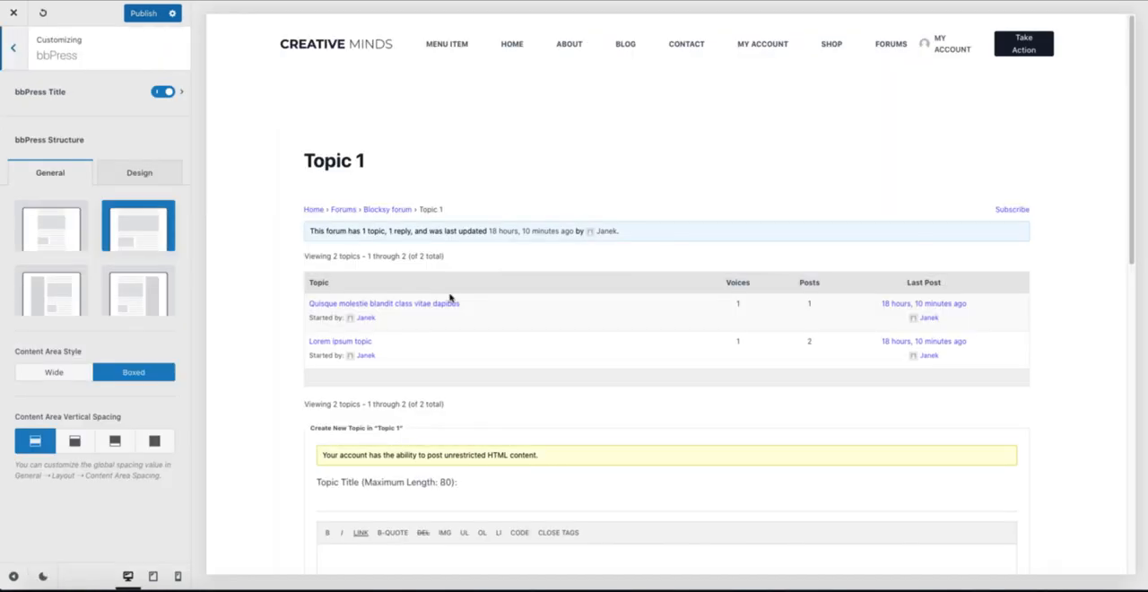
{"action": "left_click", "coordinate": [378, 305]}
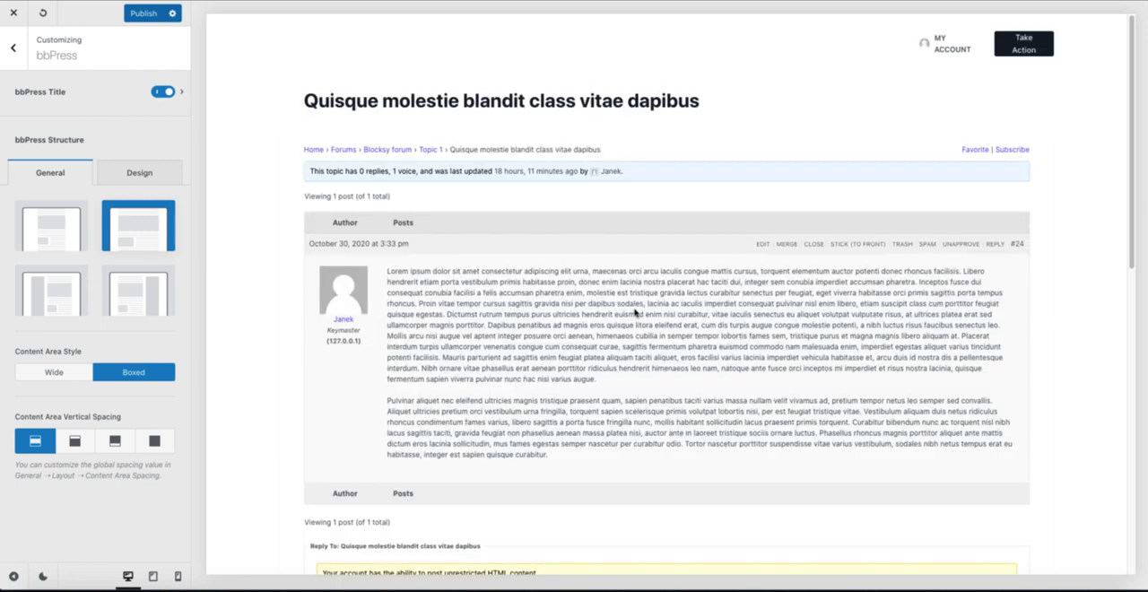
{"action": "scroll", "coordinate": [633, 312], "scroll_direction": "down", "scroll_amount": 3}
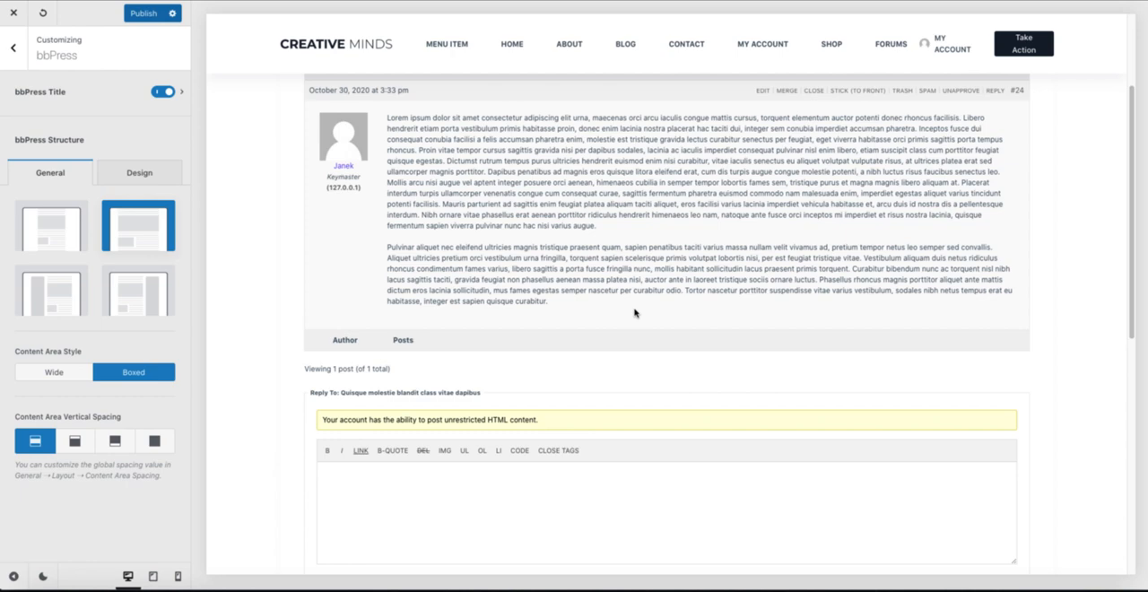
{"action": "scroll", "coordinate": [633, 312], "scroll_direction": "up", "scroll_amount": 3}
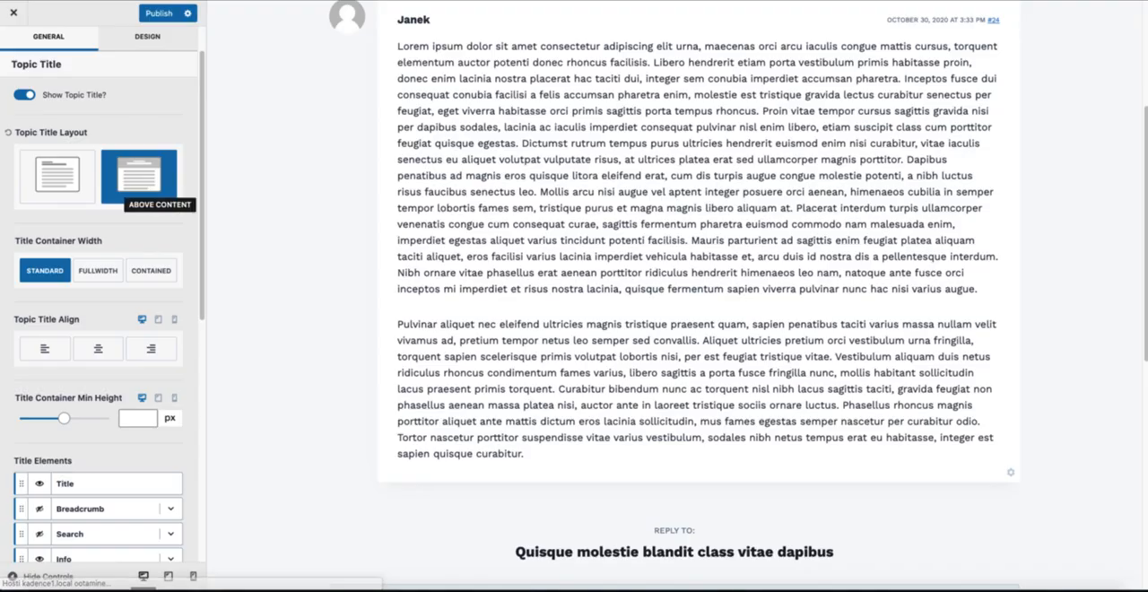
Step: In the Kadence customizer, leave Topic Layout, open the Course page in the preview and open the LearnDash settings
{"action": "scroll", "coordinate": [173, 146], "scroll_direction": "up", "scroll_amount": 1}
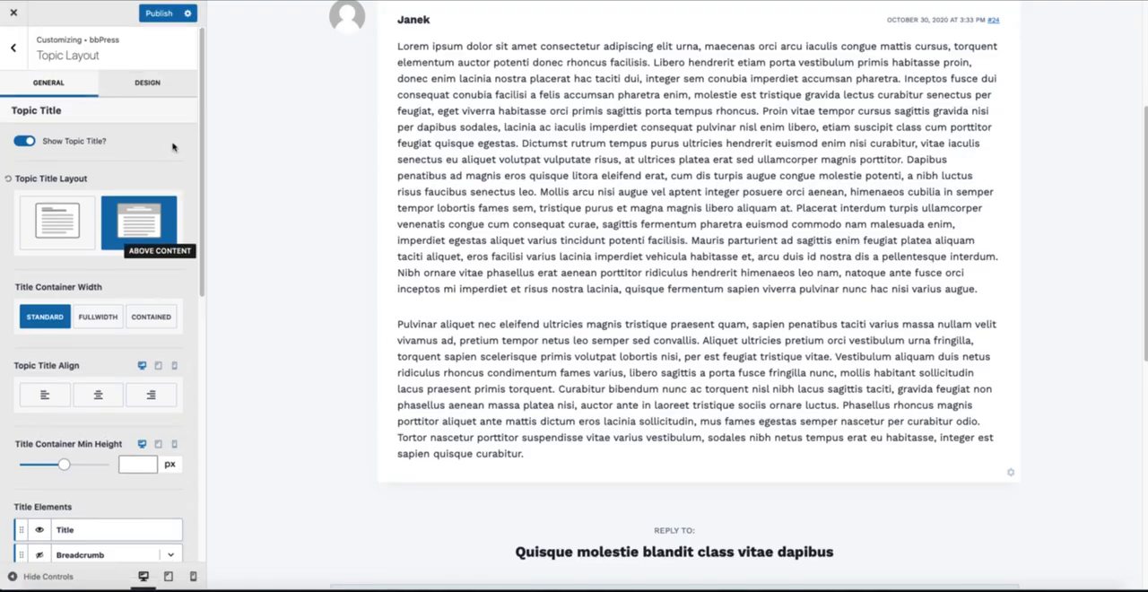
{"action": "left_click", "coordinate": [14, 52]}
{"action": "left_click", "coordinate": [14, 52]}
{"action": "scroll", "coordinate": [632, 174], "scroll_direction": "up", "scroll_amount": 3}
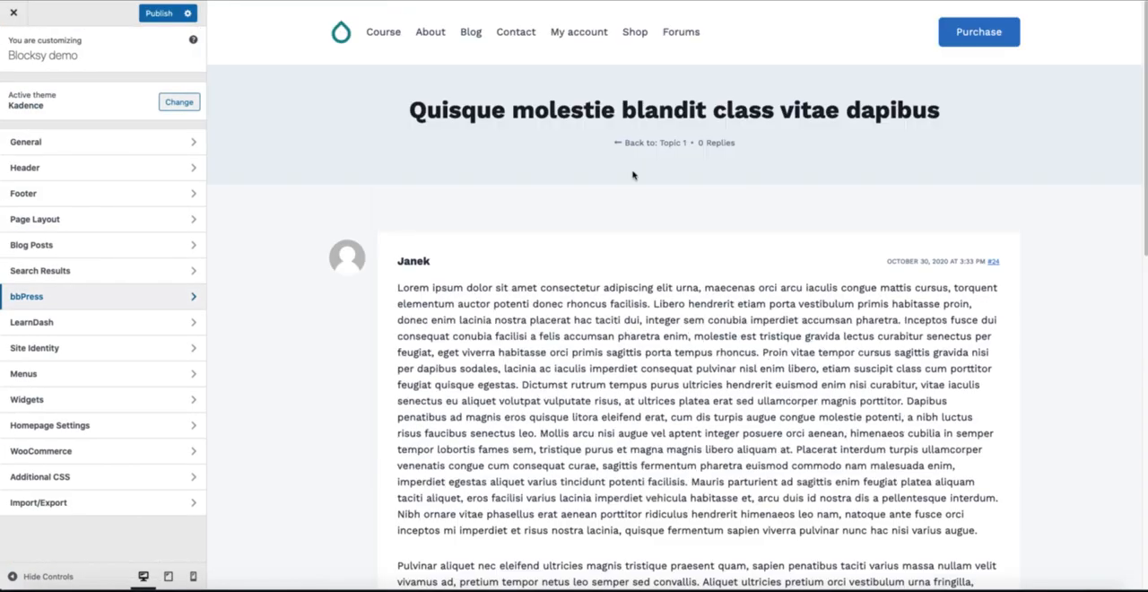
{"action": "left_click", "coordinate": [383, 34]}
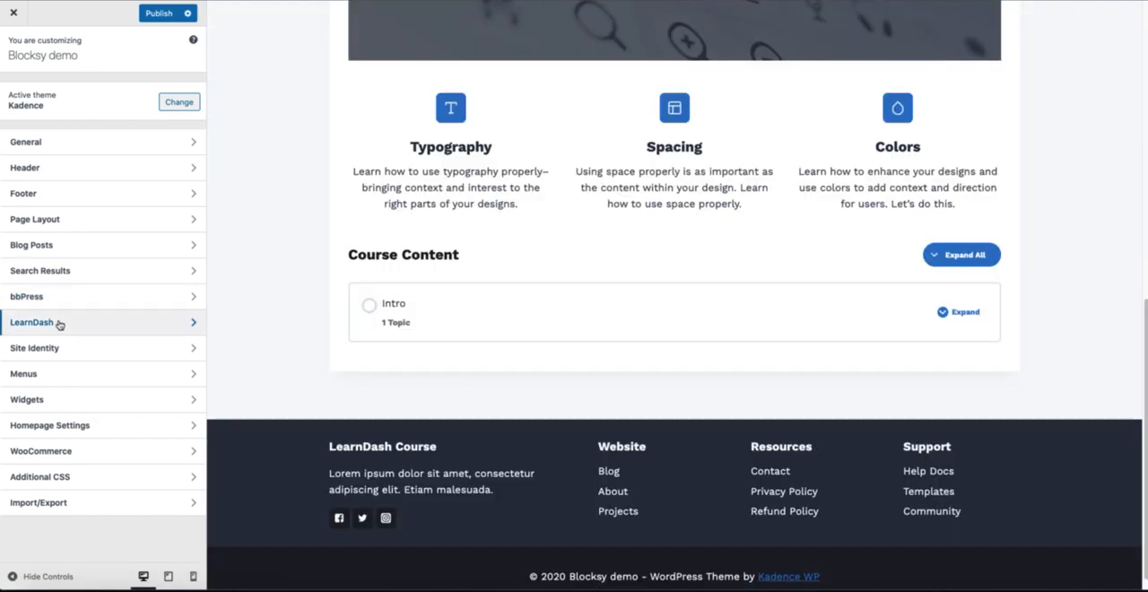
{"action": "left_click", "coordinate": [59, 322]}
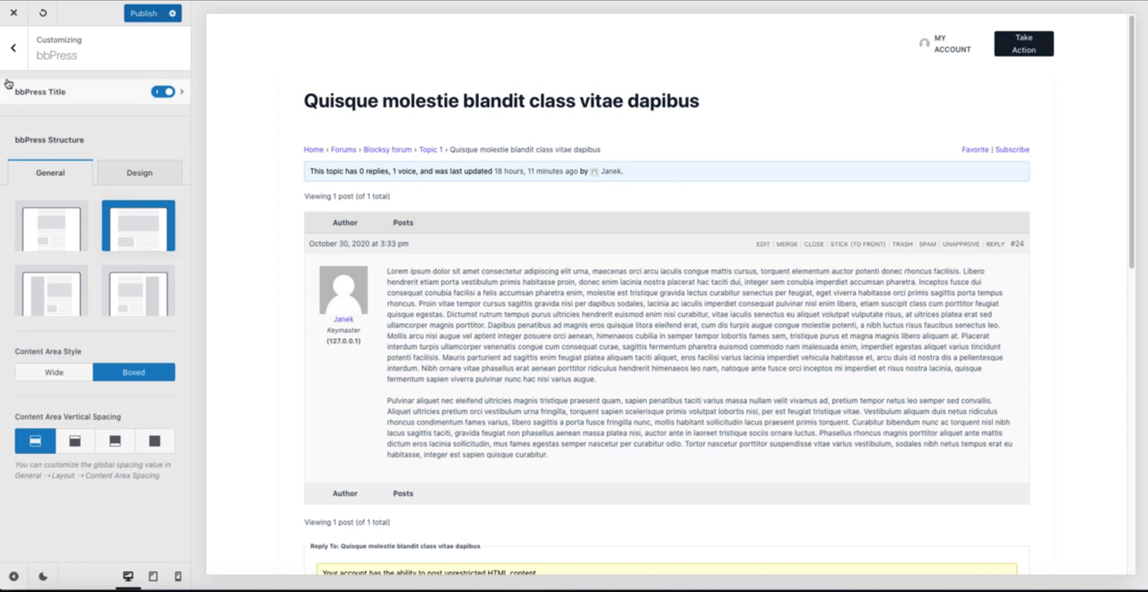
Step: Return to the main Blocksy customizer sections and look through them for a LearnDash counterpart
{"action": "left_click", "coordinate": [13, 48]}
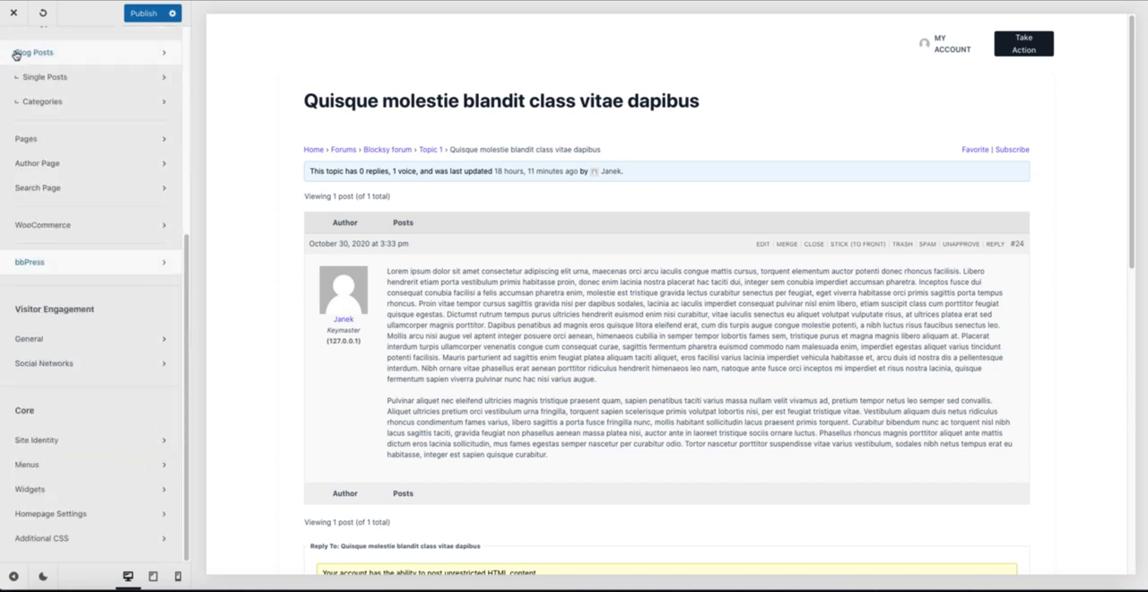
{"action": "scroll", "coordinate": [87, 254], "scroll_direction": "up", "scroll_amount": 5}
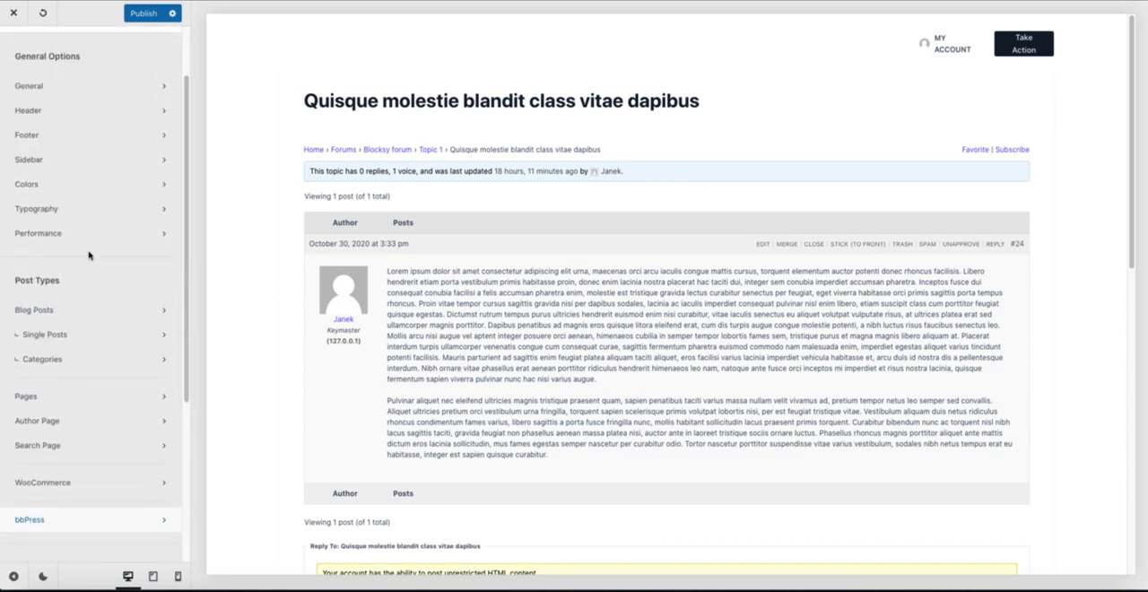
{"action": "scroll", "coordinate": [88, 254], "scroll_direction": "down", "scroll_amount": 2}
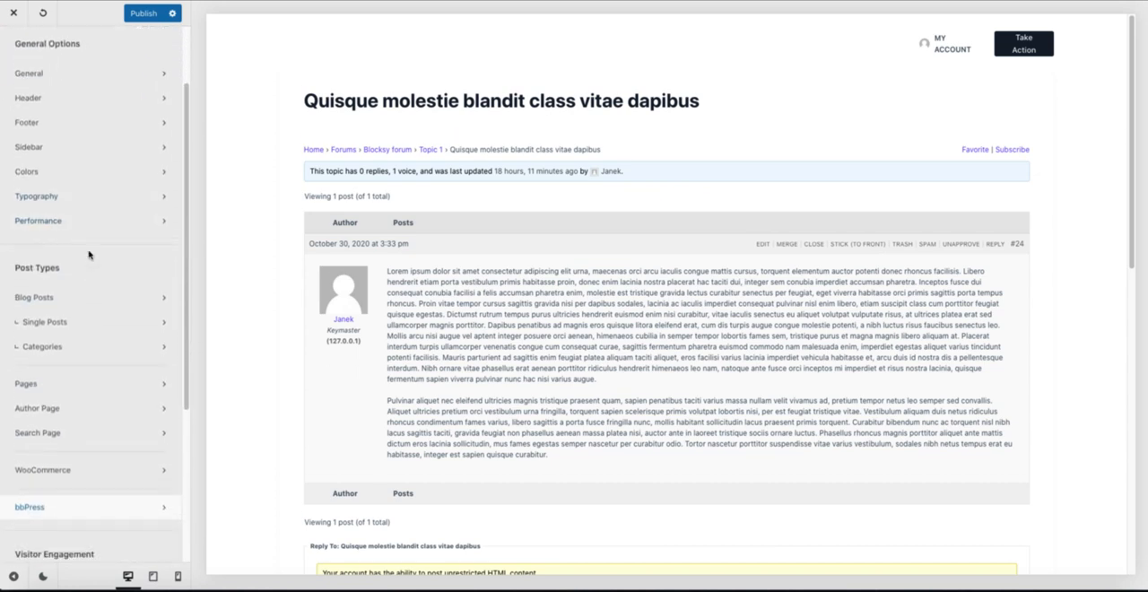
{"action": "scroll", "coordinate": [88, 255], "scroll_direction": "down", "scroll_amount": 3}
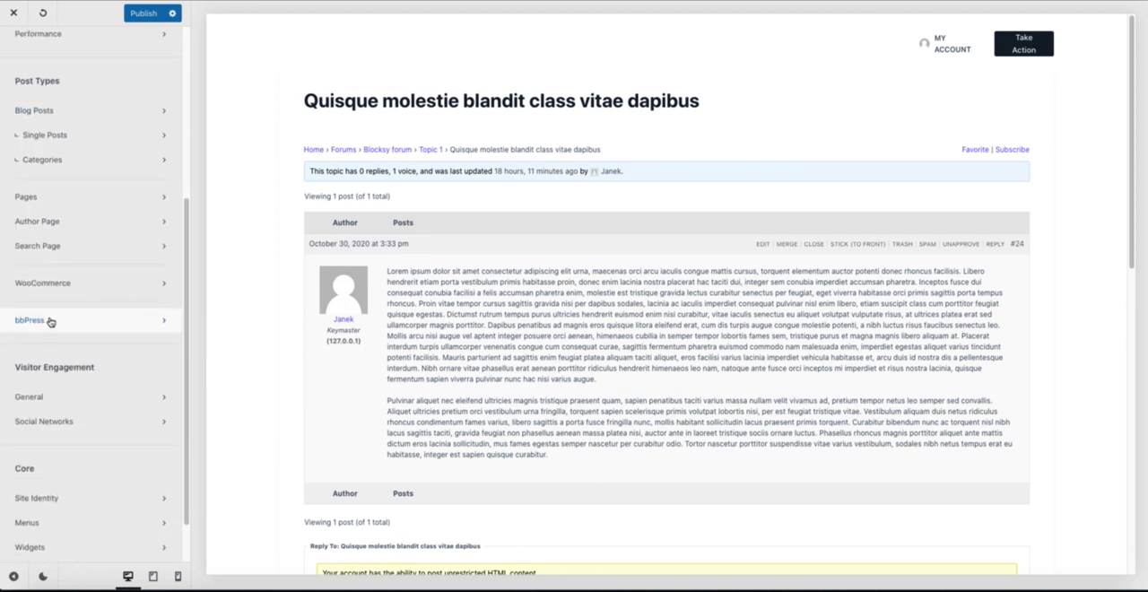
{"action": "scroll", "coordinate": [99, 344], "scroll_direction": "down", "scroll_amount": 1}
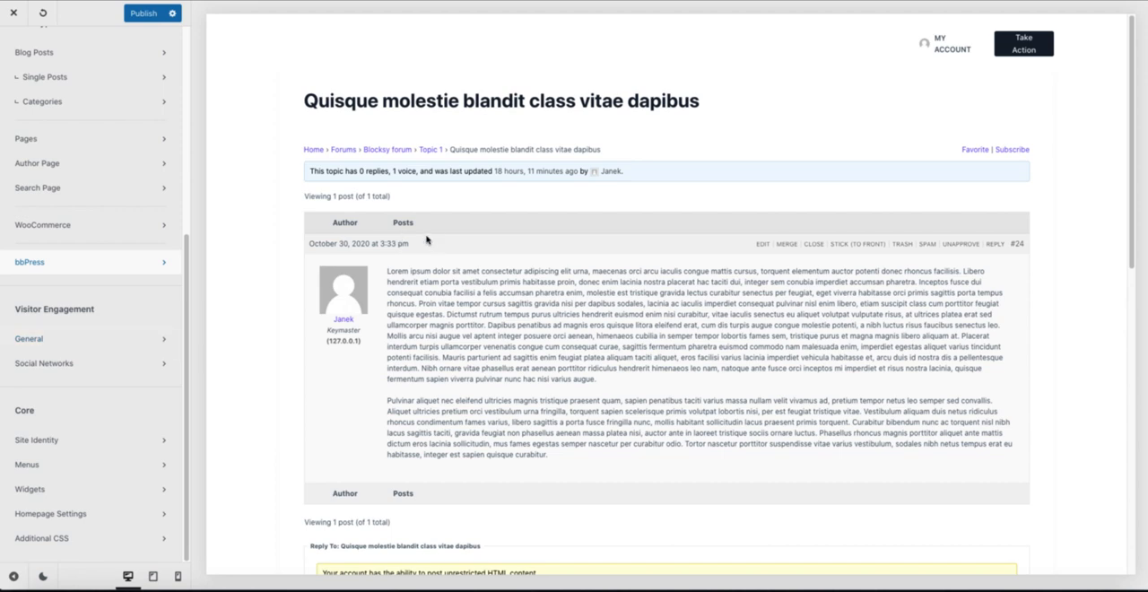
{"action": "scroll", "coordinate": [89, 286], "scroll_direction": "up", "scroll_amount": 3}
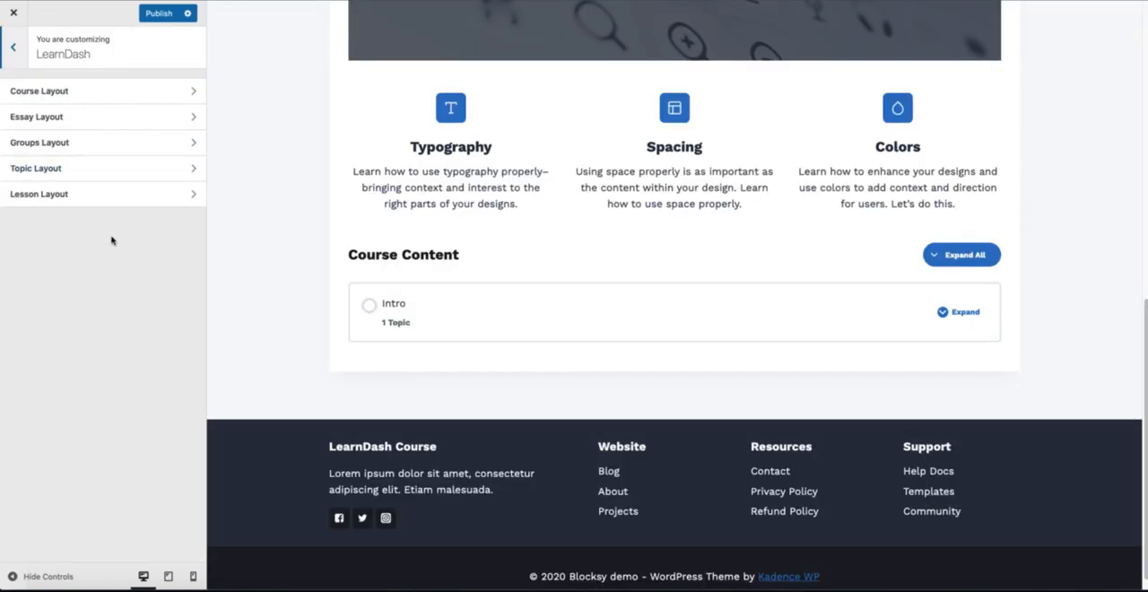
Step: In the Kadence LearnDash settings, review the Course Layout's title, layout and content options
{"action": "left_click", "coordinate": [80, 89]}
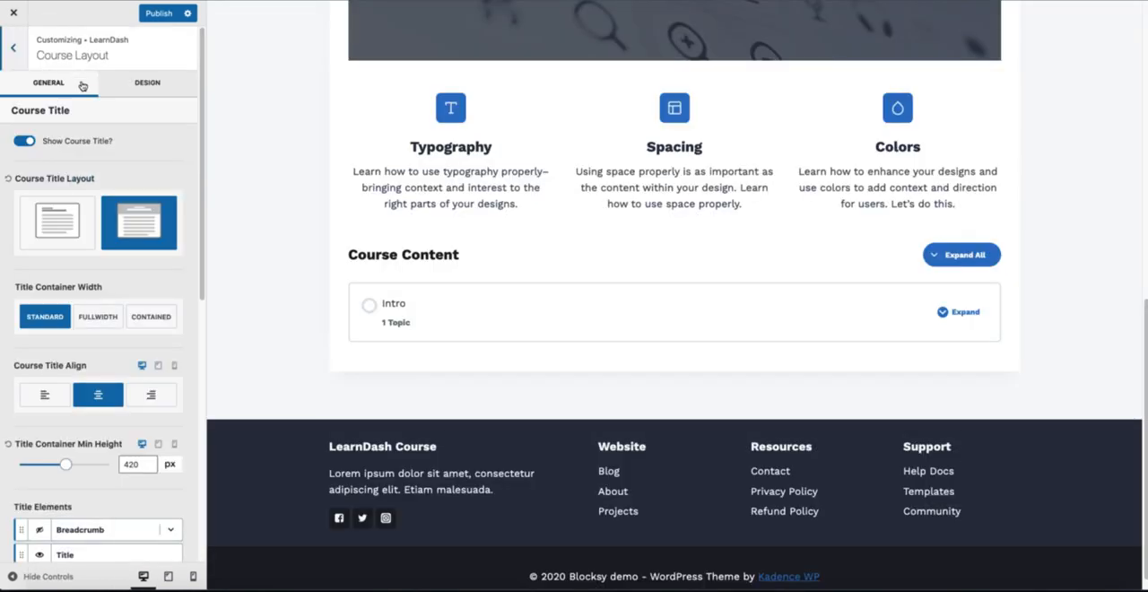
{"action": "scroll", "coordinate": [87, 338], "scroll_direction": "down", "scroll_amount": 5}
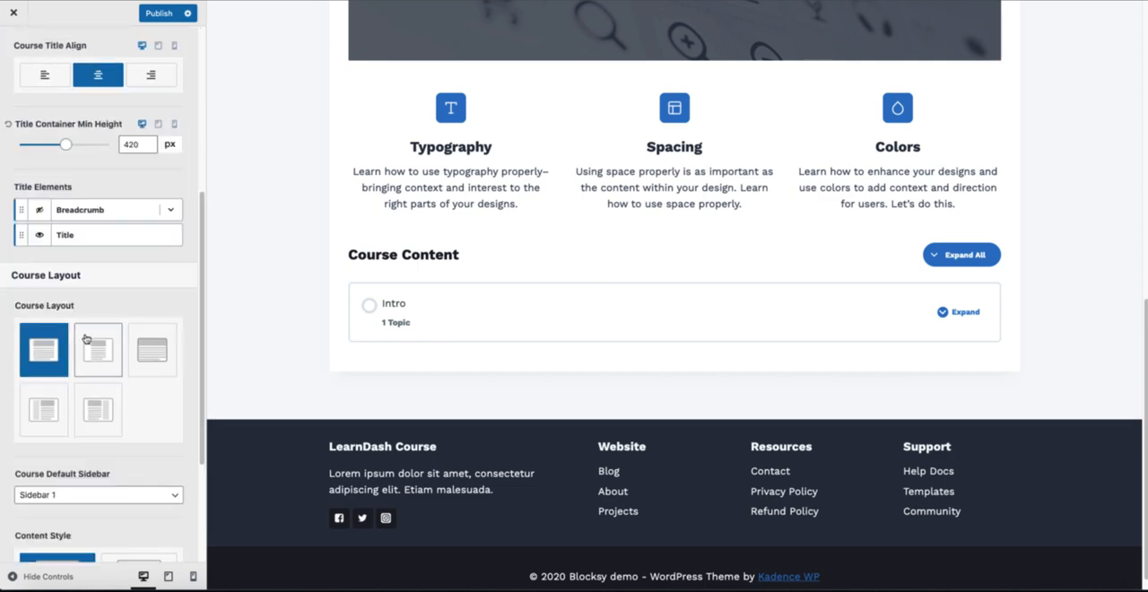
{"action": "scroll", "coordinate": [86, 338], "scroll_direction": "down", "scroll_amount": 3}
{"action": "scroll", "coordinate": [91, 341], "scroll_direction": "up", "scroll_amount": 8}
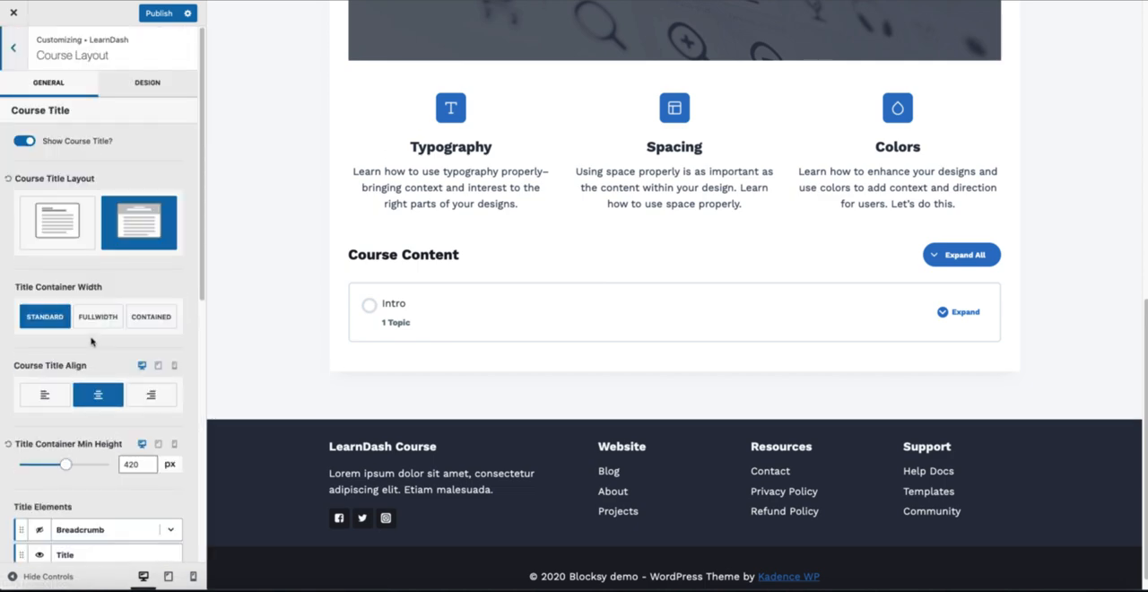
{"action": "left_click", "coordinate": [14, 47]}
Step: Check the Essay Layout and Groups Layout settings of LearnDash
{"action": "left_click", "coordinate": [45, 188]}
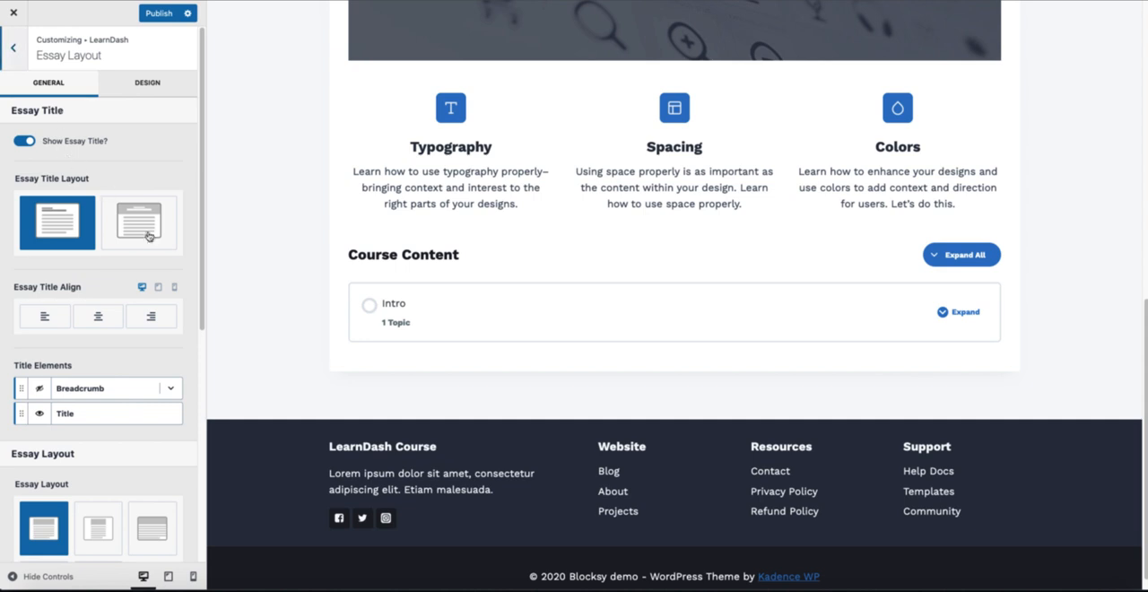
{"action": "left_click", "coordinate": [13, 48]}
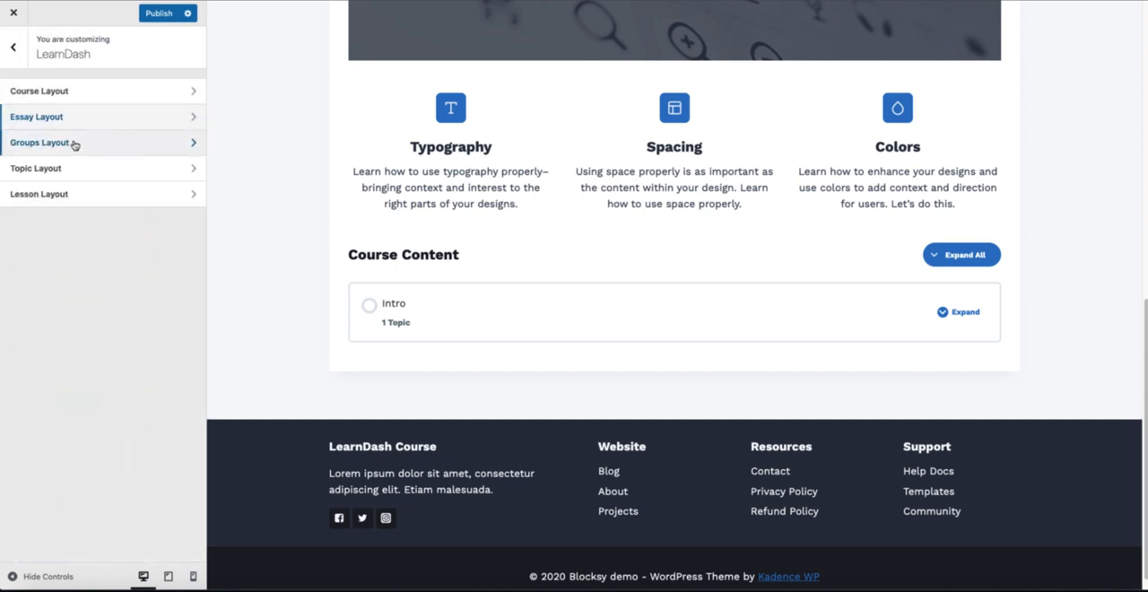
{"action": "left_click", "coordinate": [75, 143]}
{"action": "left_click", "coordinate": [15, 50]}
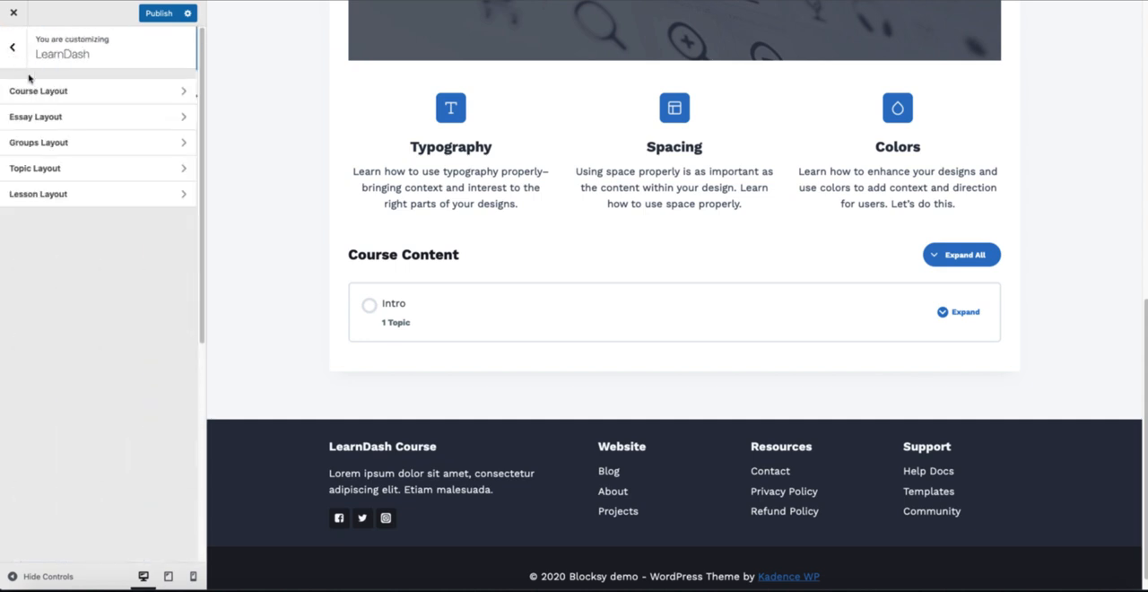
Step: Check LearnDash's Topic Layout settings while previewing the Intro lesson and its "1.1 Why Design Matters" topic
{"action": "left_click", "coordinate": [82, 171]}
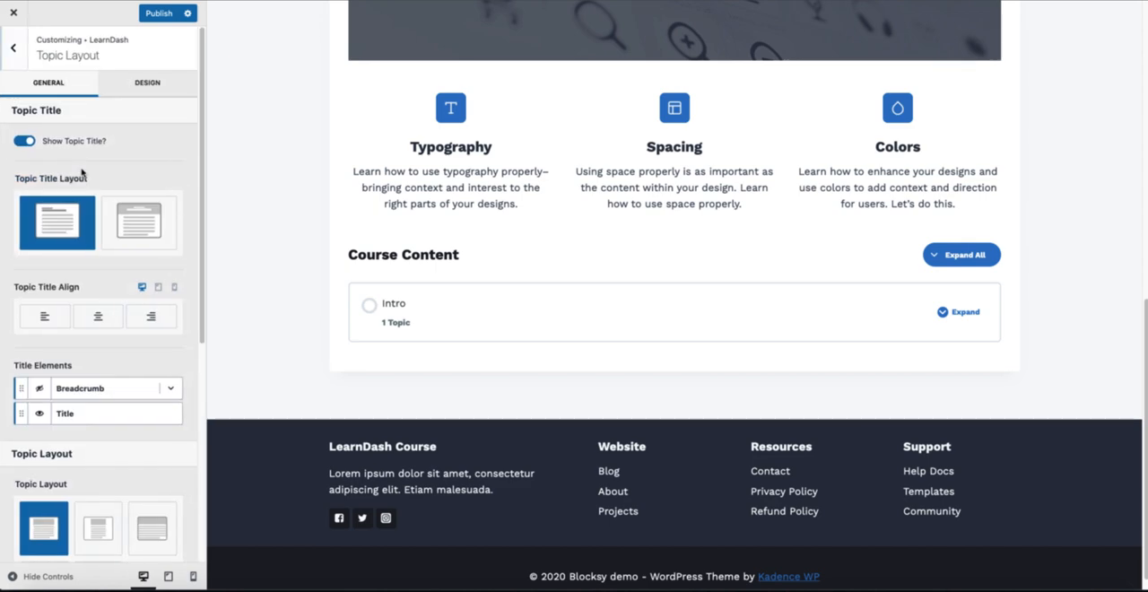
{"action": "left_click", "coordinate": [398, 324]}
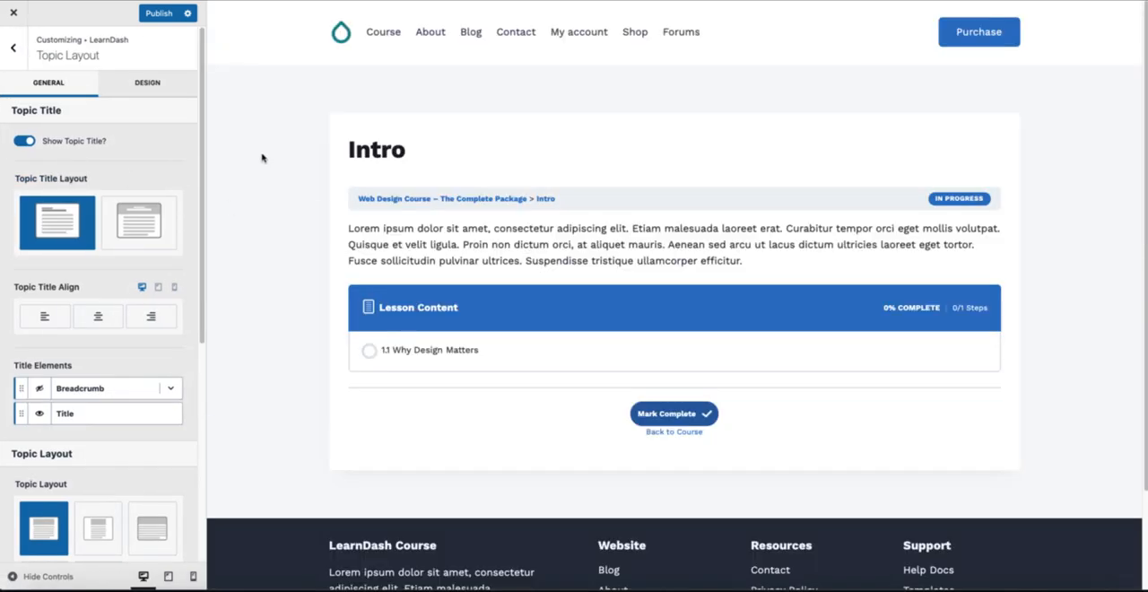
{"action": "left_click", "coordinate": [463, 363]}
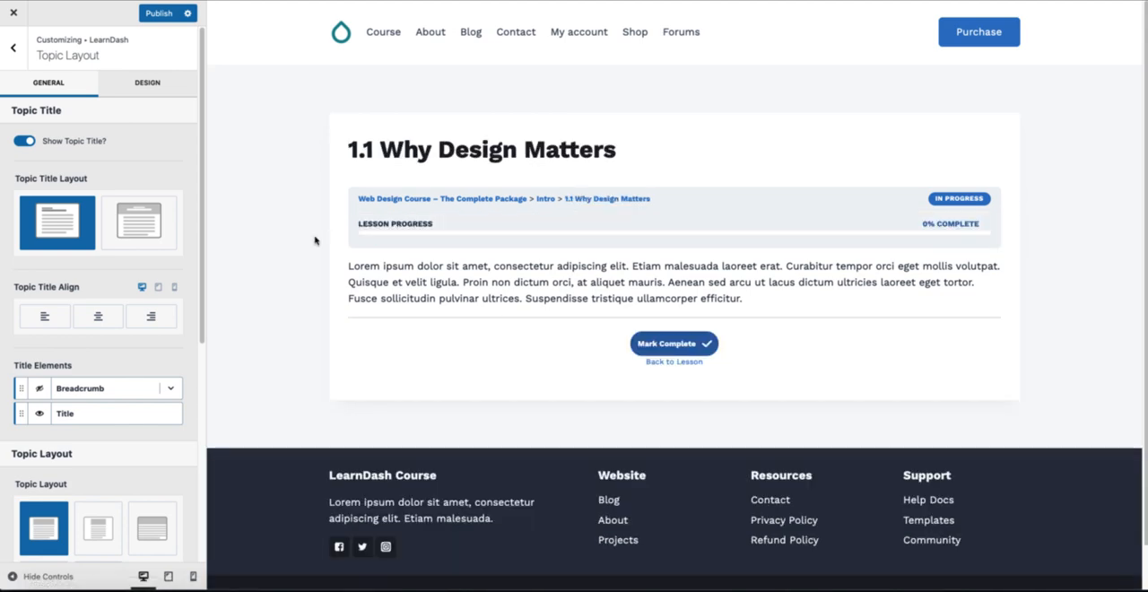
{"action": "left_click", "coordinate": [12, 47]}
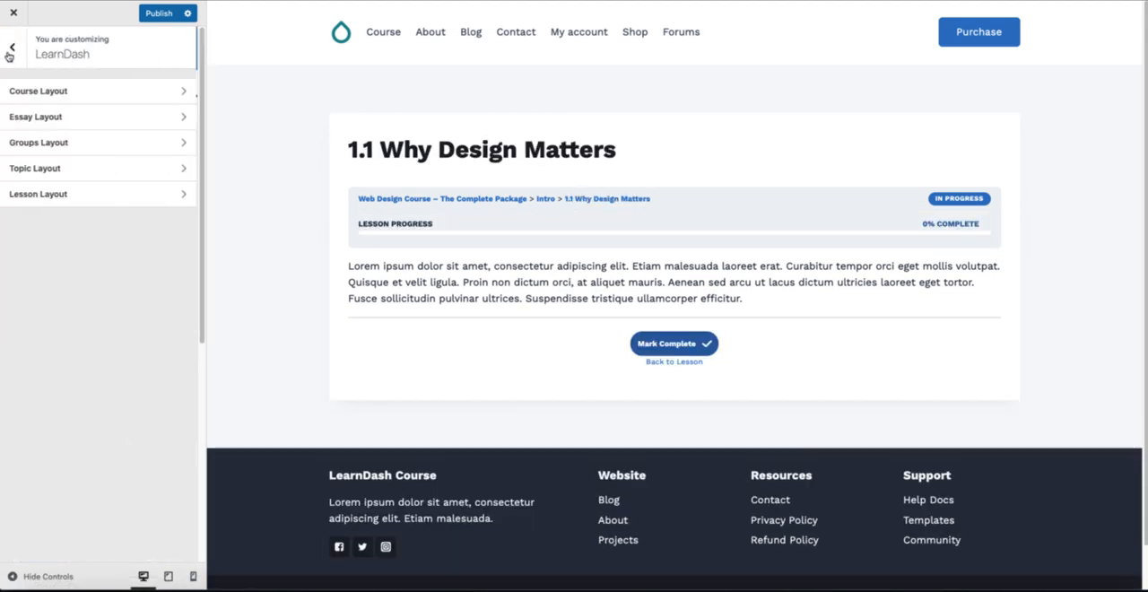
Step: Review the LearnDash Lesson Layout options and return to the main customizer sections
{"action": "left_click", "coordinate": [60, 197]}
{"action": "scroll", "coordinate": [120, 399], "scroll_direction": "down", "scroll_amount": 8}
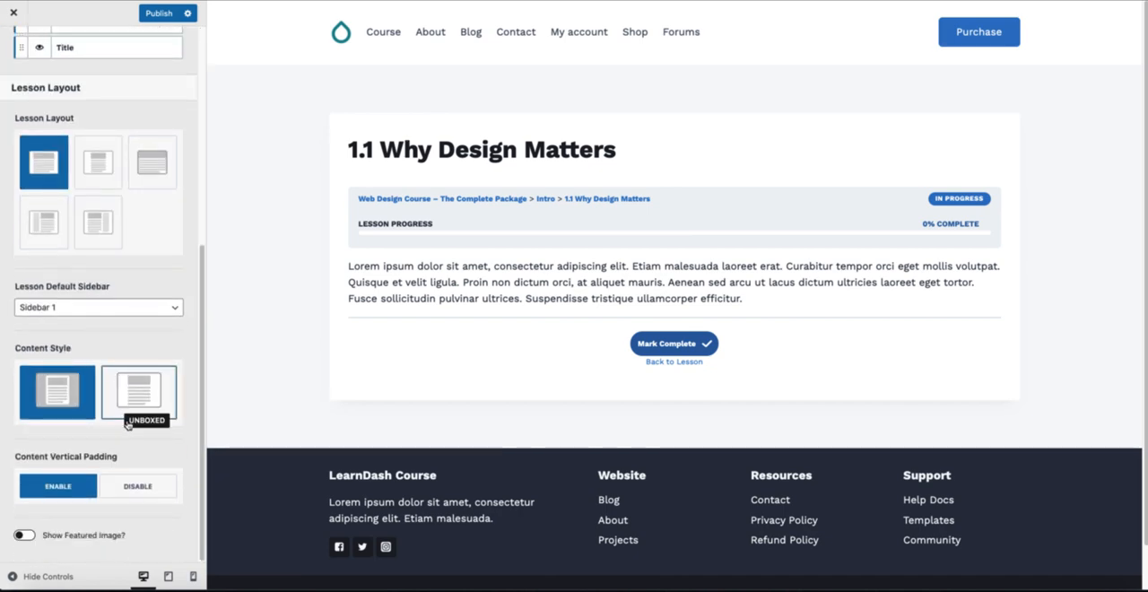
{"action": "left_click", "coordinate": [11, 52]}
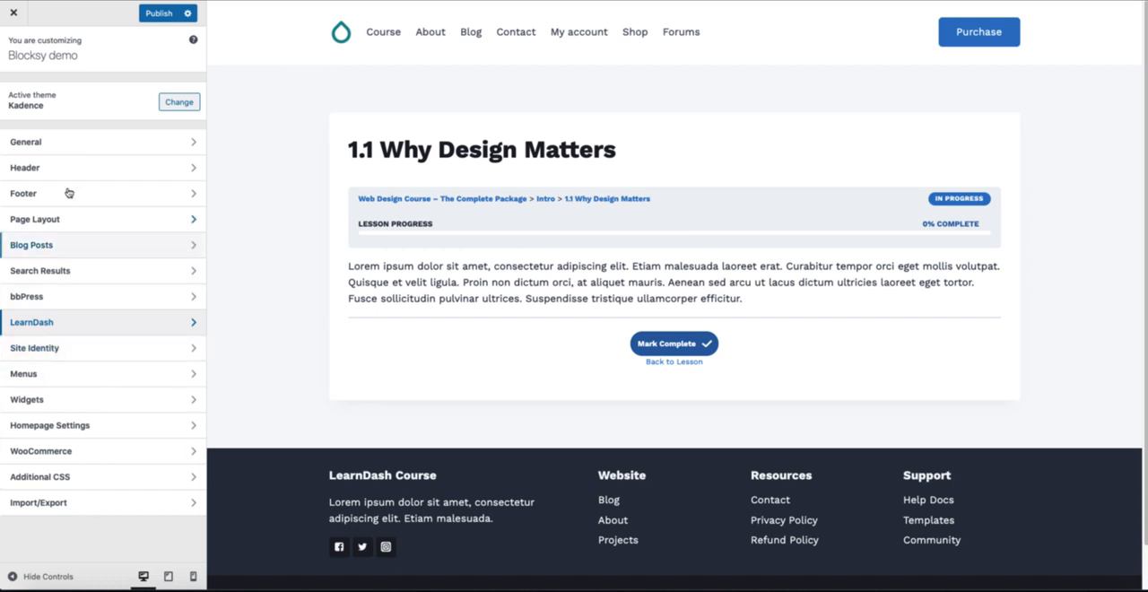
Step: Open Kadence's general Scroll To Top settings and compare them with the General settings in the Blocksy customizer
{"action": "left_click", "coordinate": [65, 144]}
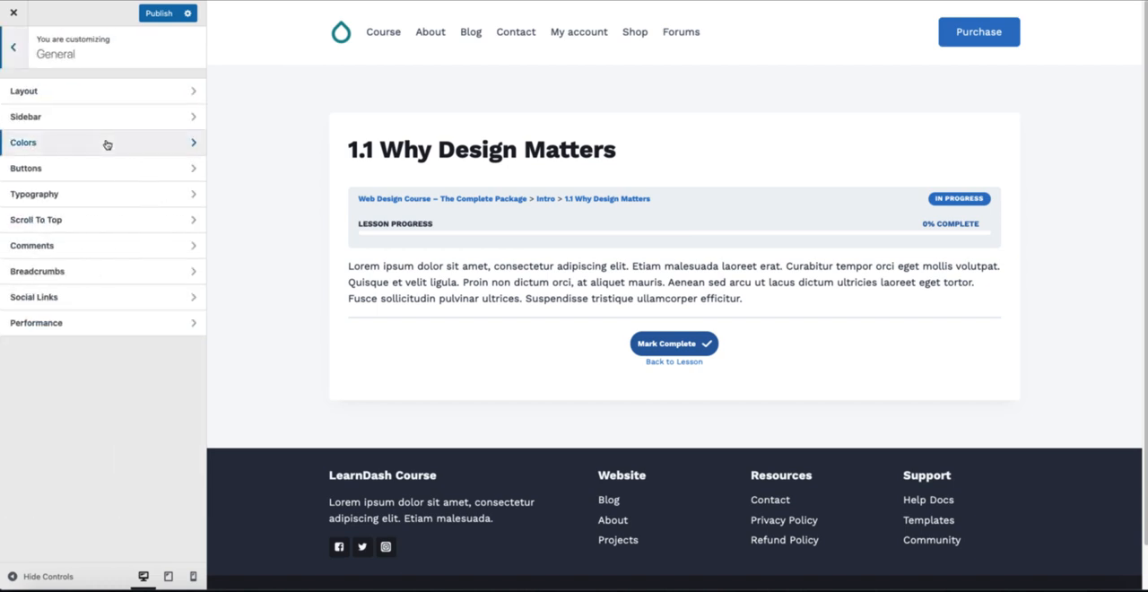
{"action": "left_click", "coordinate": [58, 222]}
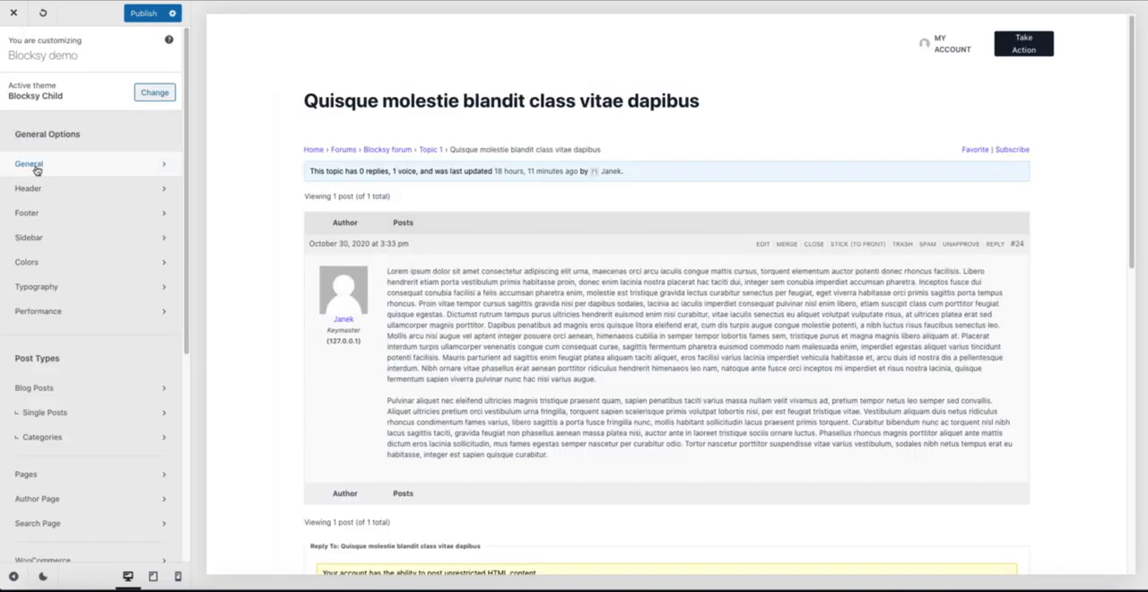
{"action": "left_click", "coordinate": [30, 164]}
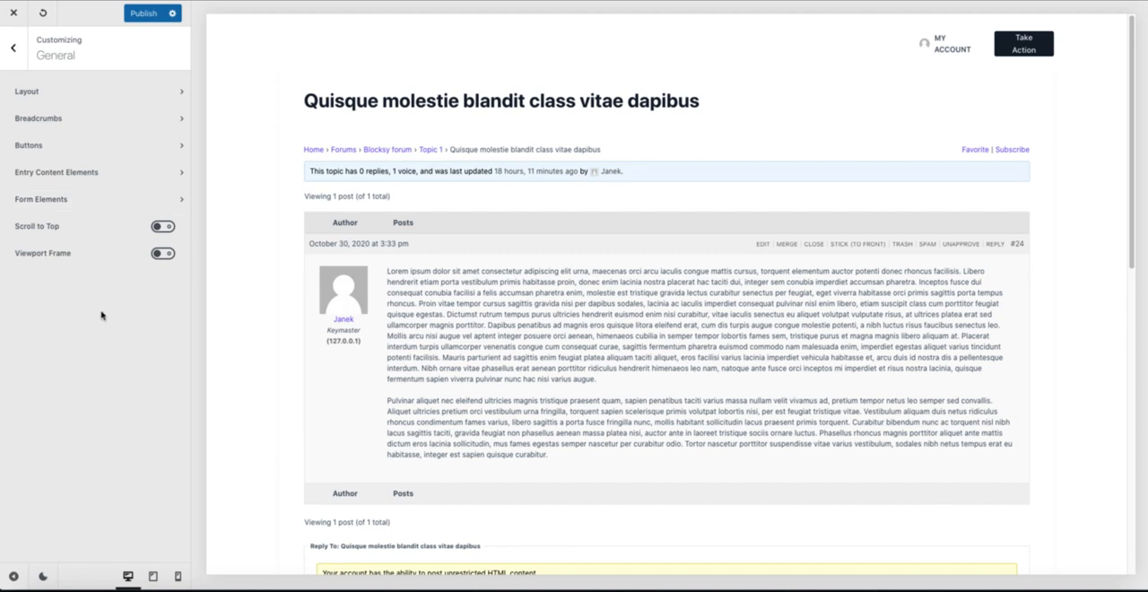
Step: Enable Scroll to Top in Blocksy and open its options, and switch the Enable Scroll To Top setting in Kadence
{"action": "left_click", "coordinate": [167, 225]}
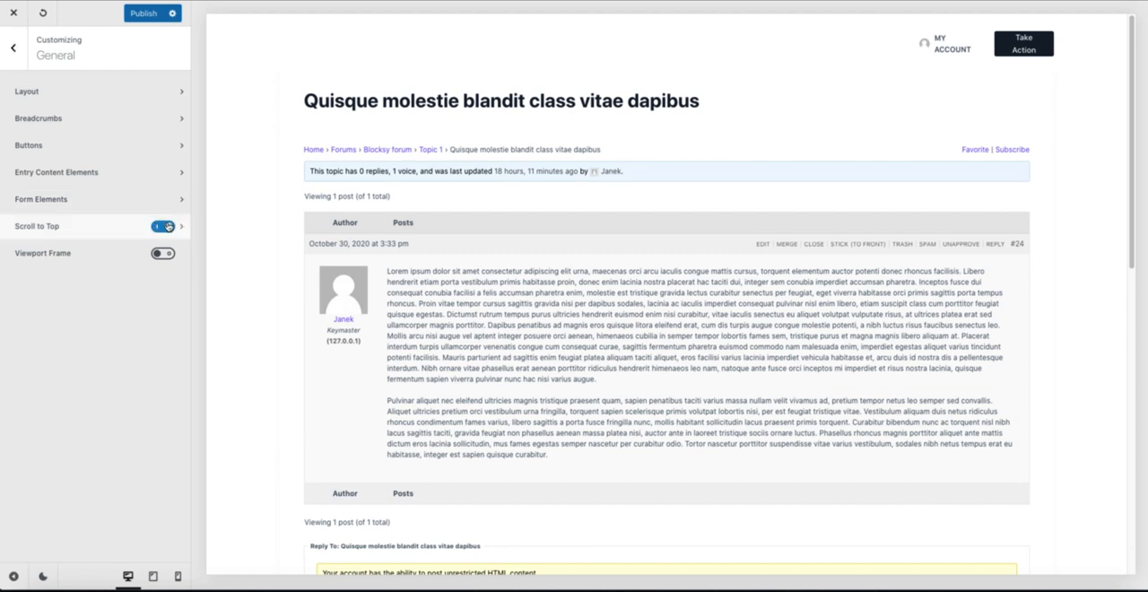
{"action": "left_click", "coordinate": [183, 229]}
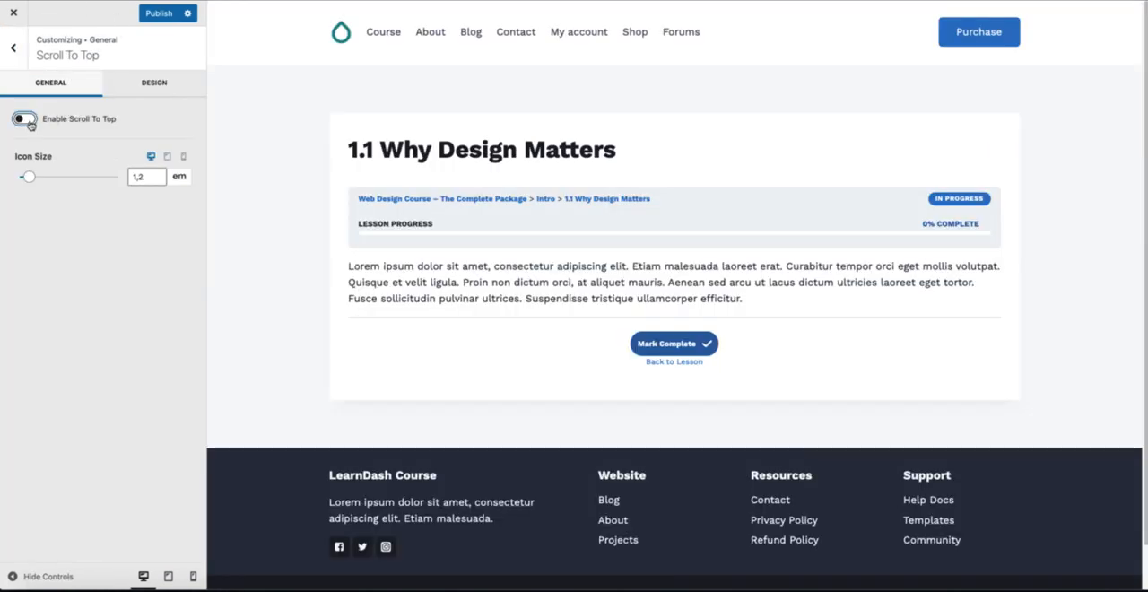
{"action": "left_click", "coordinate": [26, 120]}
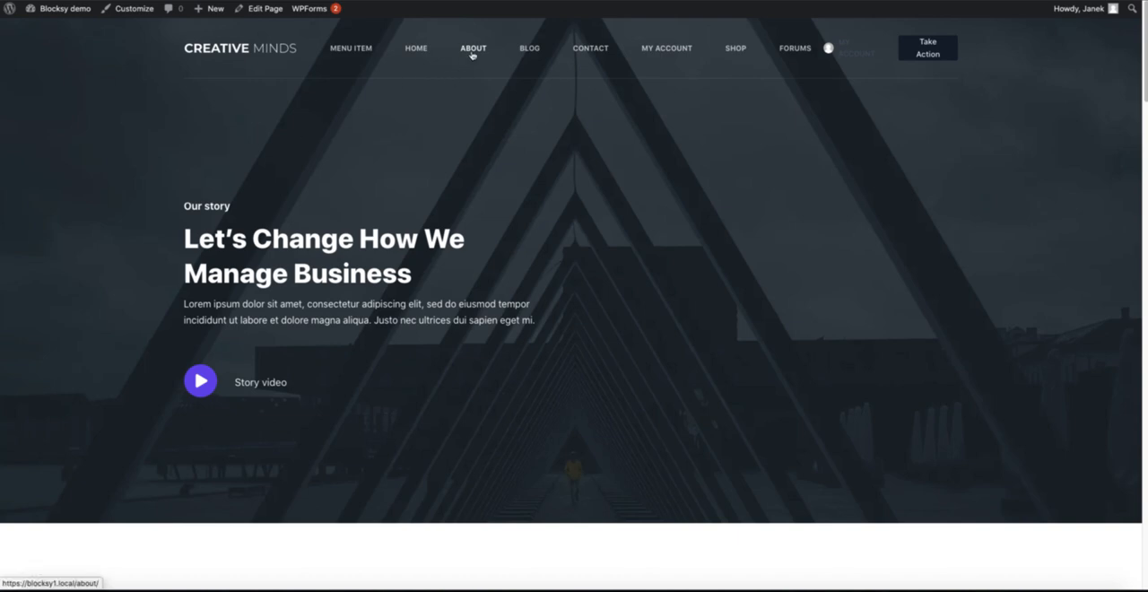
Step: Open Blocksy's About page for editing and explore the Custom and Inherit options for Page Title in the Blocksy Page Settings
{"action": "left_click", "coordinate": [263, 9]}
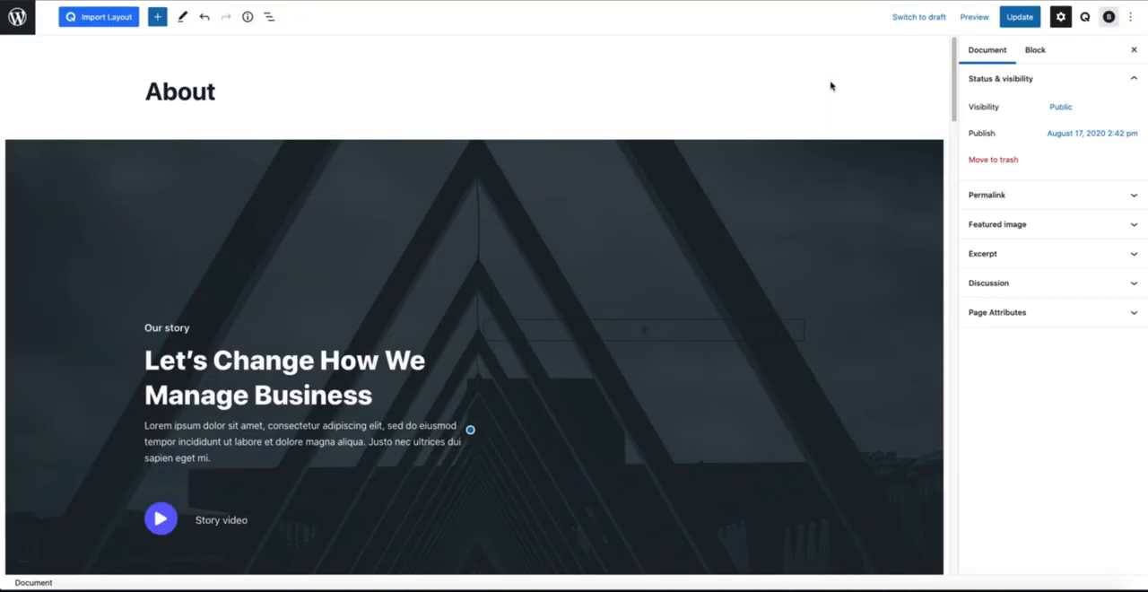
{"action": "left_click", "coordinate": [1109, 18]}
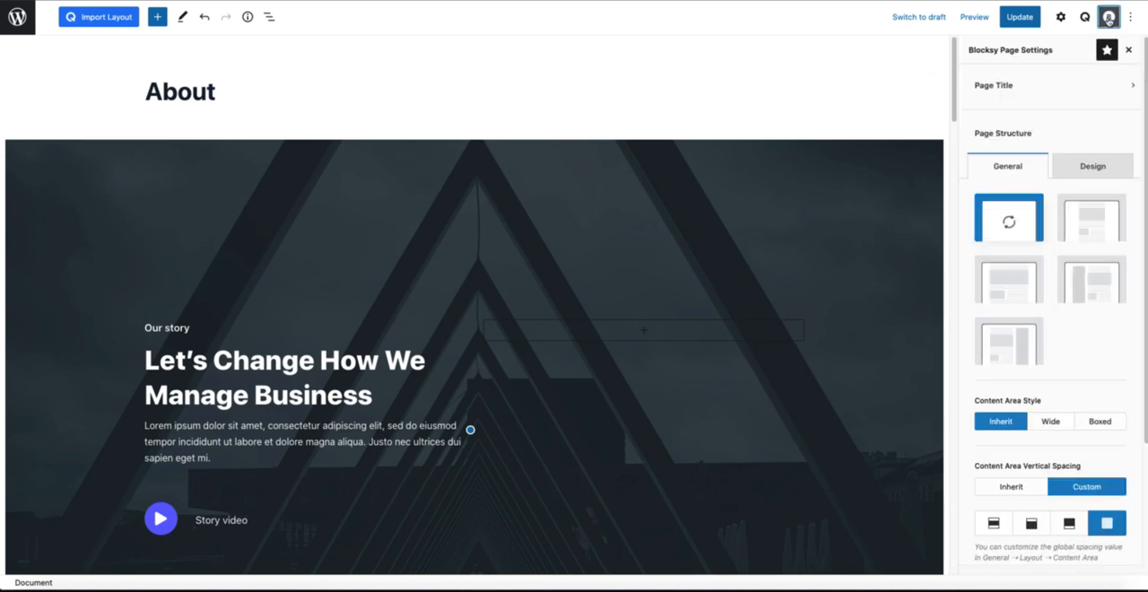
{"action": "left_click", "coordinate": [1024, 86]}
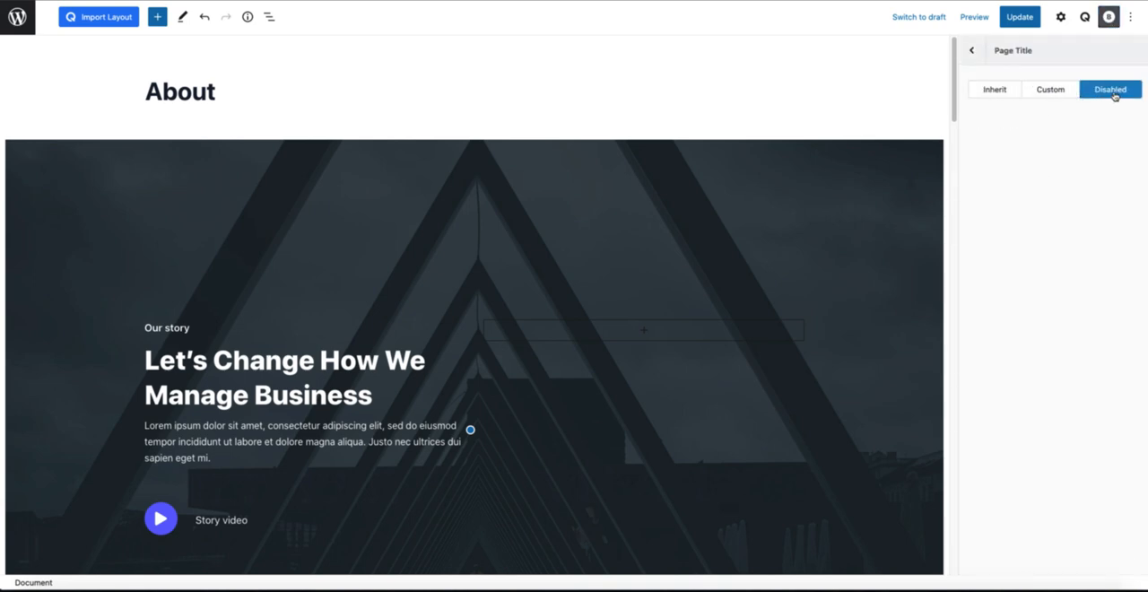
{"action": "left_click", "coordinate": [1049, 92]}
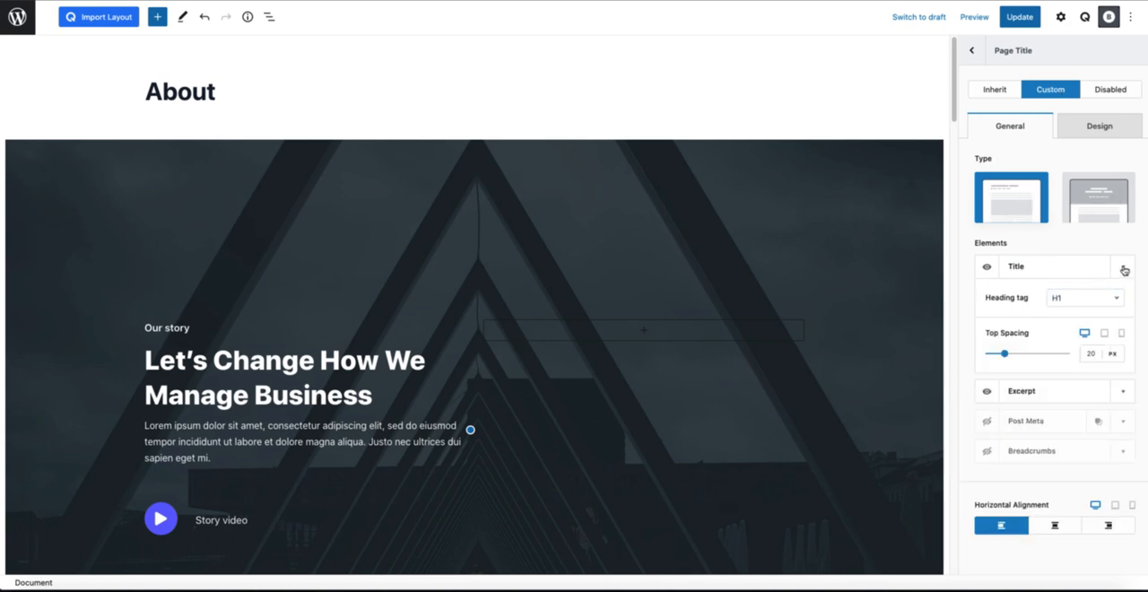
{"action": "left_click", "coordinate": [1124, 270]}
{"action": "left_click", "coordinate": [993, 91]}
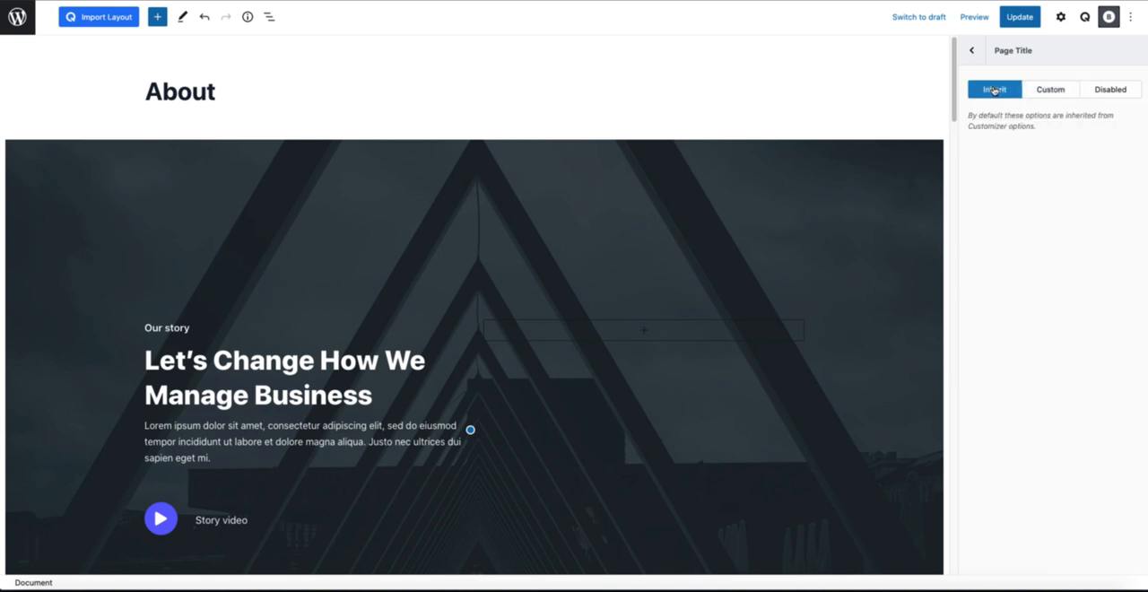
{"action": "left_click", "coordinate": [971, 50]}
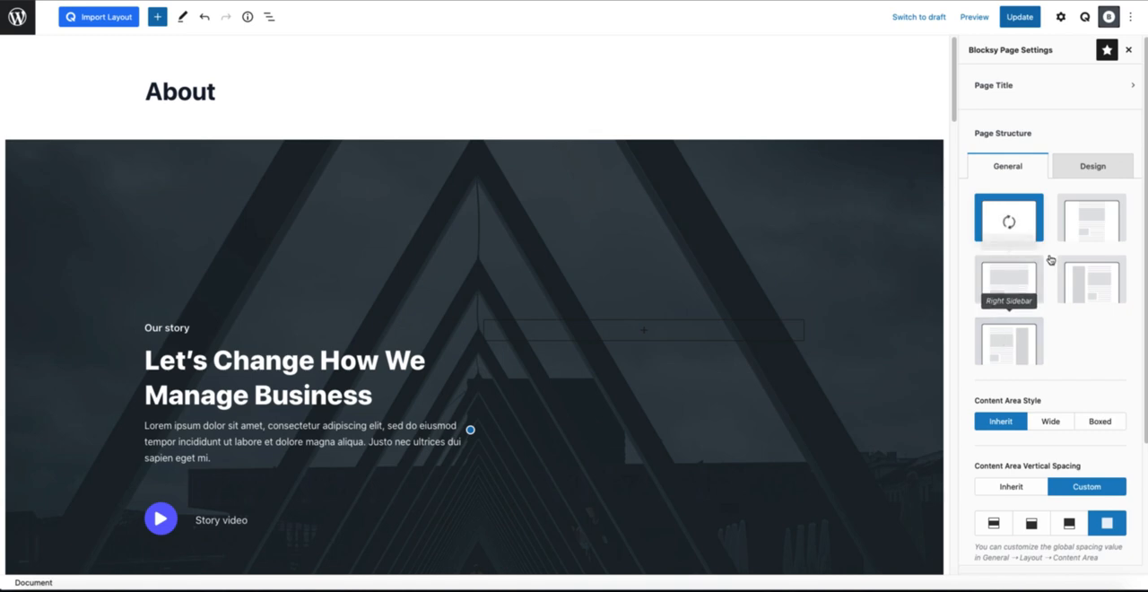
Step: Review the Page Structure design and general options, trying the Content Area Vertical Spacing and Content Area Style choices
{"action": "left_click", "coordinate": [1101, 168]}
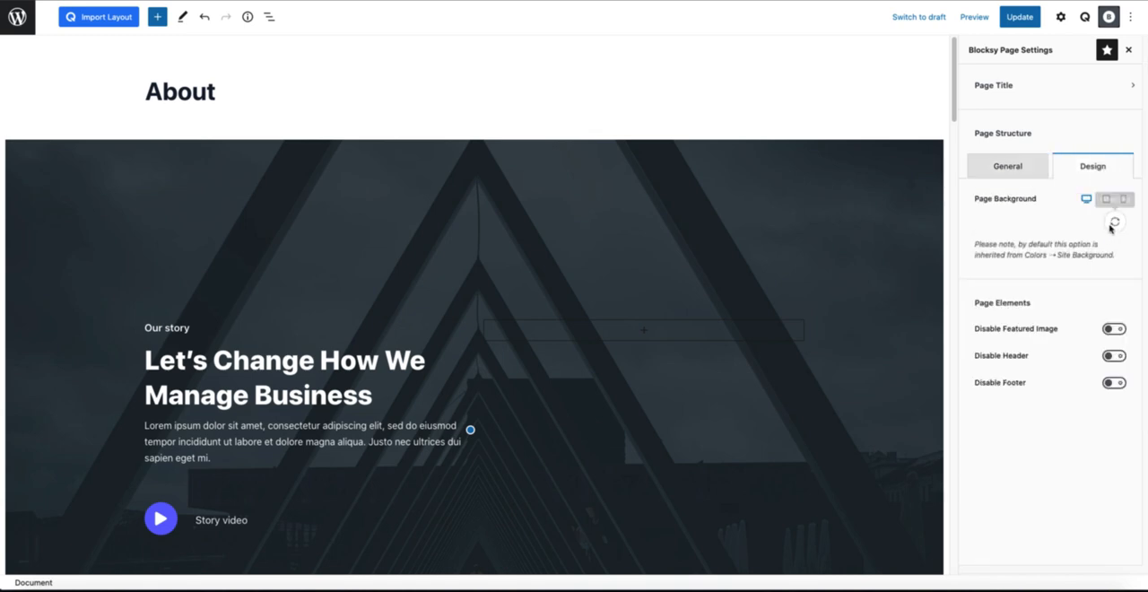
{"action": "left_click", "coordinate": [1008, 169]}
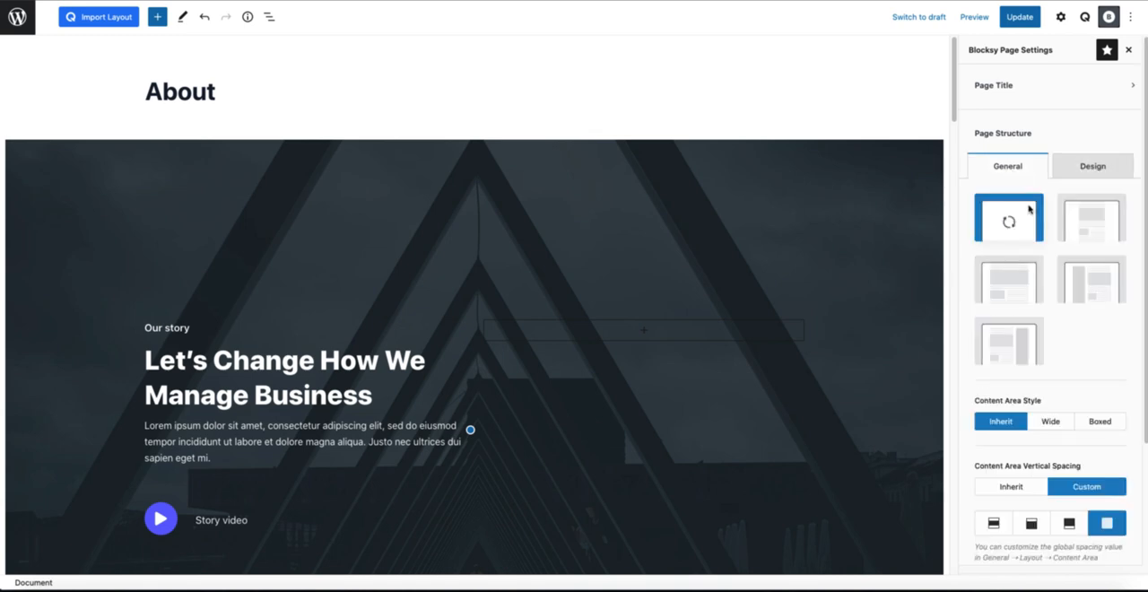
{"action": "scroll", "coordinate": [1040, 269], "scroll_direction": "down", "scroll_amount": 4}
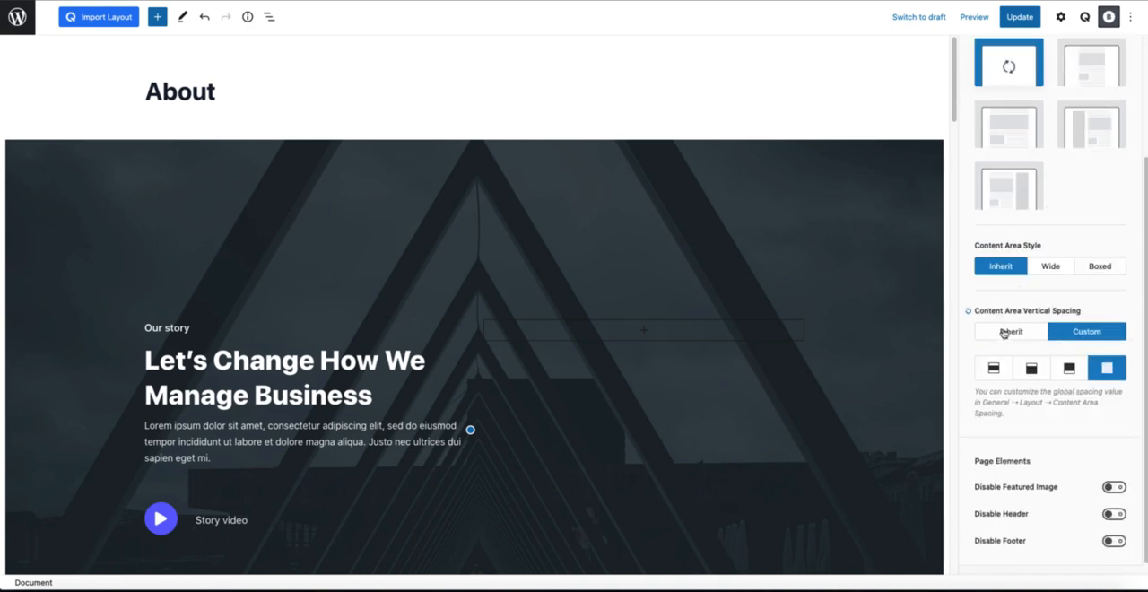
{"action": "left_click", "coordinate": [1011, 332]}
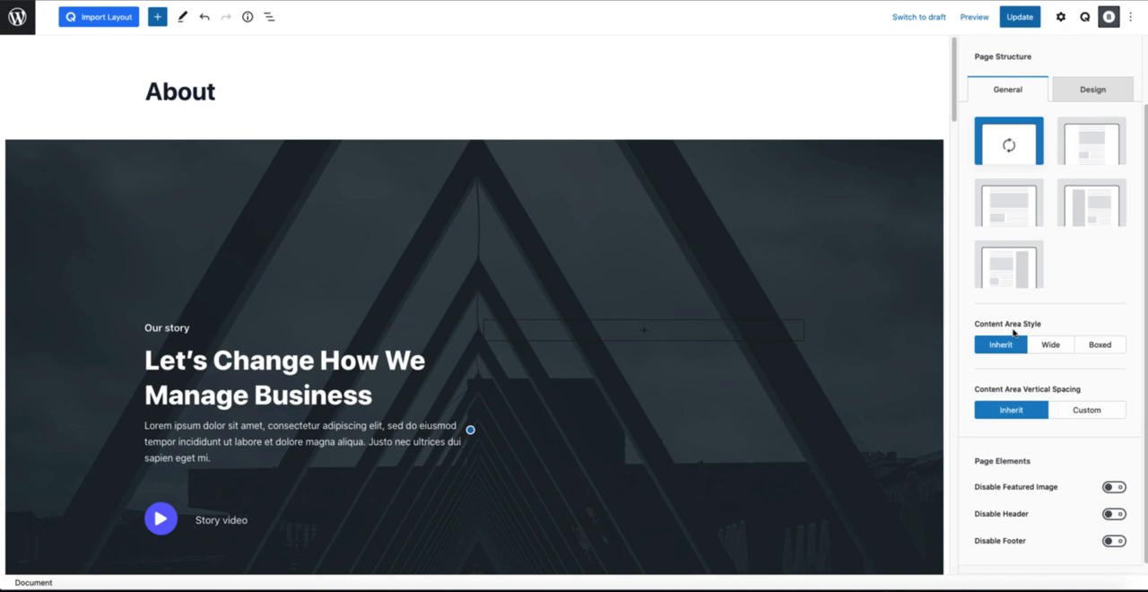
{"action": "left_click", "coordinate": [1089, 414]}
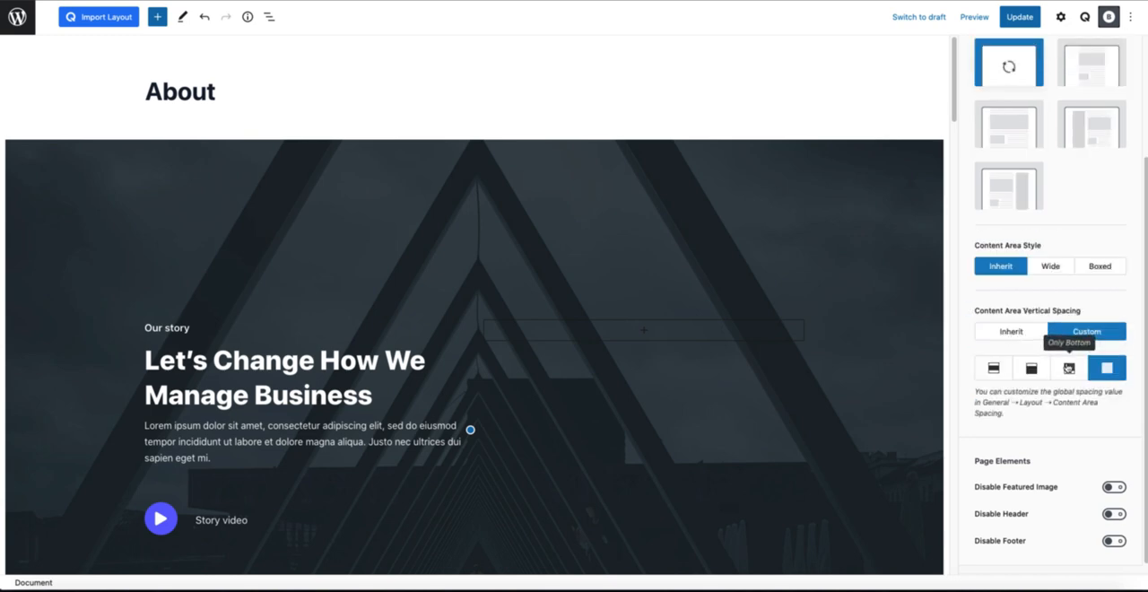
{"action": "left_click", "coordinate": [1053, 269]}
{"action": "left_click", "coordinate": [1096, 270]}
{"action": "left_click", "coordinate": [1006, 271]}
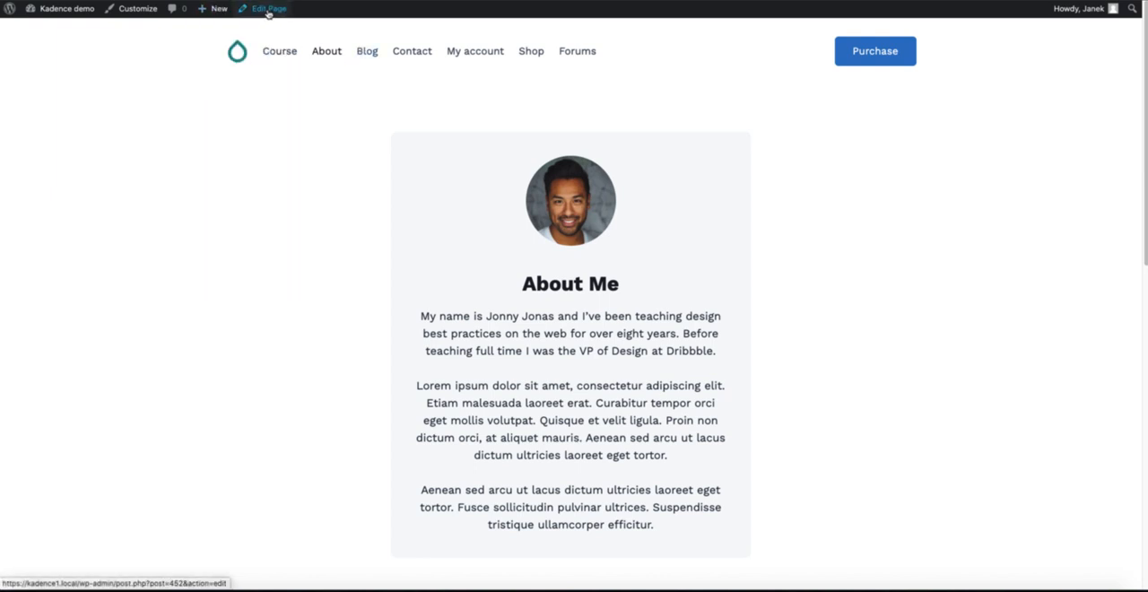
Step: Open the Kadence site's About page for editing and view its Kadence Blocks Controls and Page Settings
{"action": "left_click", "coordinate": [268, 13]}
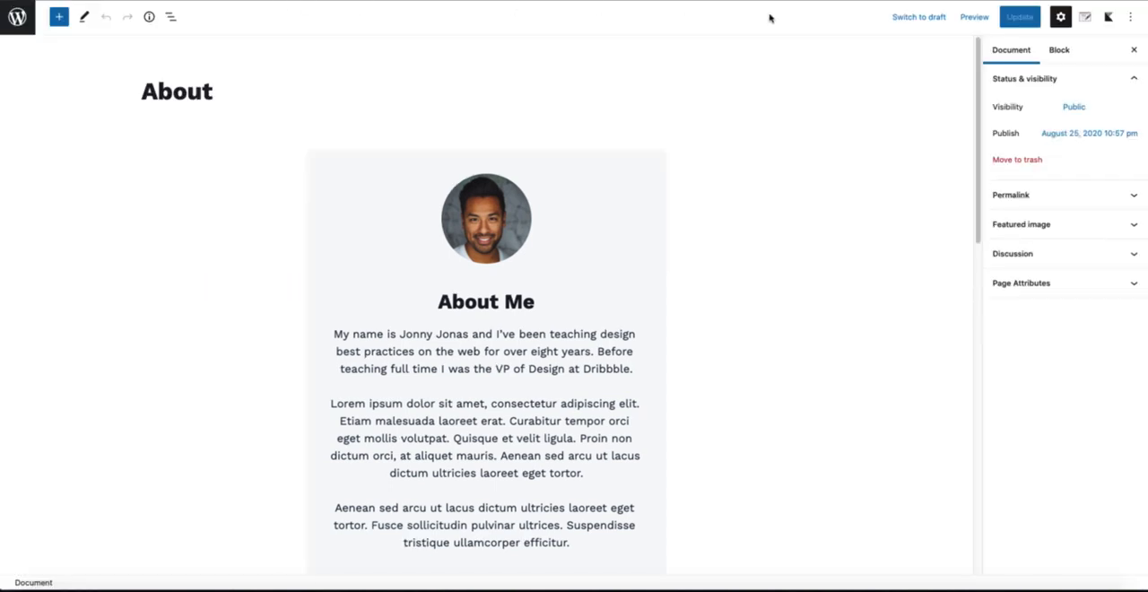
{"action": "left_click", "coordinate": [1108, 18]}
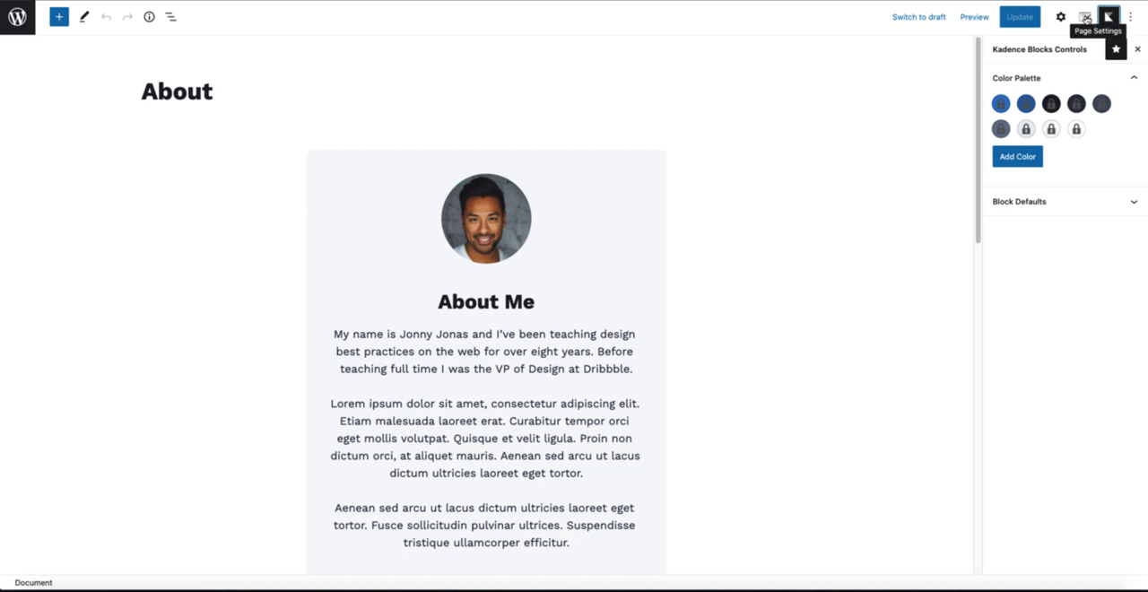
{"action": "left_click", "coordinate": [1085, 18]}
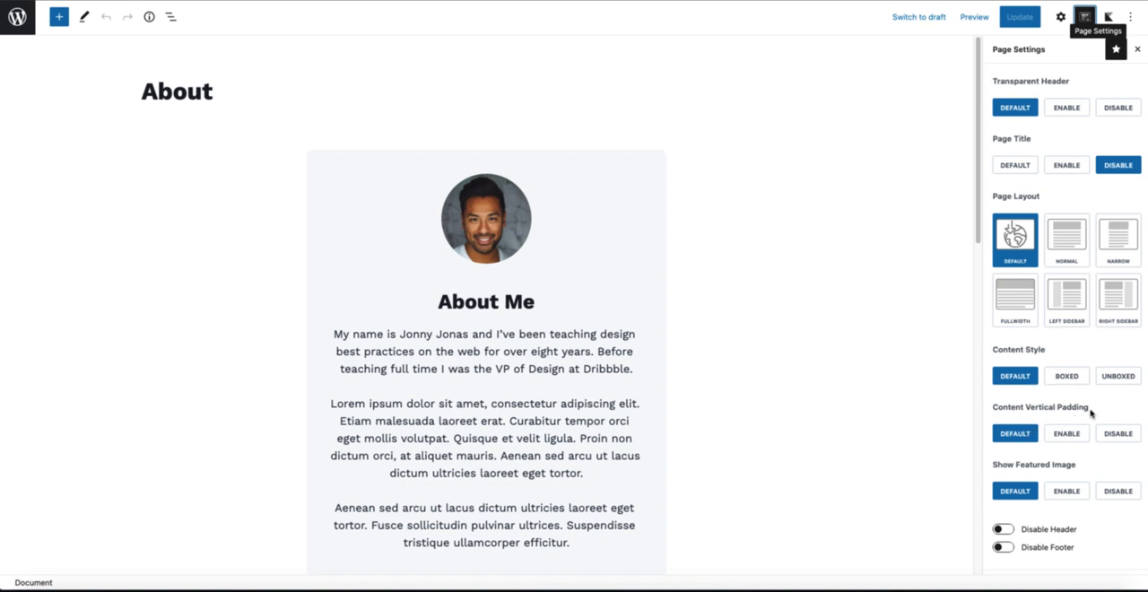
Step: Try Enable and Disable for Content Vertical Padding, restore Default, and leave the Kadence page editor without saving
{"action": "left_click_drag", "start_coordinate": [1092, 408], "coordinate": [1049, 408]}
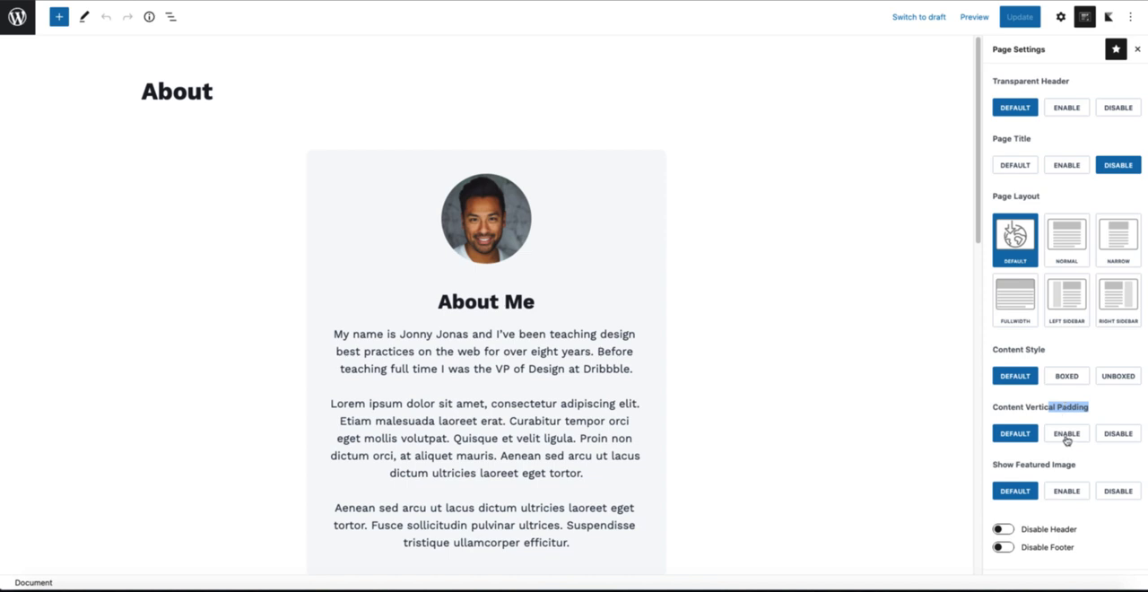
{"action": "left_click", "coordinate": [1066, 437]}
{"action": "left_click", "coordinate": [1119, 436]}
{"action": "left_click", "coordinate": [1017, 437]}
{"action": "left_click", "coordinate": [17, 20]}
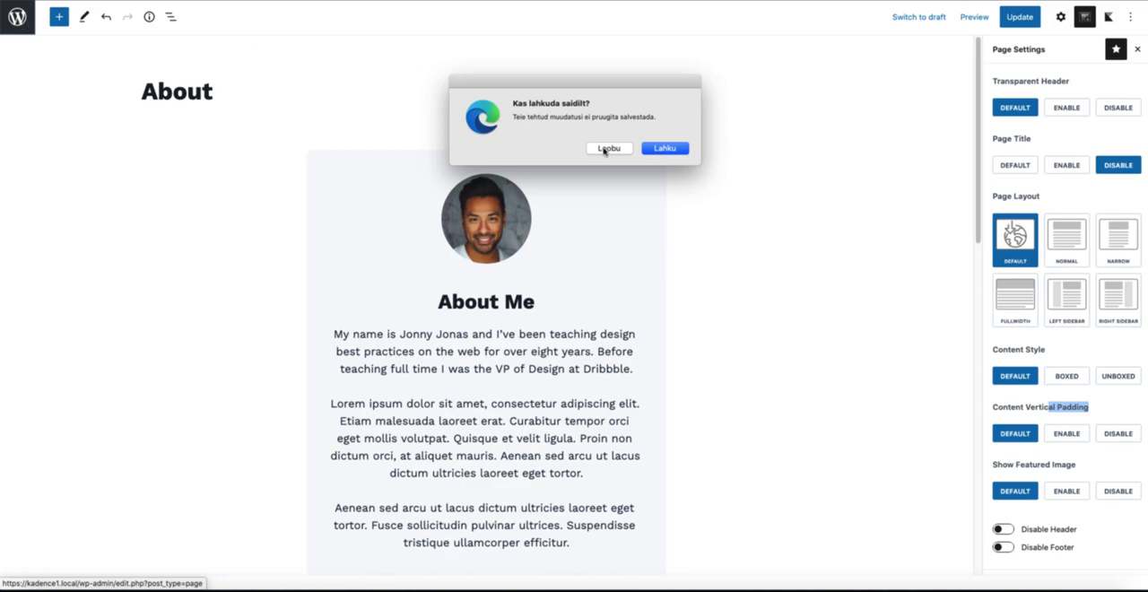
{"action": "left_click", "coordinate": [677, 150]}
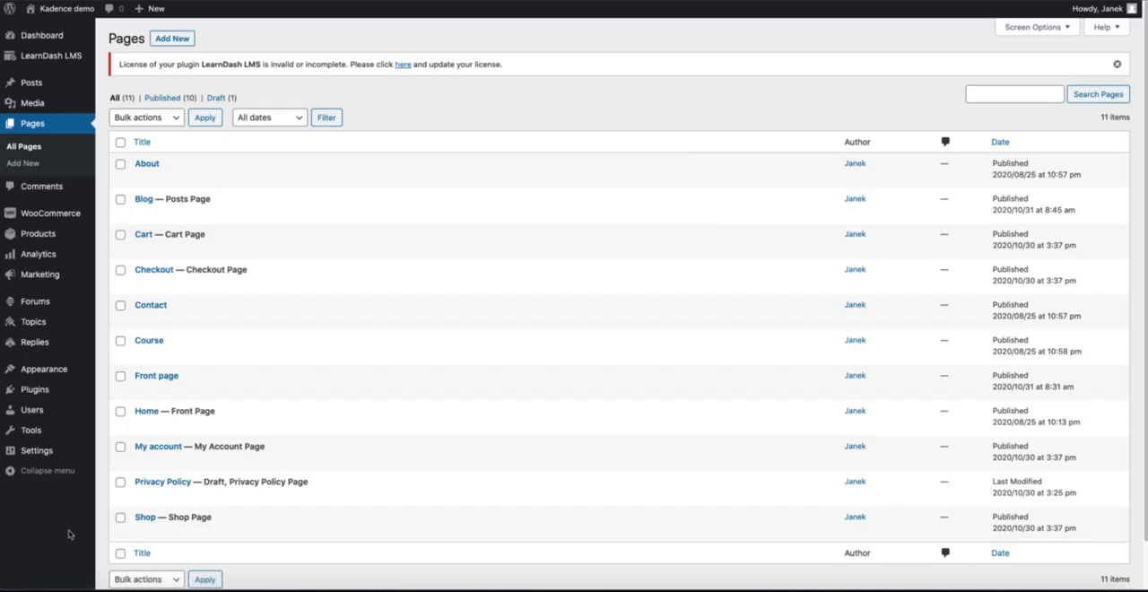
Step: Look through the Kadence theme page's Changelog, Getting Started and Dashboard sections, and browse the site's available widgets
{"action": "mouse_move", "coordinate": [54, 368]}
{"action": "left_click", "coordinate": [126, 443]}
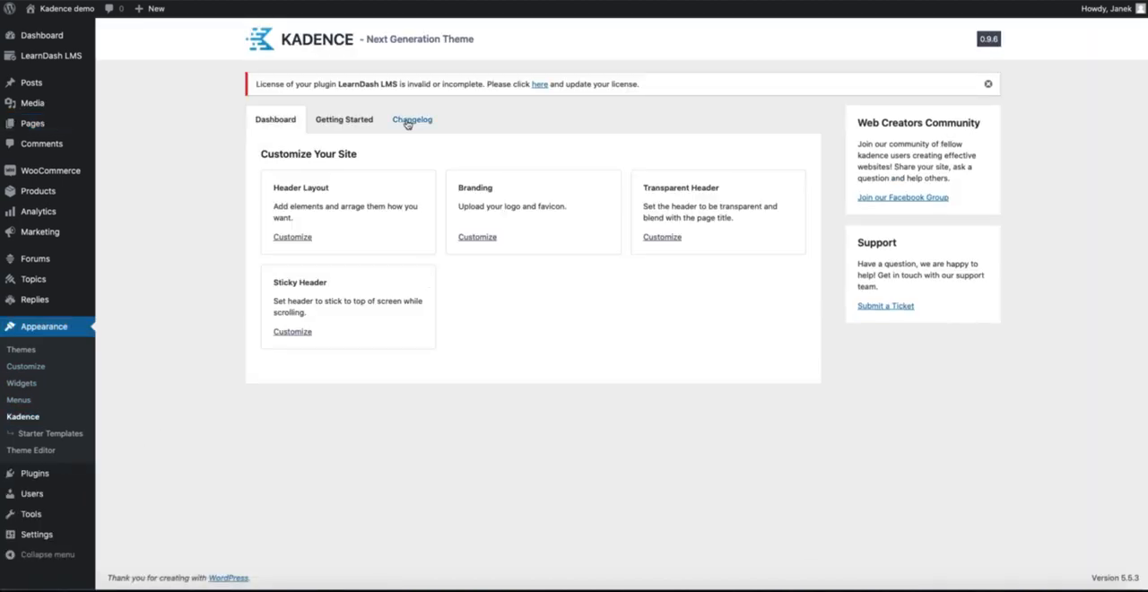
{"action": "left_click", "coordinate": [406, 119]}
{"action": "left_click", "coordinate": [349, 125]}
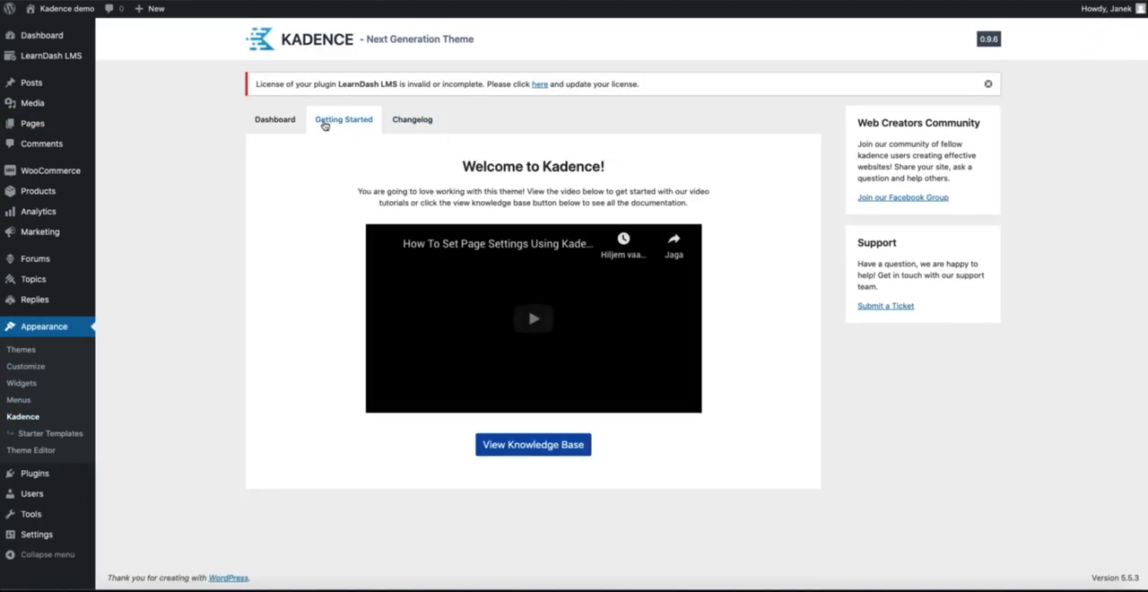
{"action": "left_click", "coordinate": [276, 122]}
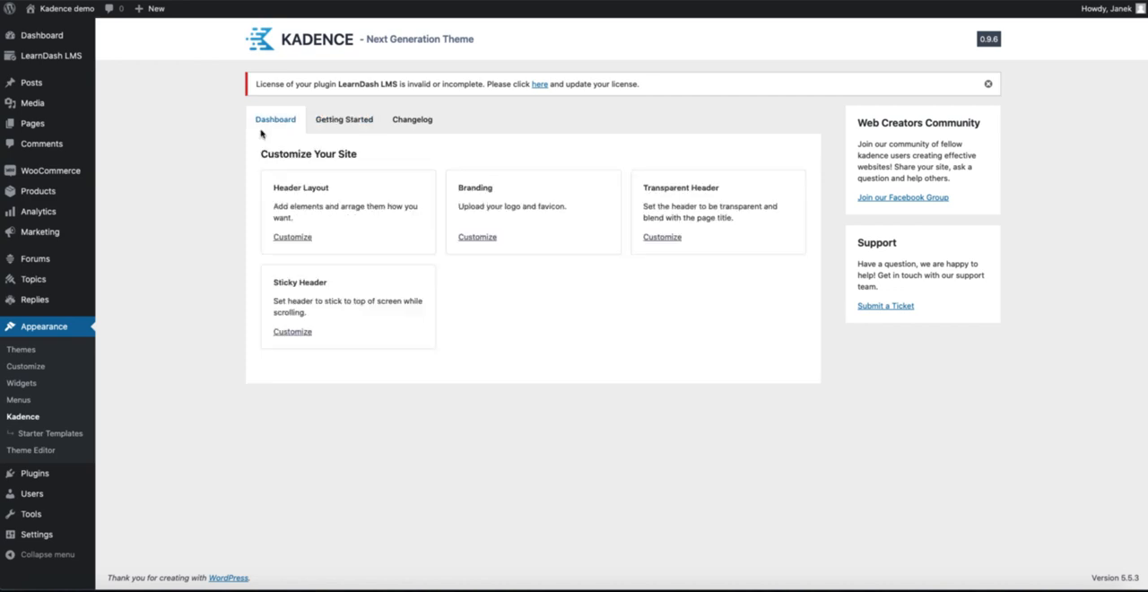
{"action": "left_click", "coordinate": [22, 383]}
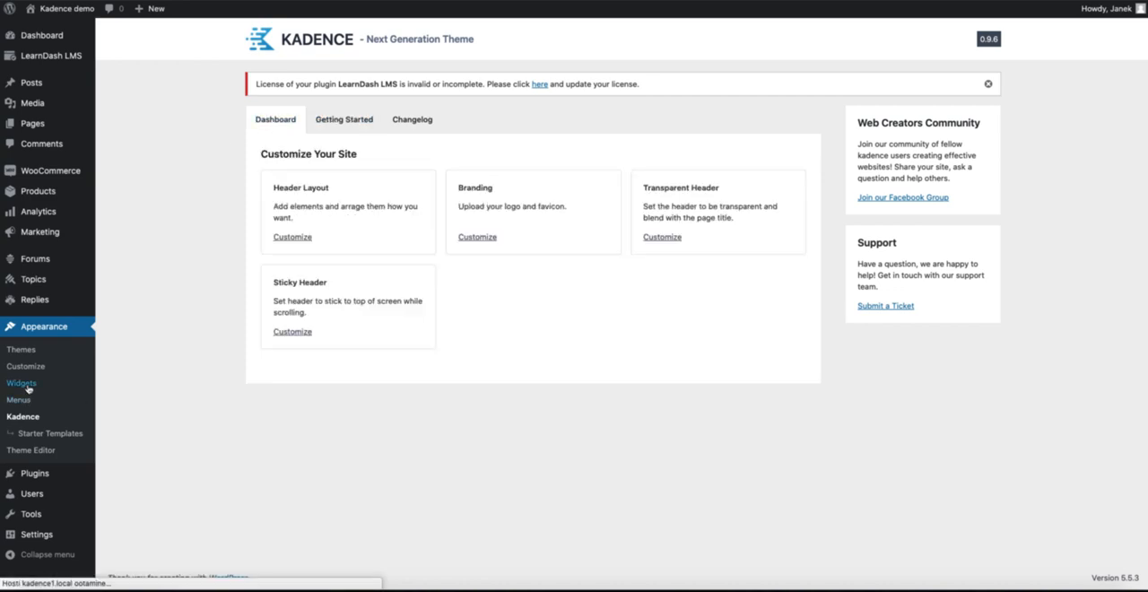
{"action": "scroll", "coordinate": [603, 440], "scroll_direction": "down", "scroll_amount": 5}
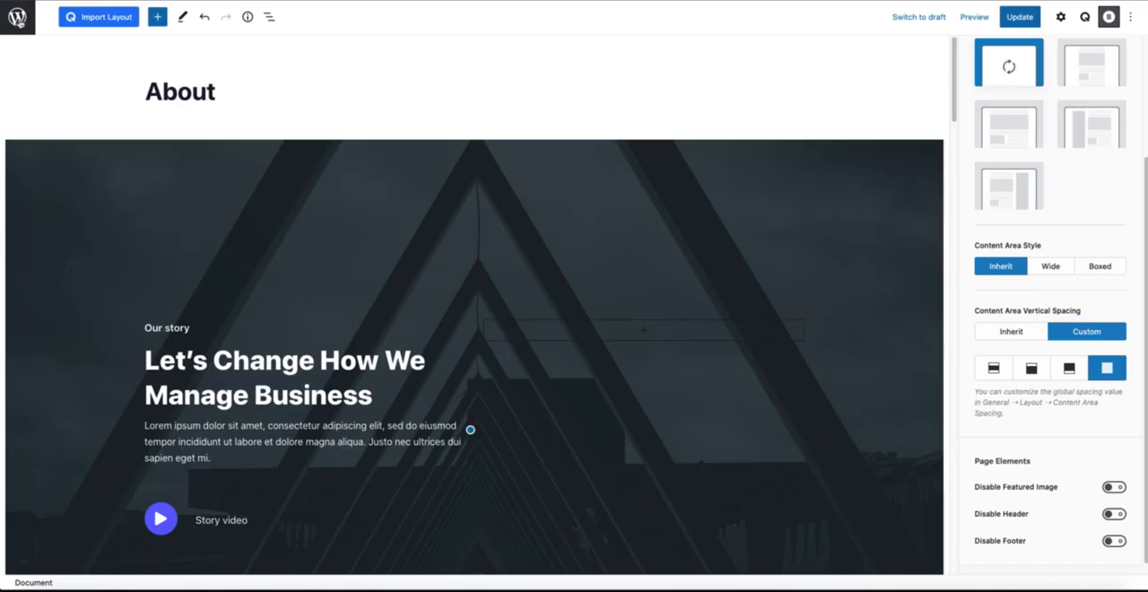
Step: Leave Blocksy's About page editor without saving and open the Extensions list of the Blocksy theme dashboard
{"action": "left_click", "coordinate": [17, 16]}
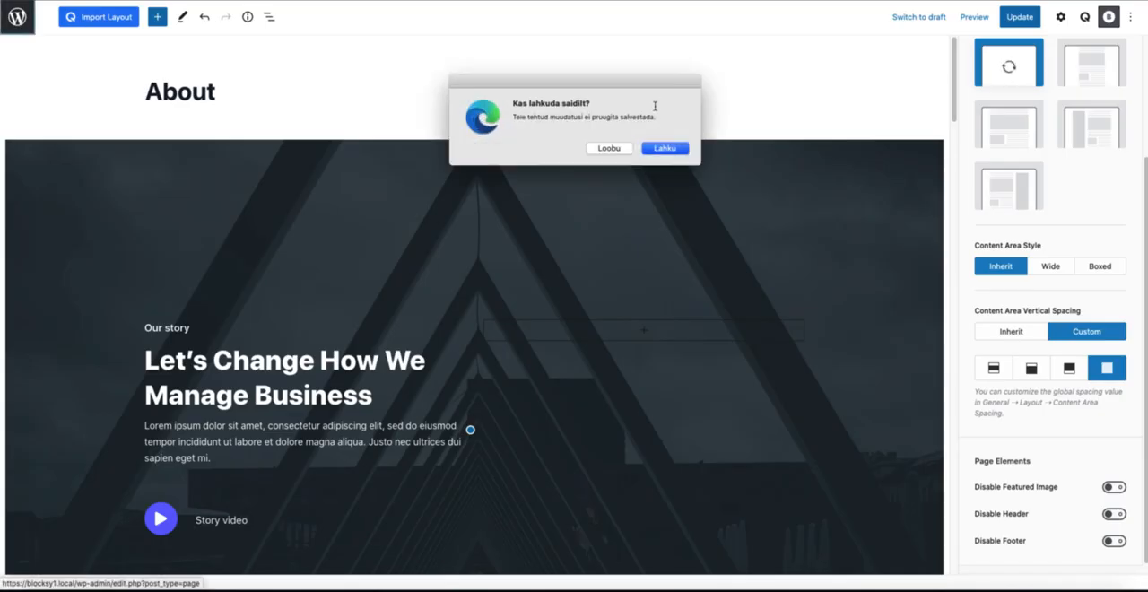
{"action": "key", "text": "Return"}
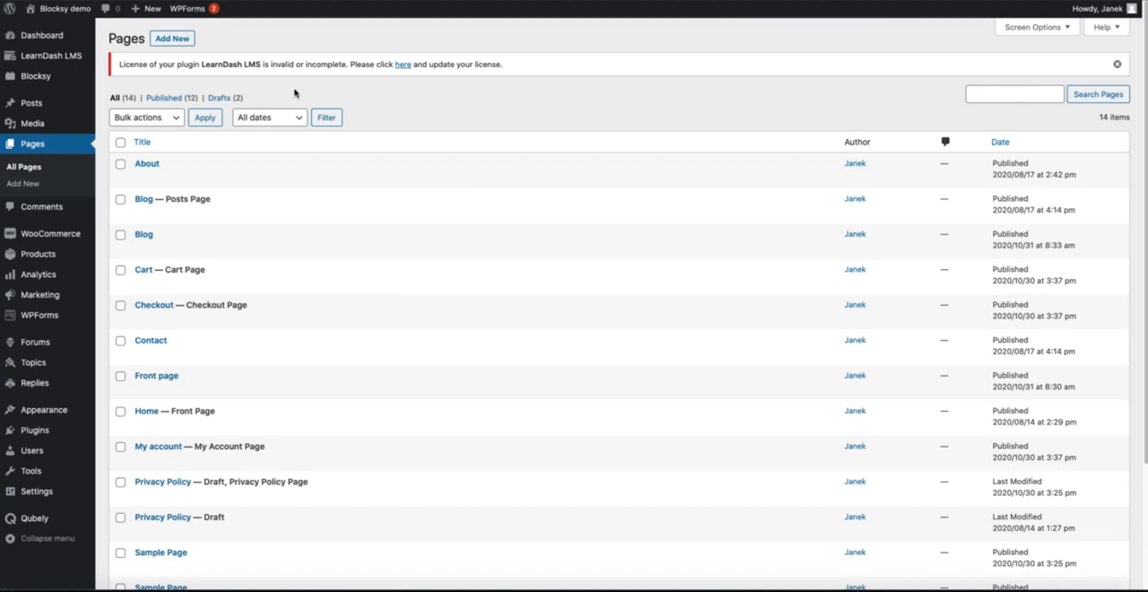
{"action": "left_click", "coordinate": [43, 81]}
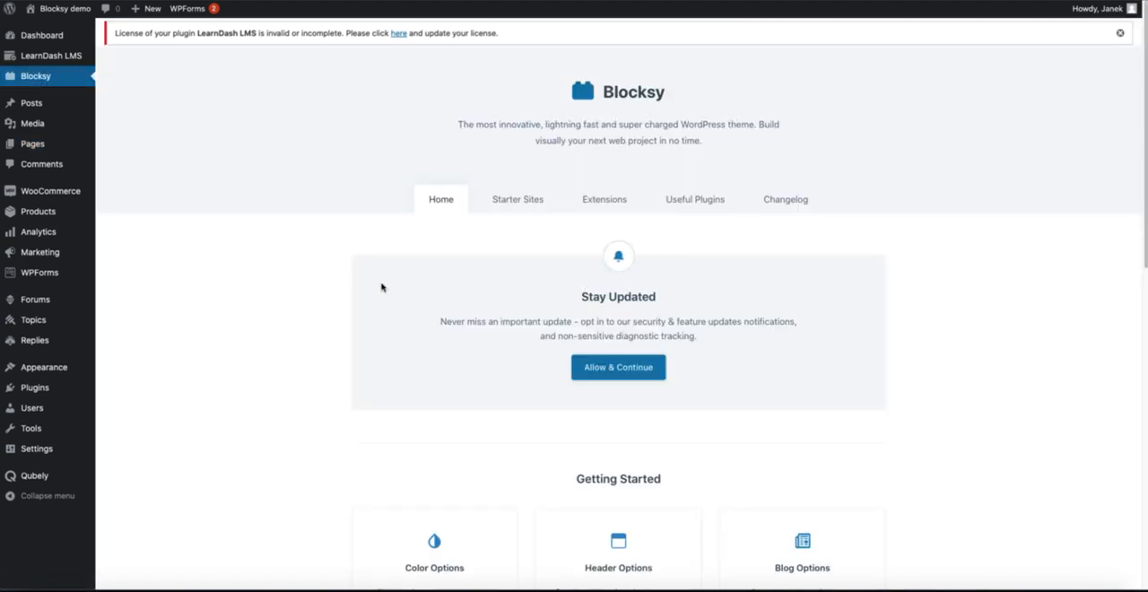
{"action": "scroll", "coordinate": [350, 299], "scroll_direction": "down", "scroll_amount": 3}
{"action": "left_click", "coordinate": [604, 91]}
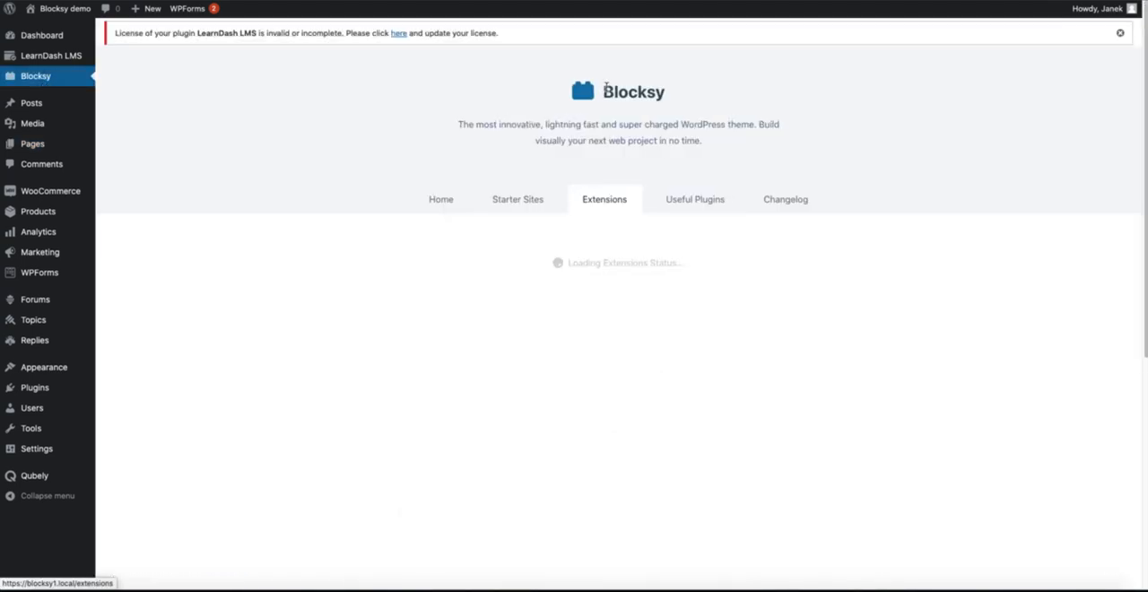
{"action": "scroll", "coordinate": [264, 259], "scroll_direction": "down", "scroll_amount": 5}
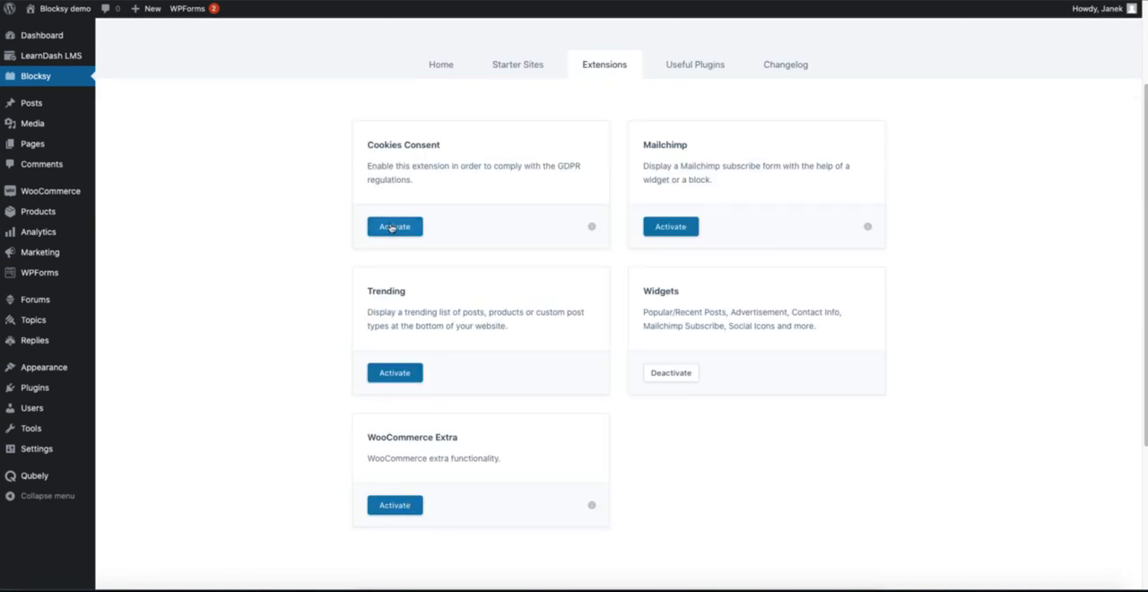
Step: Activate the Cookies Consent extension, and open Mailchimp's credentials form and dismiss it without entering anything
{"action": "left_click", "coordinate": [392, 228]}
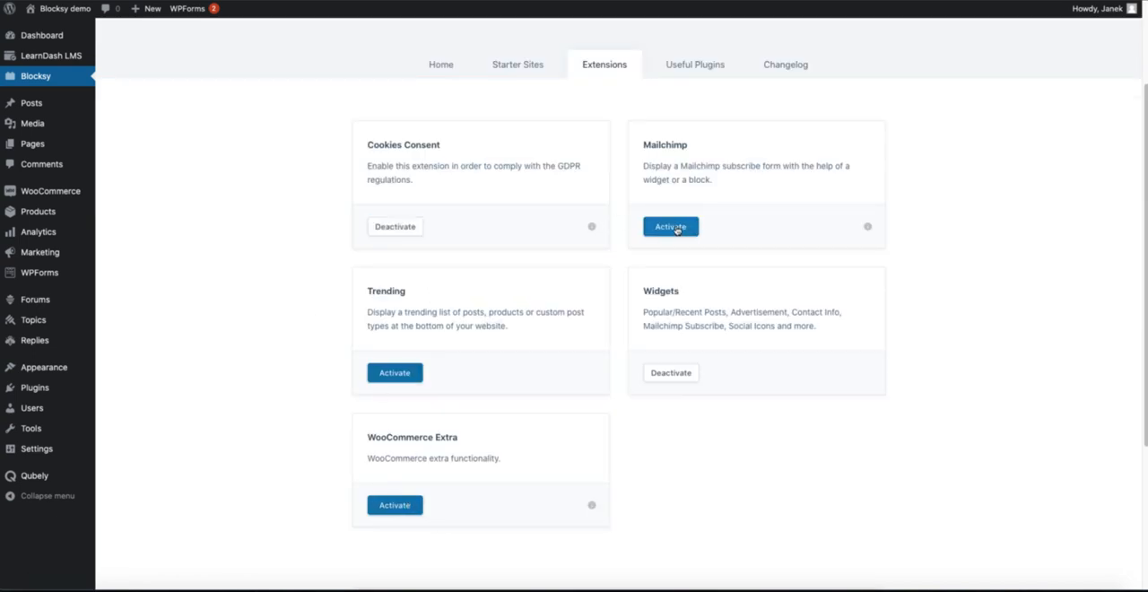
{"action": "left_click", "coordinate": [675, 228]}
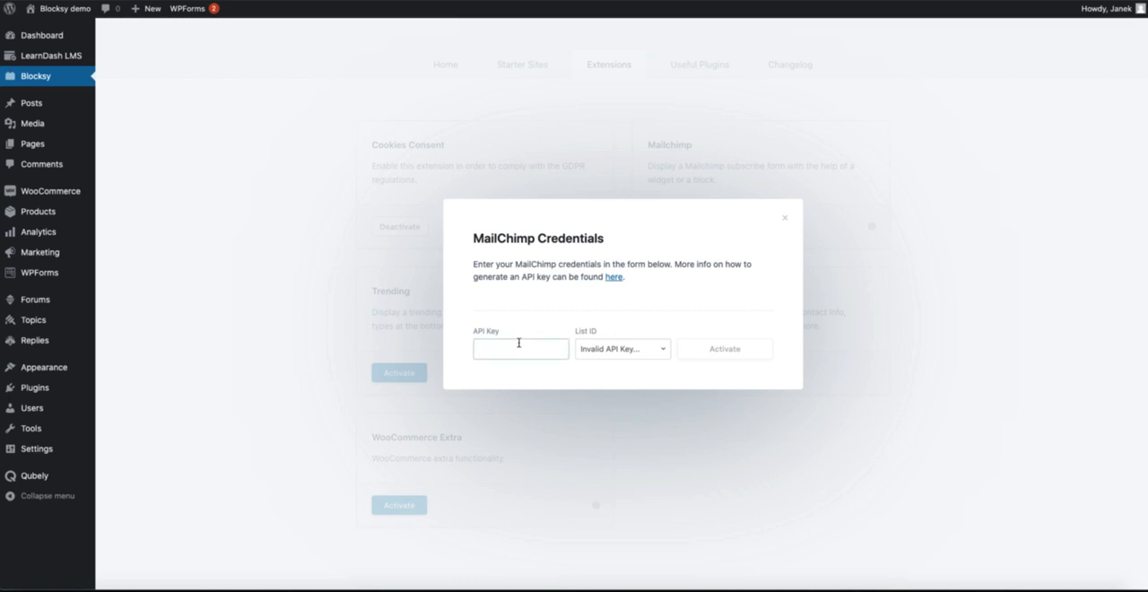
{"action": "left_click", "coordinate": [784, 221]}
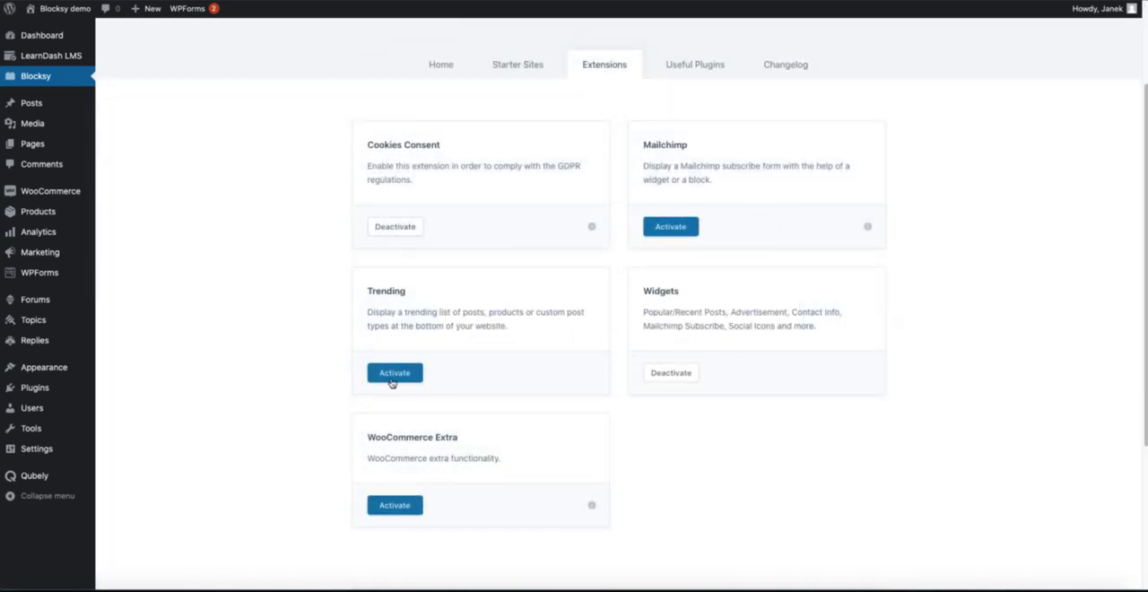
Step: Activate the Trending and WooCommerce Extra extensions and open the Blocksy site's customizer
{"action": "left_click", "coordinate": [397, 375]}
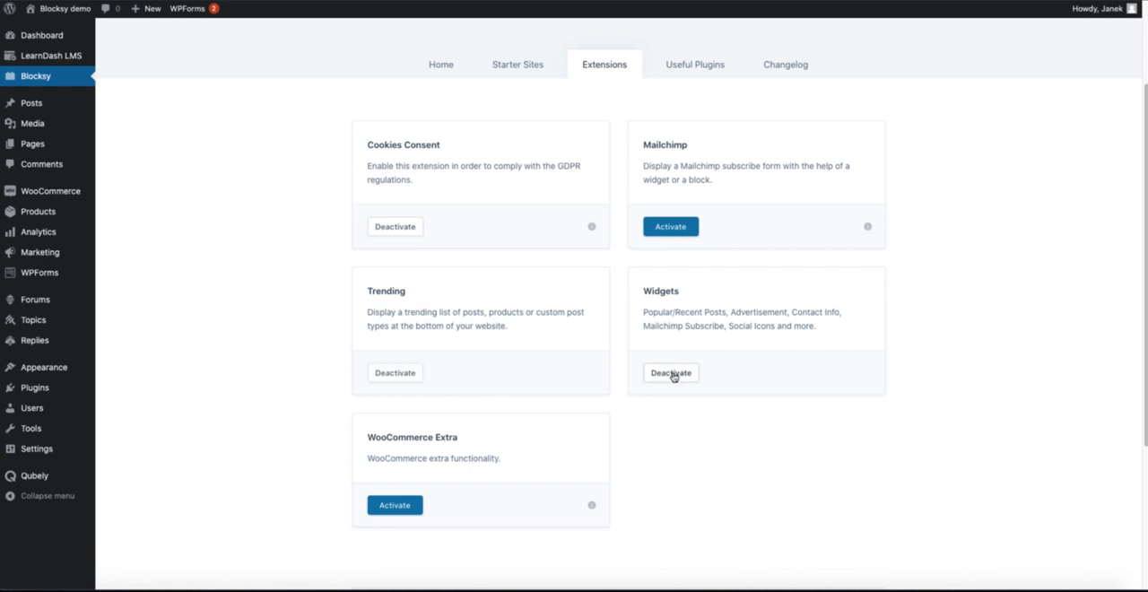
{"action": "left_click", "coordinate": [401, 506]}
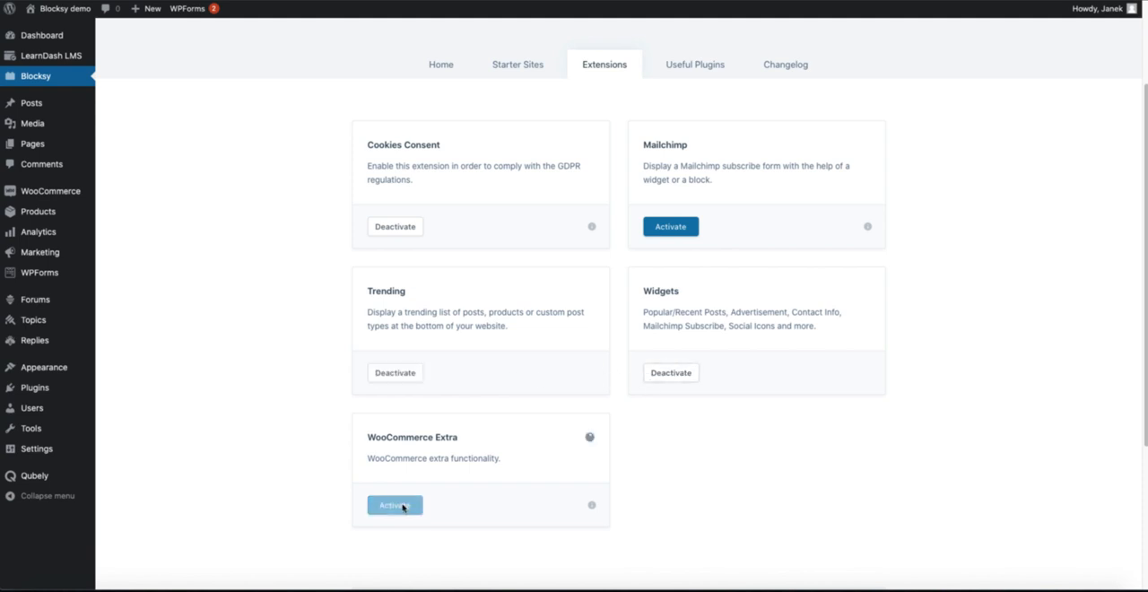
{"action": "scroll", "coordinate": [402, 509], "scroll_direction": "up", "scroll_amount": 2}
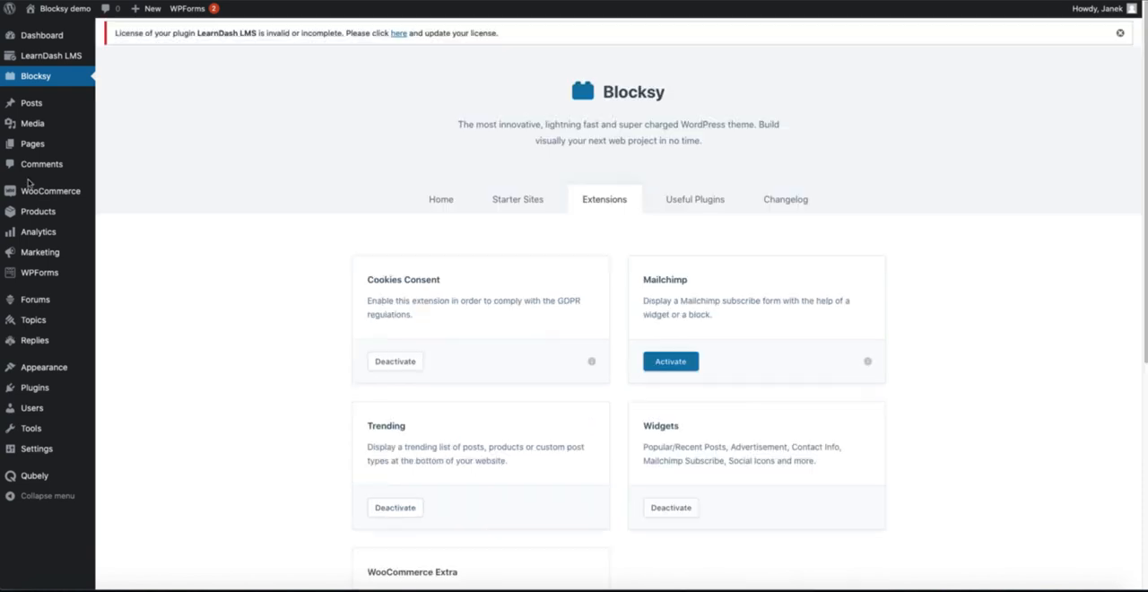
{"action": "mouse_move", "coordinate": [79, 291]}
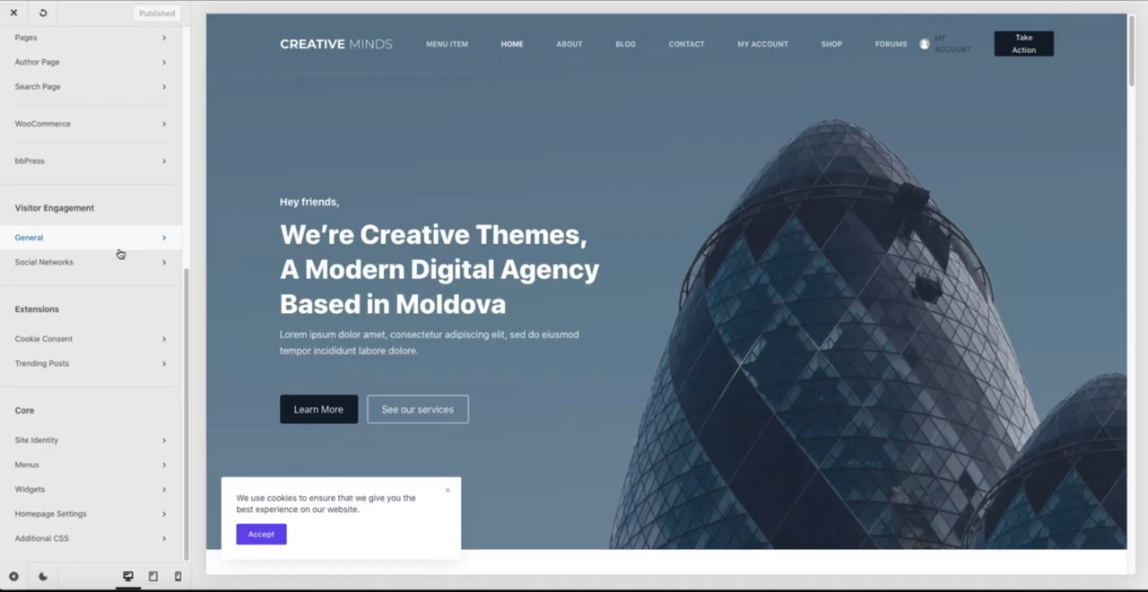
Step: Switch the Cookie Consent notification to the full-width bar layout
{"action": "left_click", "coordinate": [51, 339]}
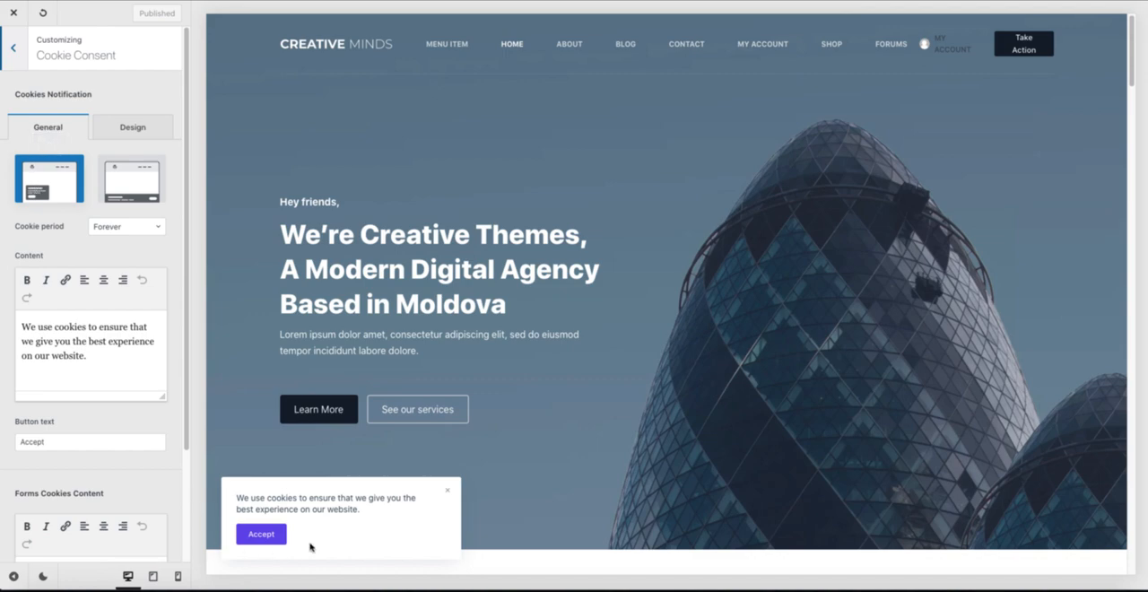
{"action": "left_click", "coordinate": [135, 183]}
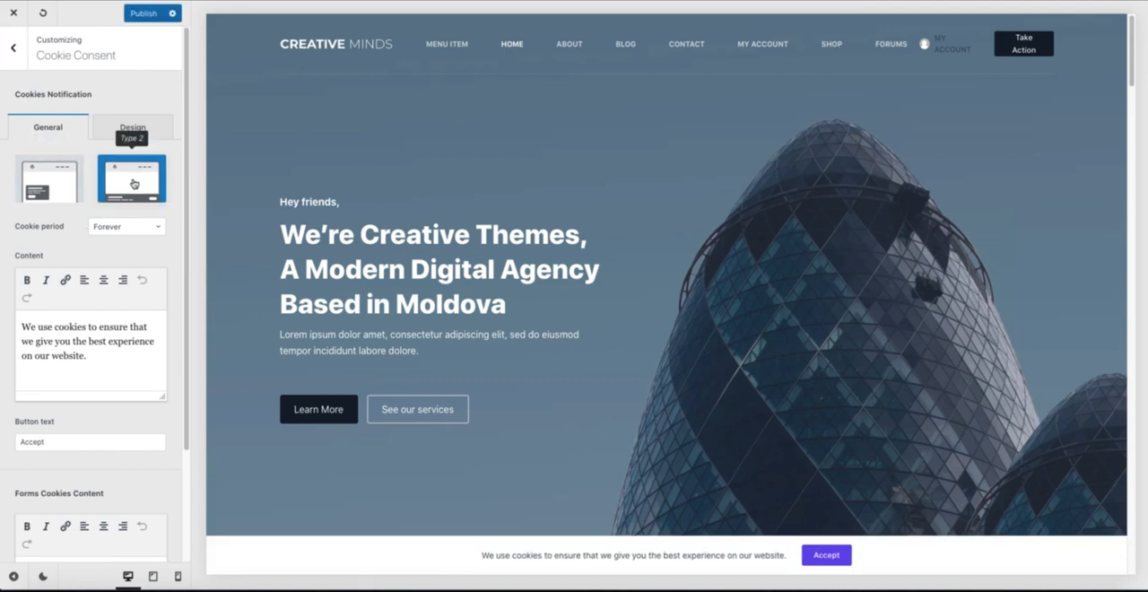
{"action": "left_click", "coordinate": [16, 61]}
Step: Examine the Trending Posts options for content and design and the homepage's Trending now section, and return the customizer to its published state
{"action": "left_click", "coordinate": [59, 362]}
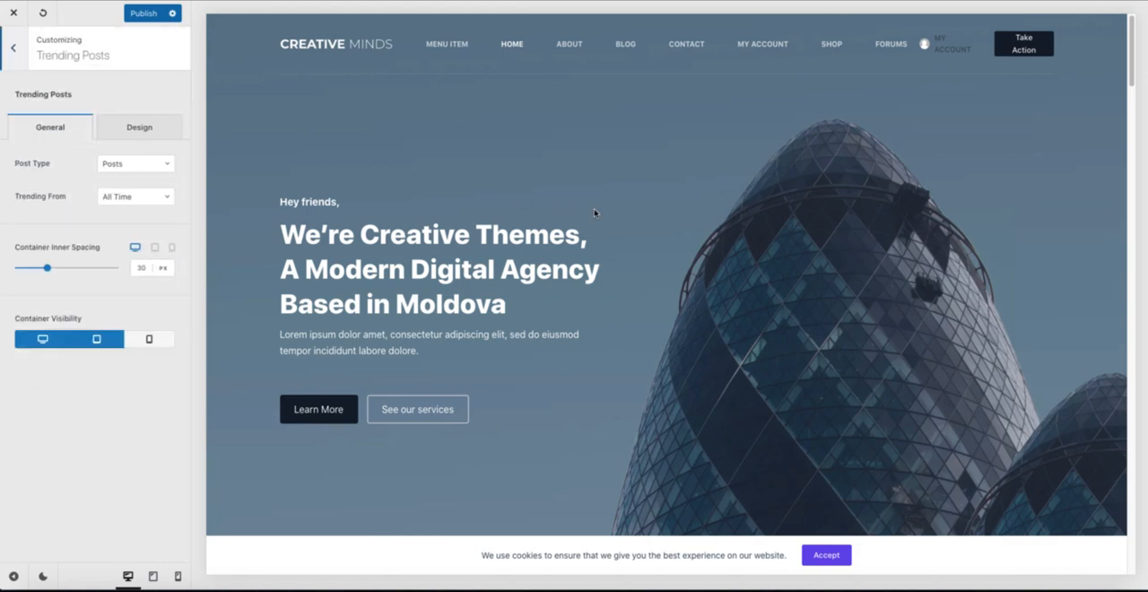
{"action": "scroll", "coordinate": [634, 253], "scroll_direction": "down", "scroll_amount": 5}
{"action": "scroll", "coordinate": [635, 254], "scroll_direction": "down", "scroll_amount": 5}
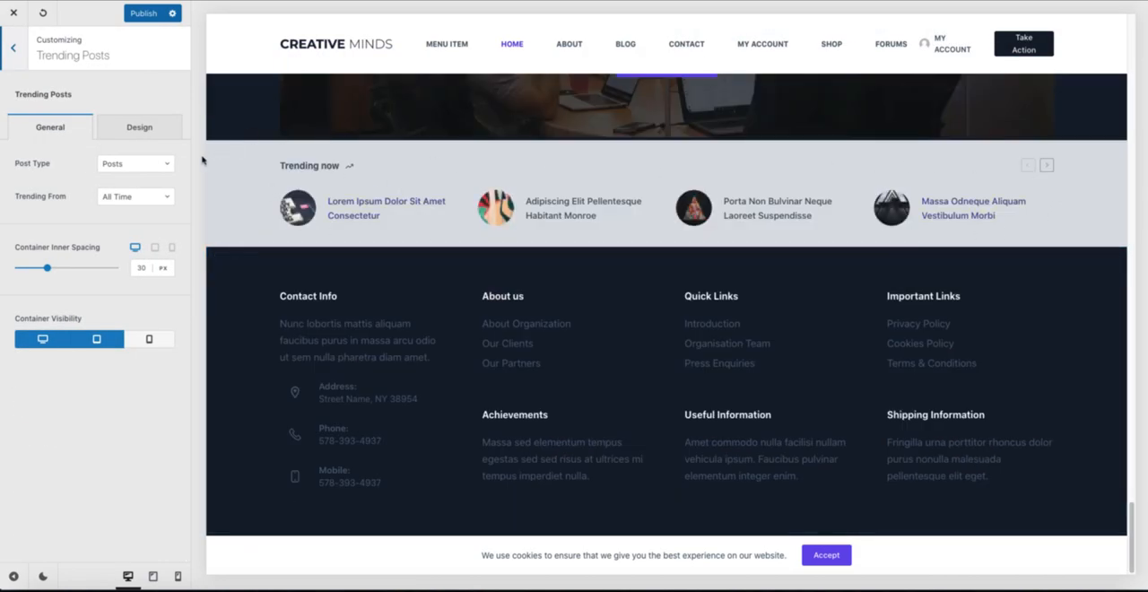
{"action": "left_click", "coordinate": [122, 166]}
{"action": "left_click", "coordinate": [79, 191]}
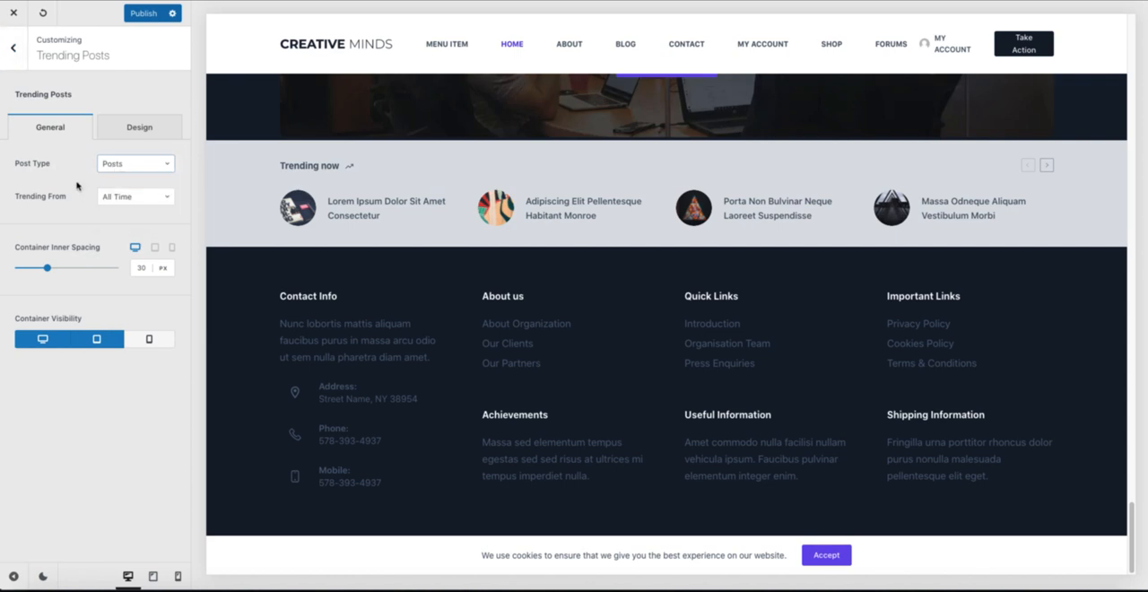
{"action": "left_click", "coordinate": [129, 199]}
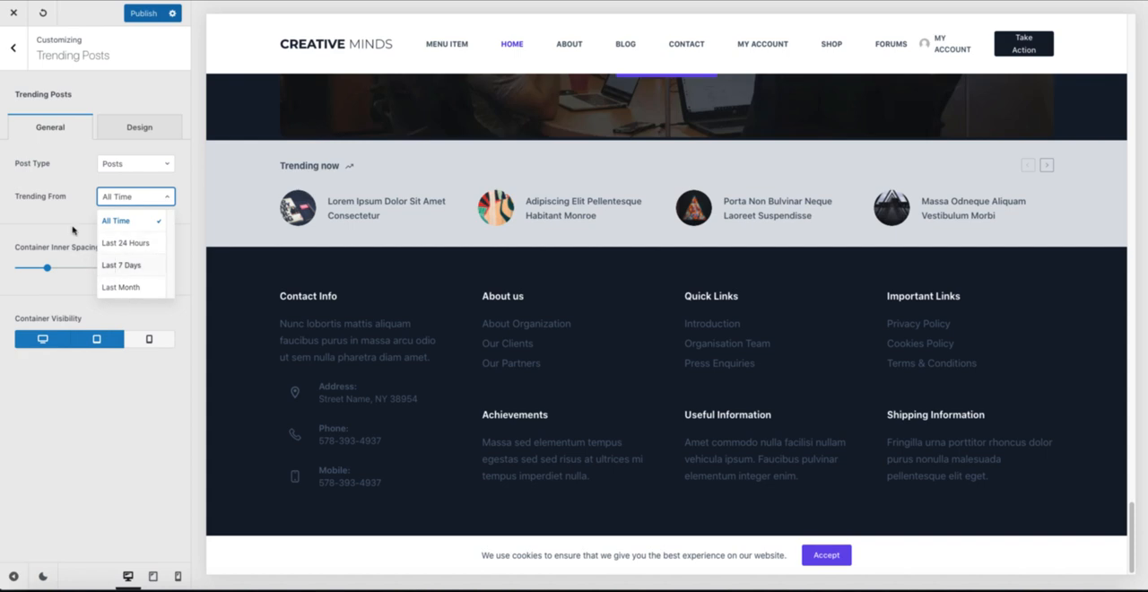
{"action": "left_click", "coordinate": [146, 128]}
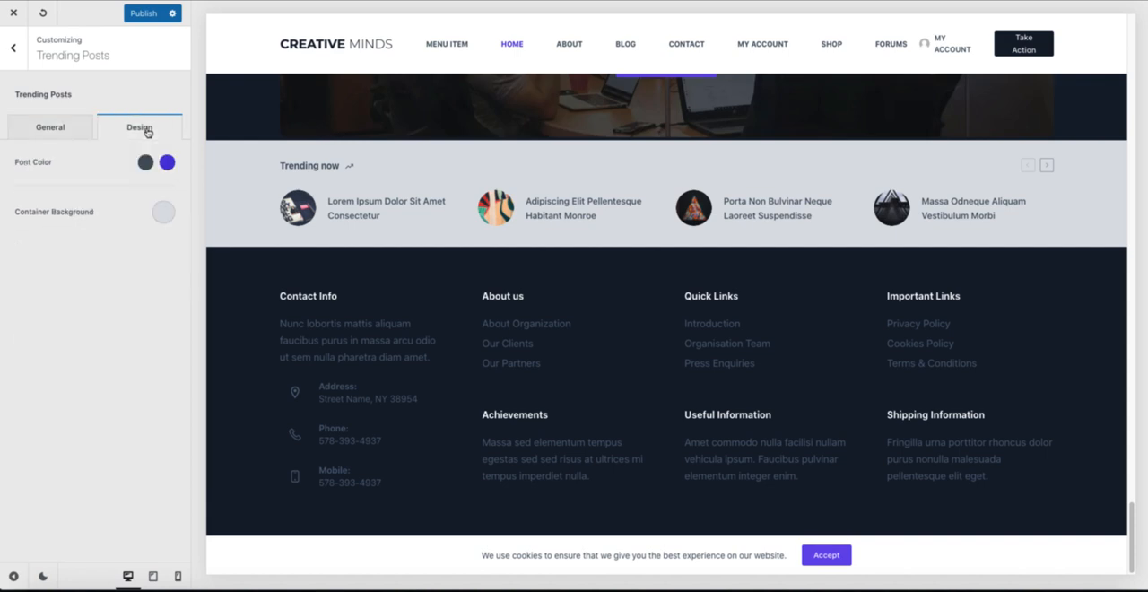
{"action": "left_click", "coordinate": [61, 126]}
{"action": "left_click", "coordinate": [42, 13]}
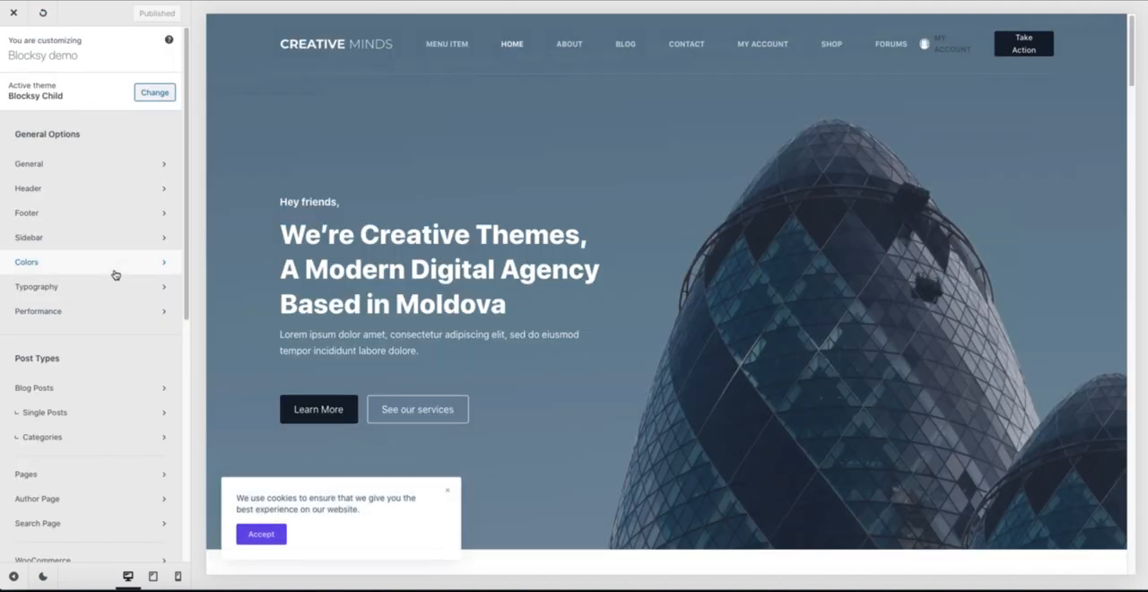
Step: Open the customizer's WooCommerce settings and preview the Shop page with the cookie notice dismissed
{"action": "scroll", "coordinate": [111, 276], "scroll_direction": "down", "scroll_amount": 5}
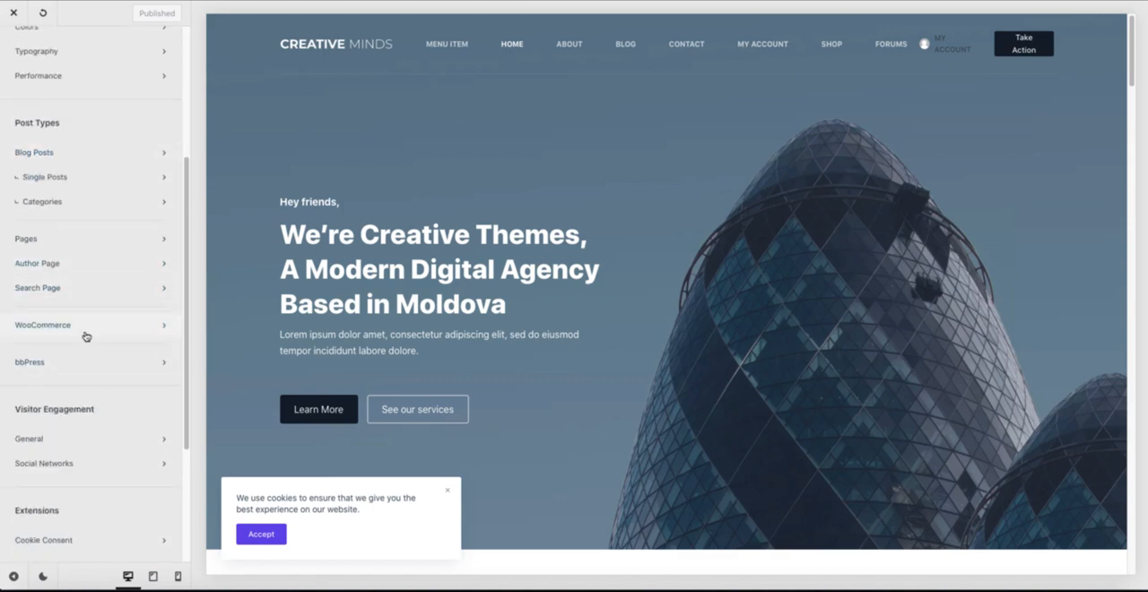
{"action": "left_click", "coordinate": [86, 336]}
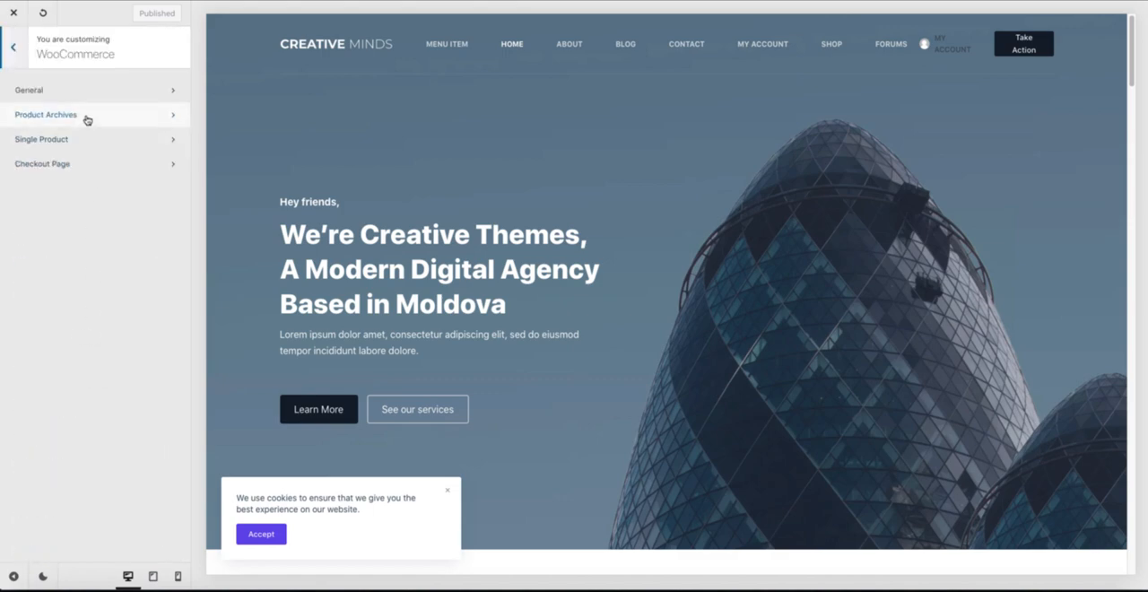
{"action": "left_click", "coordinate": [833, 44]}
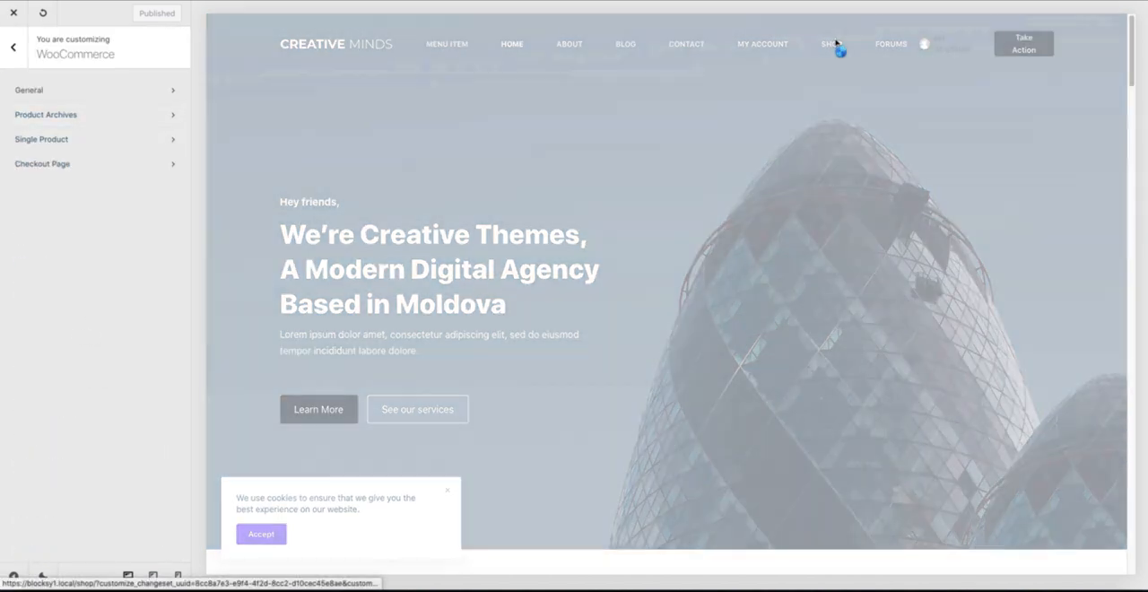
{"action": "scroll", "coordinate": [637, 334], "scroll_direction": "down", "scroll_amount": 1}
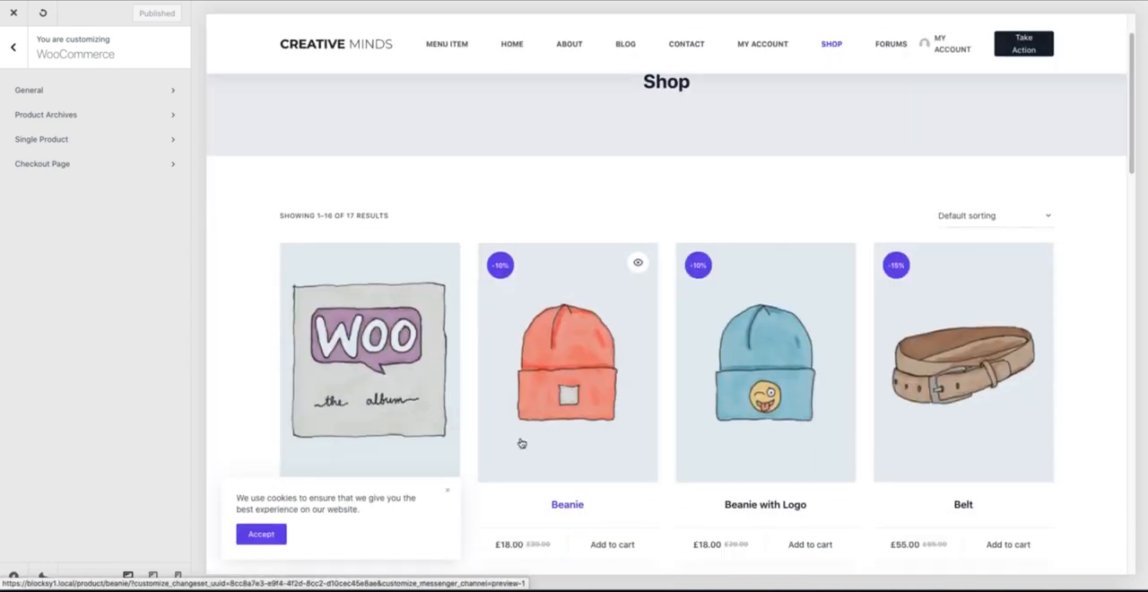
{"action": "left_click", "coordinate": [447, 492]}
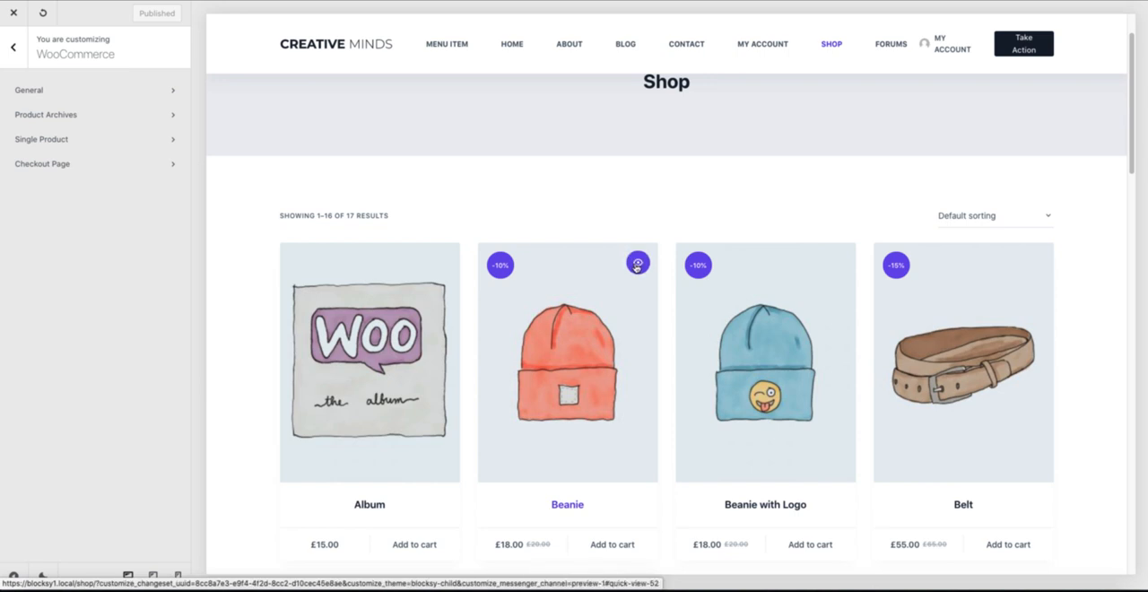
Step: Show the Beanie's quick view, and preview its product page down to the floating cart bar and related products
{"action": "left_click", "coordinate": [638, 264]}
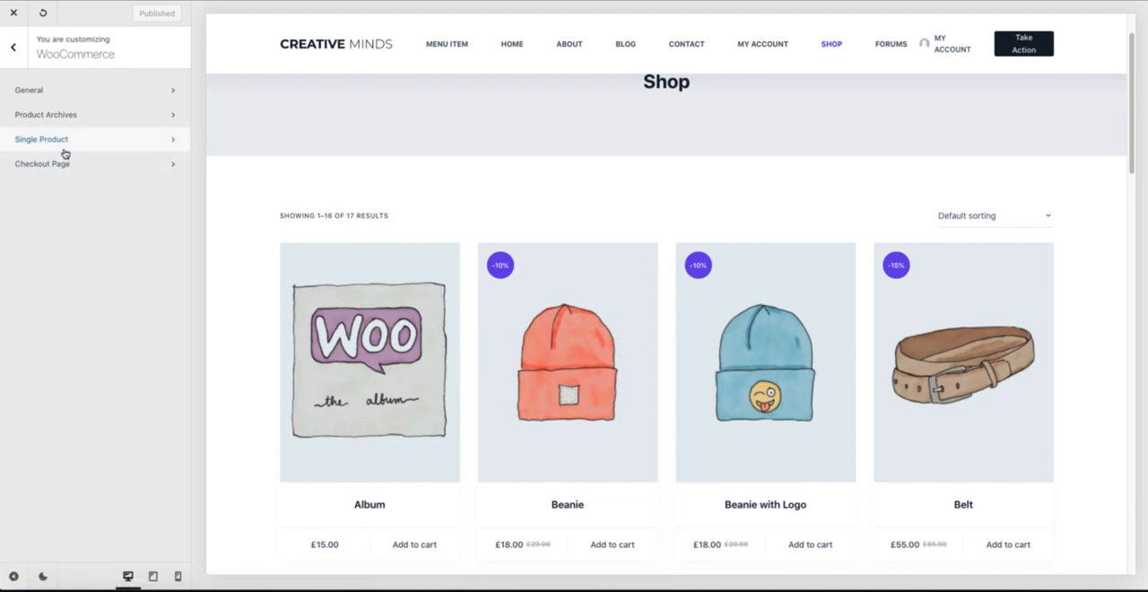
{"action": "left_click", "coordinate": [607, 362]}
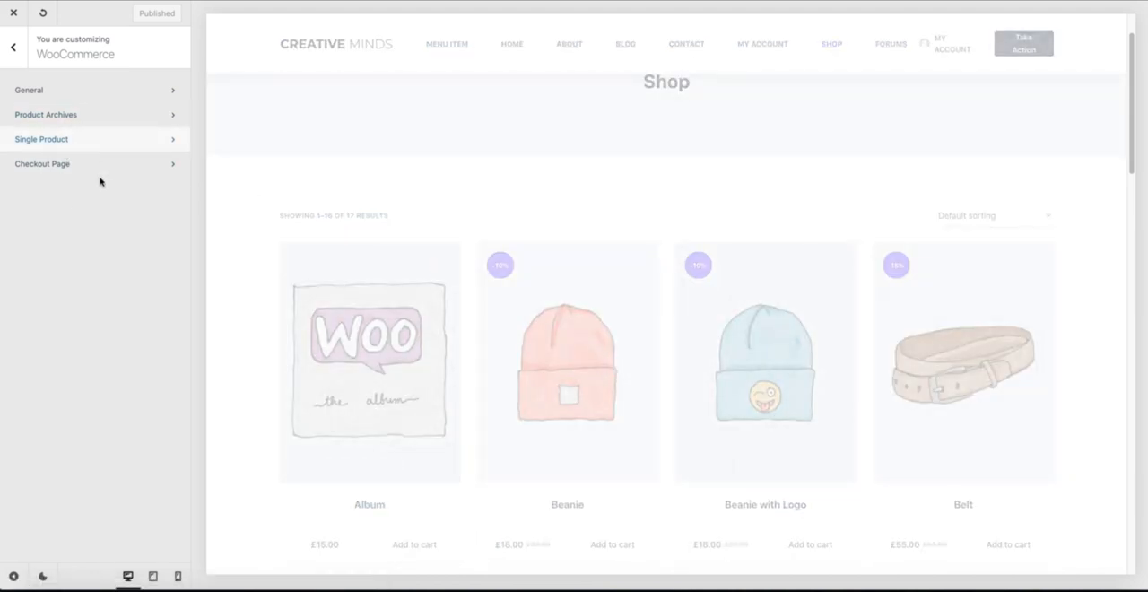
{"action": "scroll", "coordinate": [654, 230], "scroll_direction": "down", "scroll_amount": 6}
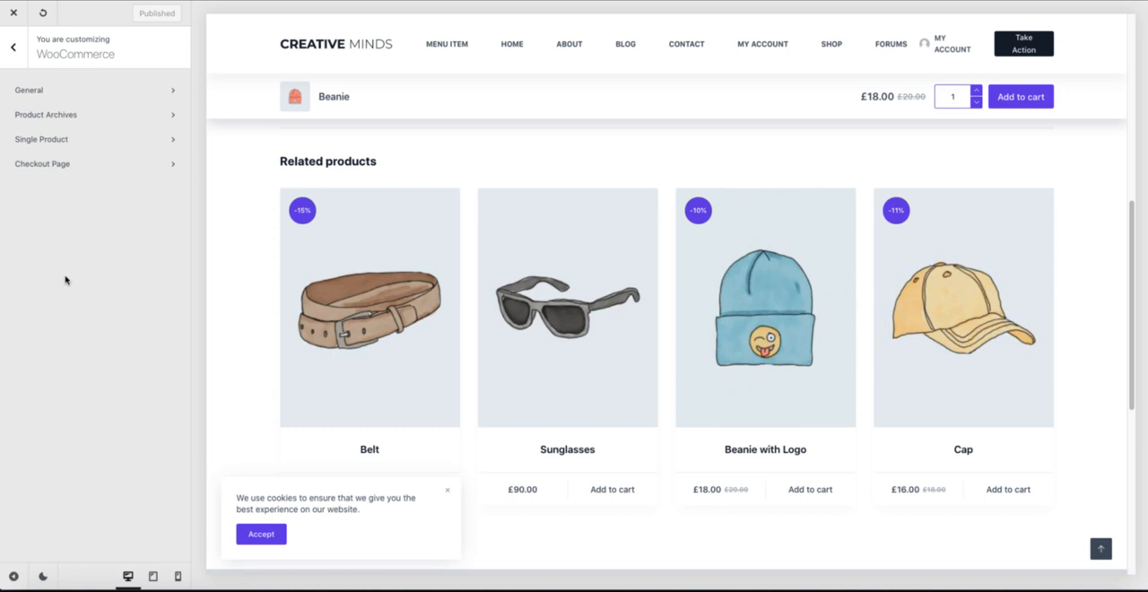
Step: Leave the customizer for the Widgets page and read the WooCommerce Extra notice, highlighting the Quick View and Floating Cart removal
{"action": "left_click", "coordinate": [15, 21]}
{"action": "mouse_move", "coordinate": [54, 366]}
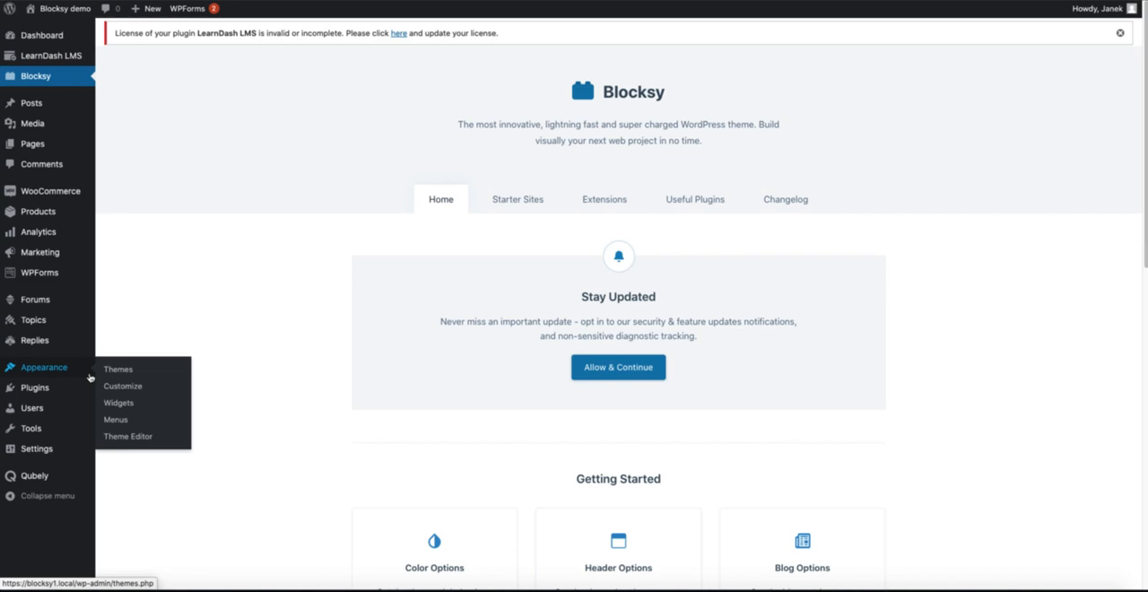
{"action": "left_click", "coordinate": [127, 409]}
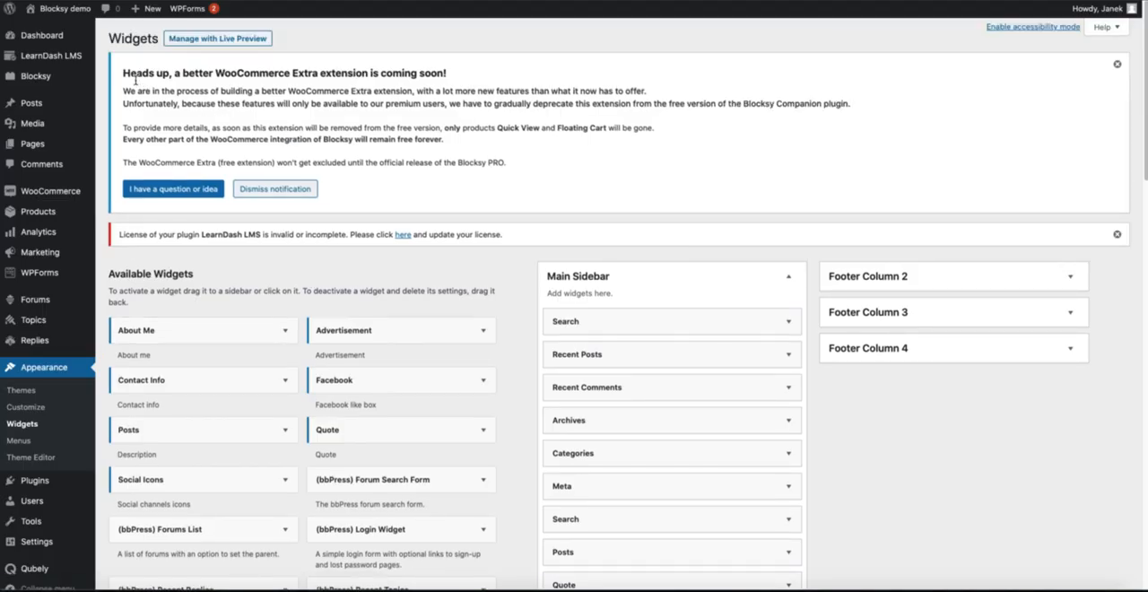
{"action": "left_click_drag", "start_coordinate": [123, 73], "coordinate": [844, 142]}
{"action": "left_click", "coordinate": [812, 143]}
{"action": "left_click_drag", "start_coordinate": [655, 128], "coordinate": [495, 129]}
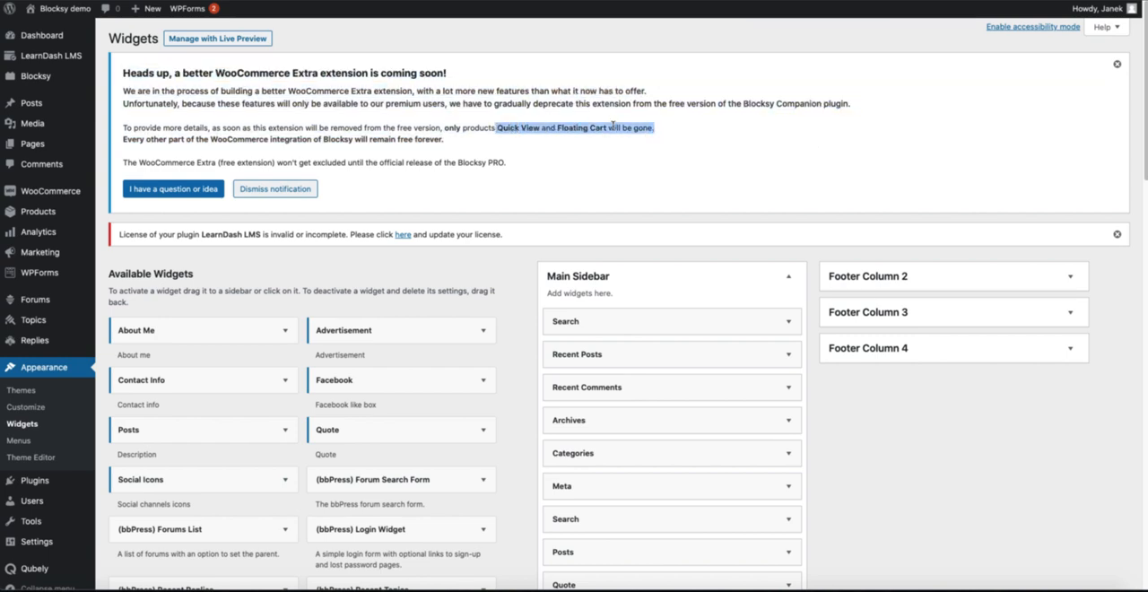
Step: Look through the Blocksy site's available widgets, including About Me, Advertisement, Contact Info and Facebook
{"action": "scroll", "coordinate": [484, 150], "scroll_direction": "down", "scroll_amount": 2}
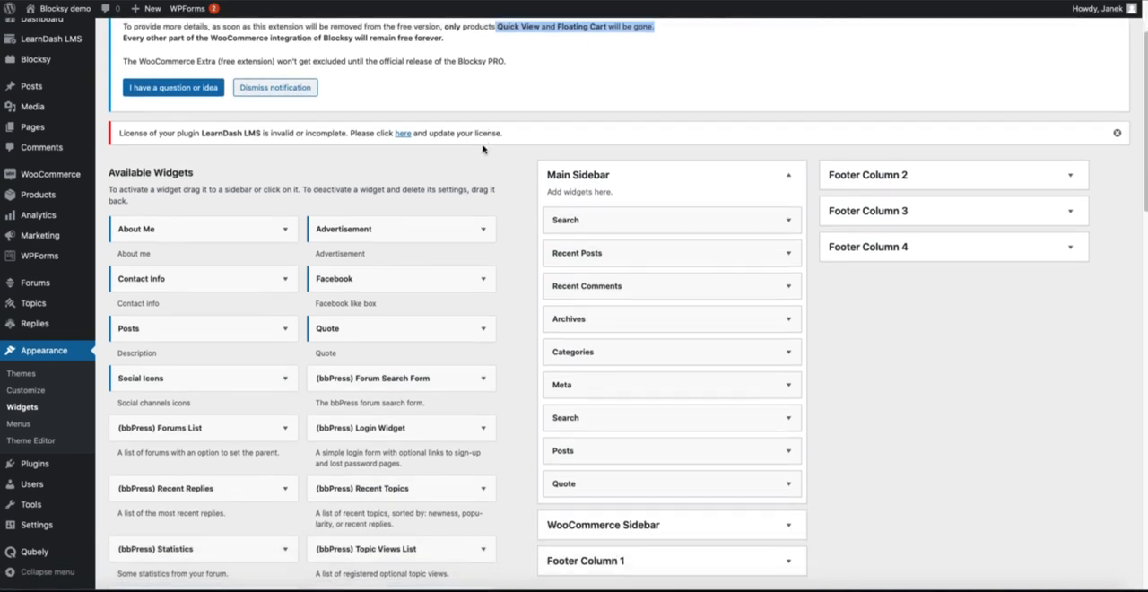
{"action": "scroll", "coordinate": [482, 149], "scroll_direction": "down", "scroll_amount": 2}
{"action": "scroll", "coordinate": [484, 151], "scroll_direction": "down", "scroll_amount": 1}
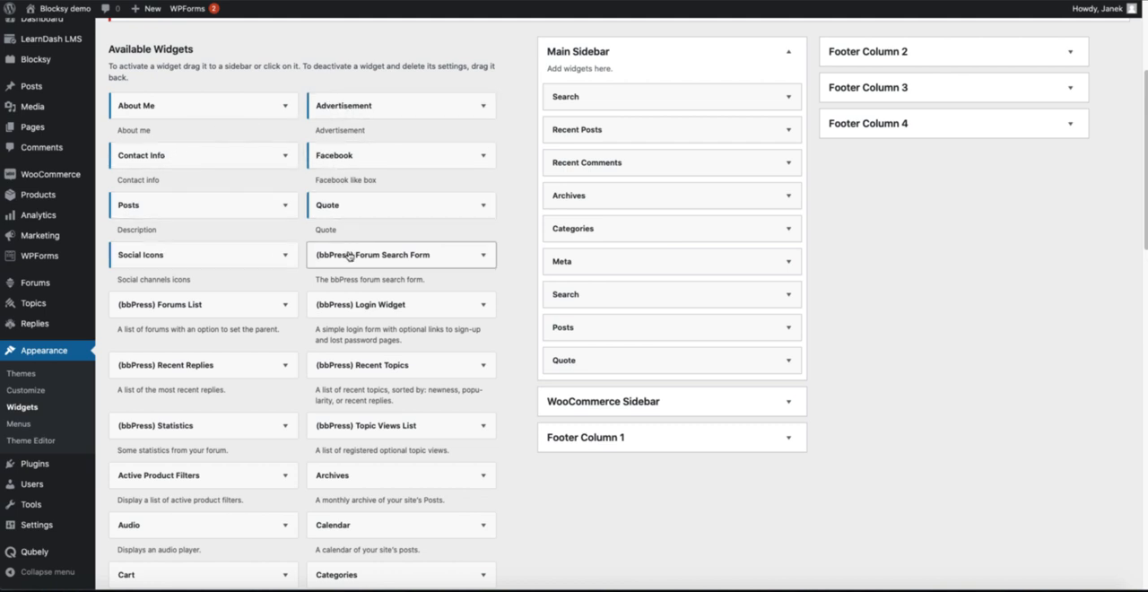
{"action": "left_click_drag", "start_coordinate": [164, 106], "coordinate": [614, 86]}
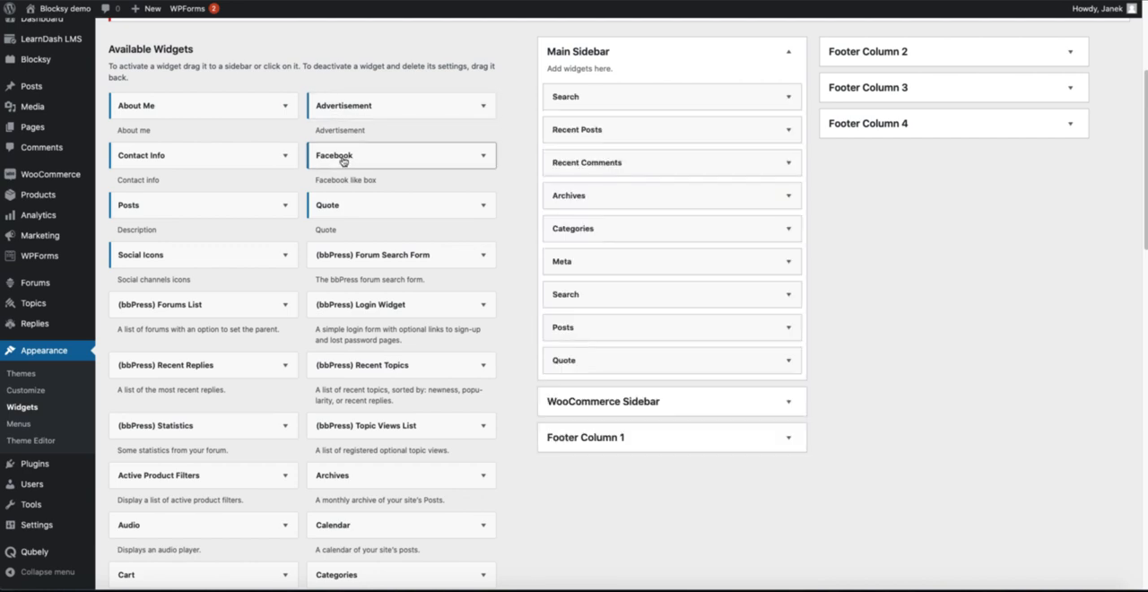
{"action": "left_click_drag", "start_coordinate": [340, 157], "coordinate": [379, 124]}
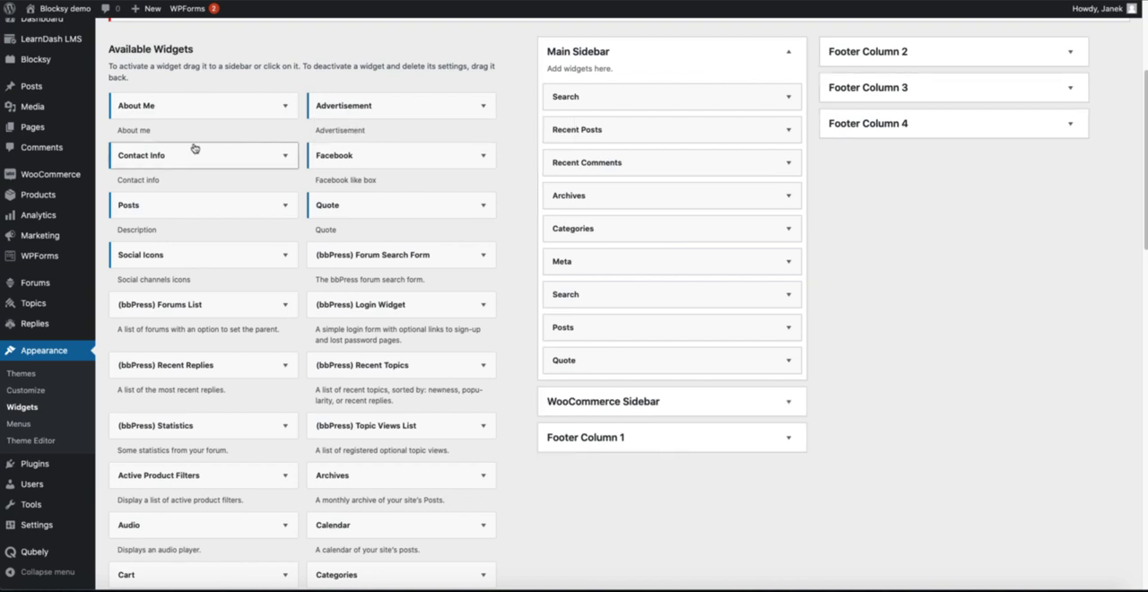
{"action": "left_click_drag", "start_coordinate": [183, 153], "coordinate": [359, 126]}
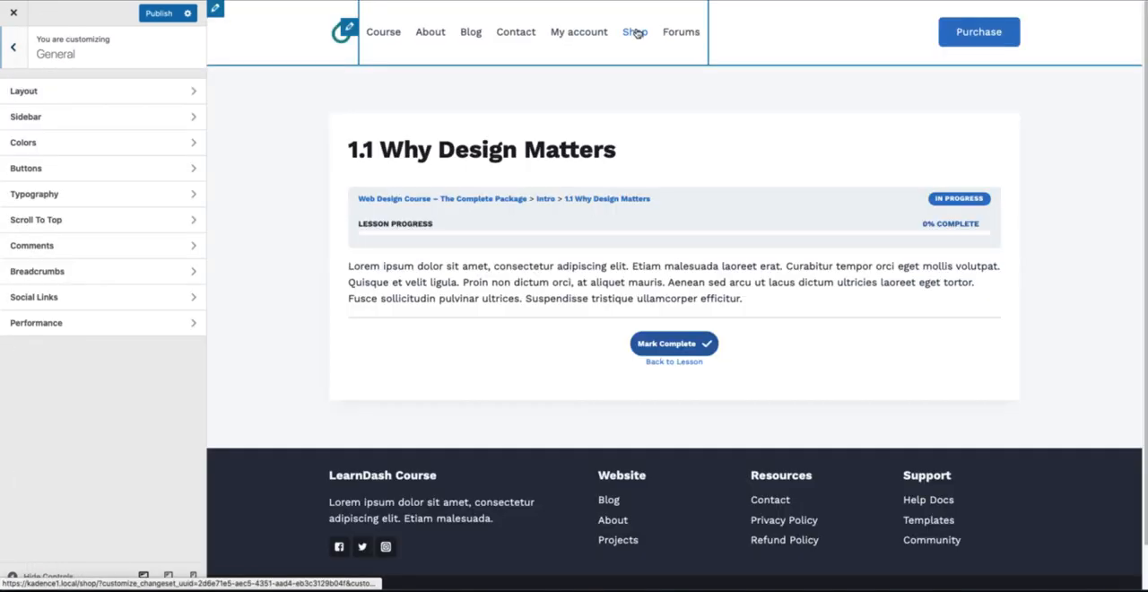
Step: Switch to the Kadence site's customizer, preview the shop's Beanie product page and highlight its shipping, guarantee and safe checkout details
{"action": "left_click", "coordinate": [635, 32]}
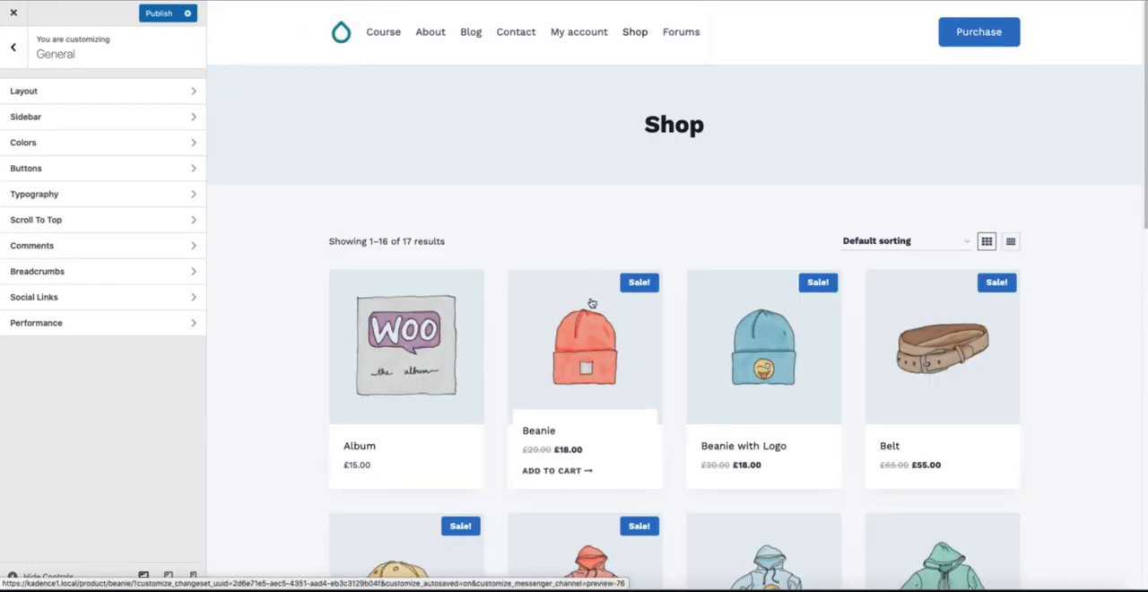
{"action": "left_click", "coordinate": [584, 357]}
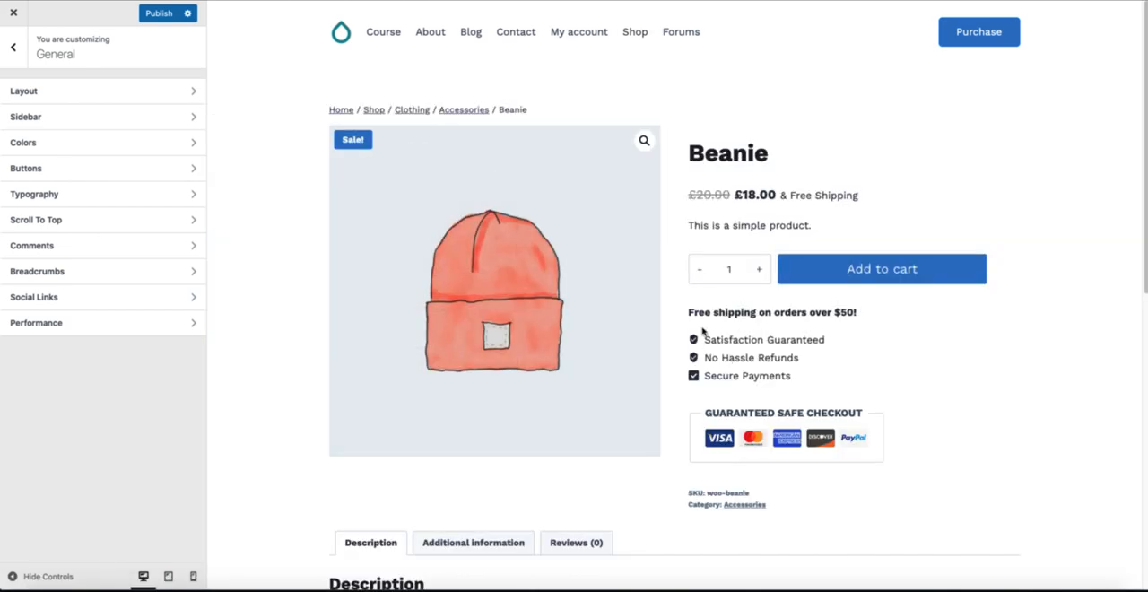
{"action": "left_click_drag", "start_coordinate": [689, 312], "coordinate": [895, 462]}
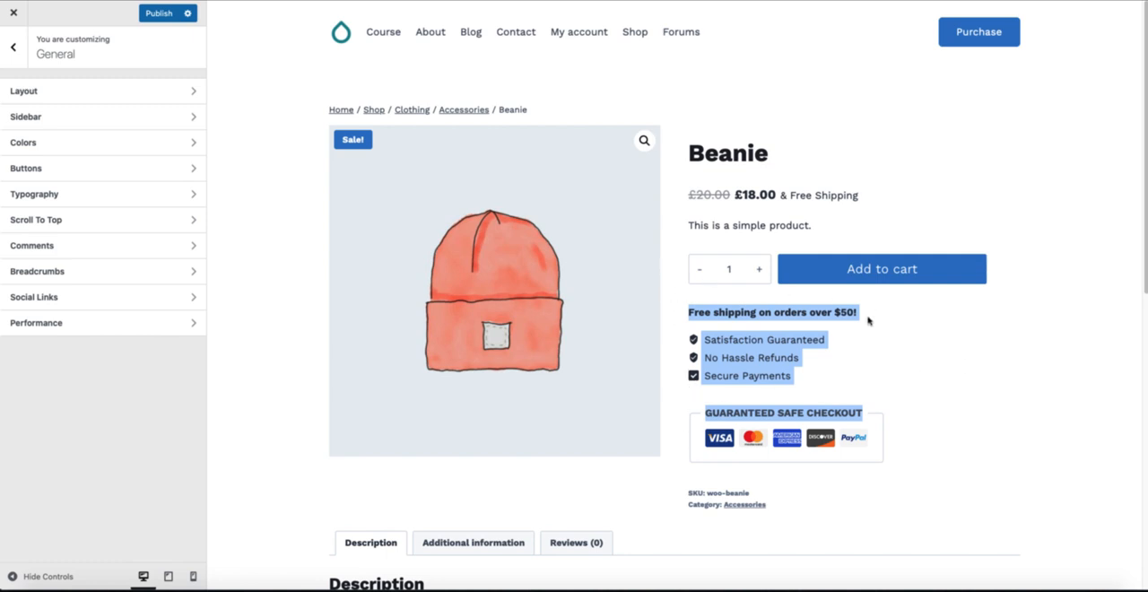
{"action": "left_click", "coordinate": [866, 348]}
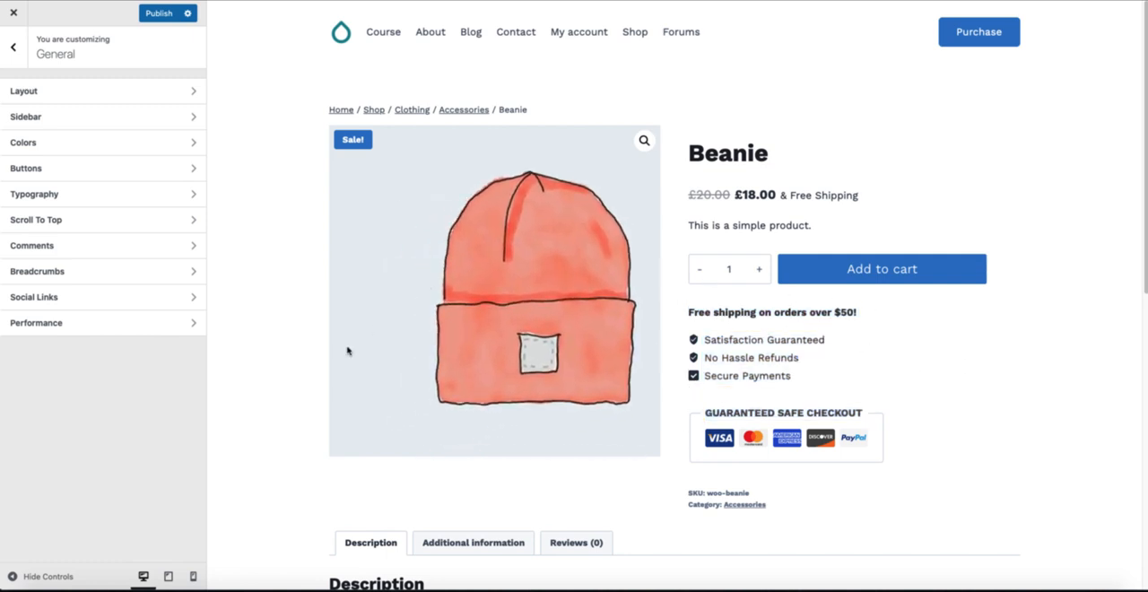